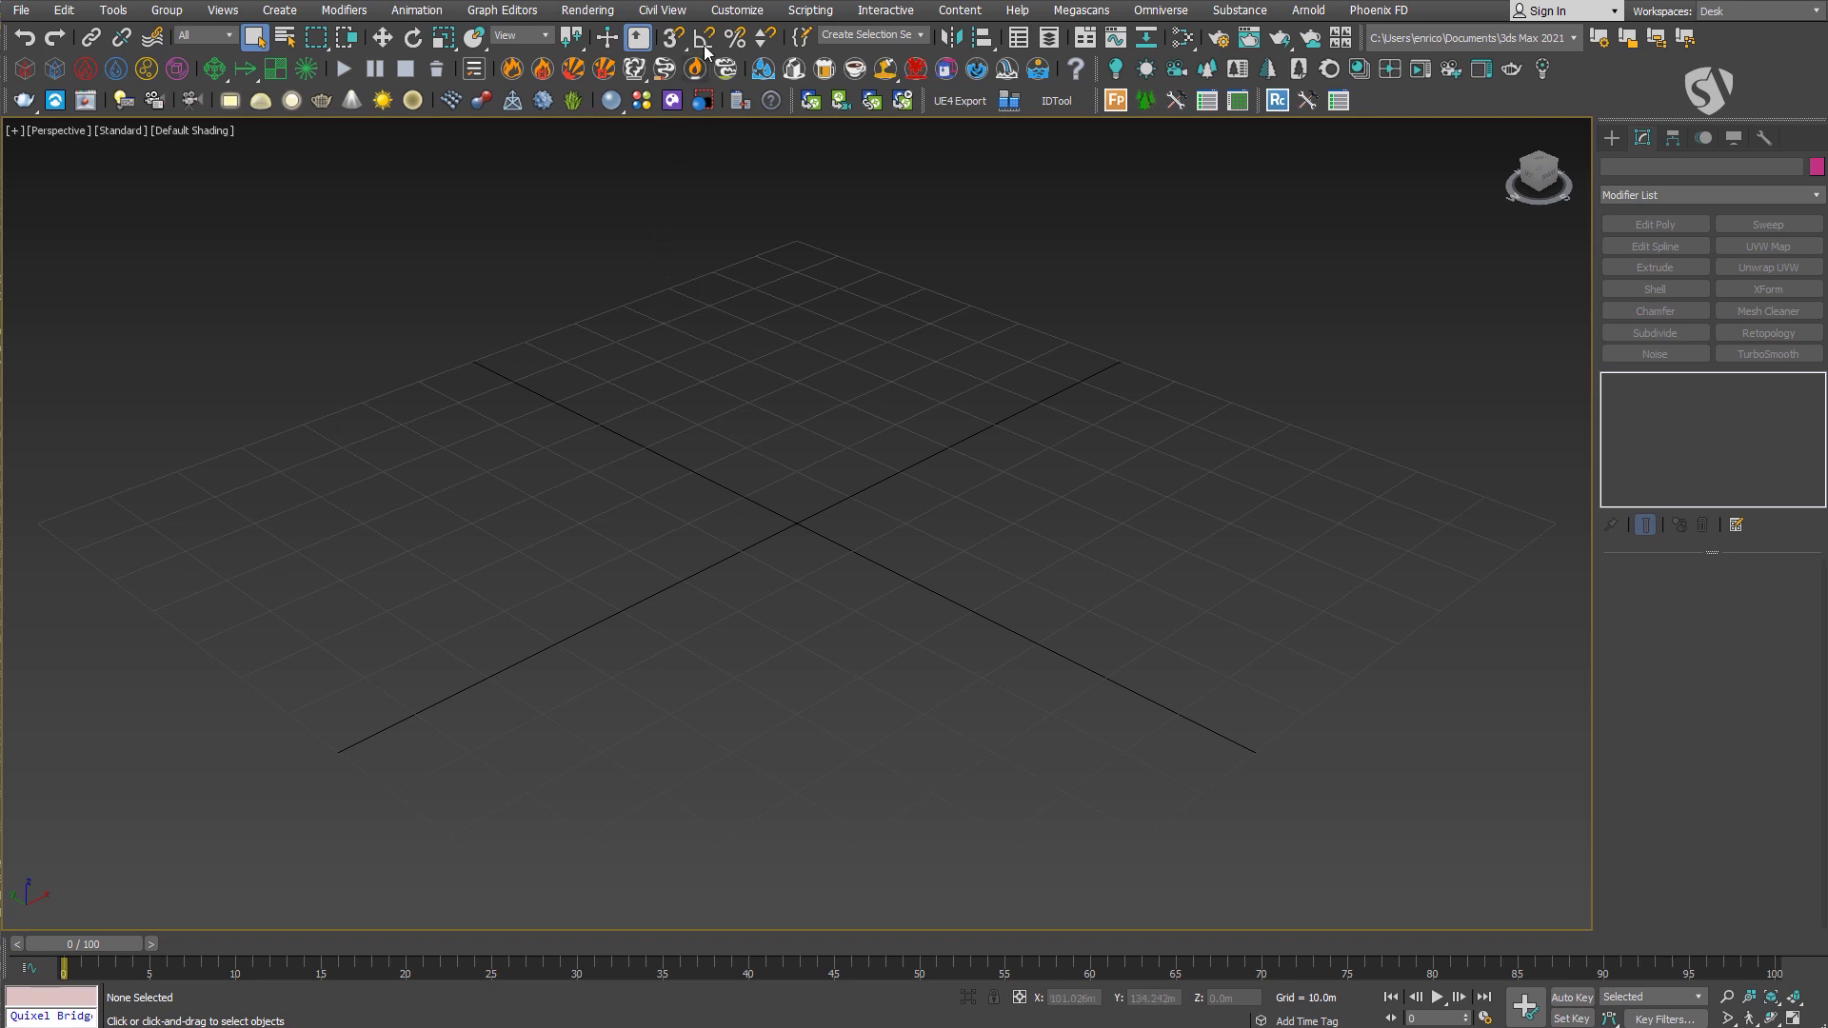
Keep the scene's display and system units set to meters.
{"action": "left_click", "coordinate": [737, 11]}
{"action": "left_click", "coordinate": [777, 328]}
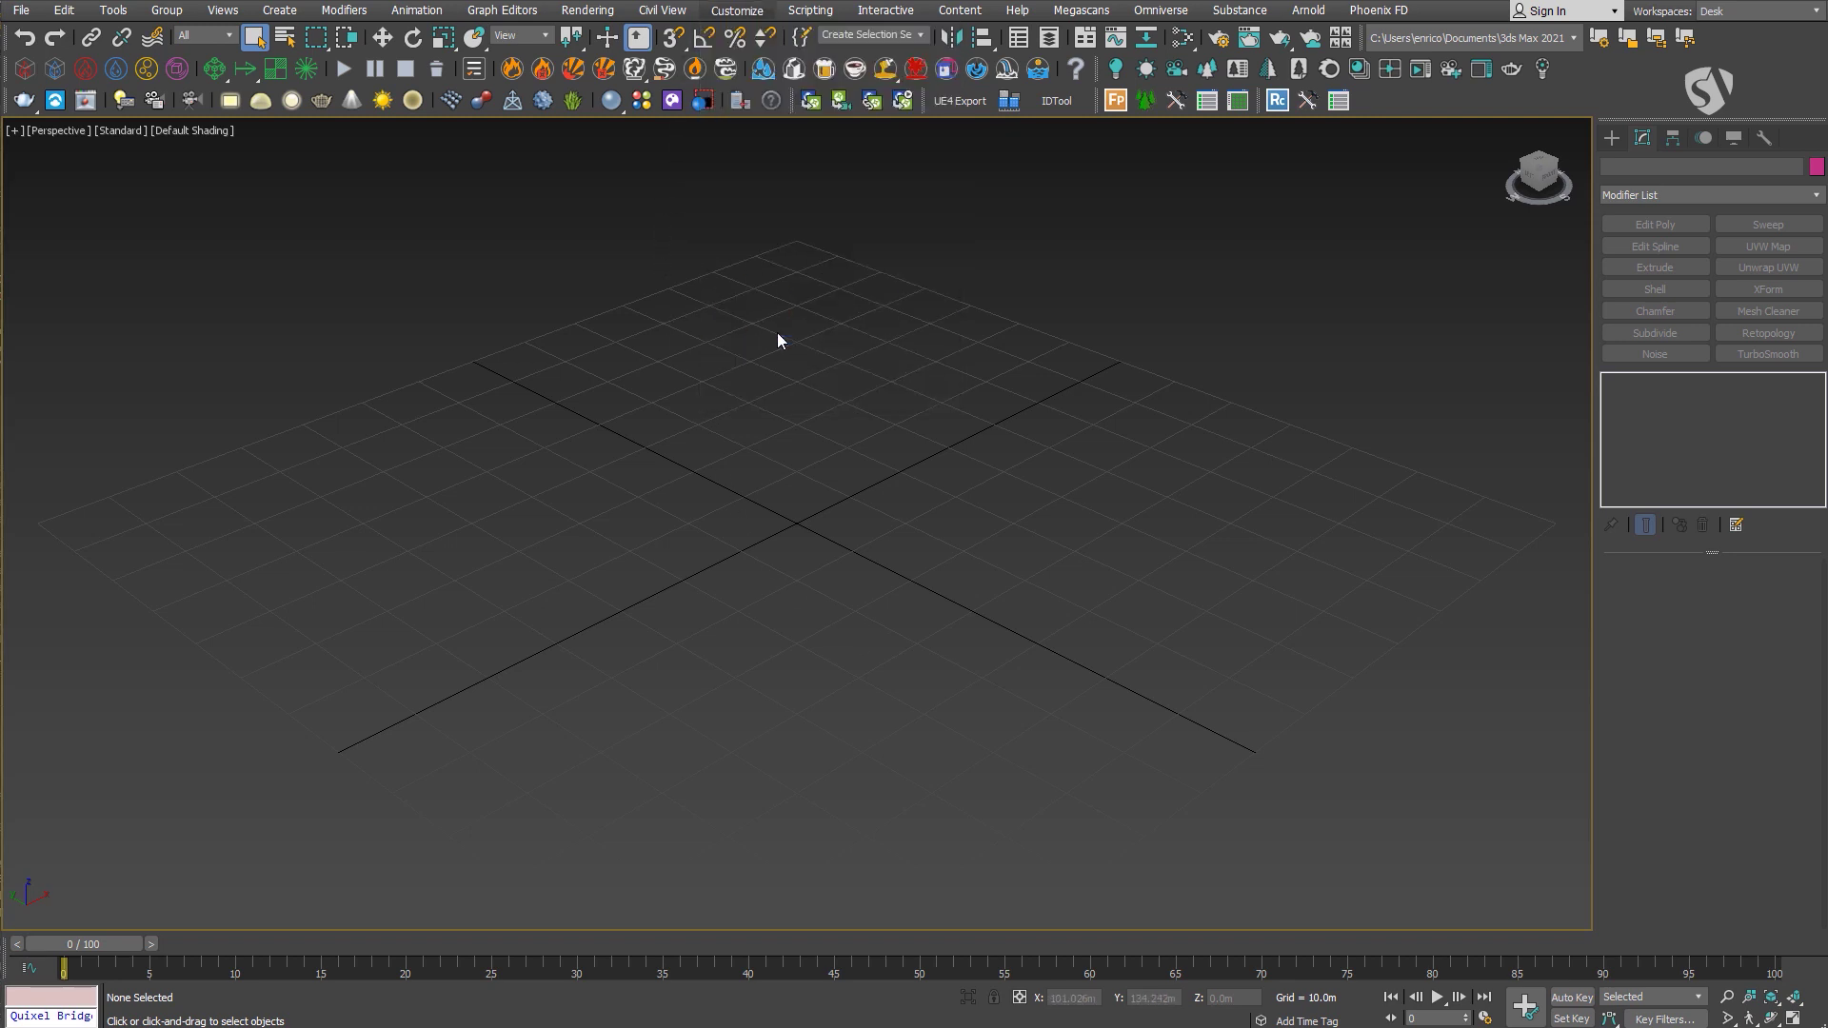
{"action": "left_click", "coordinate": [825, 447]}
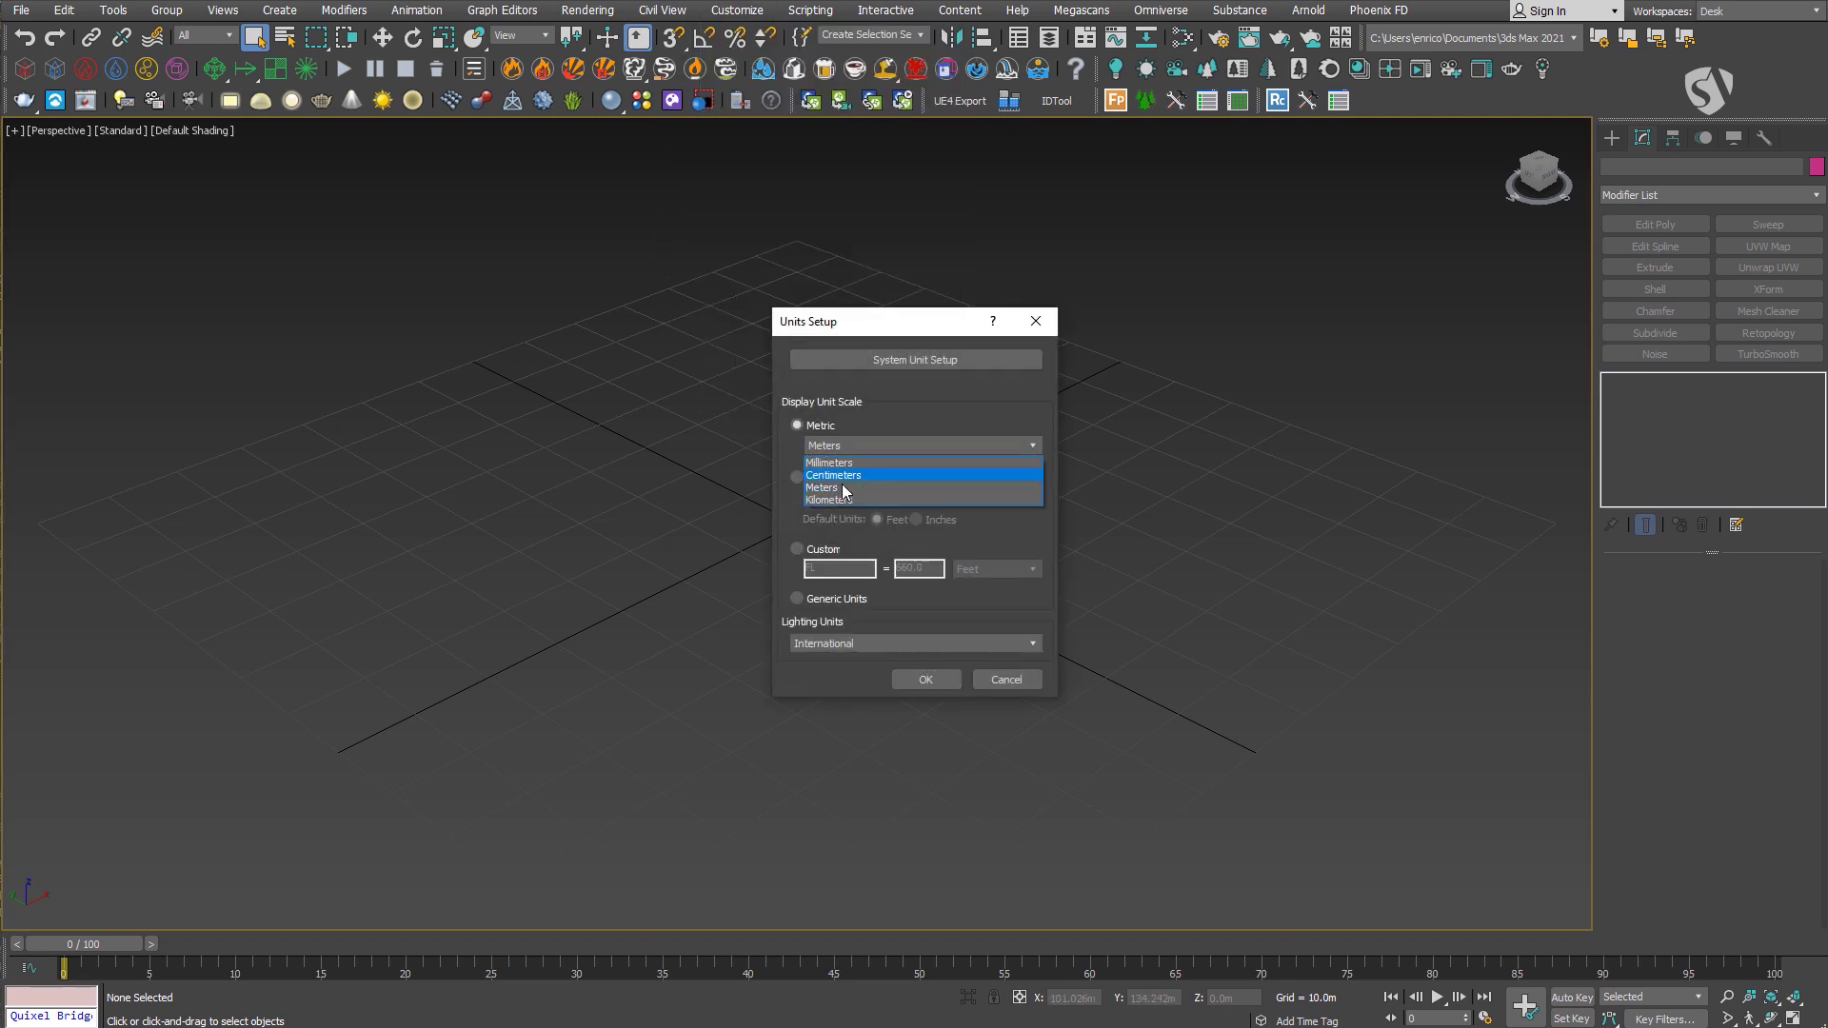
{"action": "left_click", "coordinate": [870, 462]}
{"action": "left_click", "coordinate": [904, 360]}
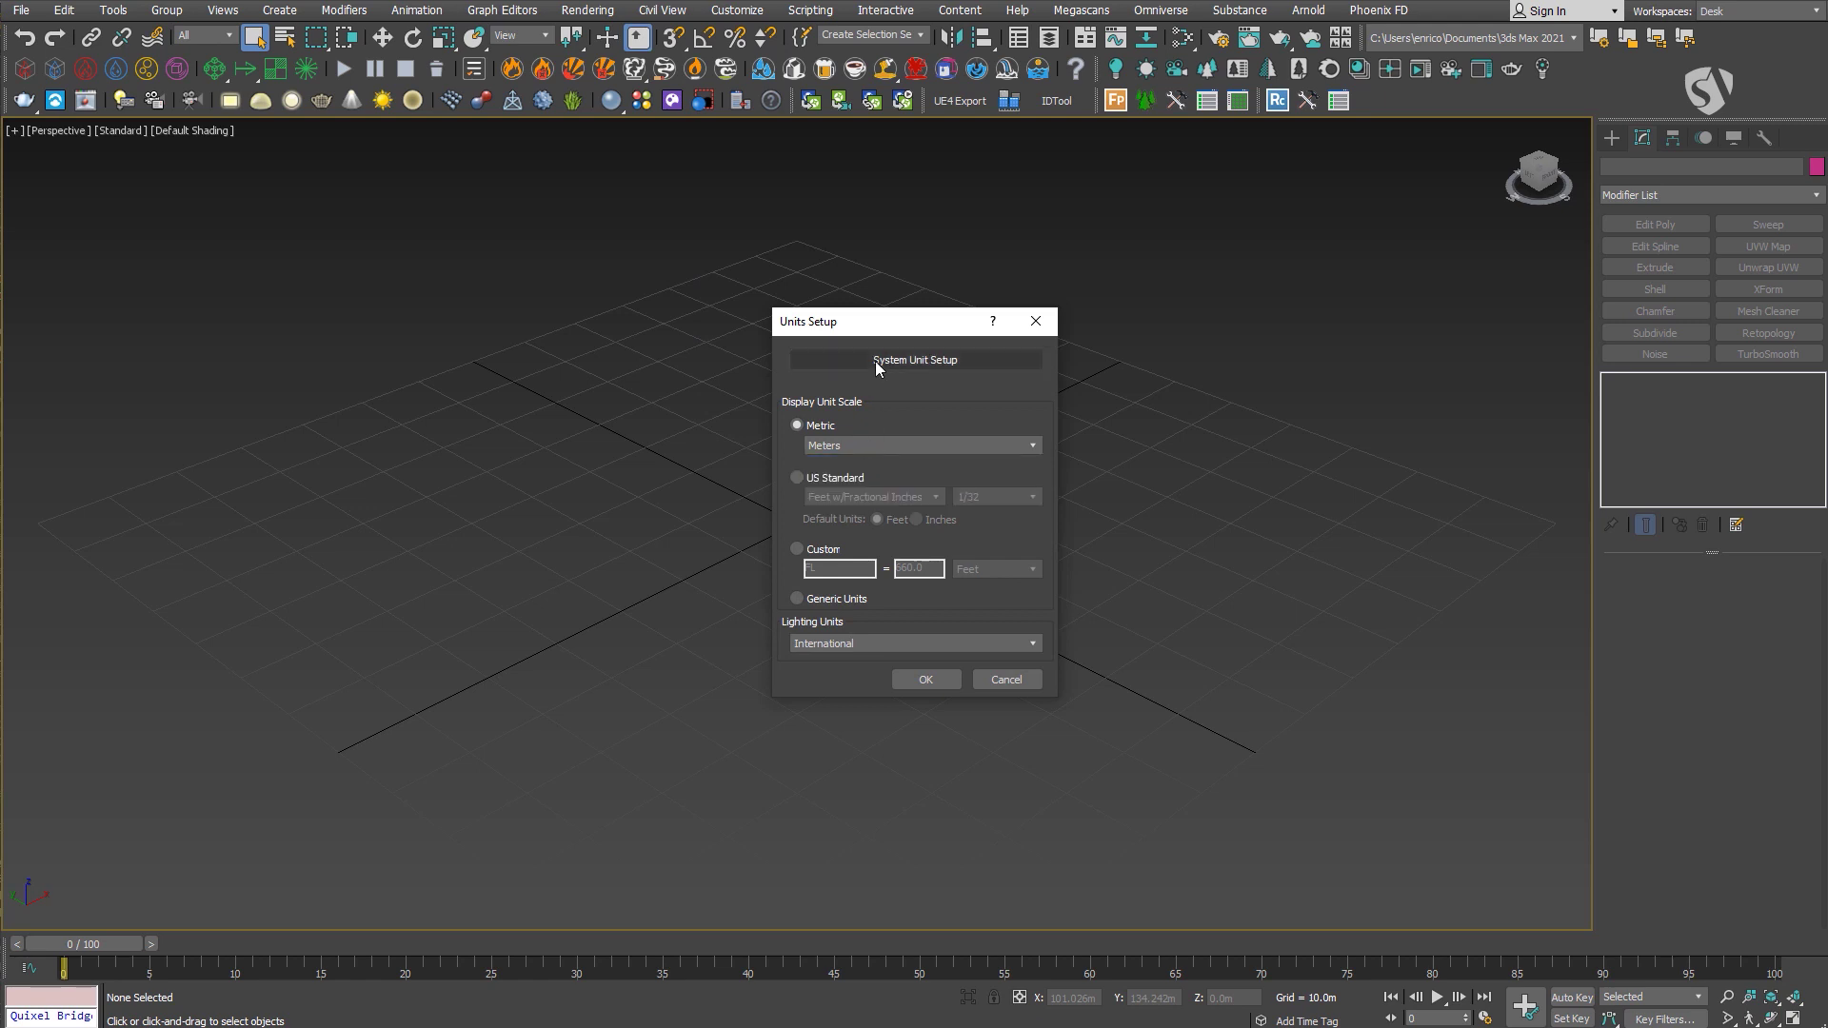
{"action": "left_click", "coordinate": [991, 449]}
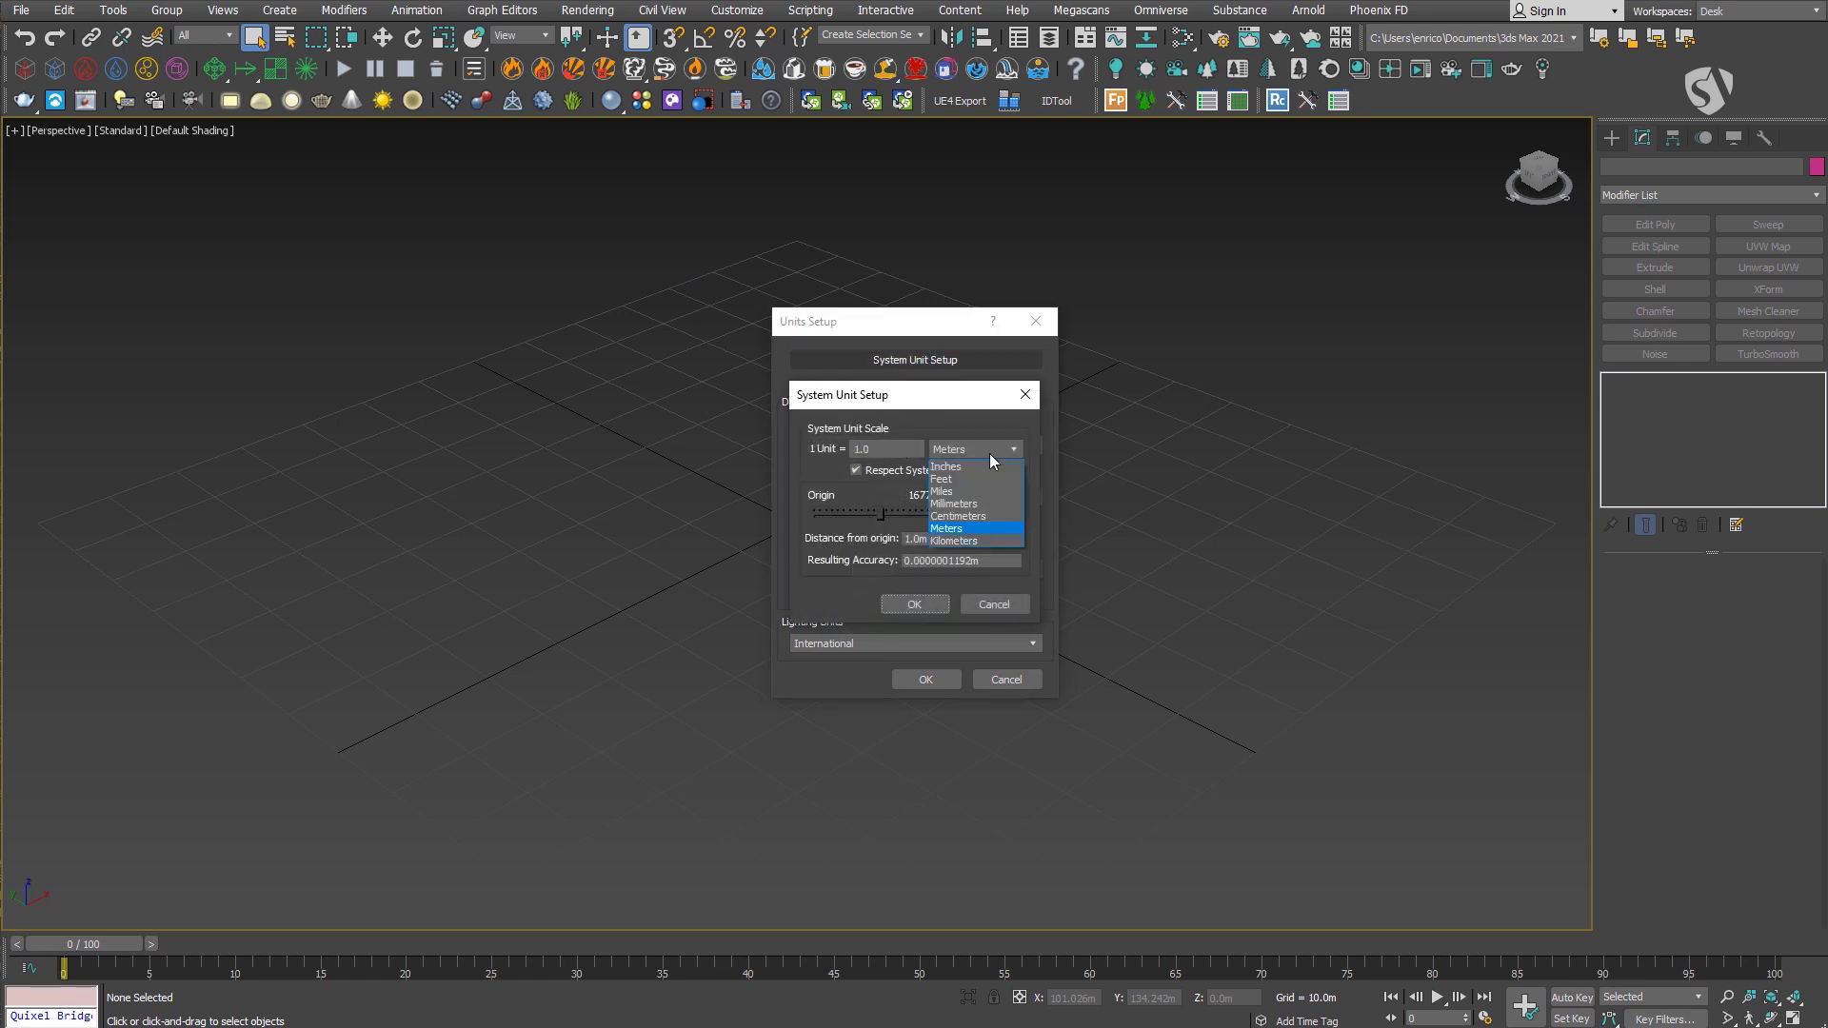
{"action": "left_click", "coordinate": [991, 450]}
{"action": "left_click", "coordinate": [914, 604]}
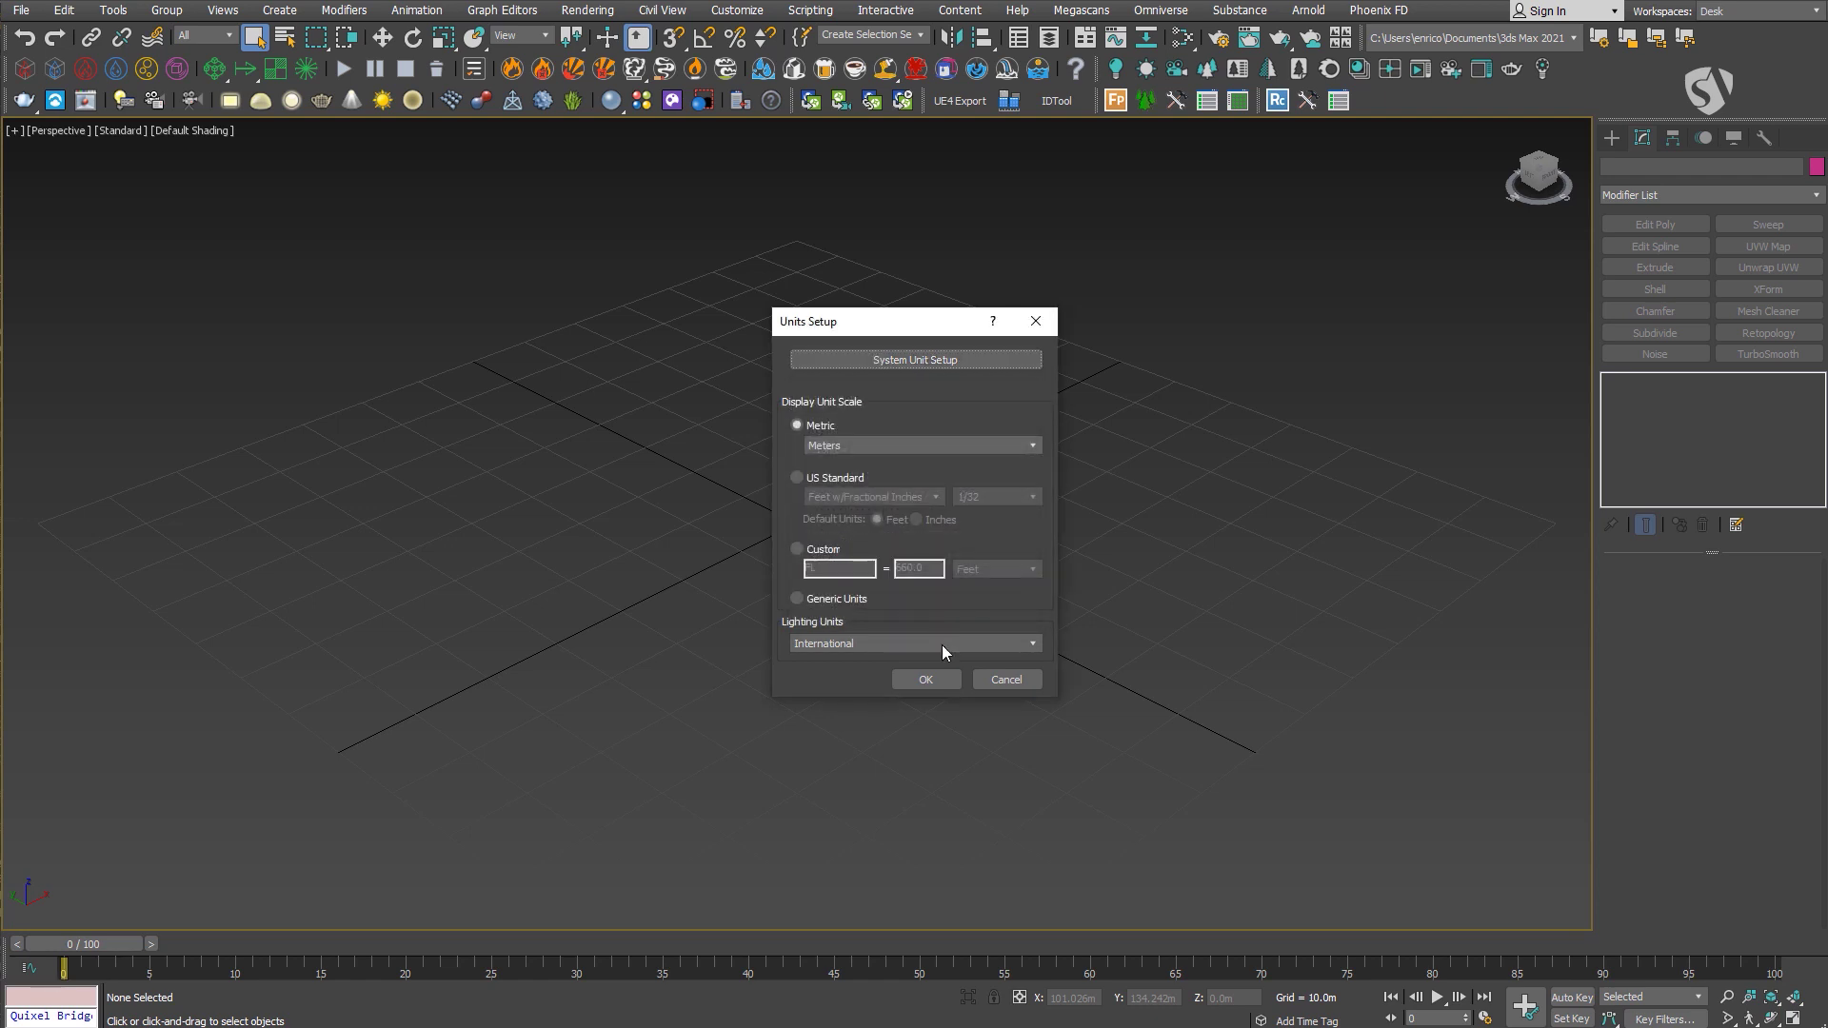
{"action": "left_click", "coordinate": [926, 680]}
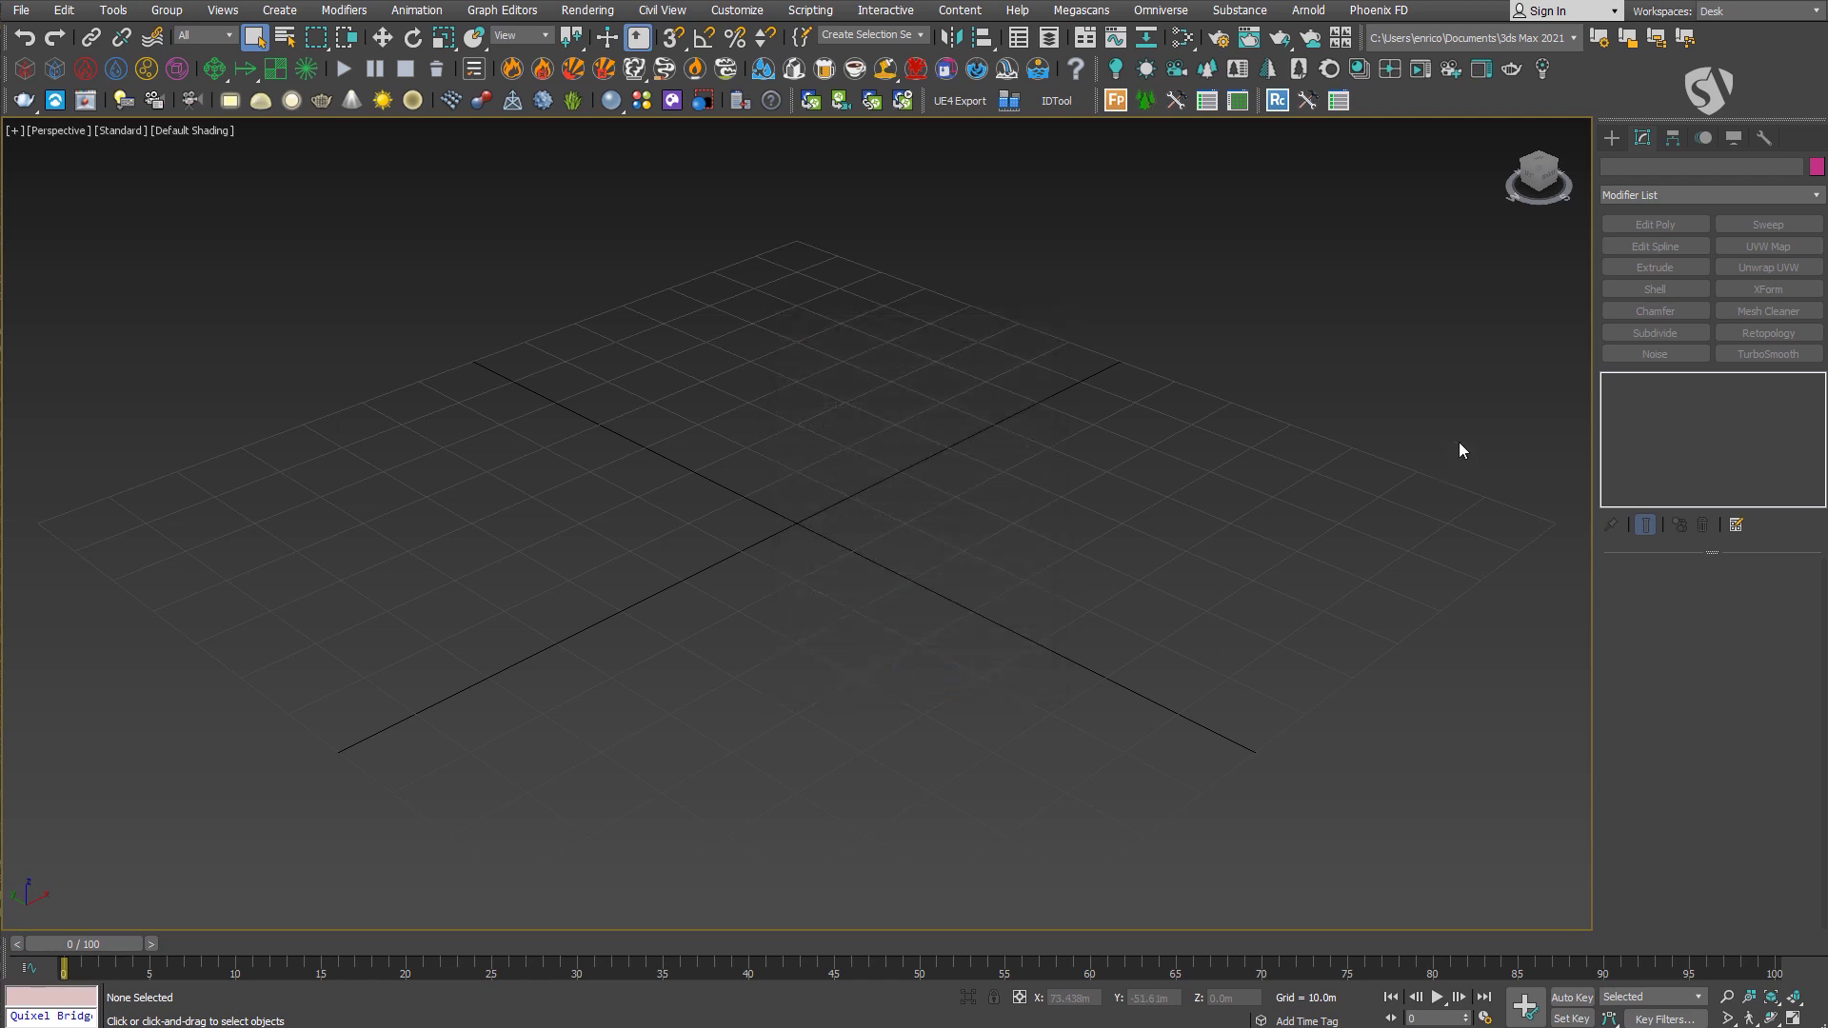
Drag out a Corona VolumeGrid at the grid centre.
{"action": "left_click", "coordinate": [1611, 137]}
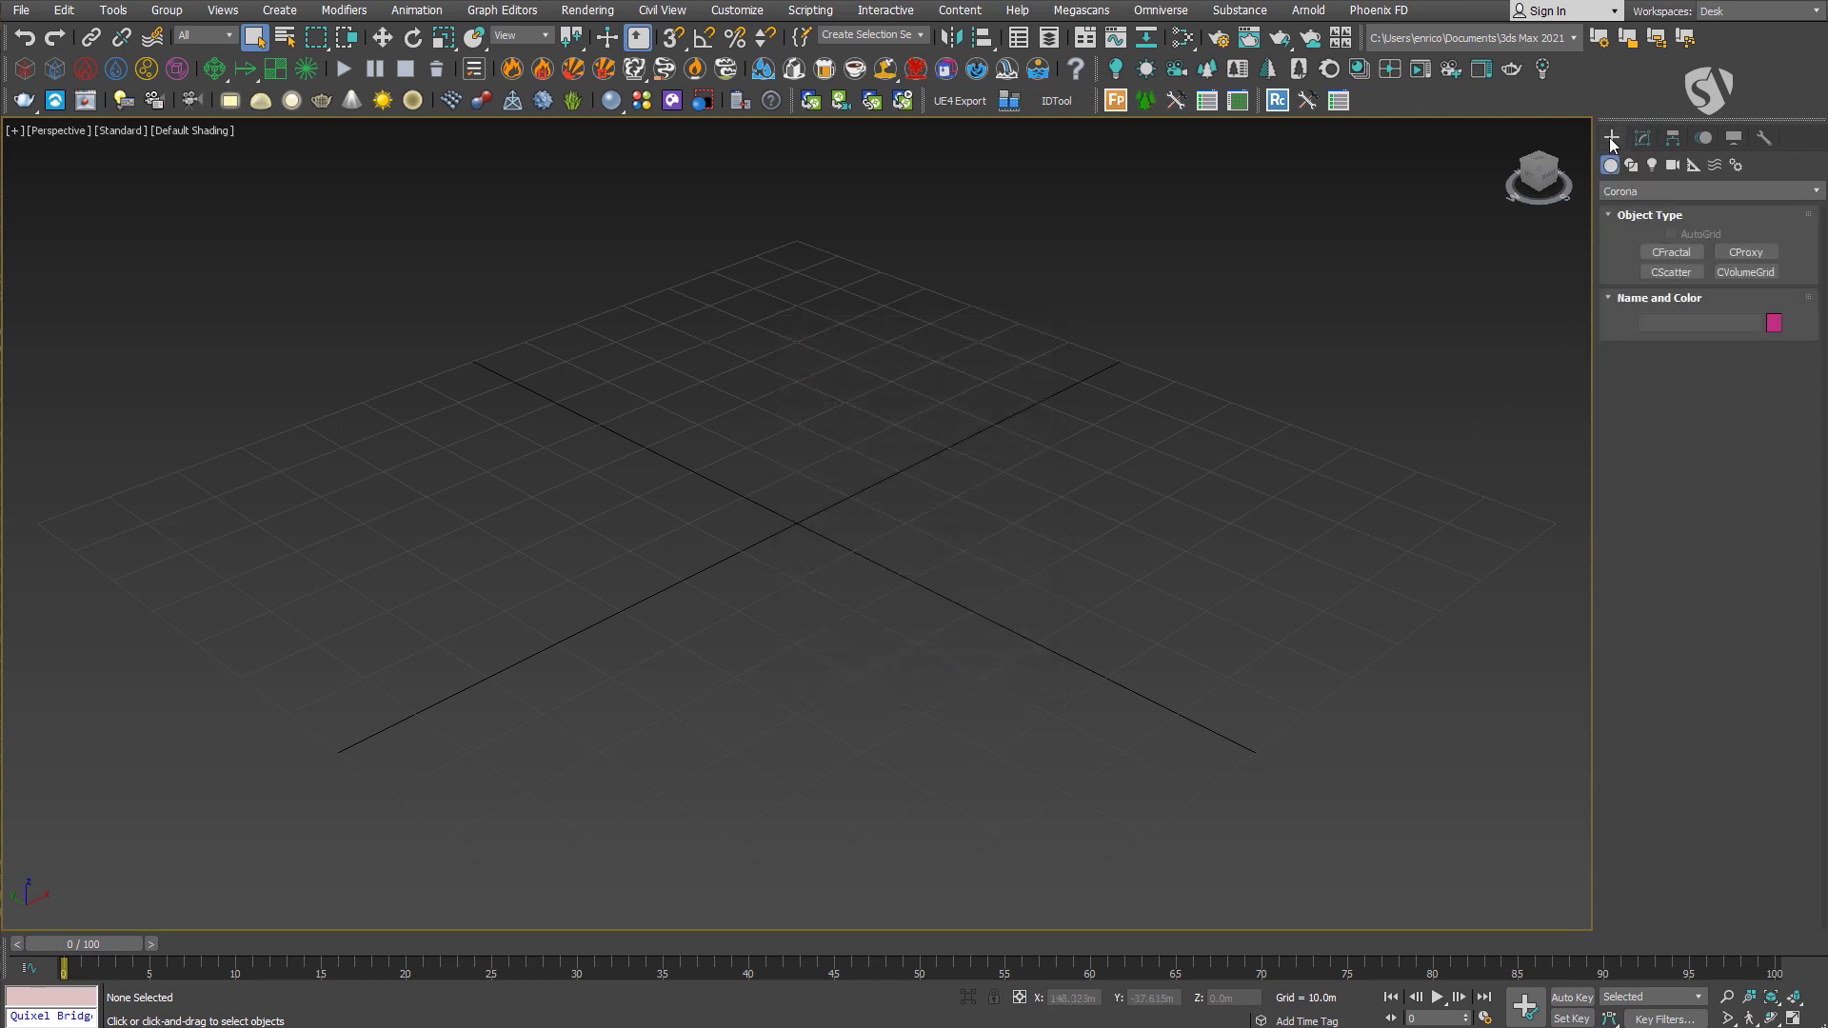
{"action": "left_click", "coordinate": [1626, 193]}
{"action": "left_click", "coordinate": [1627, 192]}
{"action": "left_click", "coordinate": [1747, 273]}
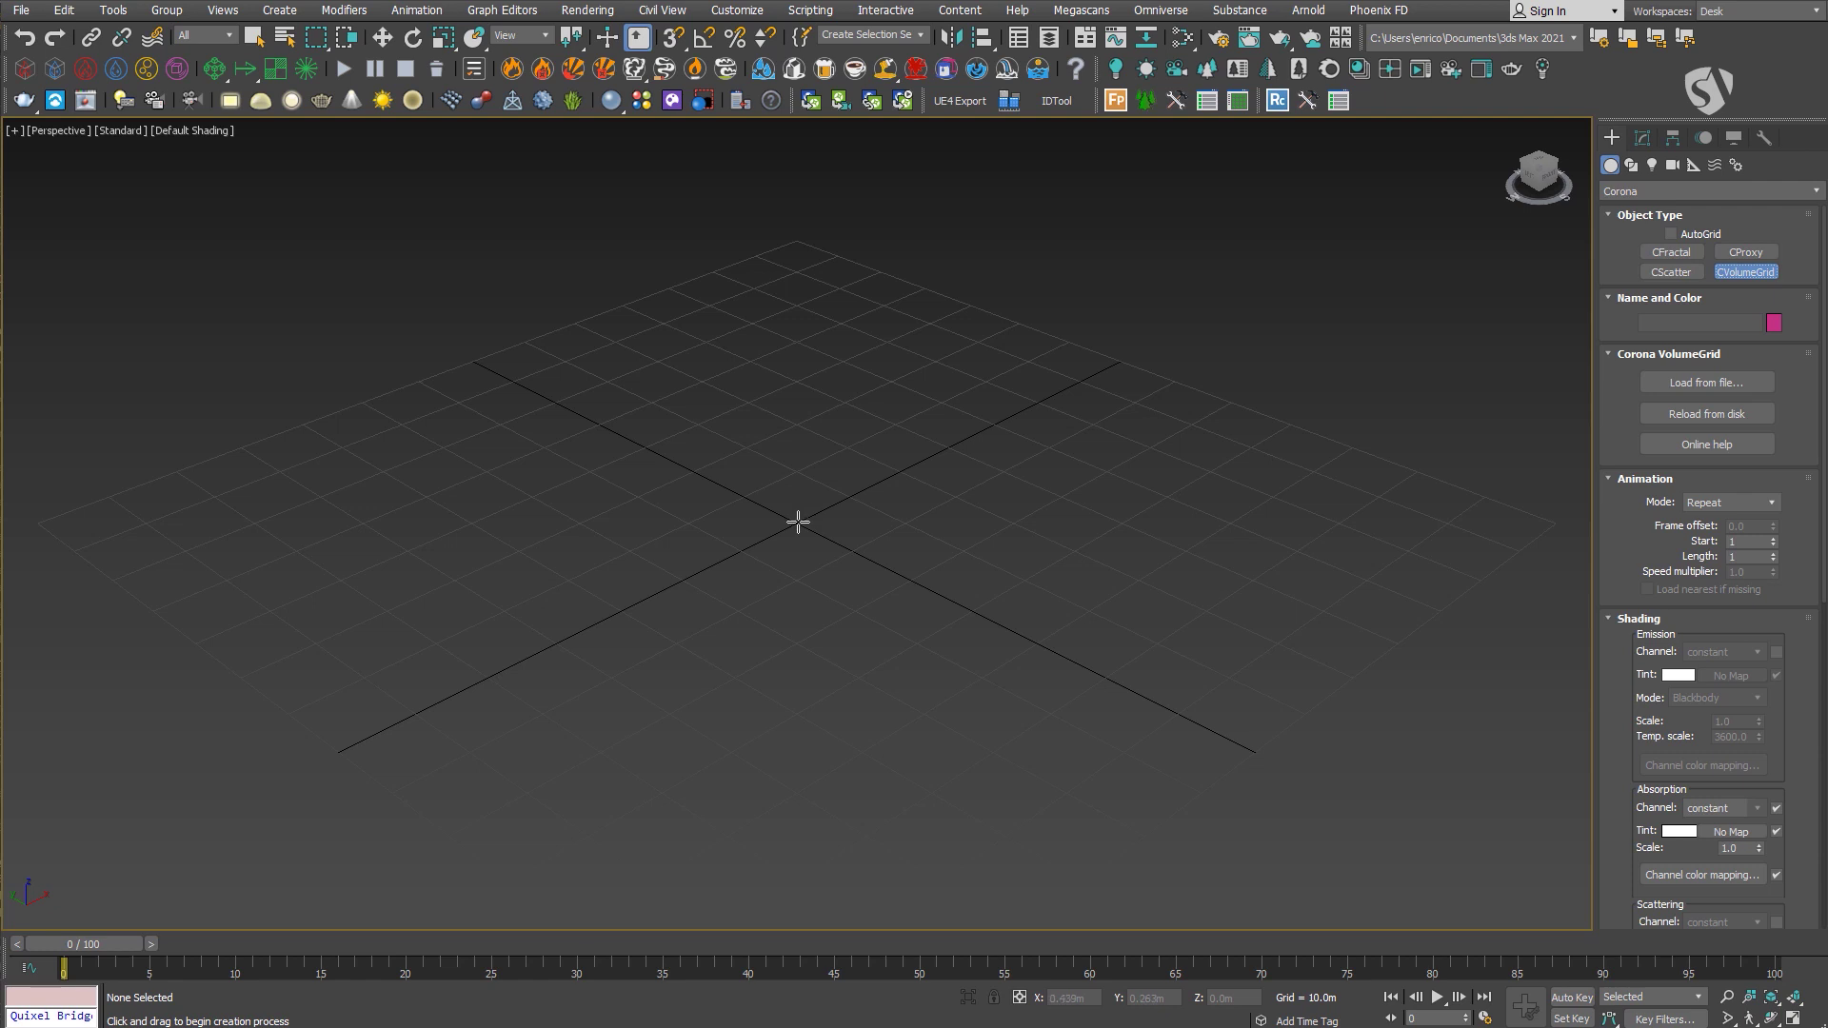
{"action": "left_click_drag", "start_coordinate": [800, 523], "coordinate": [883, 591]}
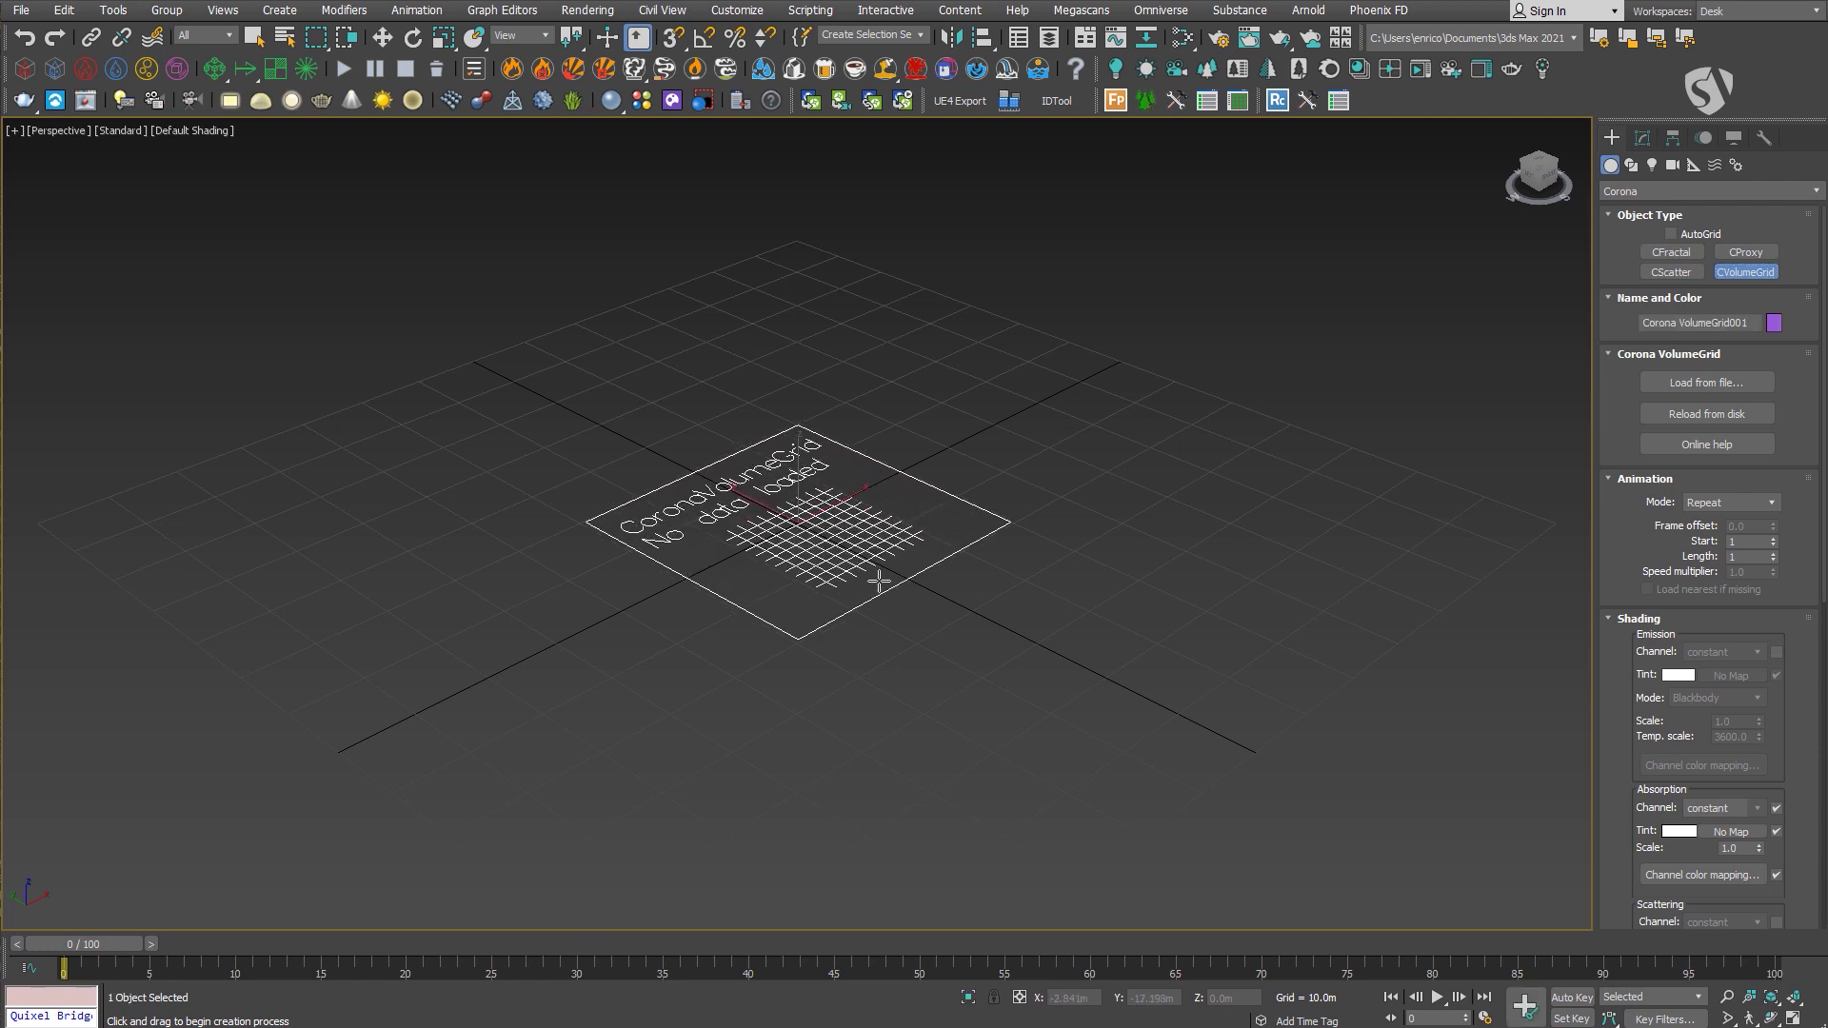
{"action": "right_click", "coordinate": [1007, 562]}
Load cloud_001.vdb into the volume grid.
{"action": "left_click", "coordinate": [1641, 139]}
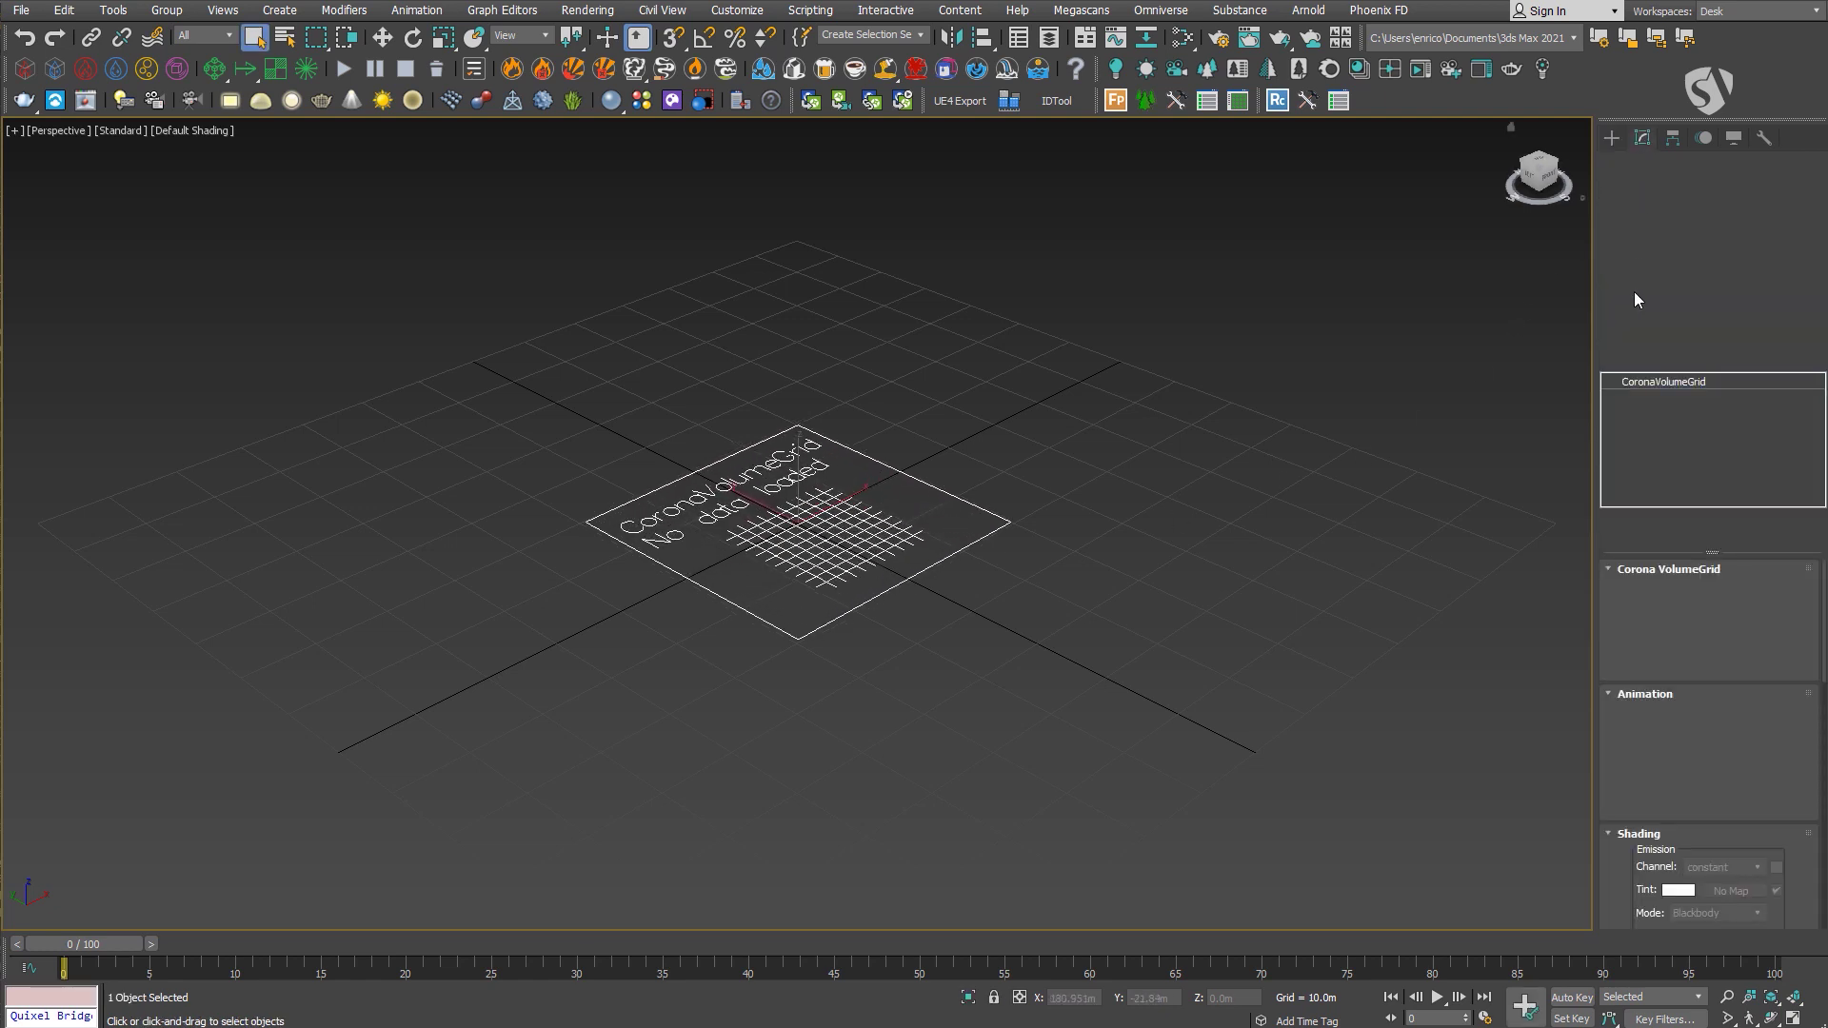
{"action": "left_click", "coordinate": [1714, 601]}
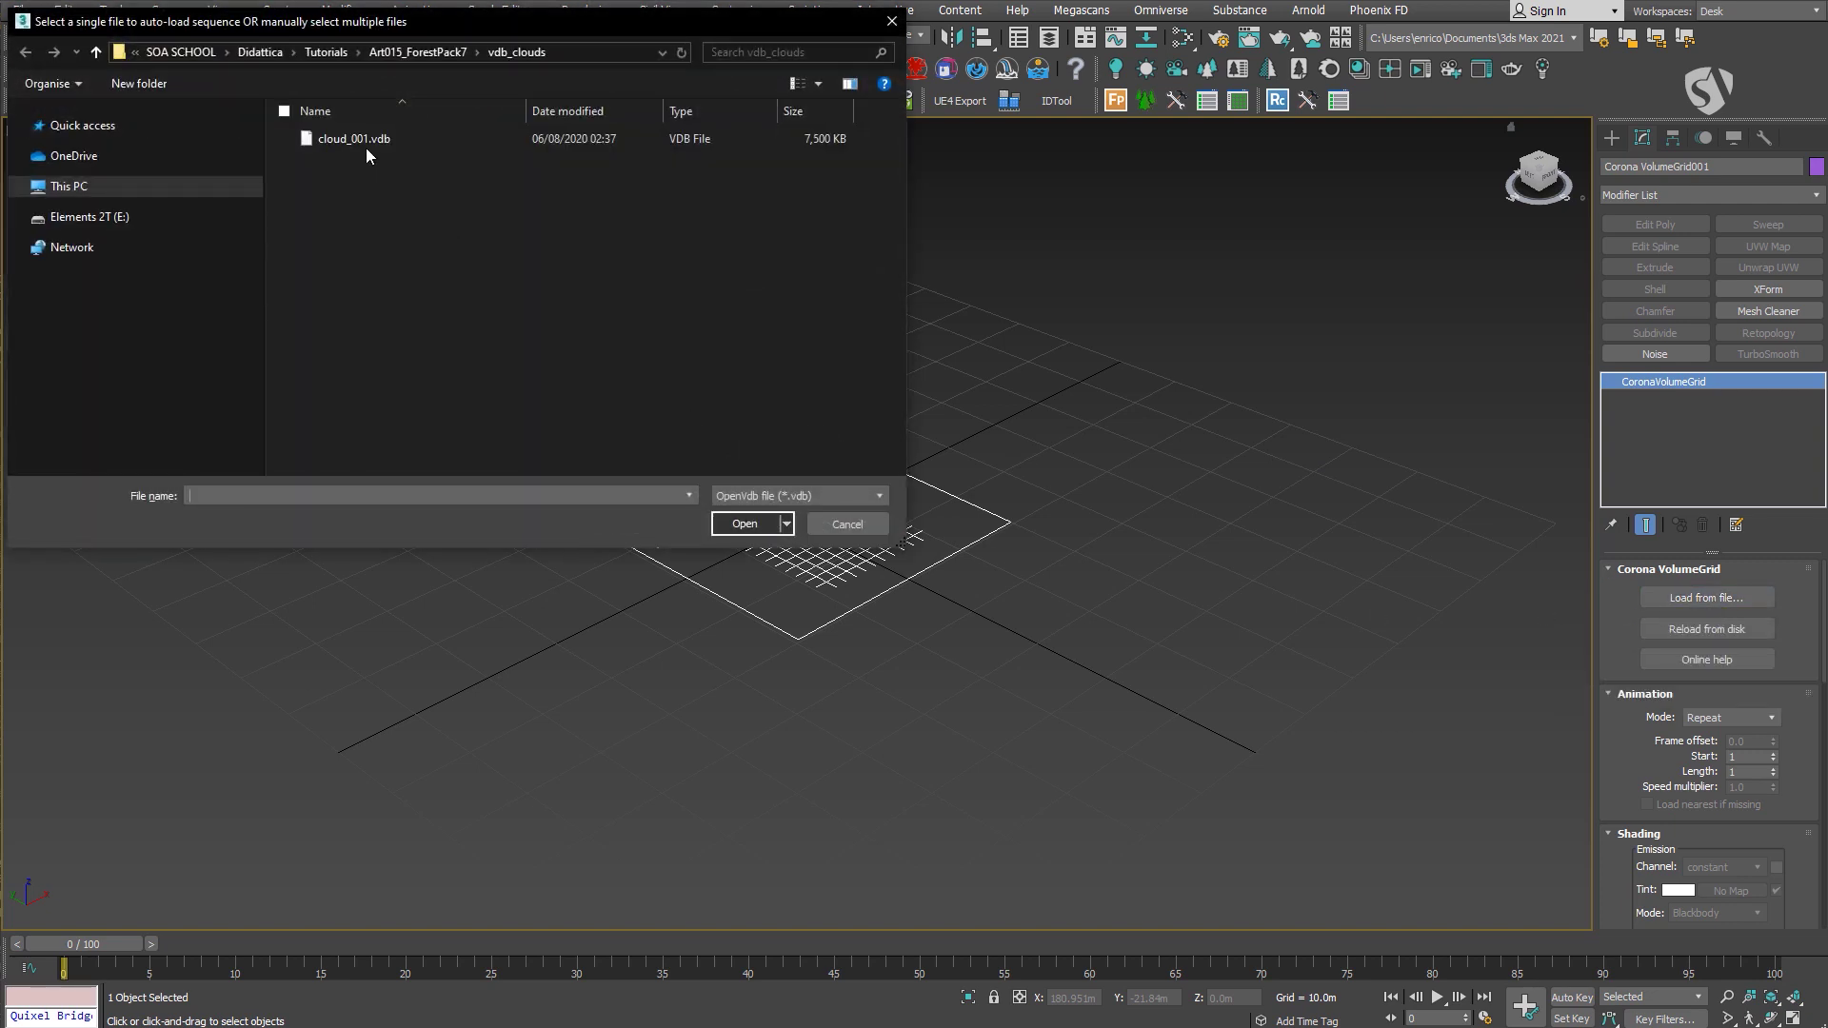
{"action": "left_click", "coordinate": [357, 140]}
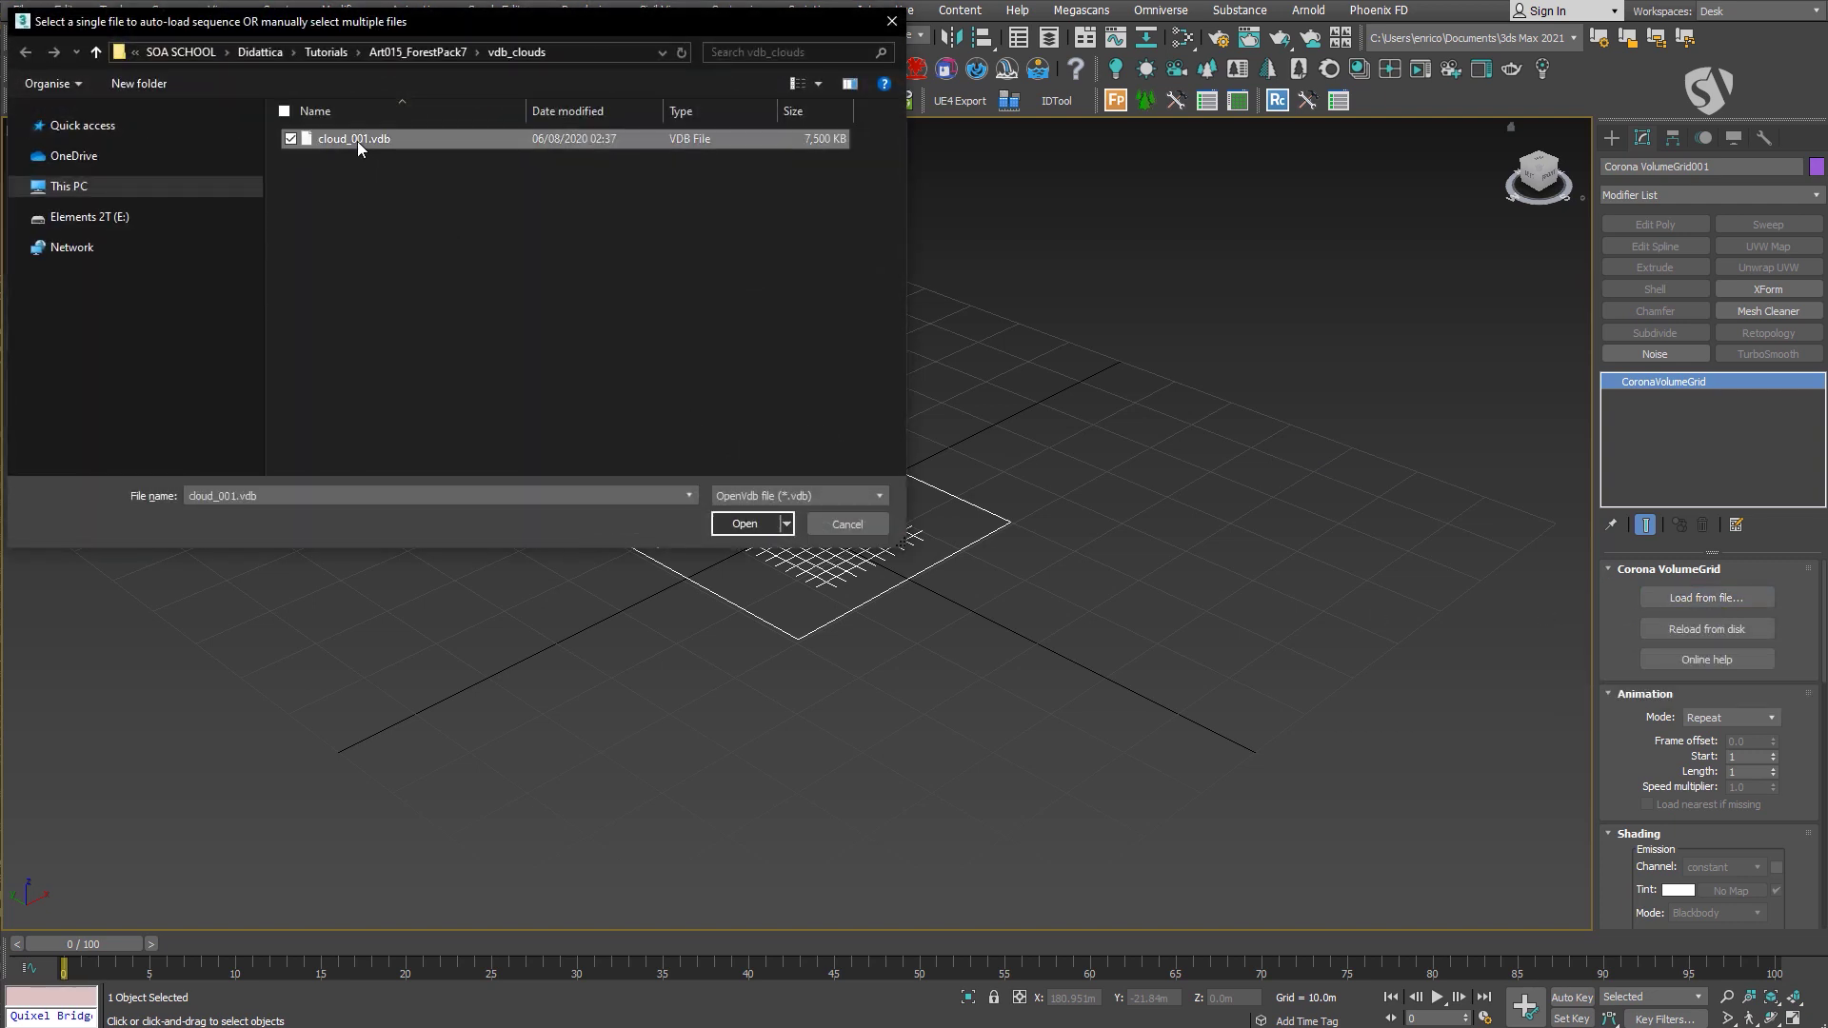
{"action": "left_click", "coordinate": [748, 526]}
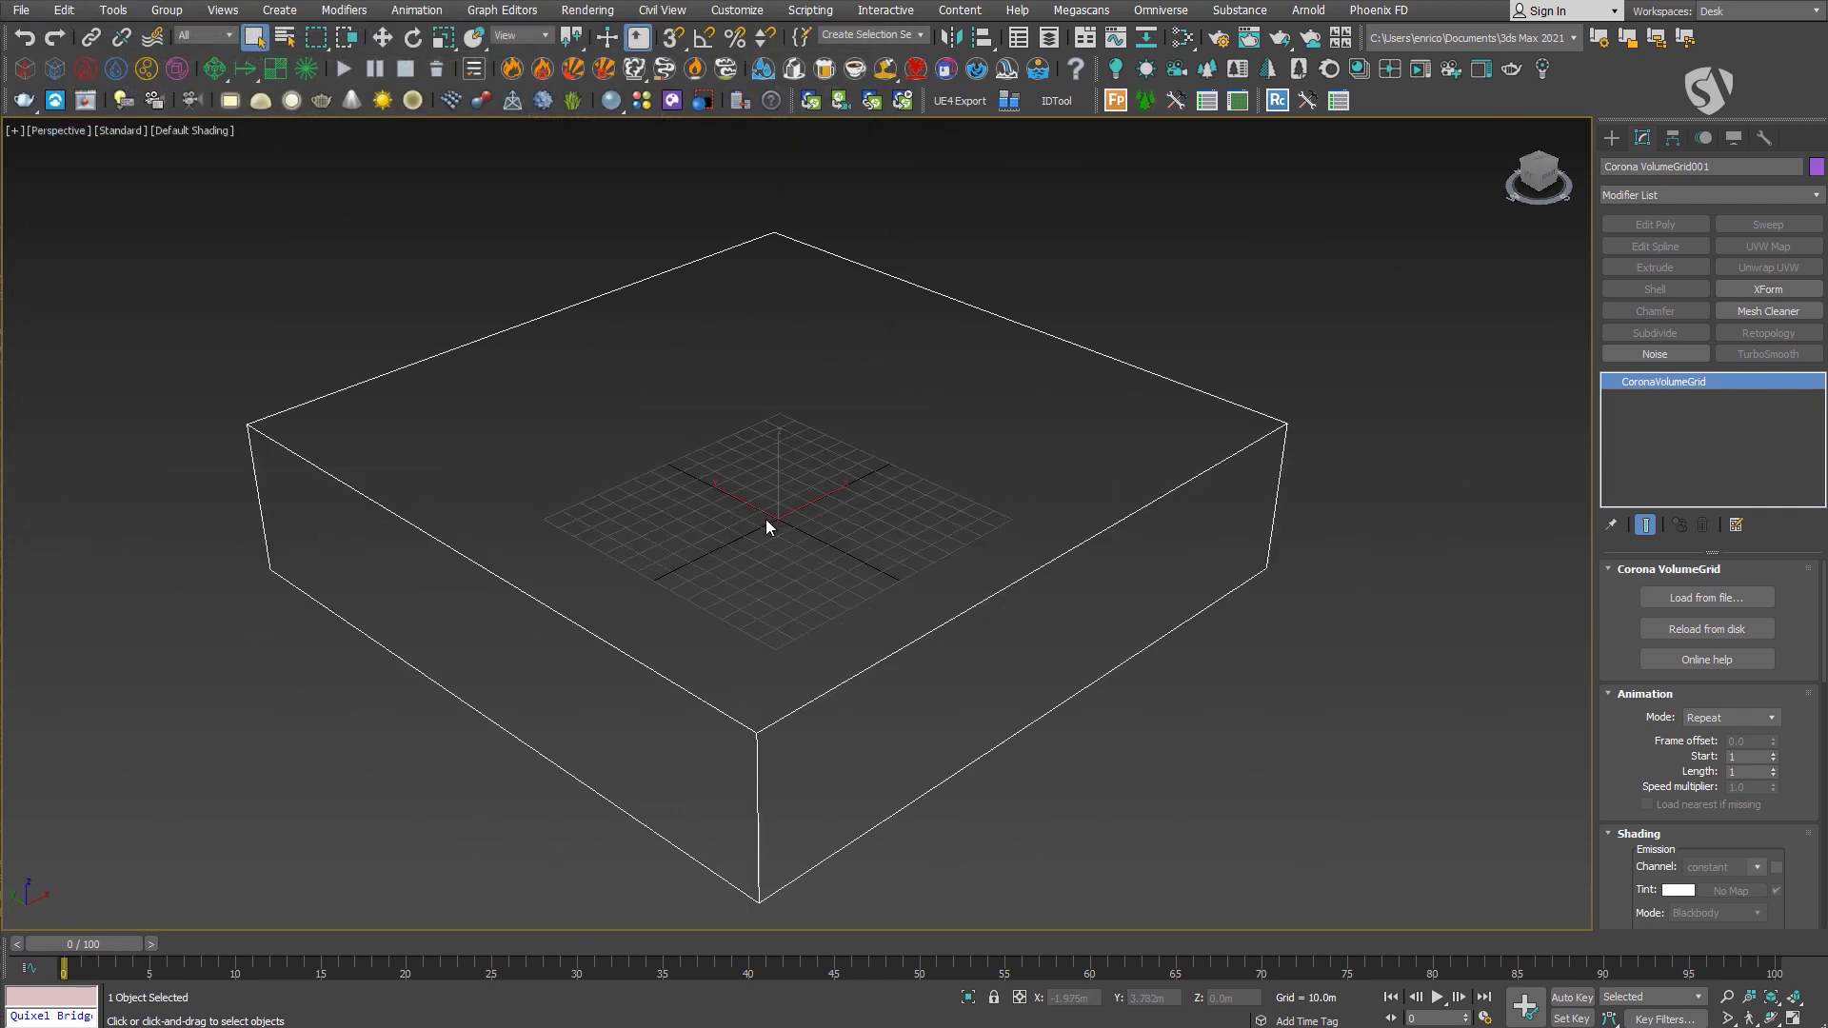
Show the grid in the viewport as a point cloud at quality 1.0.
{"action": "scroll", "coordinate": [1809, 754], "scroll_direction": "down", "scroll_amount": 5}
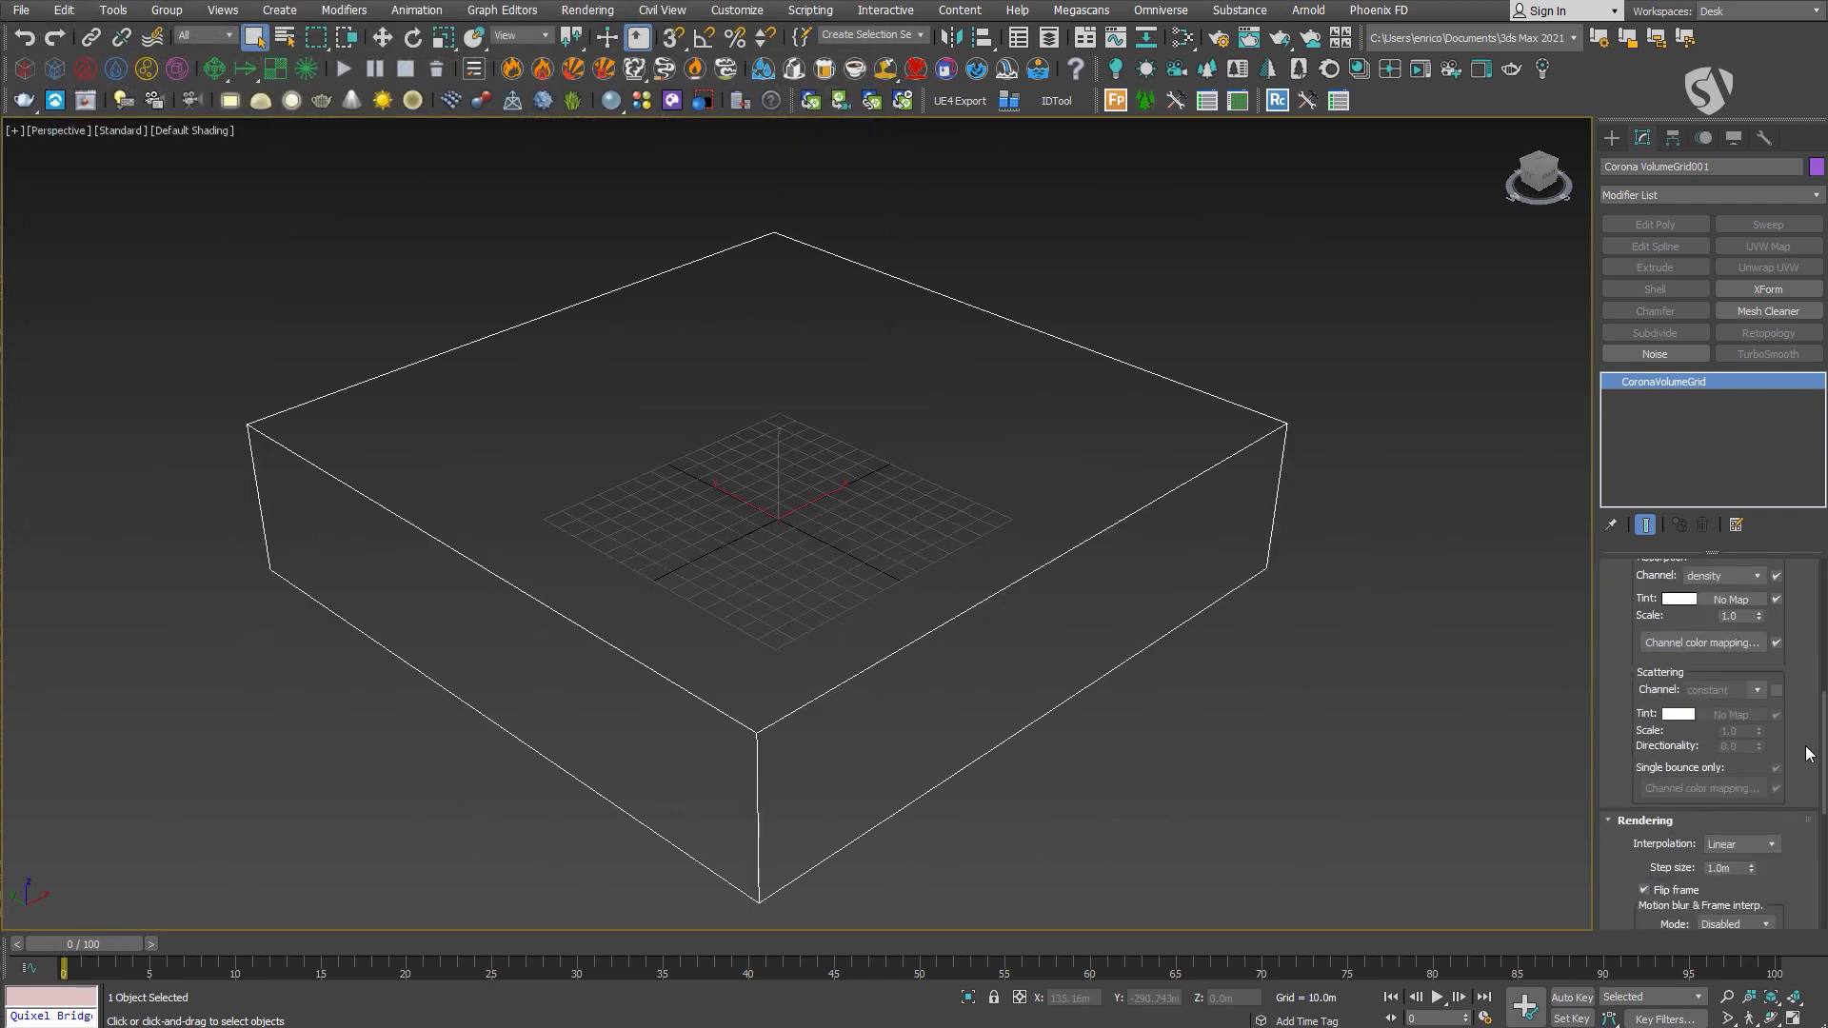
{"action": "scroll", "coordinate": [1809, 754], "scroll_direction": "down", "scroll_amount": 5}
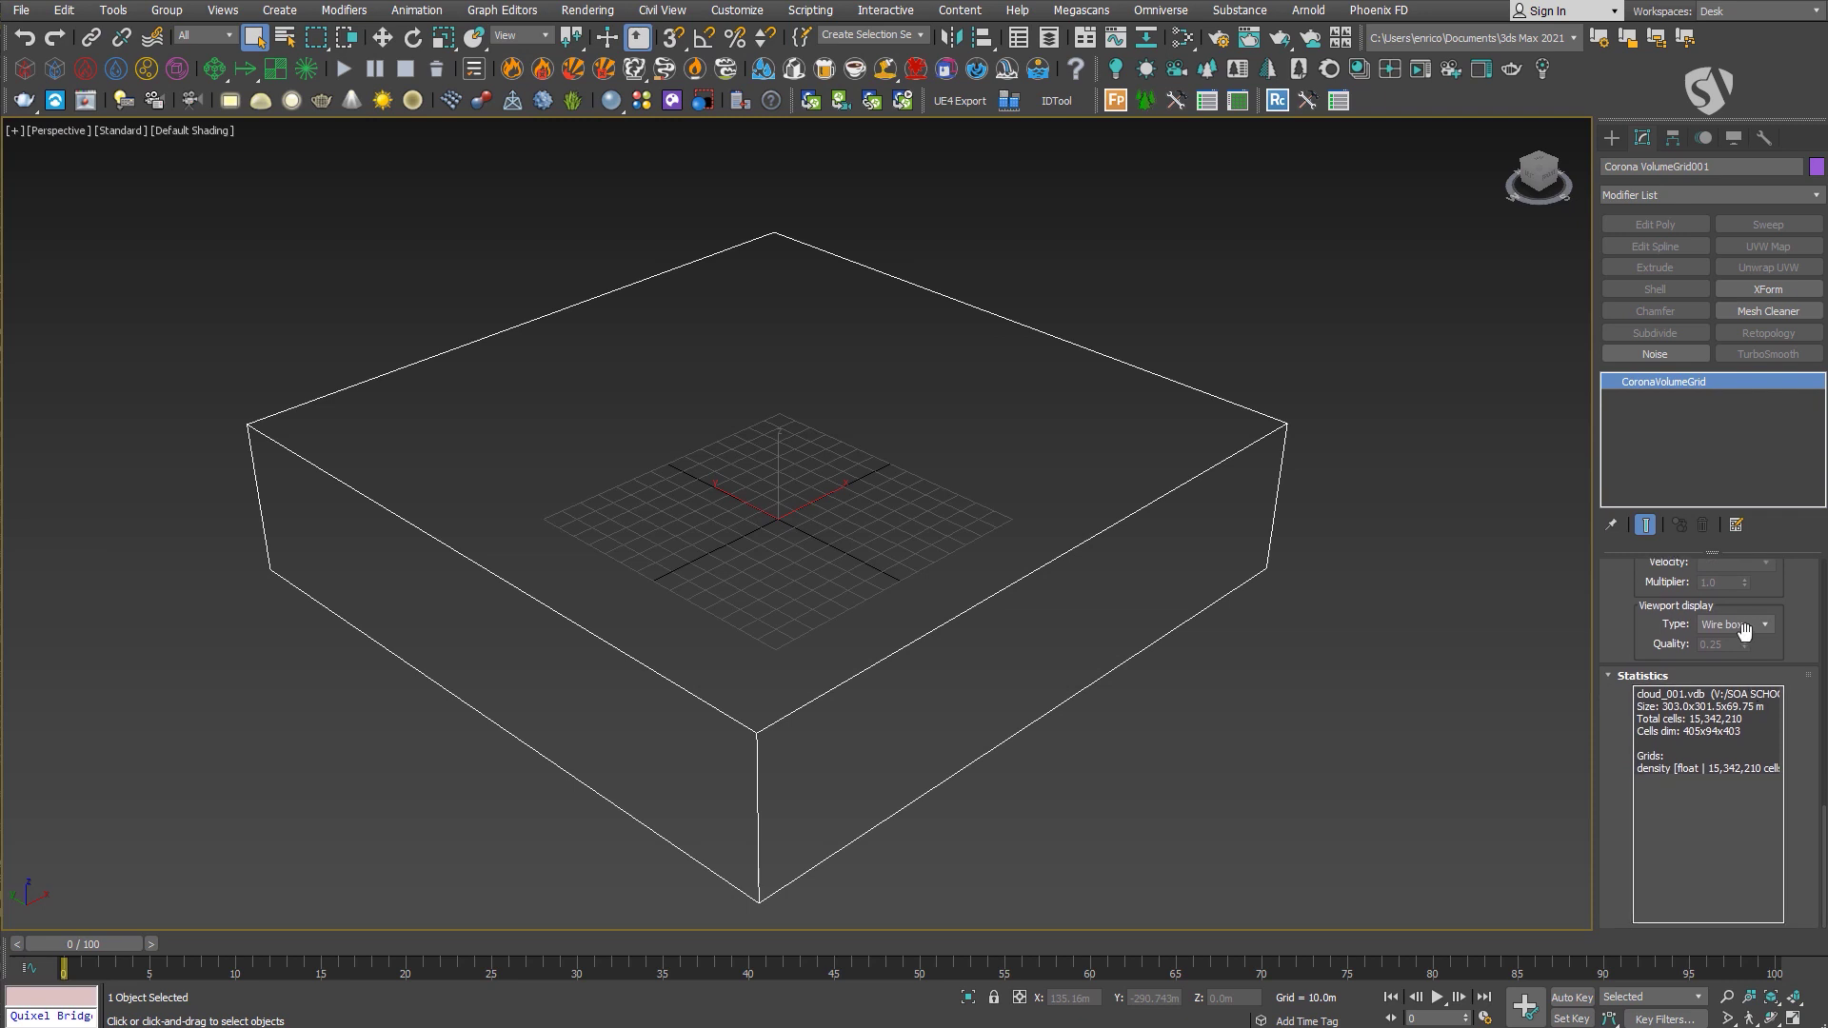
{"action": "left_click", "coordinate": [1744, 631]}
{"action": "left_click", "coordinate": [1727, 664]}
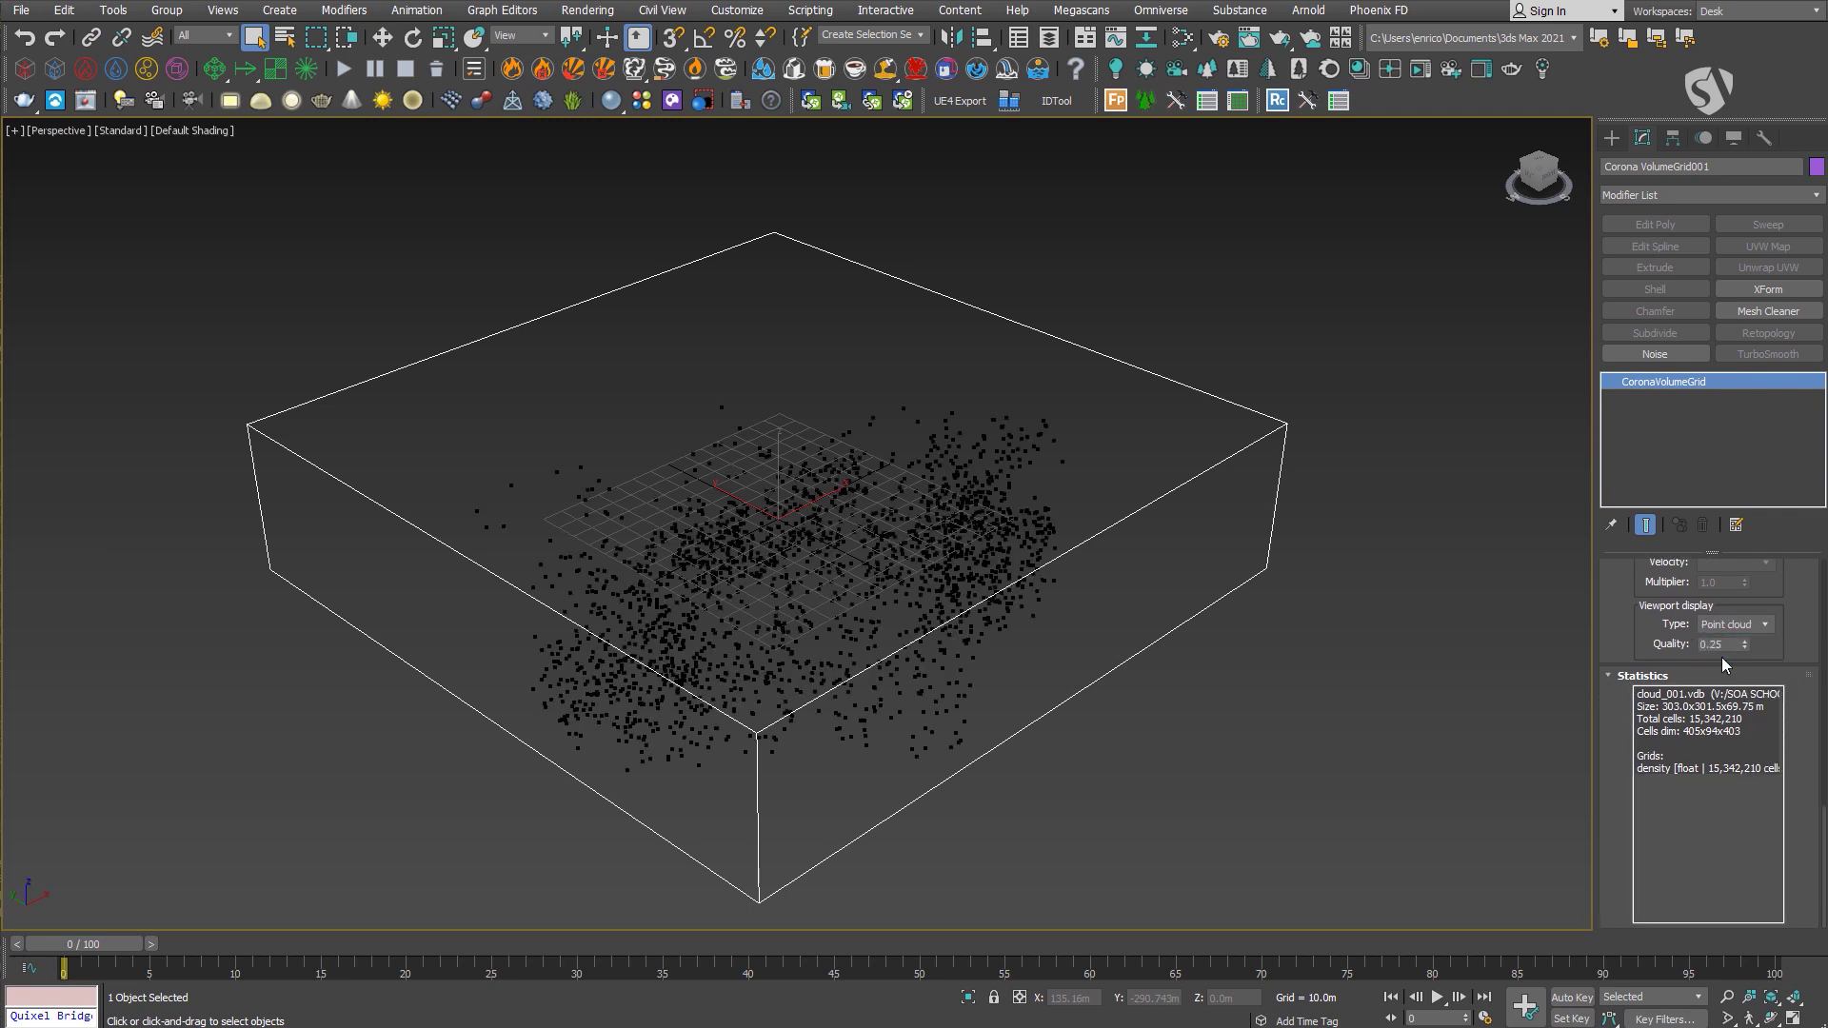
{"action": "double_click", "coordinate": [1714, 645]}
{"action": "type", "text": "1"}
{"action": "key", "text": "Return"}
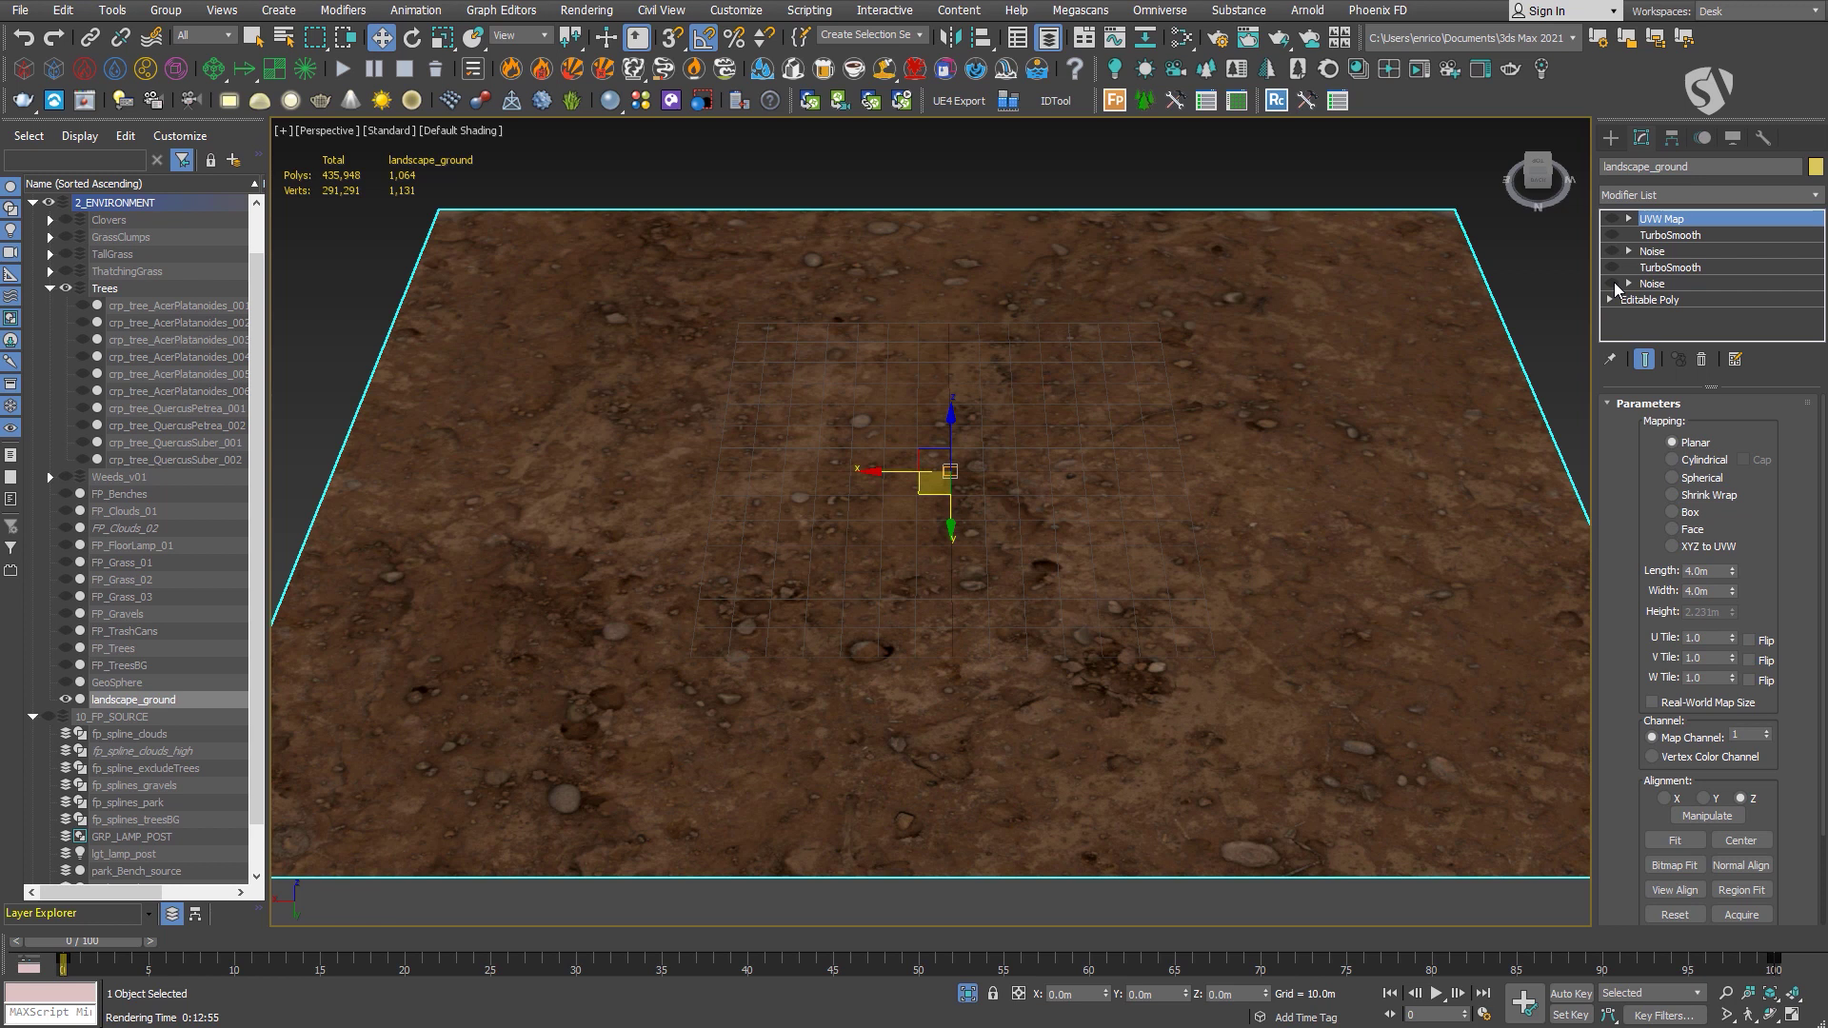
Enable the ground's Noise, TurboSmooth and UVW Map modifiers.
{"action": "key", "text": "F4"}
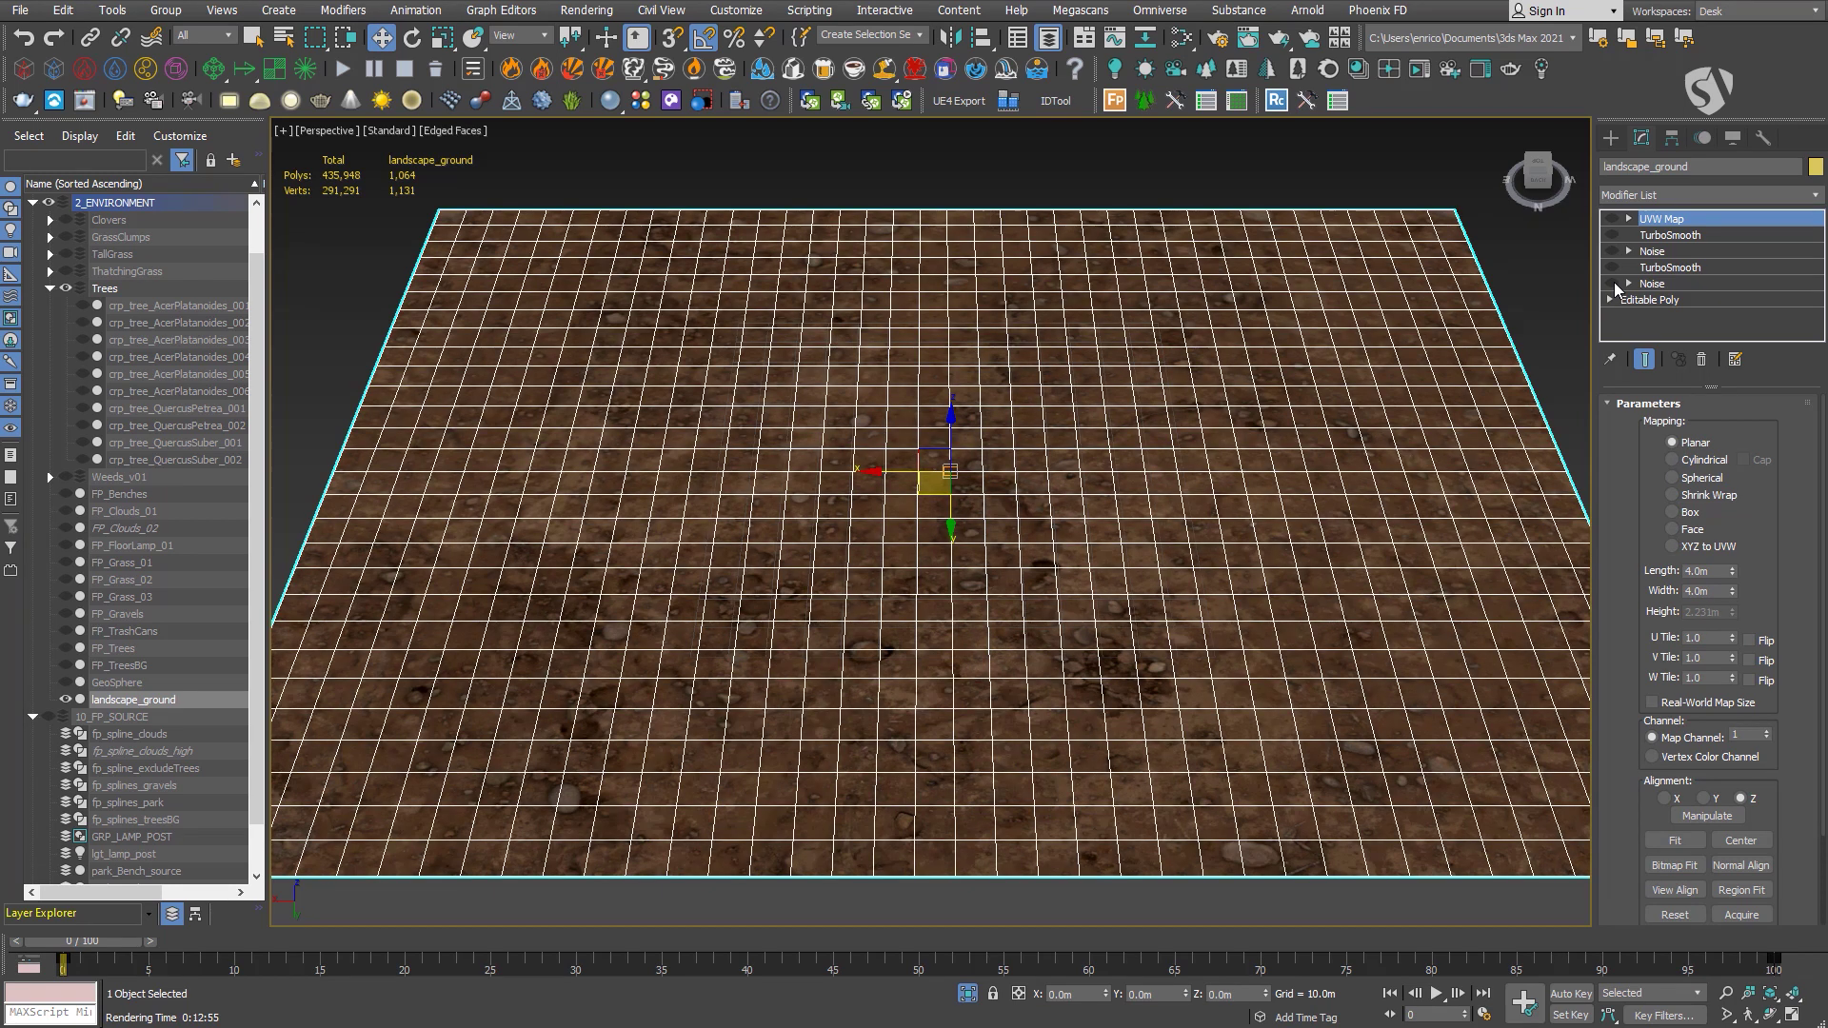
{"action": "left_click", "coordinate": [1612, 284]}
{"action": "left_click", "coordinate": [1612, 268]}
{"action": "left_click", "coordinate": [1612, 251]}
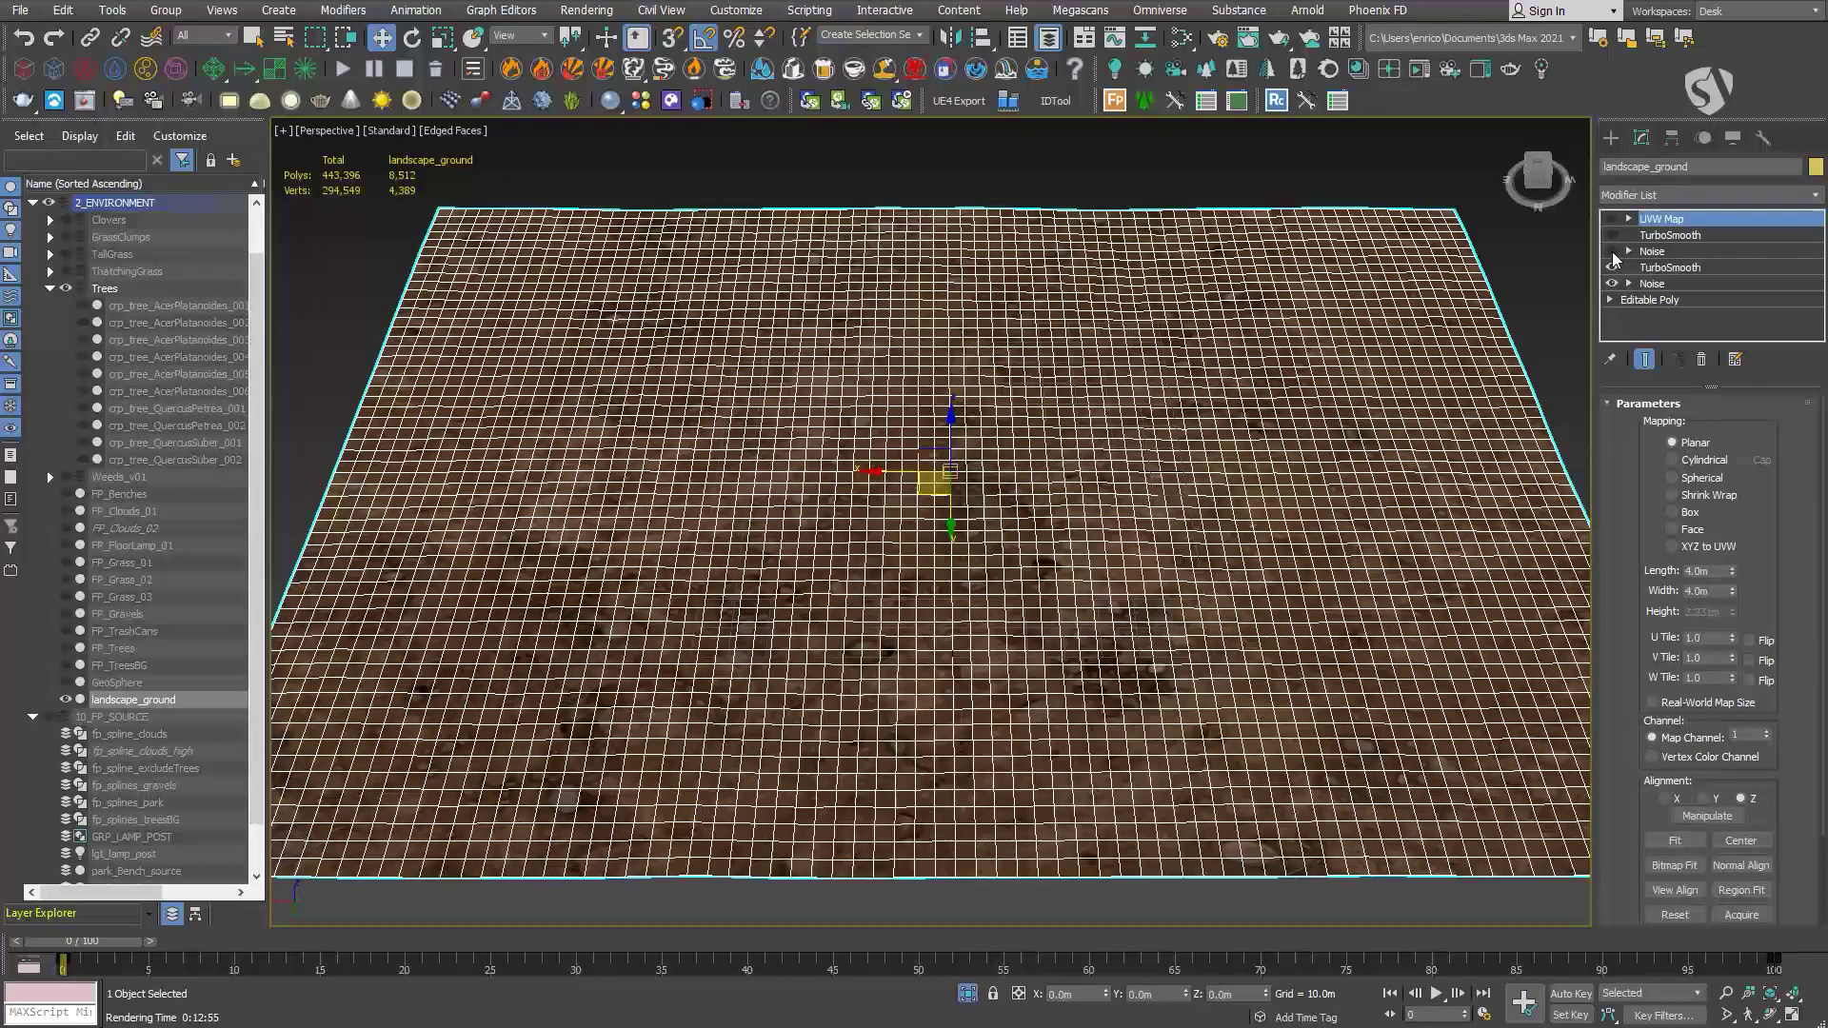
{"action": "left_click", "coordinate": [1612, 235]}
{"action": "left_click", "coordinate": [1612, 219]}
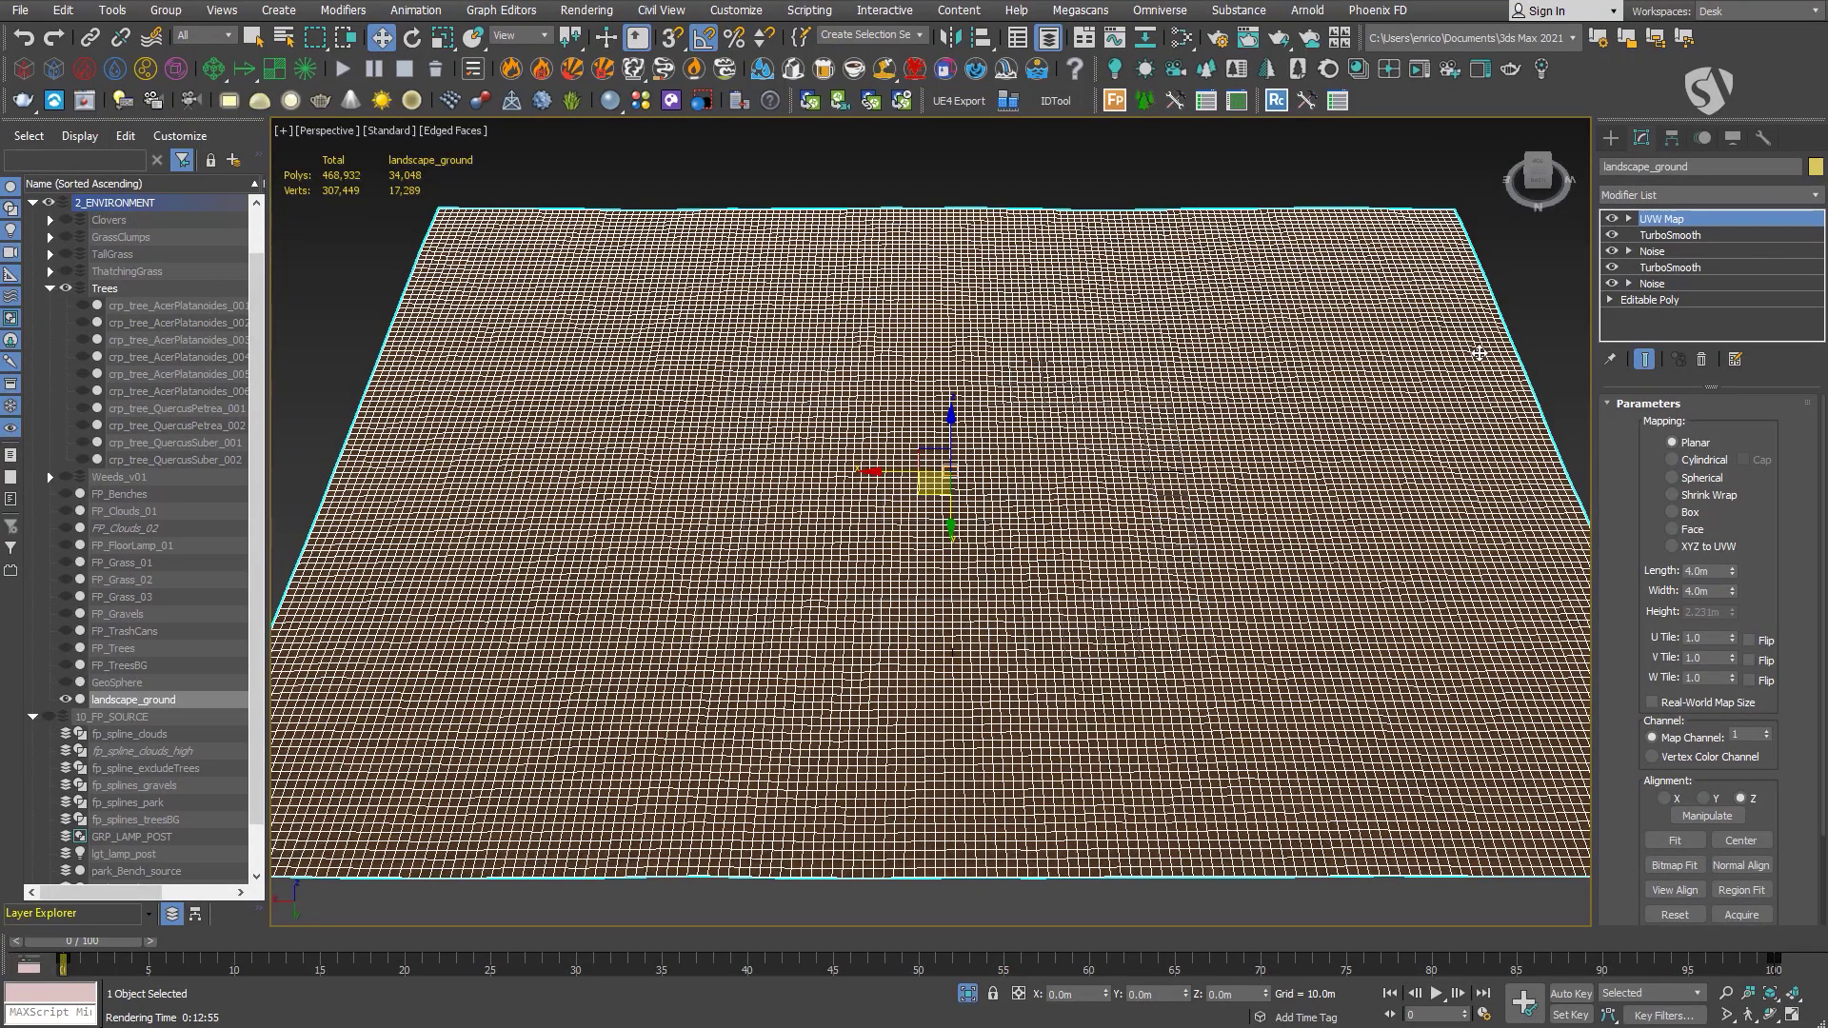
{"action": "key", "text": "F4"}
Show the FP_Gravels, FP_FloorLamp_01, FP_Benches and FP_TrashCans layers.
{"action": "left_click", "coordinate": [44, 718]}
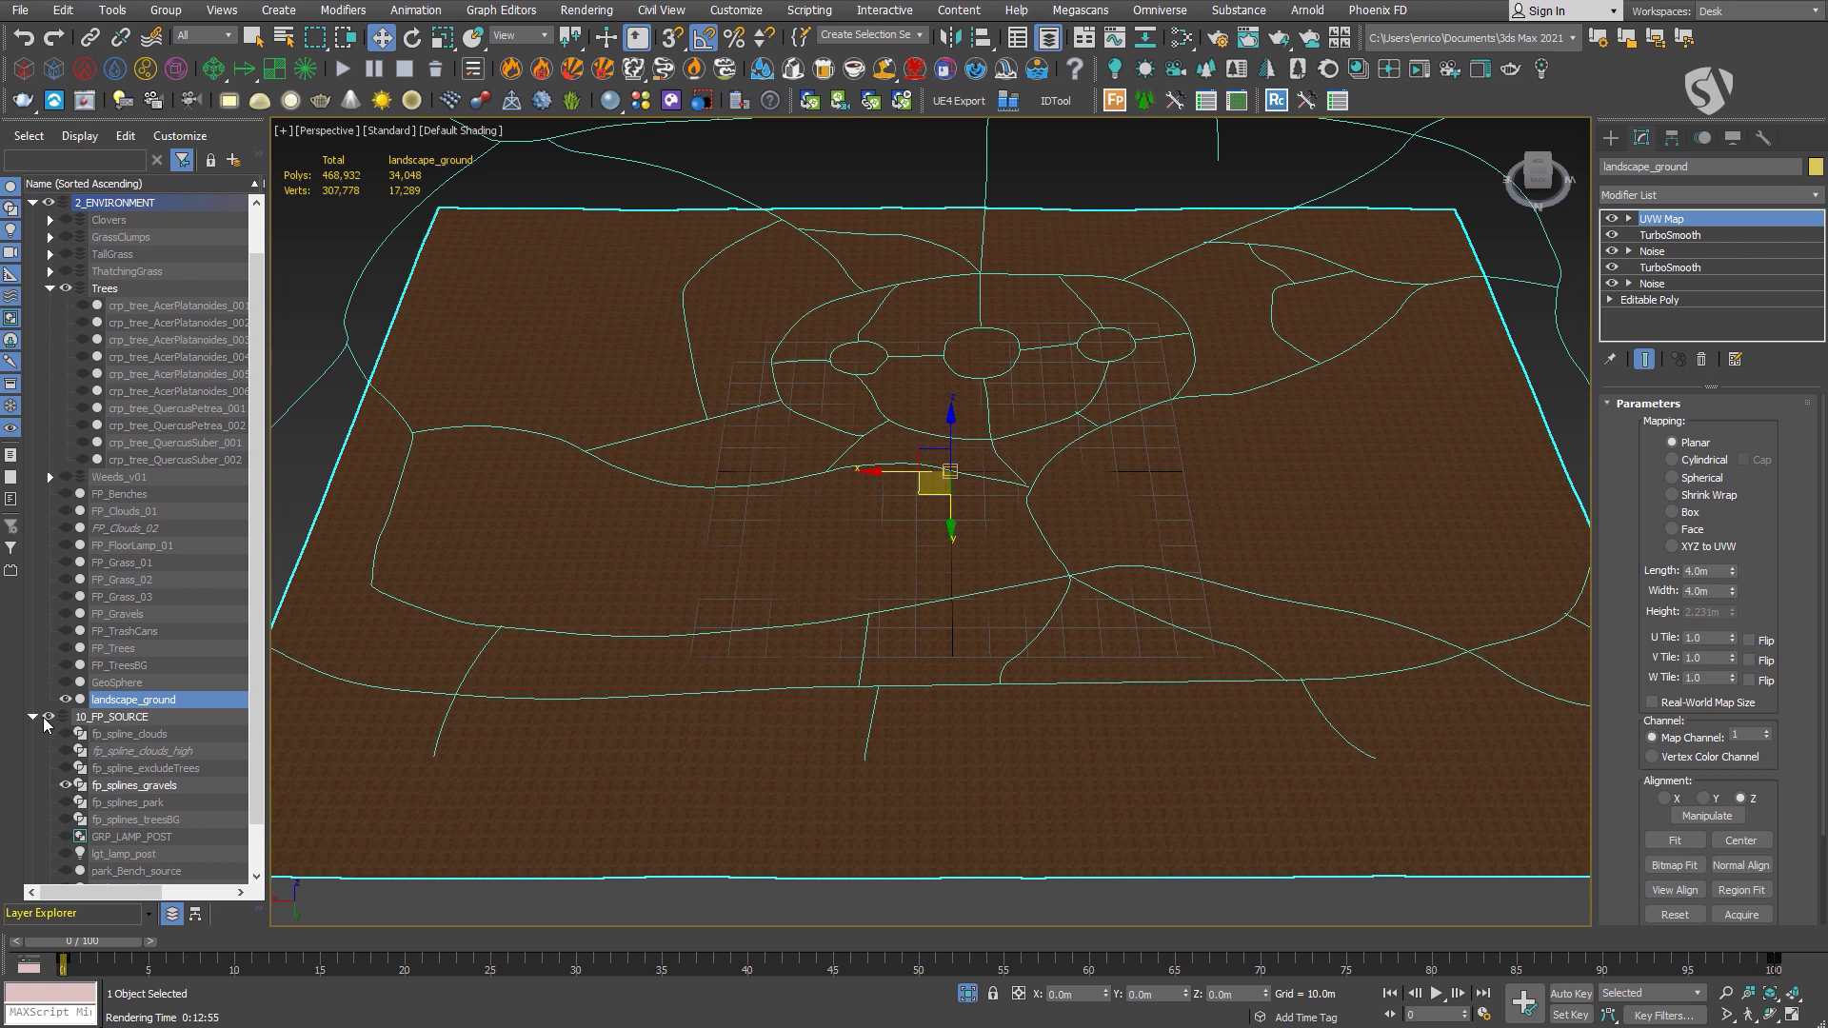
{"action": "left_click", "coordinate": [43, 718]}
{"action": "left_click", "coordinate": [65, 614]}
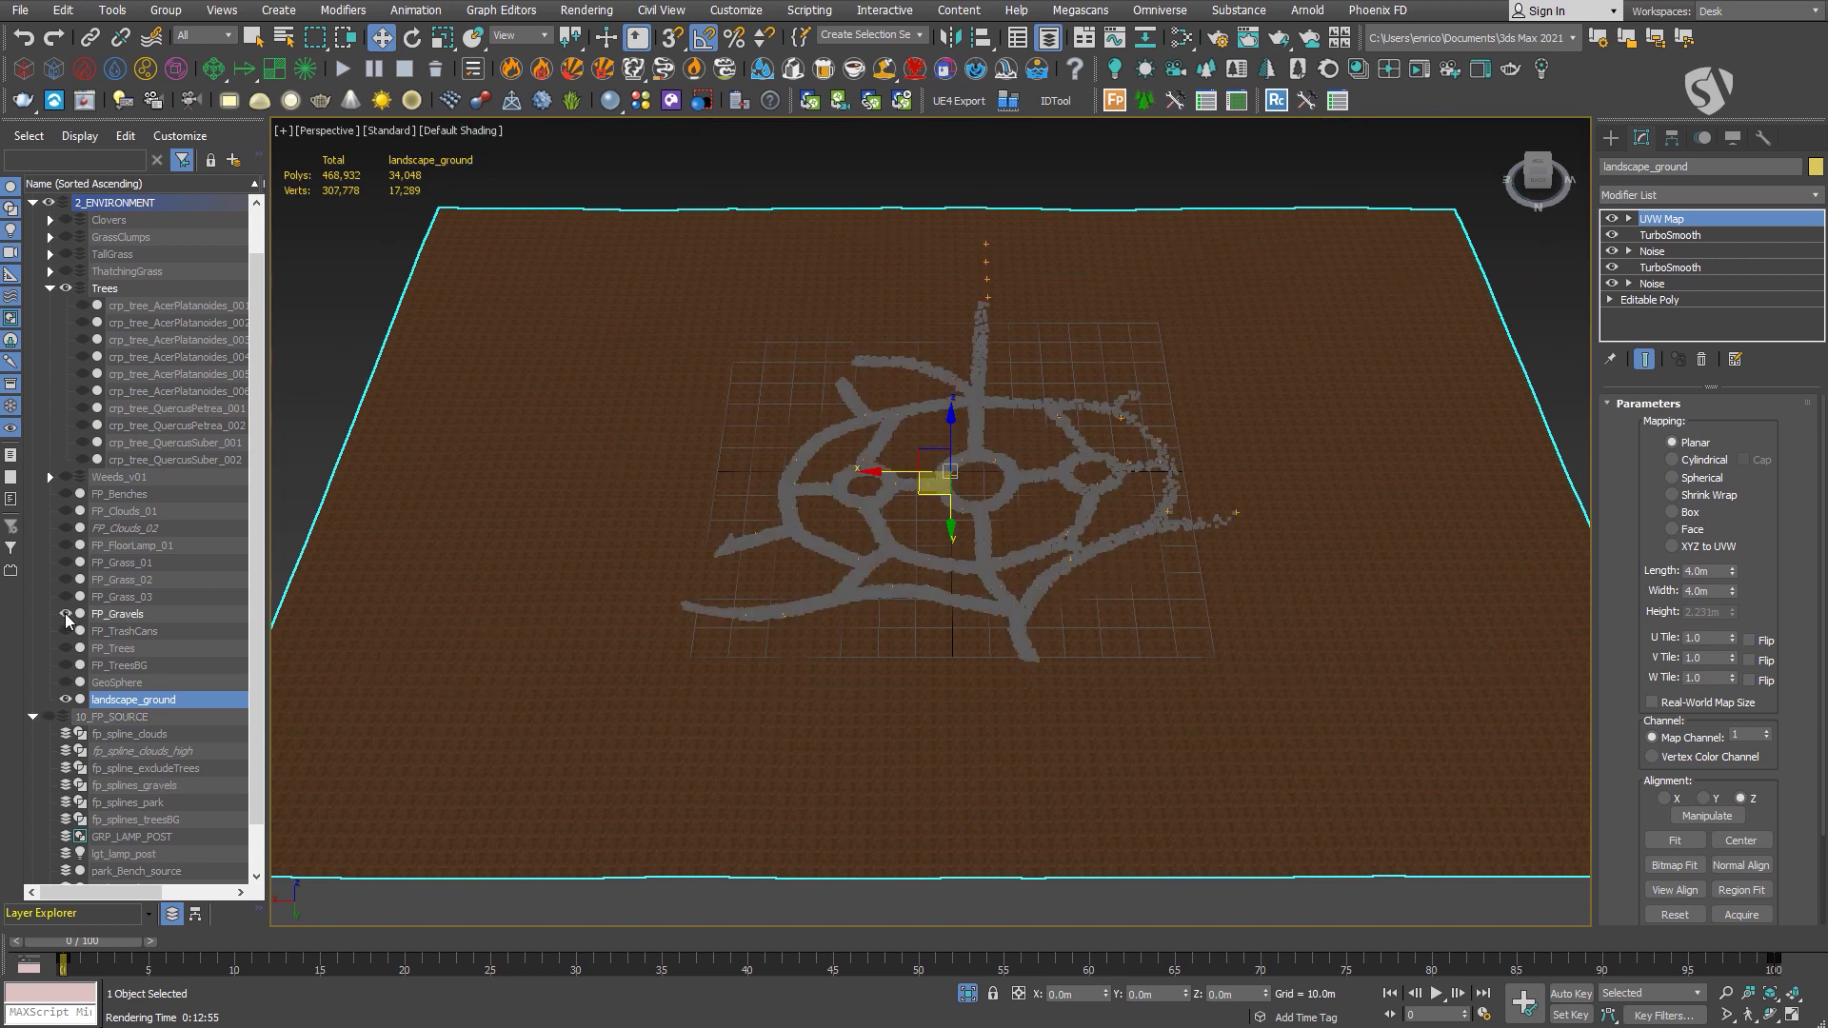
{"action": "scroll", "coordinate": [968, 491], "scroll_direction": "up", "scroll_amount": 3}
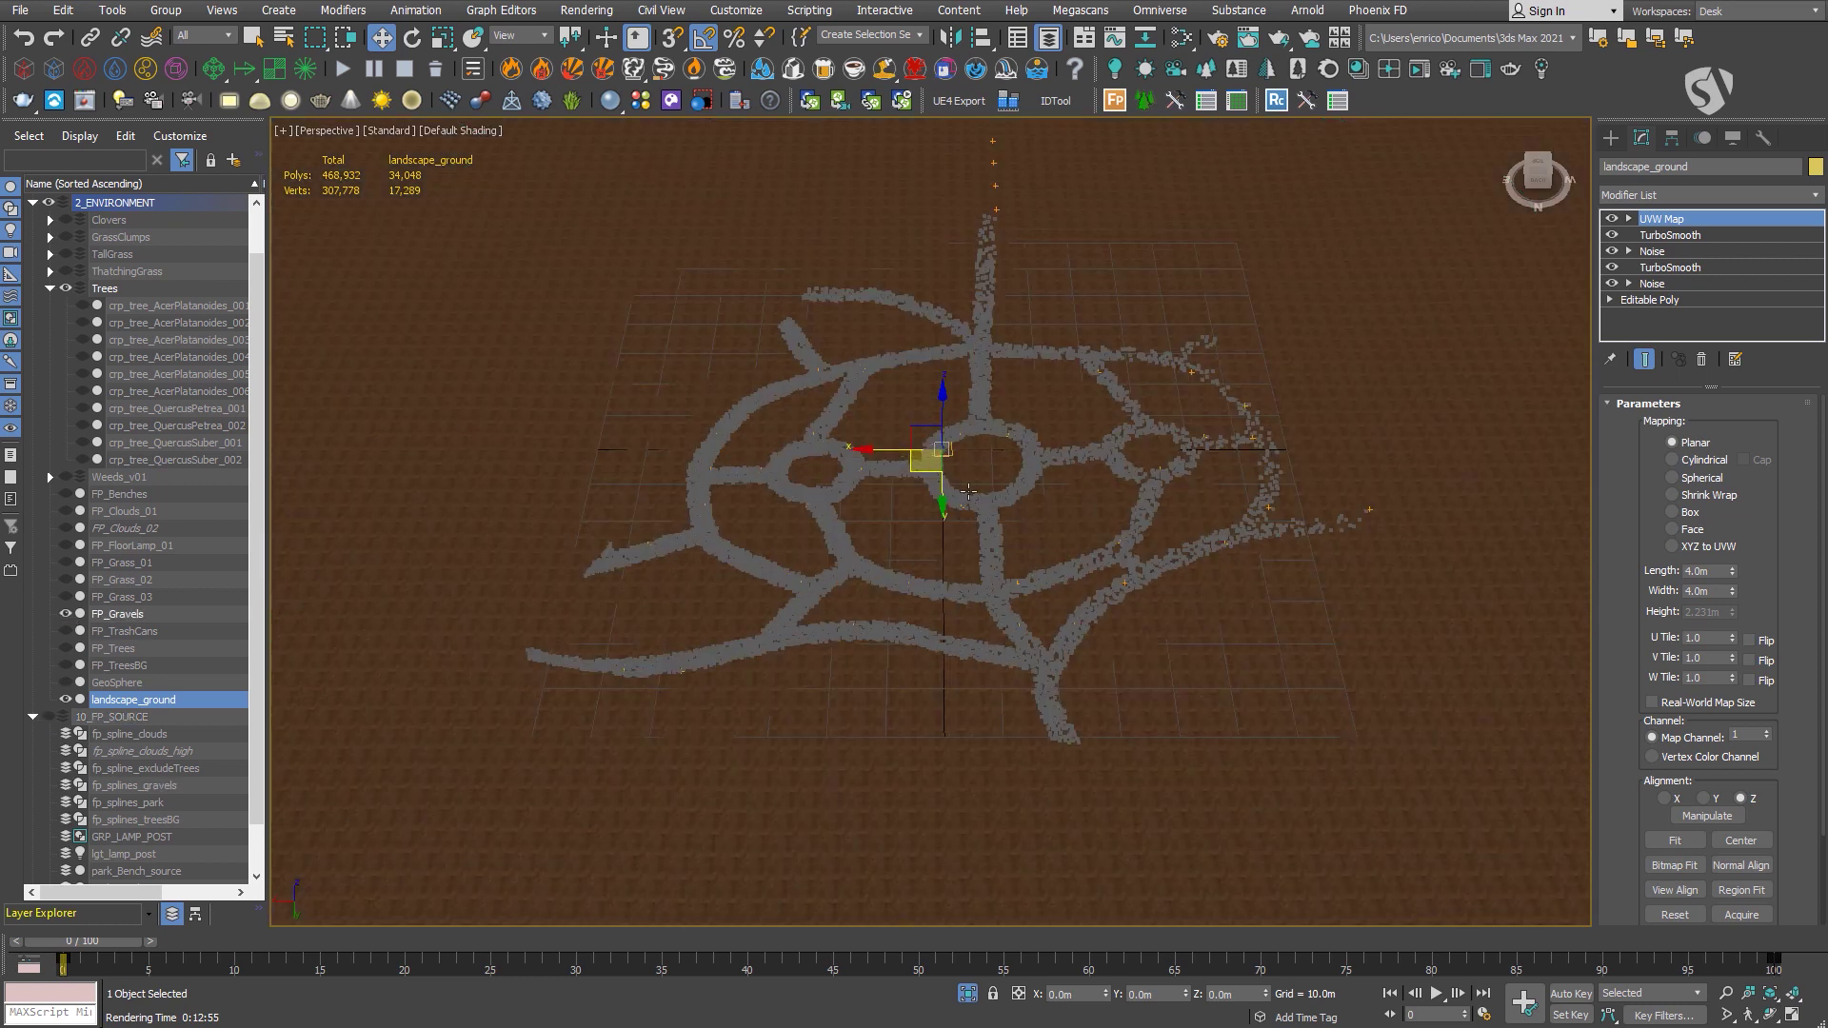
{"action": "scroll", "coordinate": [968, 491], "scroll_direction": "up", "scroll_amount": 2}
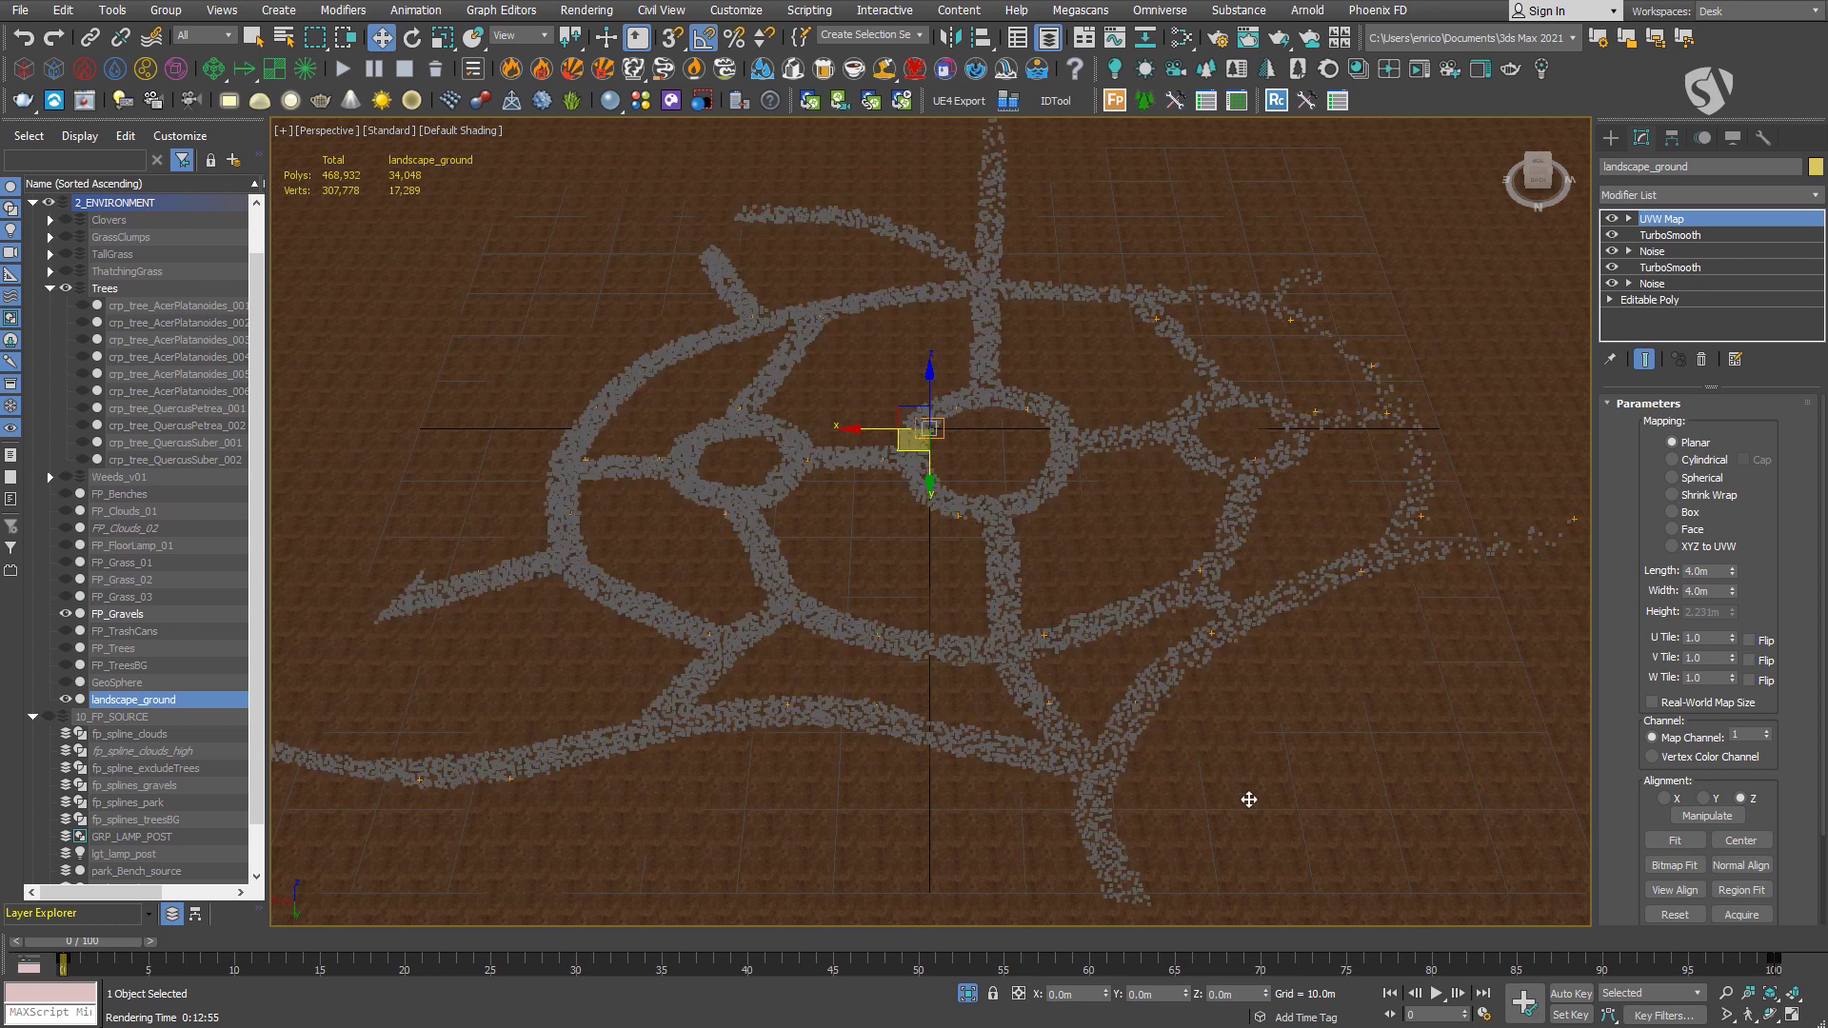
{"action": "left_click", "coordinate": [66, 545]}
{"action": "left_click", "coordinate": [66, 494]}
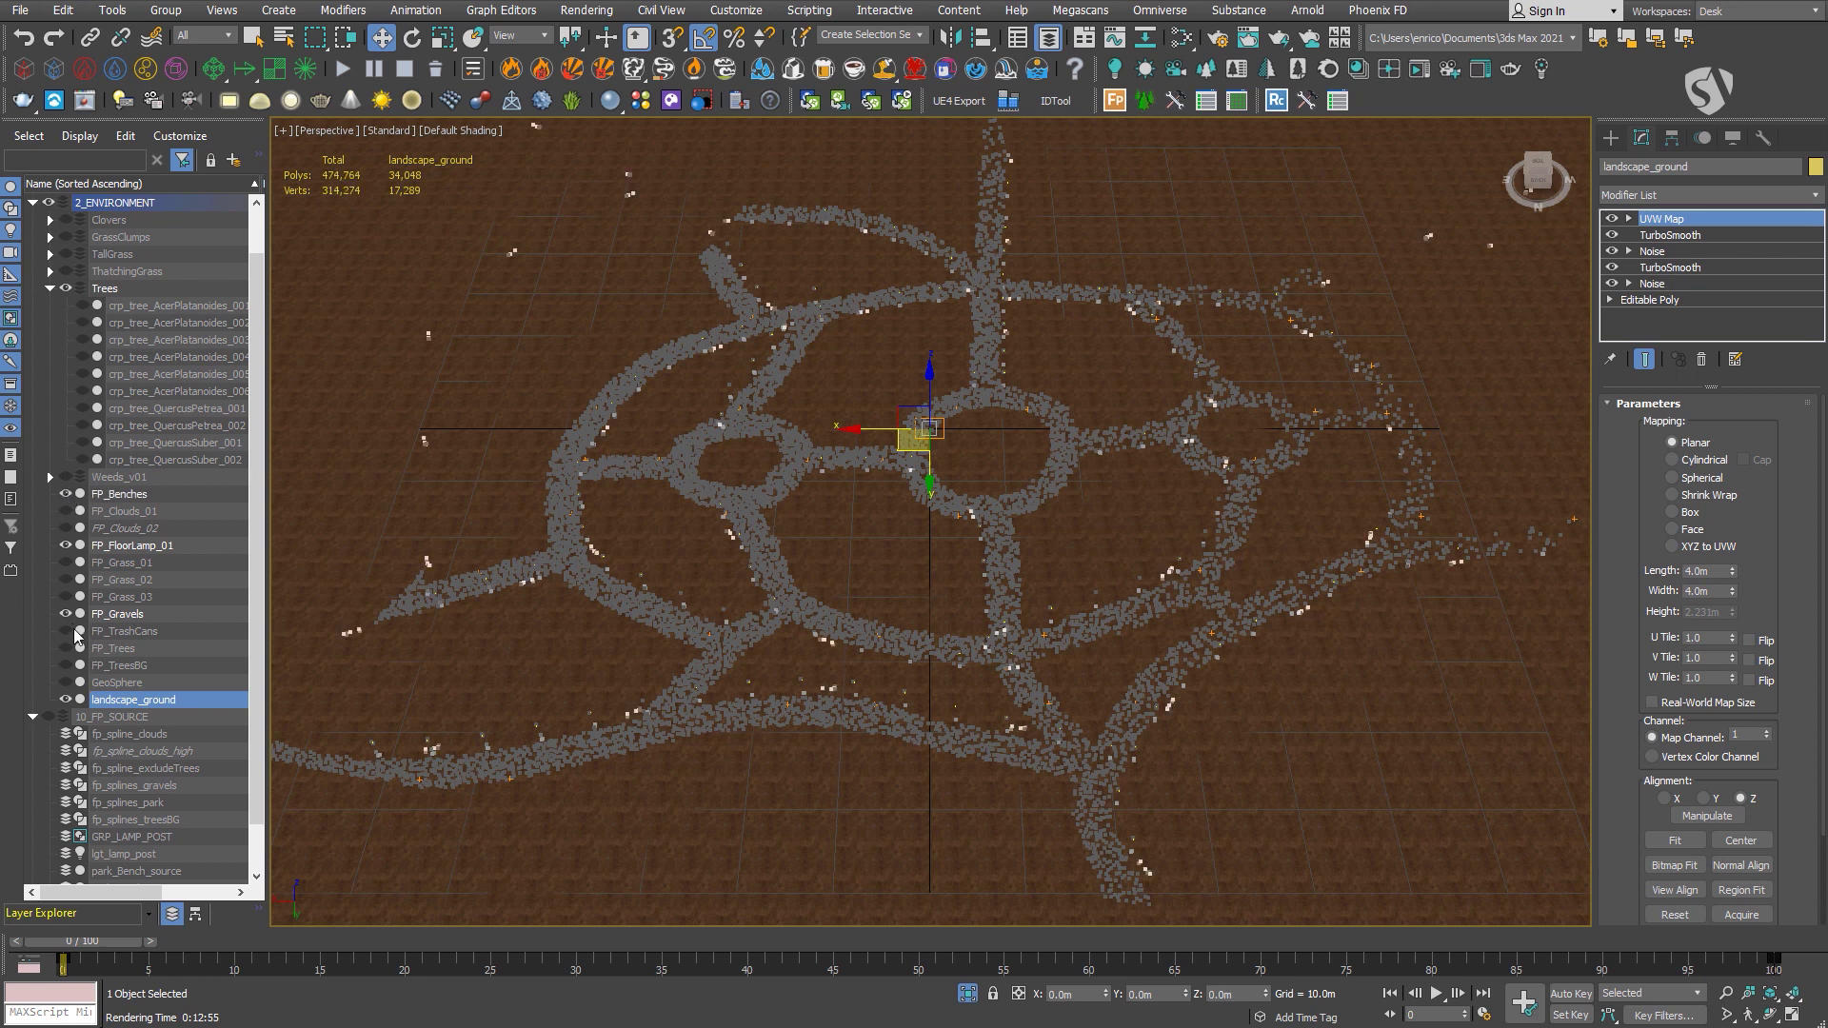
{"action": "left_click", "coordinate": [65, 631]}
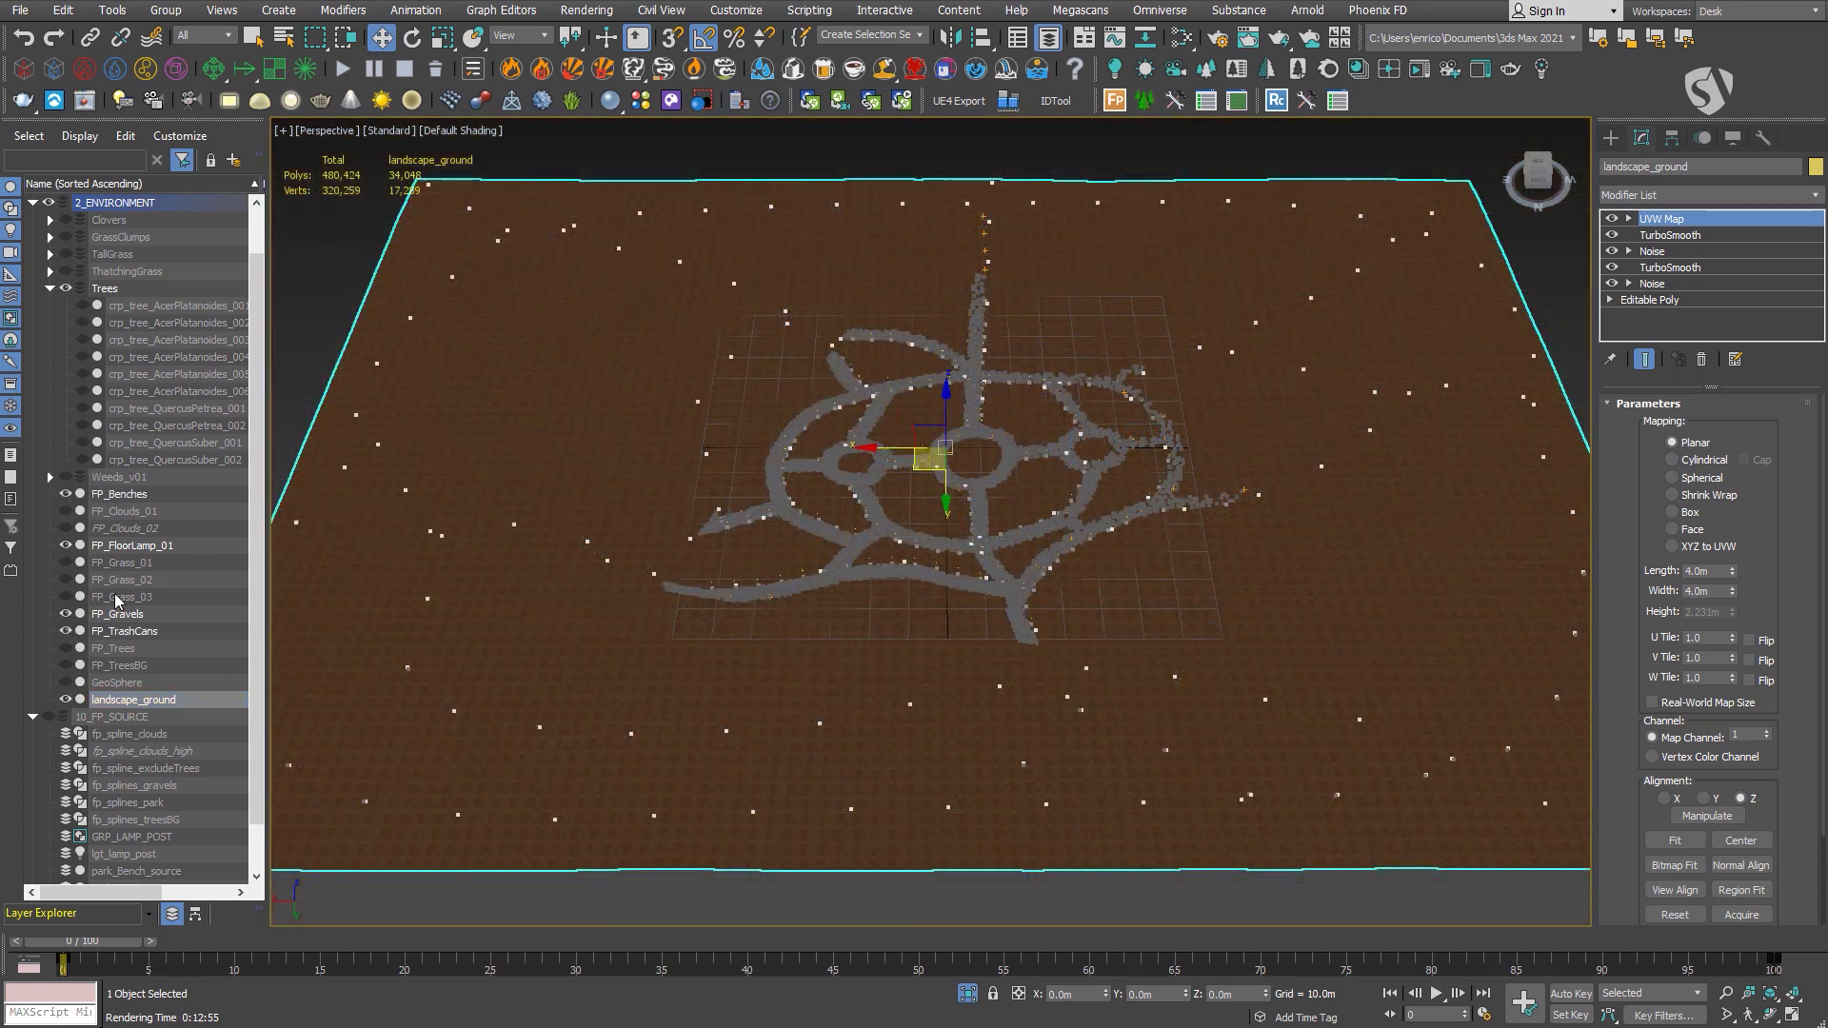
Unhide the FP_Grass_01, FP_Grass_02, FP_Grass_03 and FP_Trees scatter layers.
{"action": "left_click", "coordinate": [67, 563]}
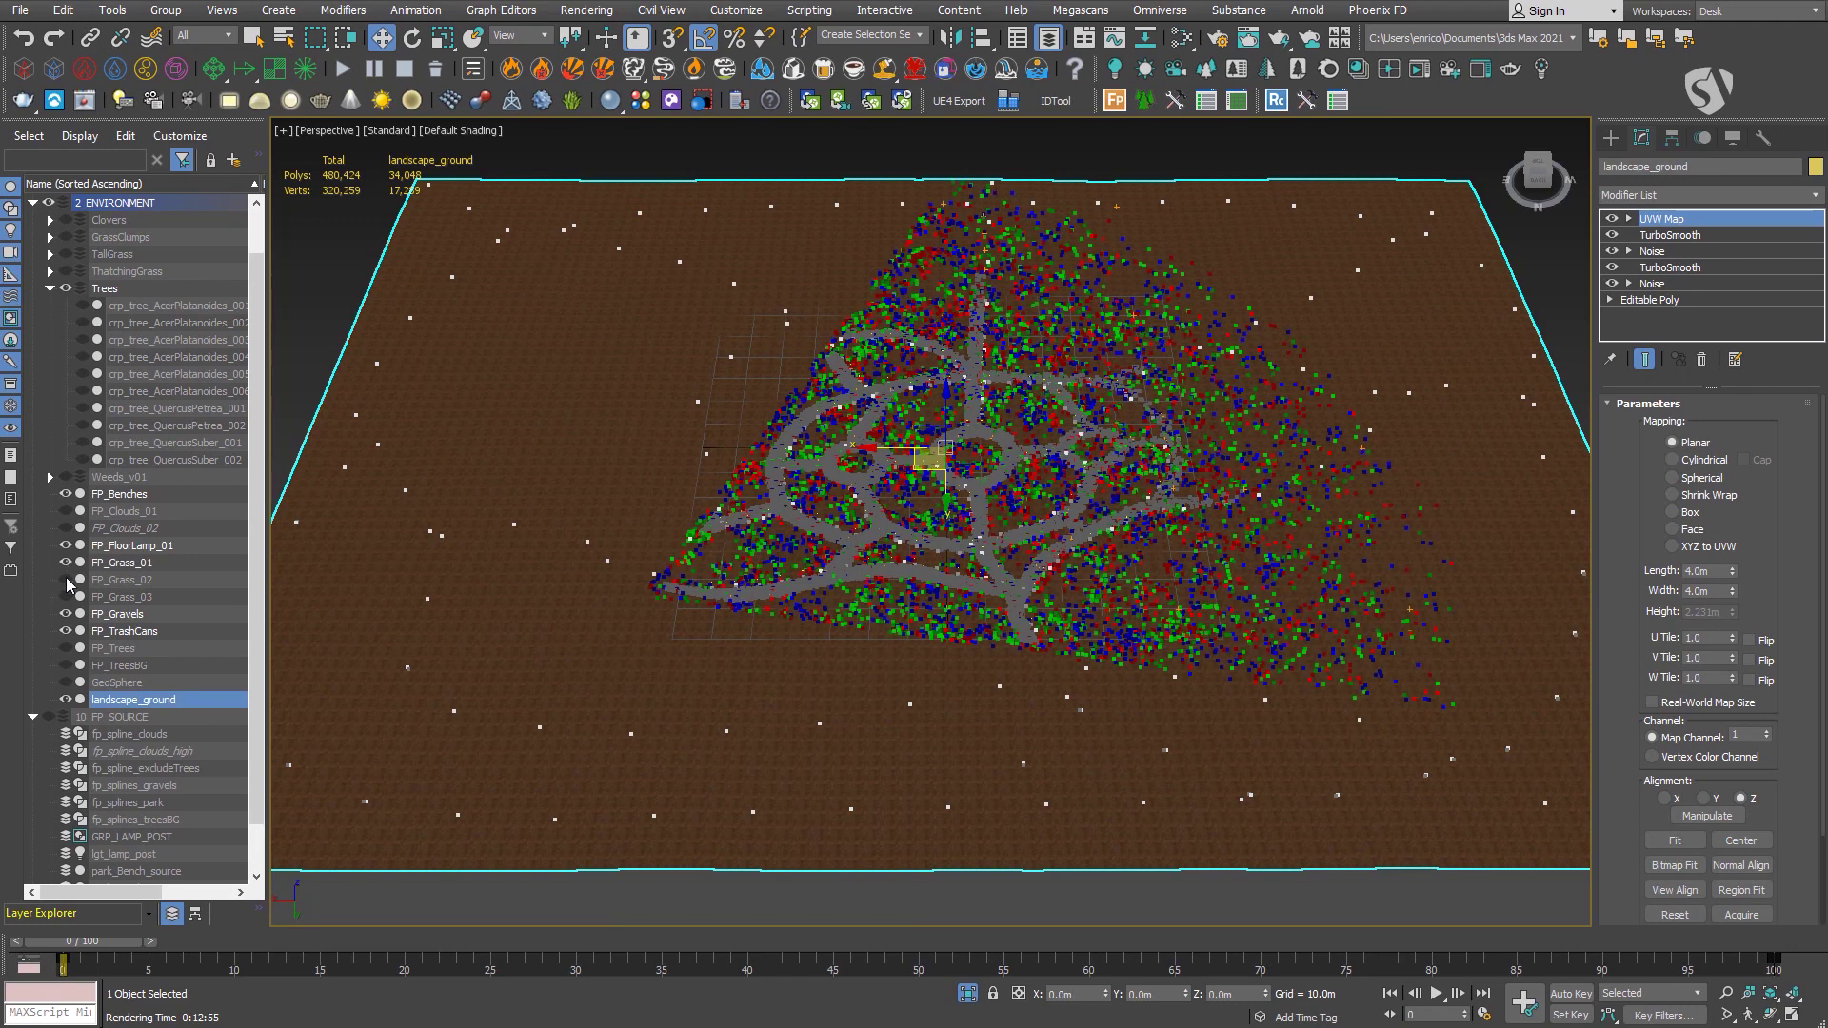
{"action": "left_click", "coordinate": [66, 579]}
{"action": "left_click", "coordinate": [66, 597]}
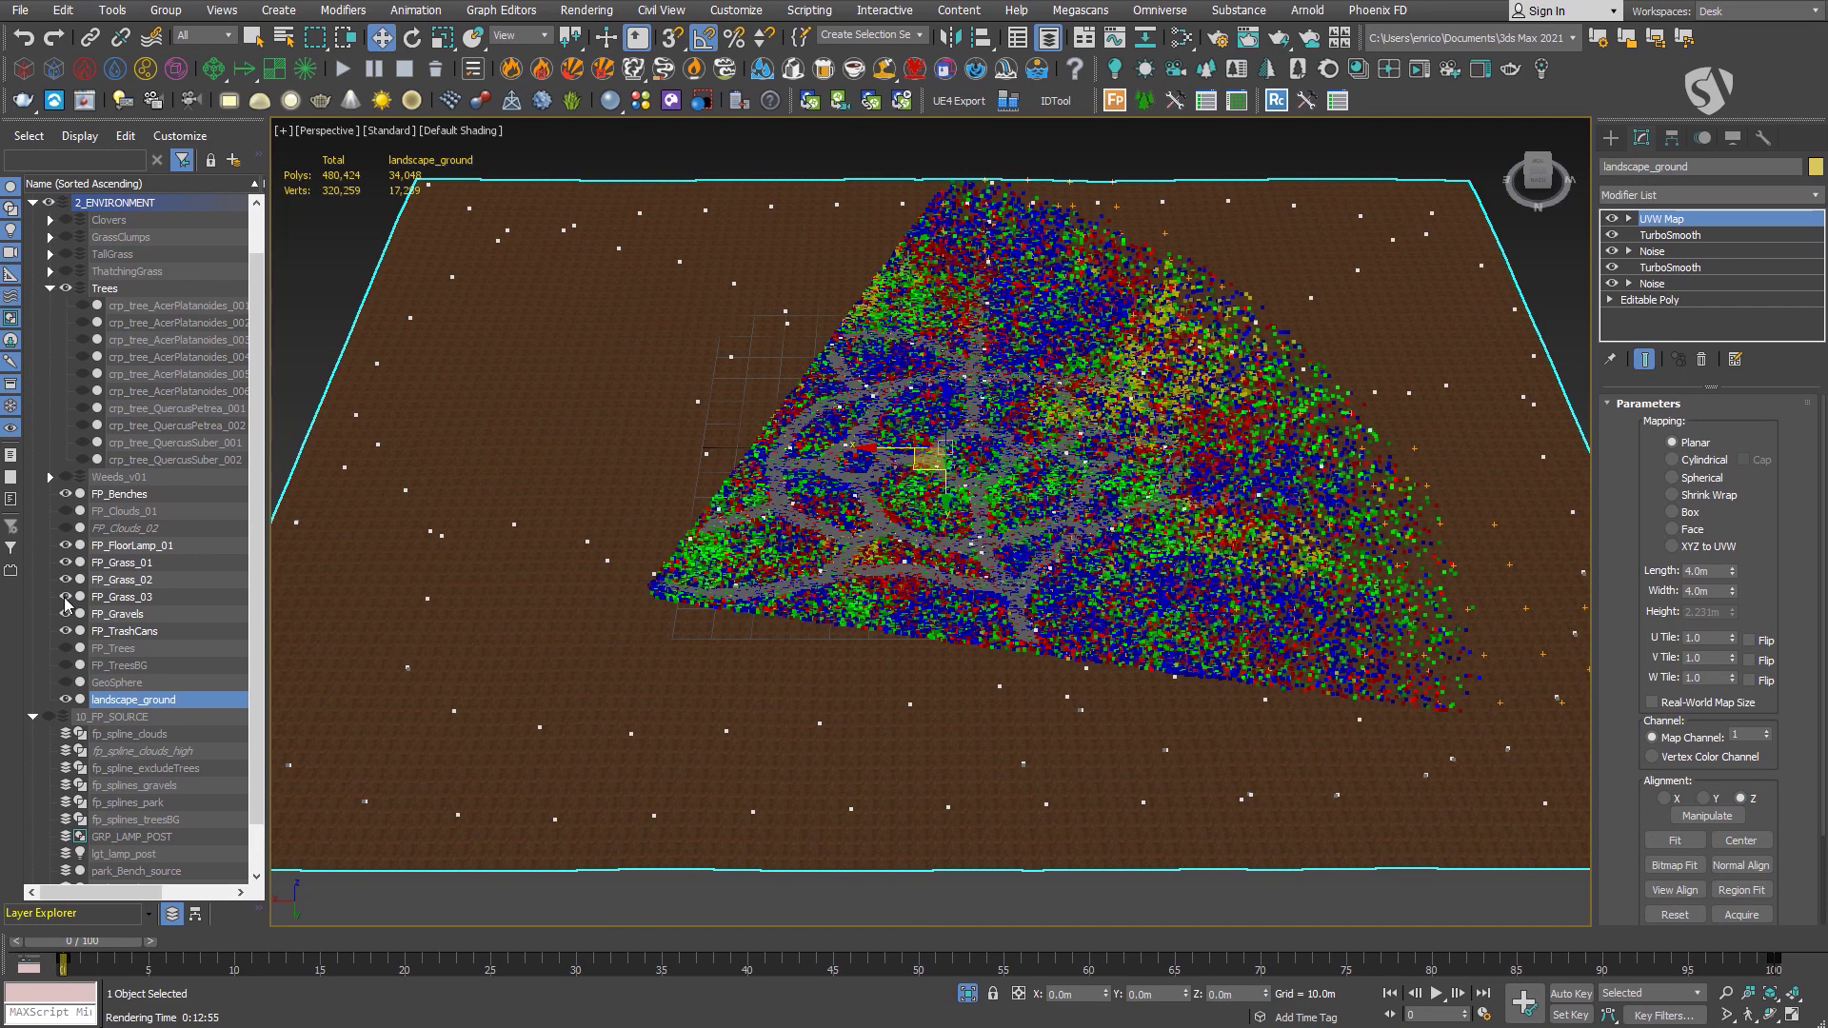
{"action": "left_click", "coordinate": [66, 649]}
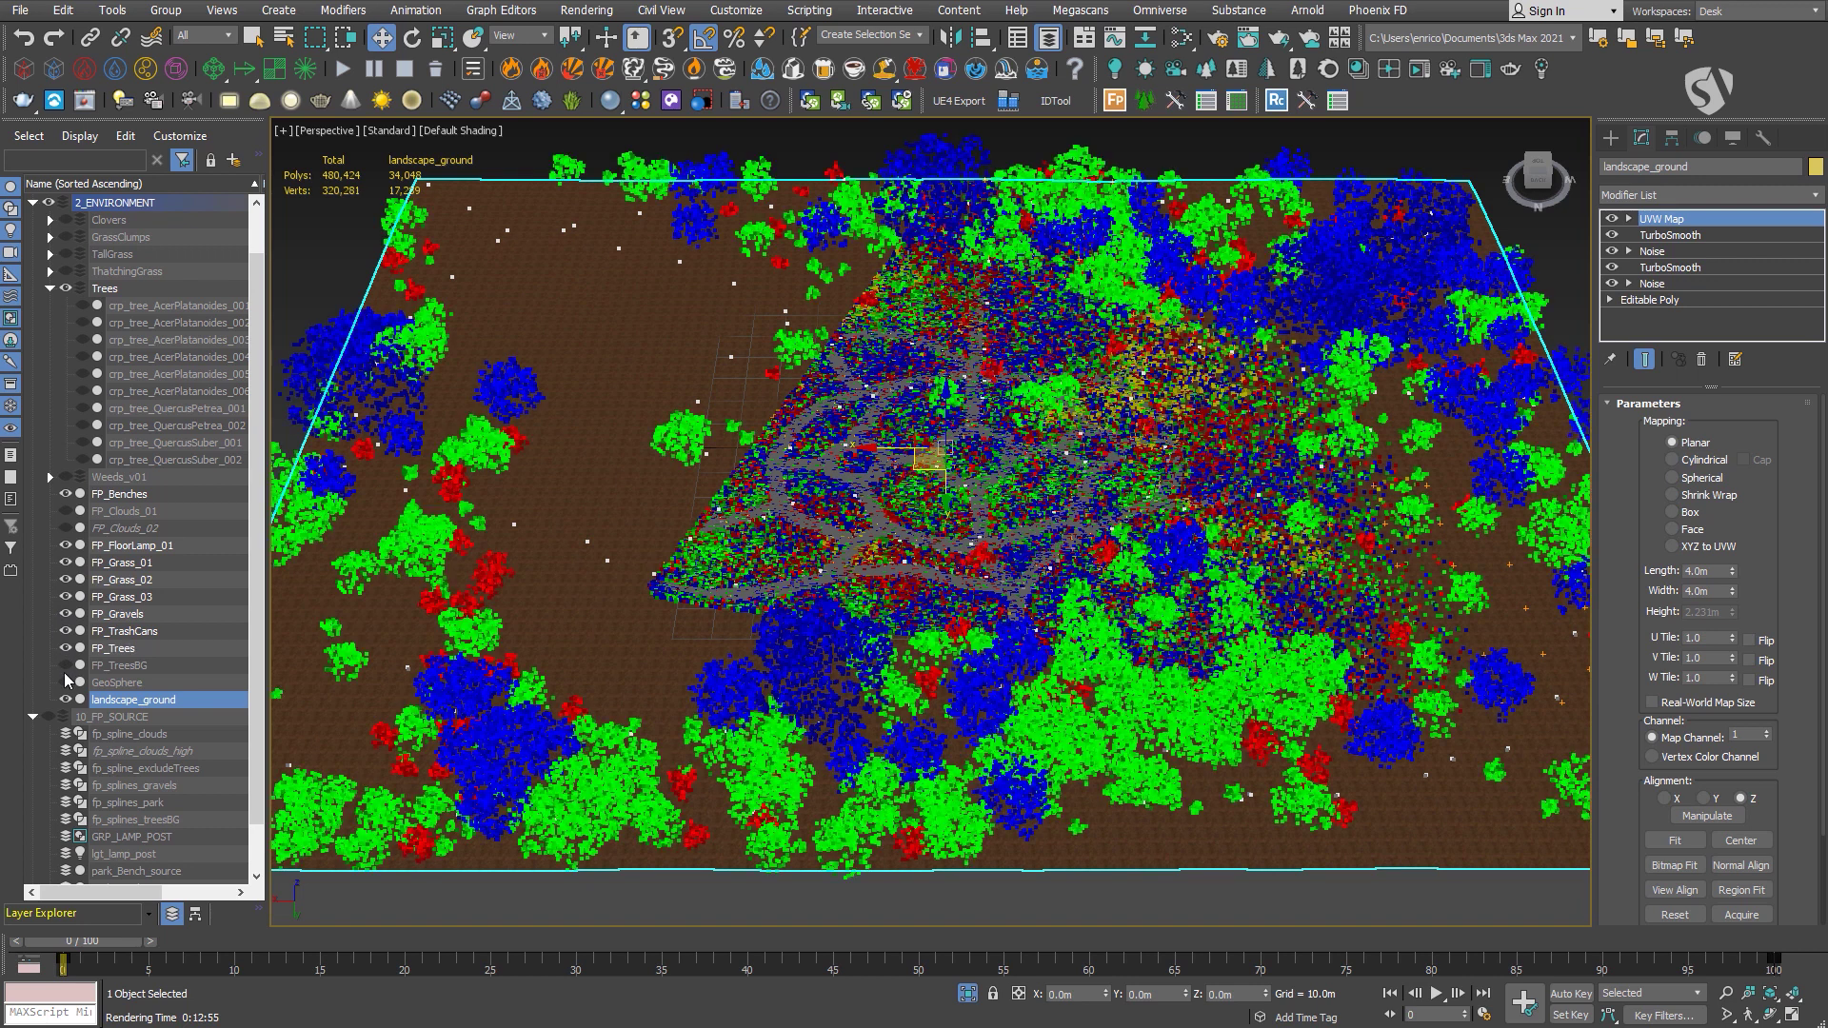
Unhide the FP_TreesBG background trees layer.
{"action": "left_click", "coordinate": [65, 666]}
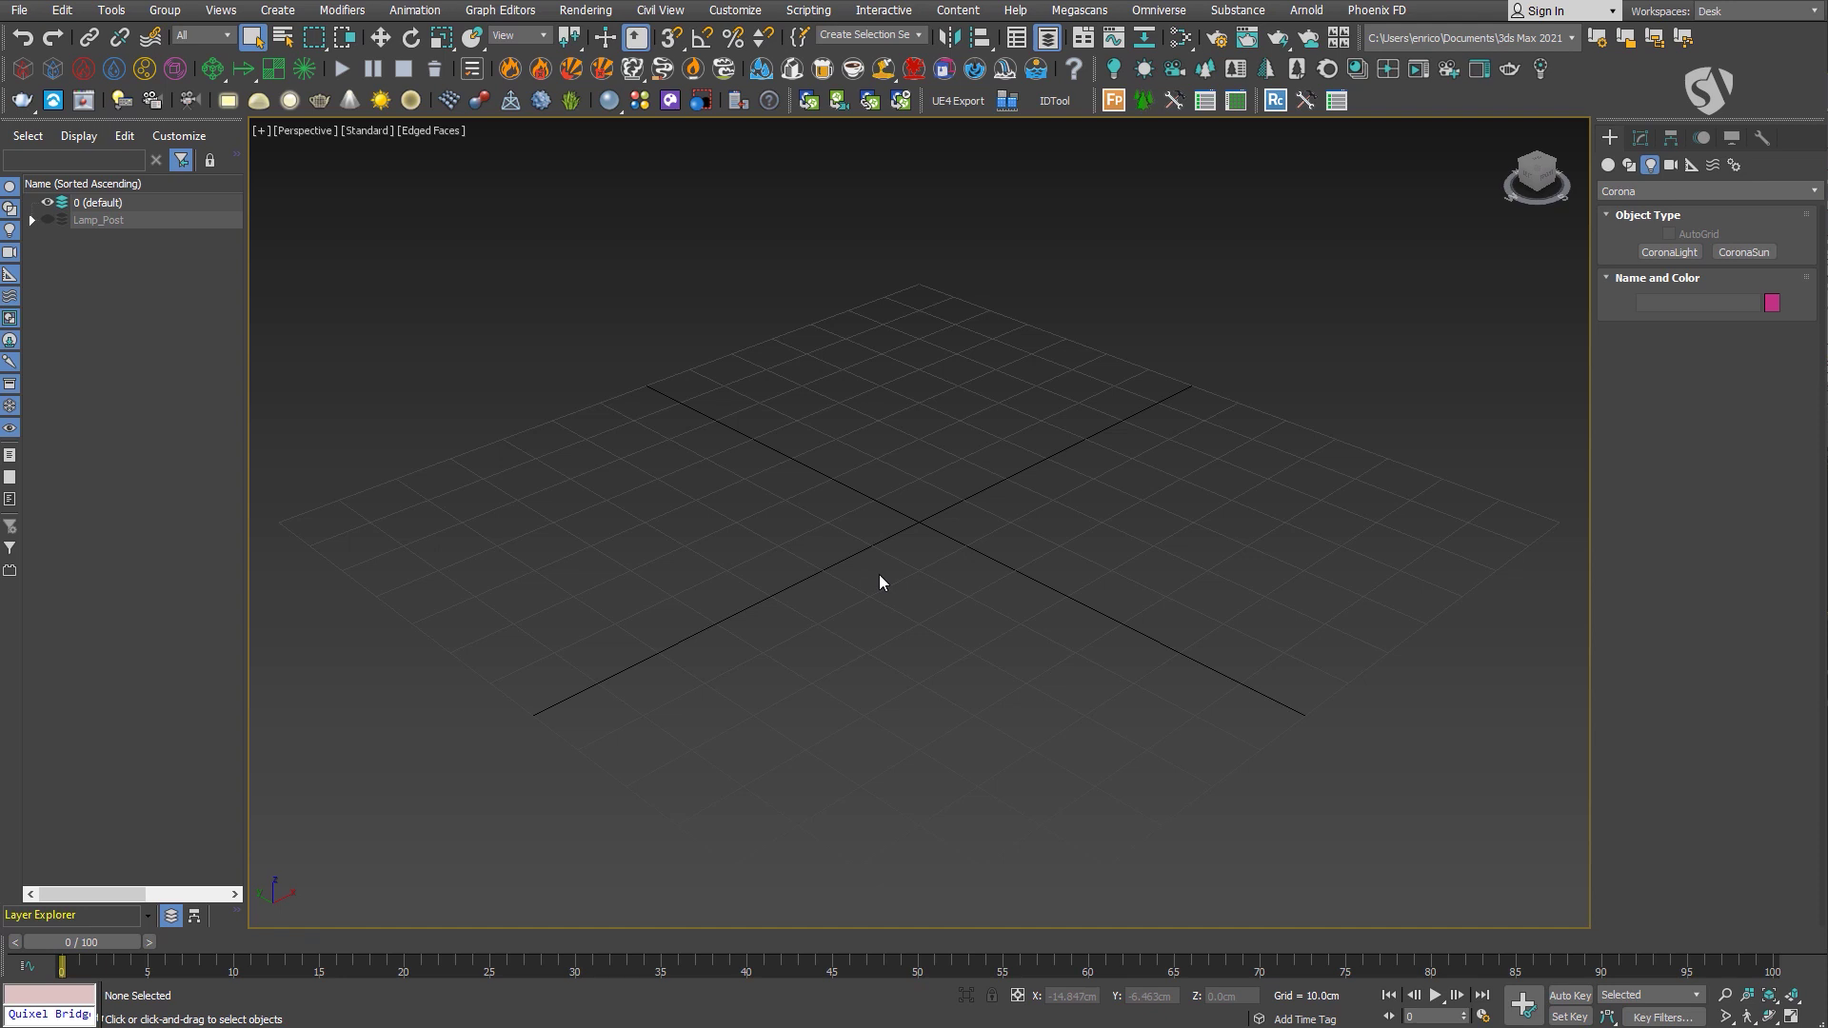
Create a Corona sphere light at the grid centre with a 3 cm radius.
{"action": "left_click", "coordinate": [1114, 68]}
{"action": "left_click_drag", "start_coordinate": [920, 523], "coordinate": [953, 523]}
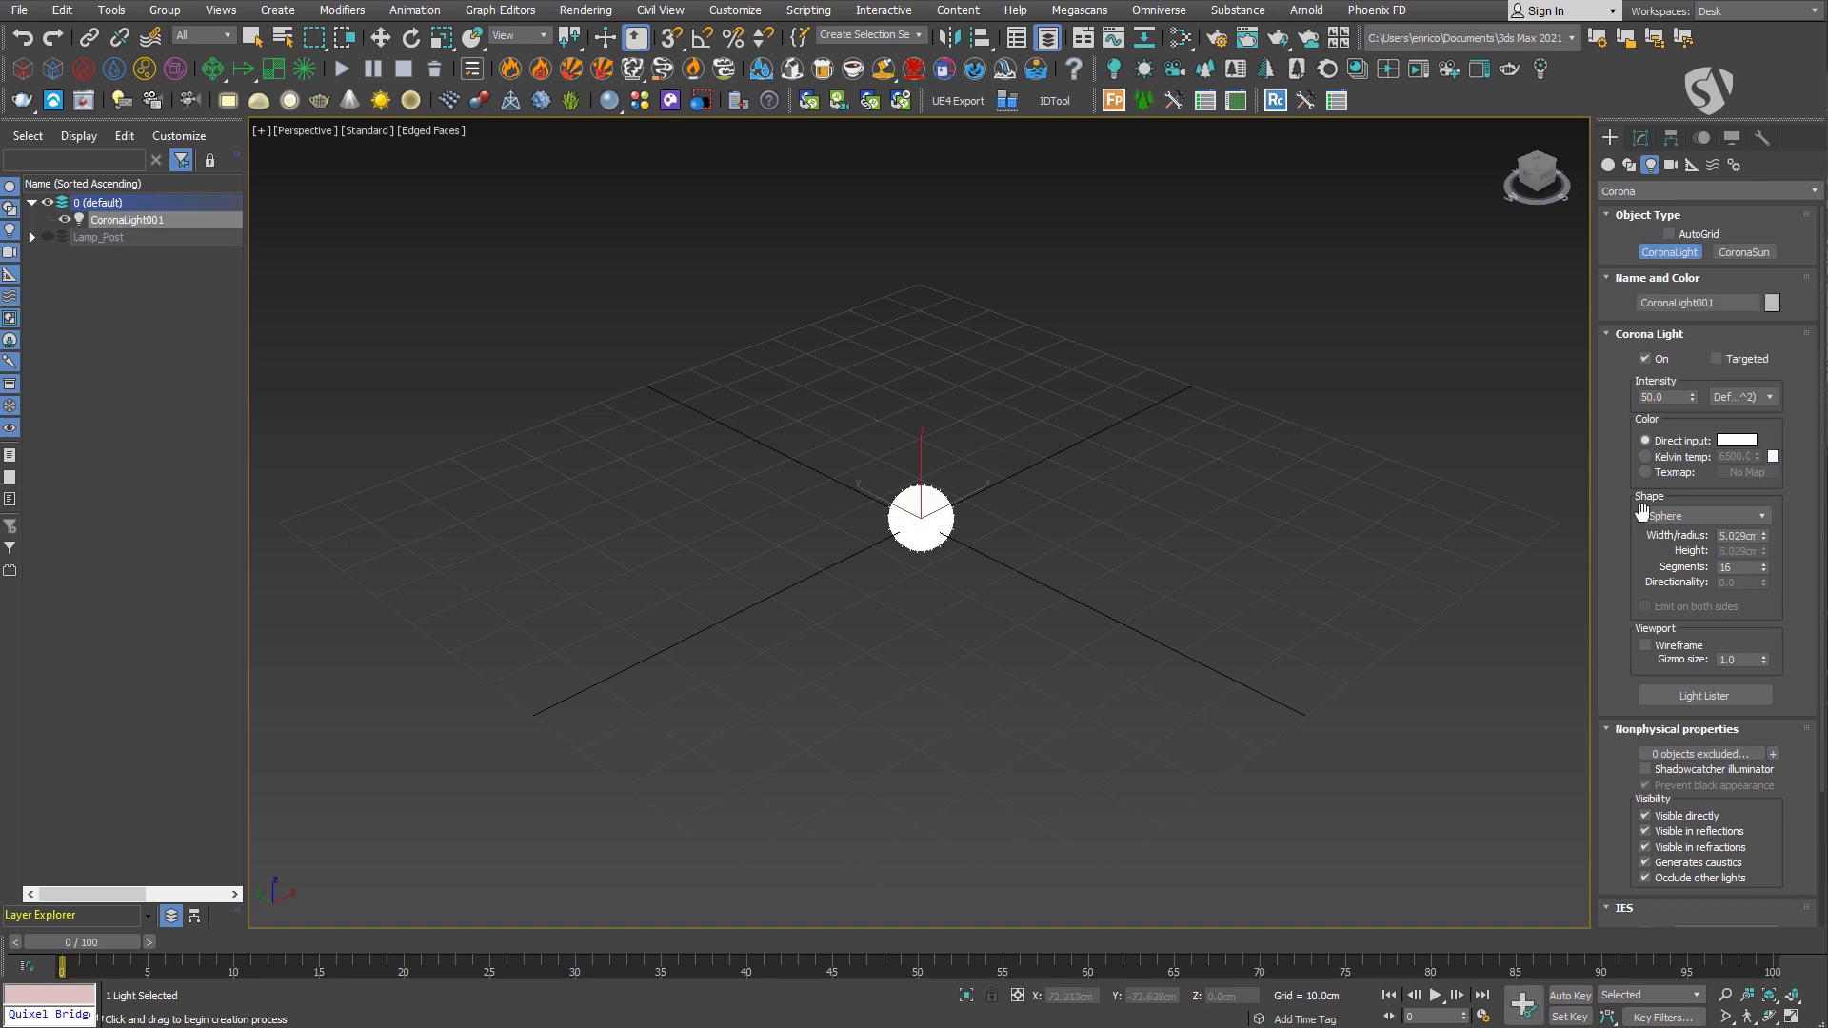
{"action": "double_click", "coordinate": [1739, 536]}
{"action": "type", "text": "3"}
{"action": "key", "text": "Return"}
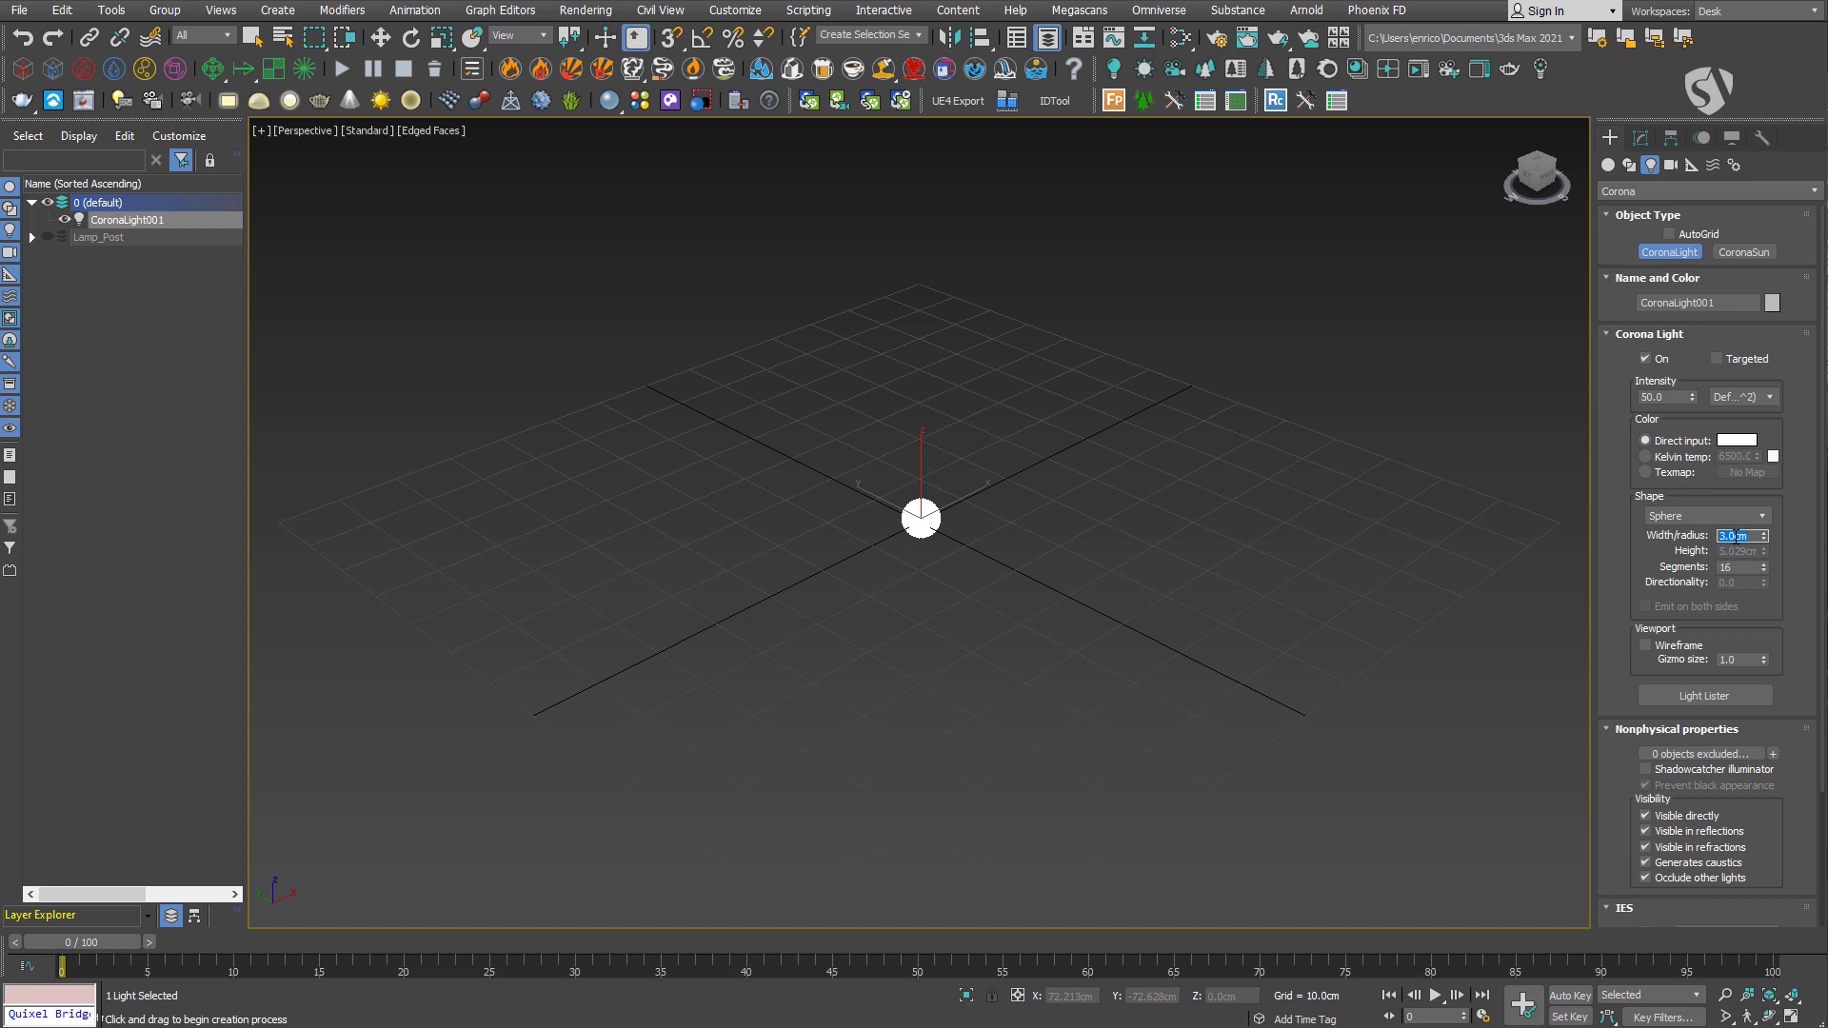
{"action": "right_click", "coordinate": [1100, 530]}
Draw a rectangle spline around the light.
{"action": "scroll", "coordinate": [973, 569], "scroll_direction": "down", "scroll_amount": 2}
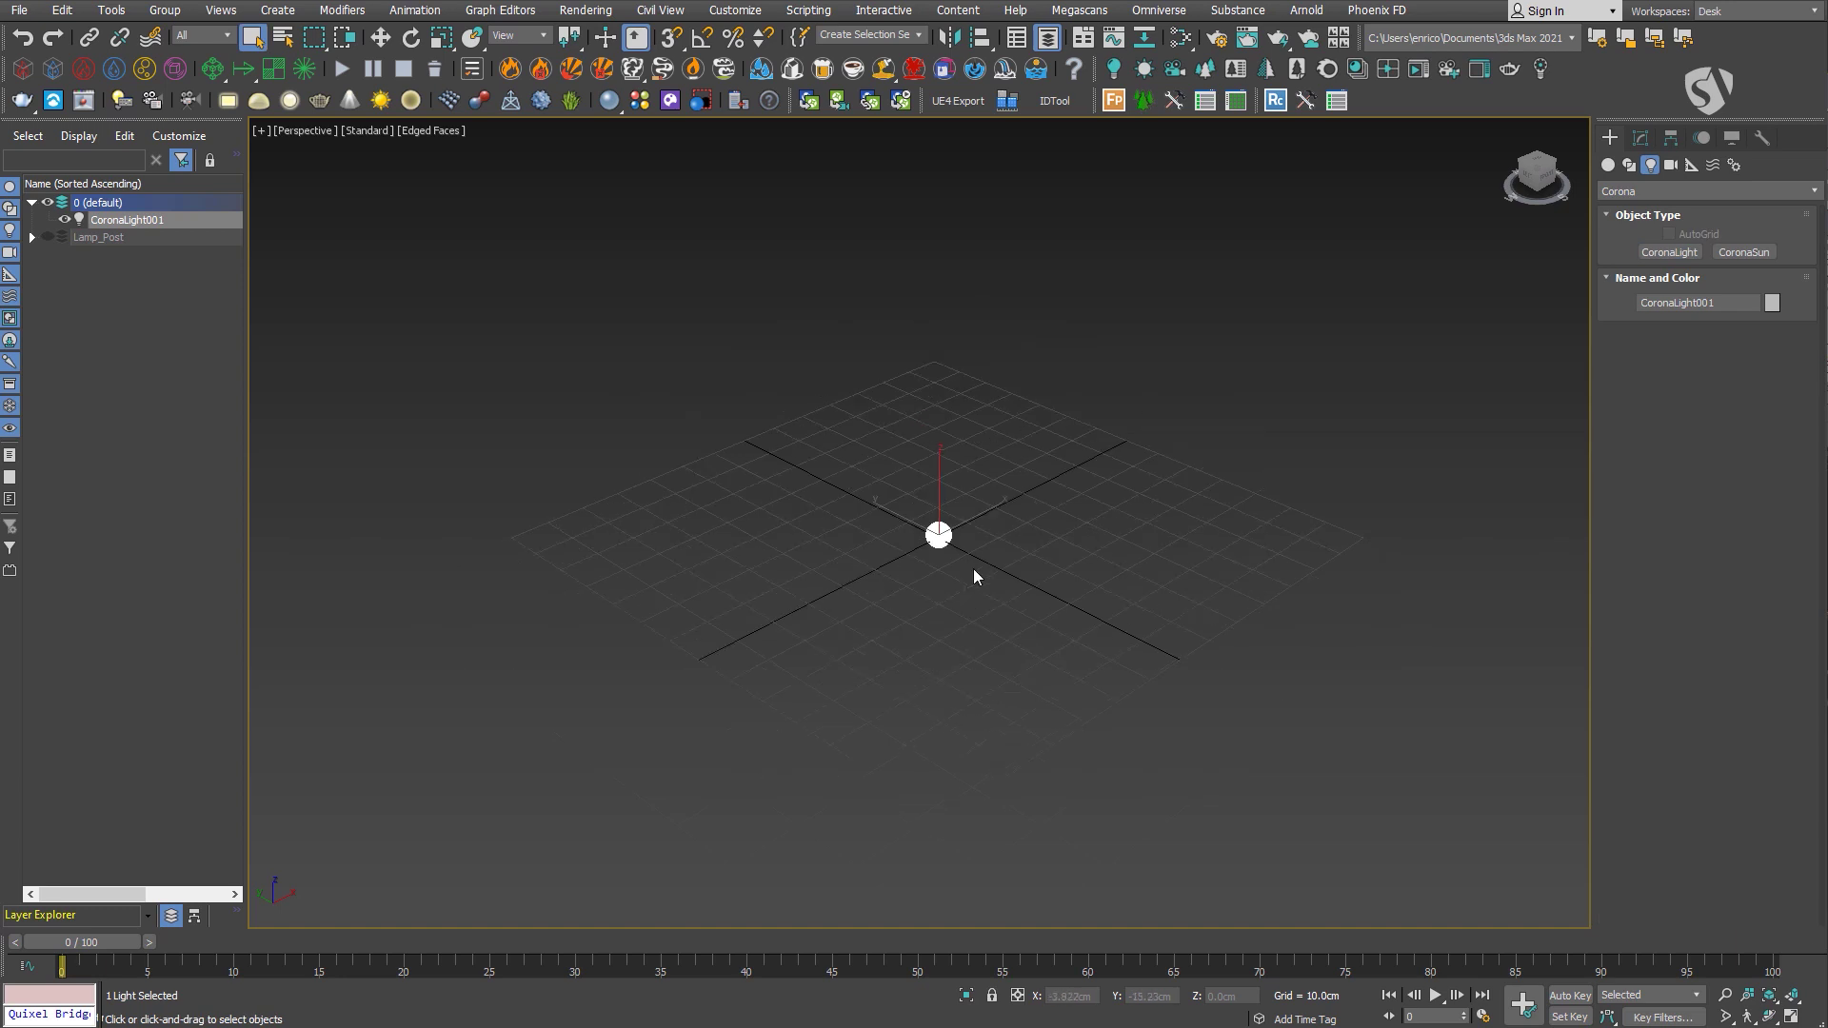
{"action": "right_click", "coordinate": [870, 562]}
{"action": "left_click", "coordinate": [914, 458]}
{"action": "left_click_drag", "start_coordinate": [522, 531], "coordinate": [996, 534]}
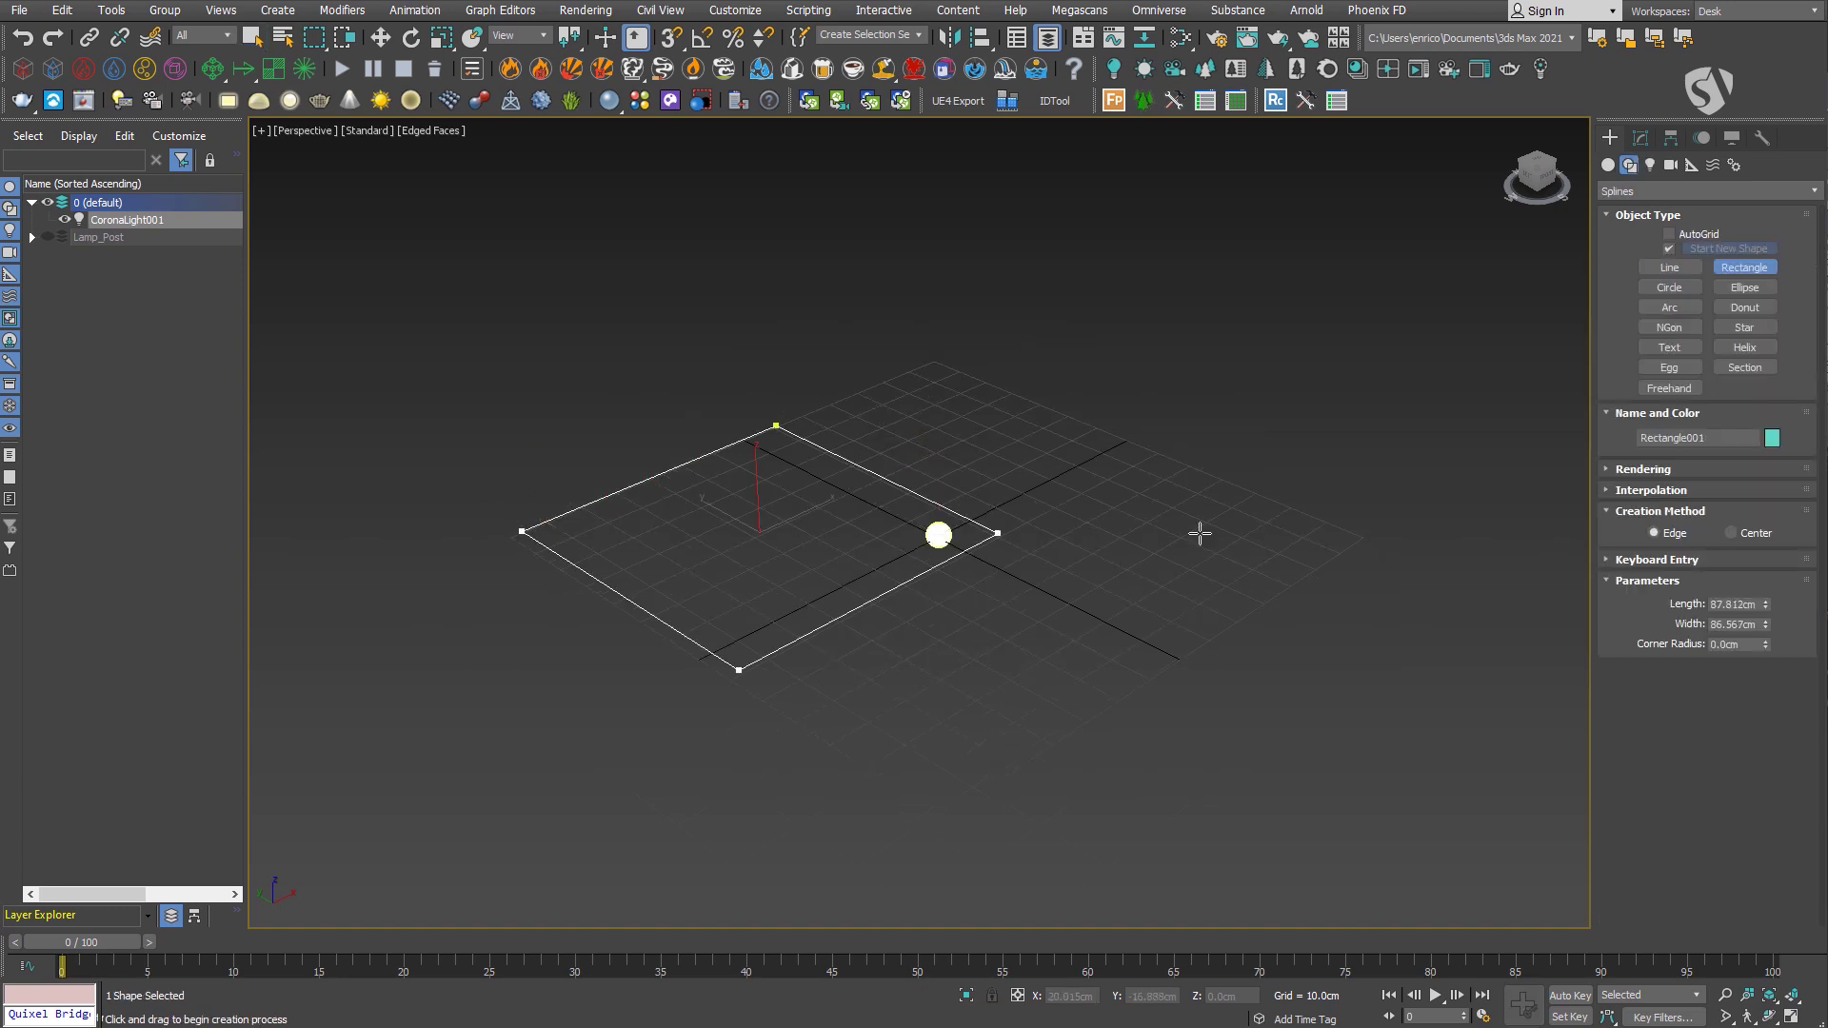
{"action": "left_click_drag", "start_coordinate": [1199, 533], "coordinate": [1356, 537]}
{"action": "right_click", "coordinate": [1190, 862]}
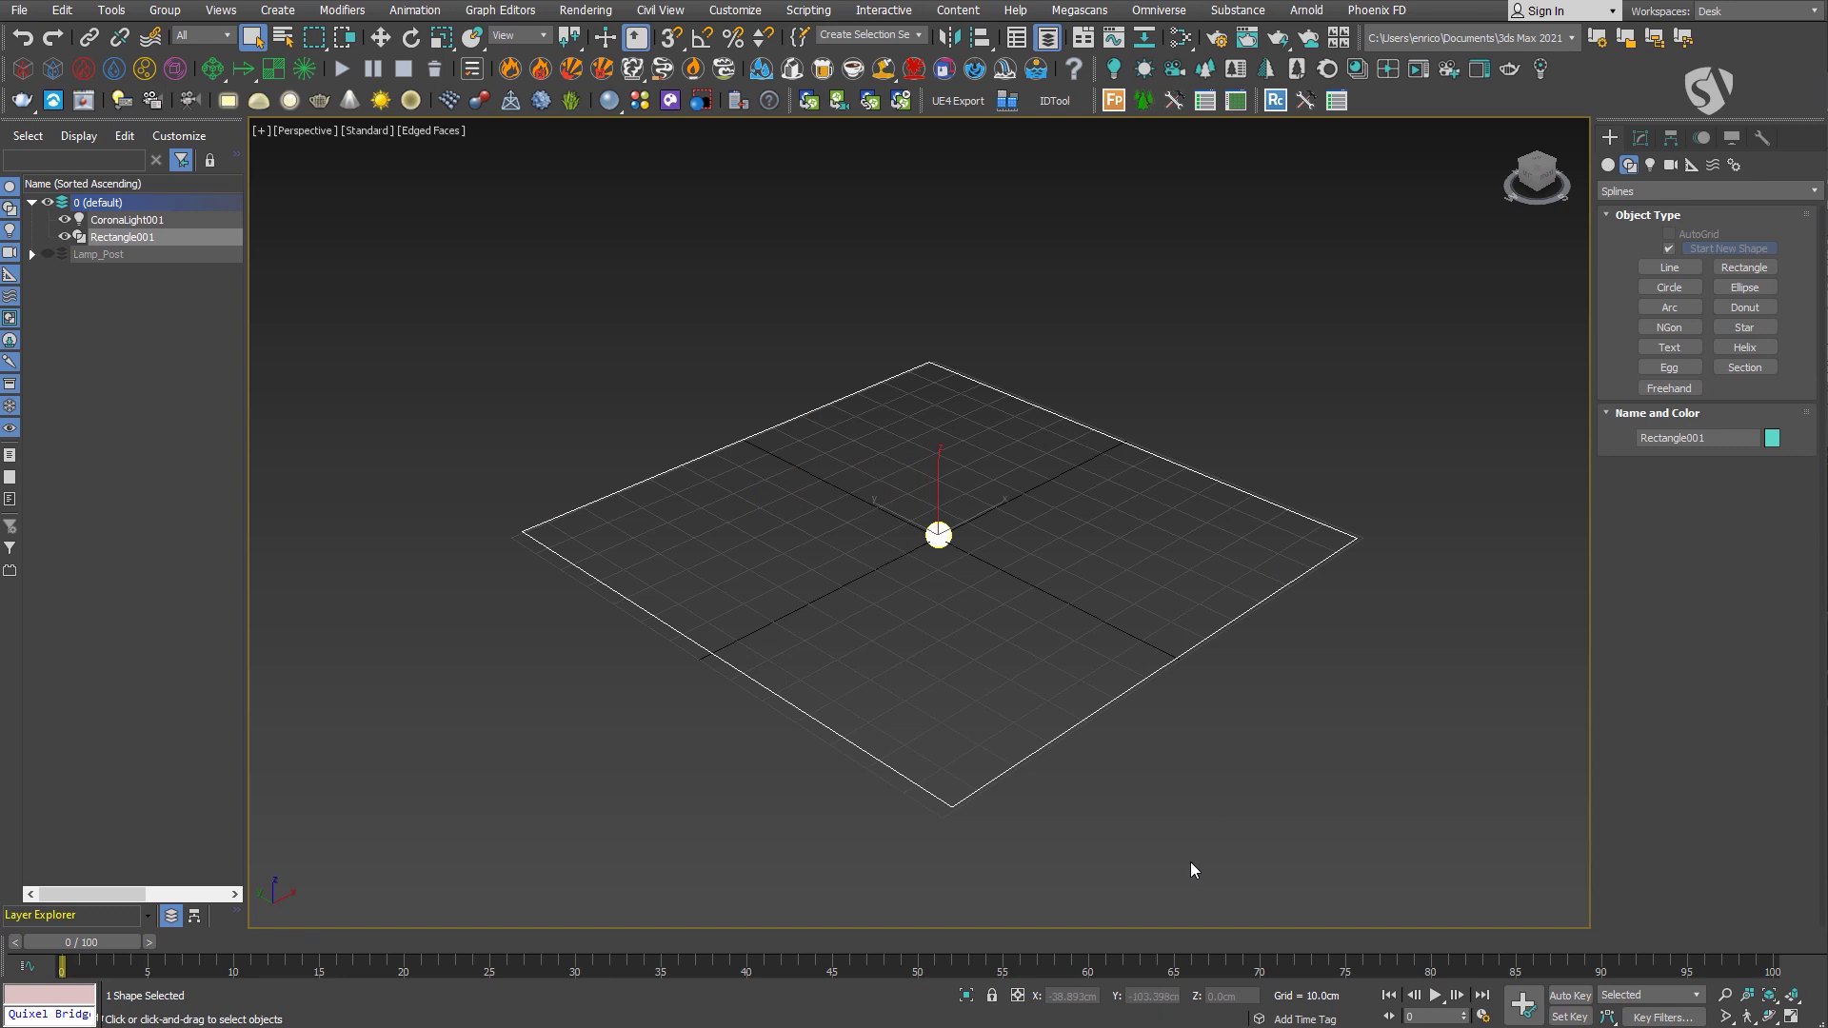
Set the rectangle's length and width to 200 cm each.
{"action": "key", "text": "w"}
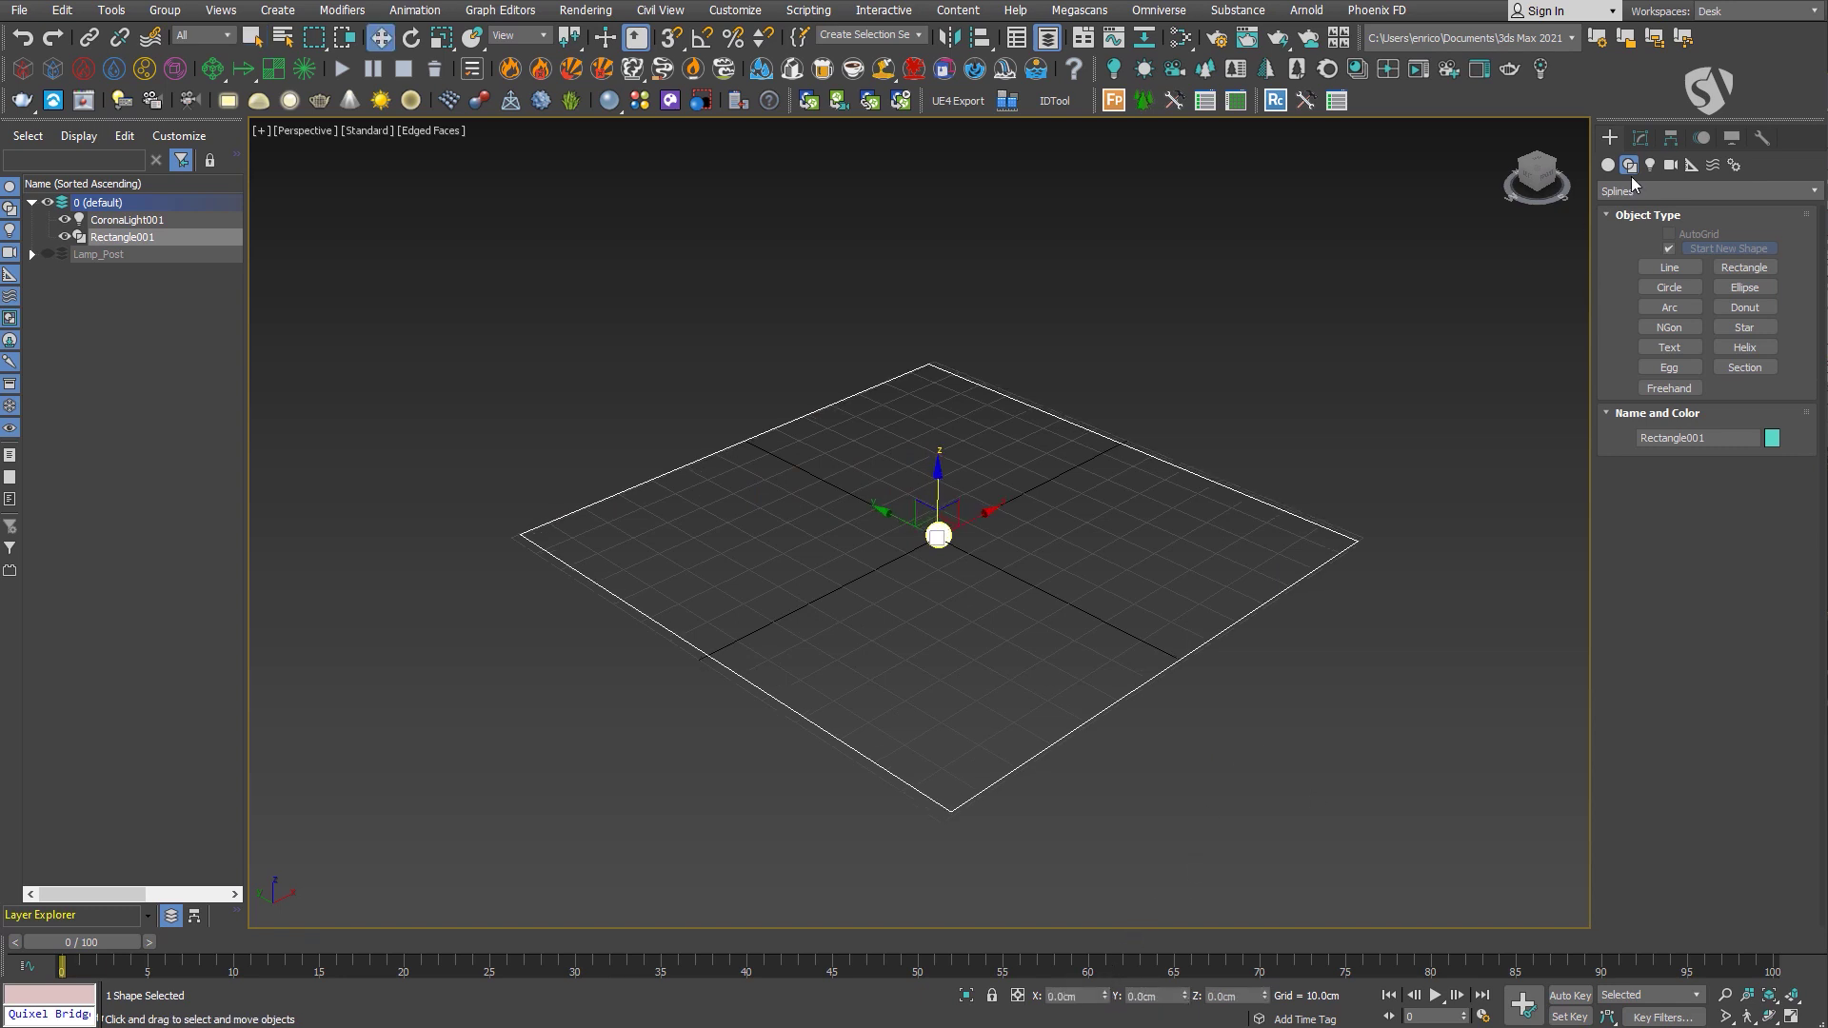
{"action": "left_click", "coordinate": [1643, 139]}
{"action": "double_click", "coordinate": [1731, 473]}
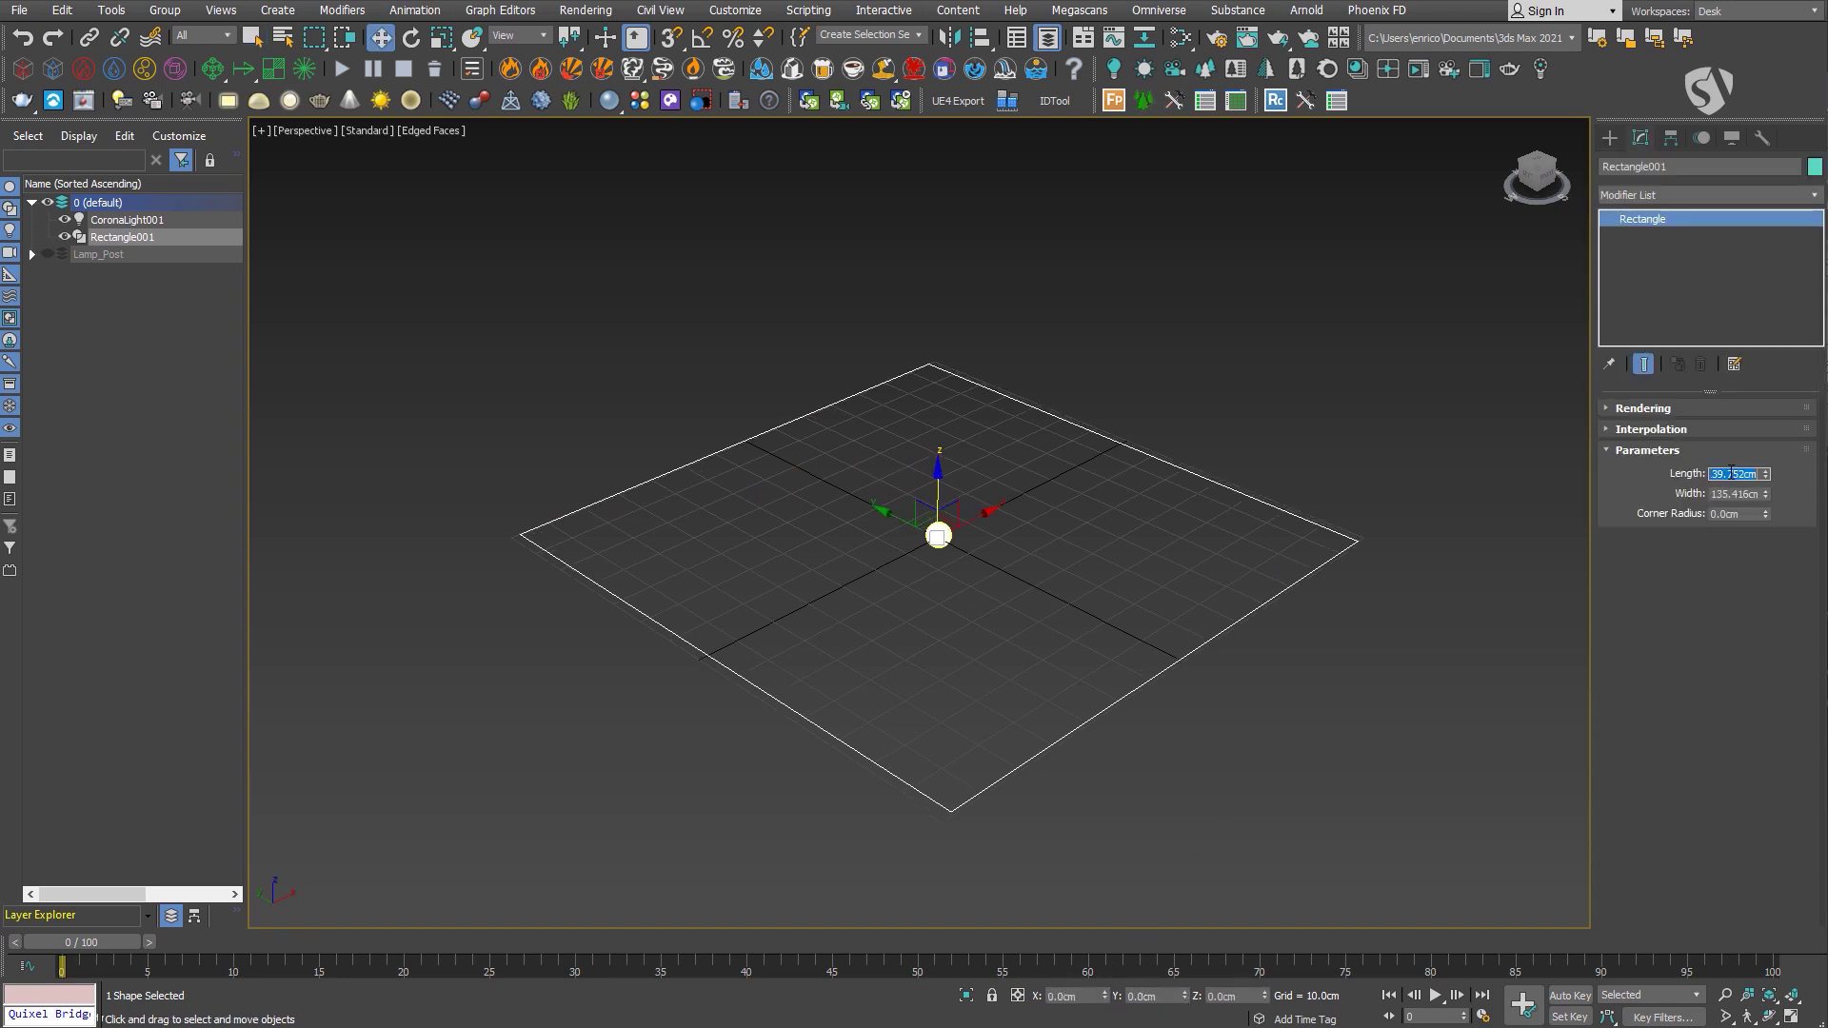
{"action": "type", "text": "200"}
{"action": "key", "text": "Tab"}
{"action": "type", "text": "200"}
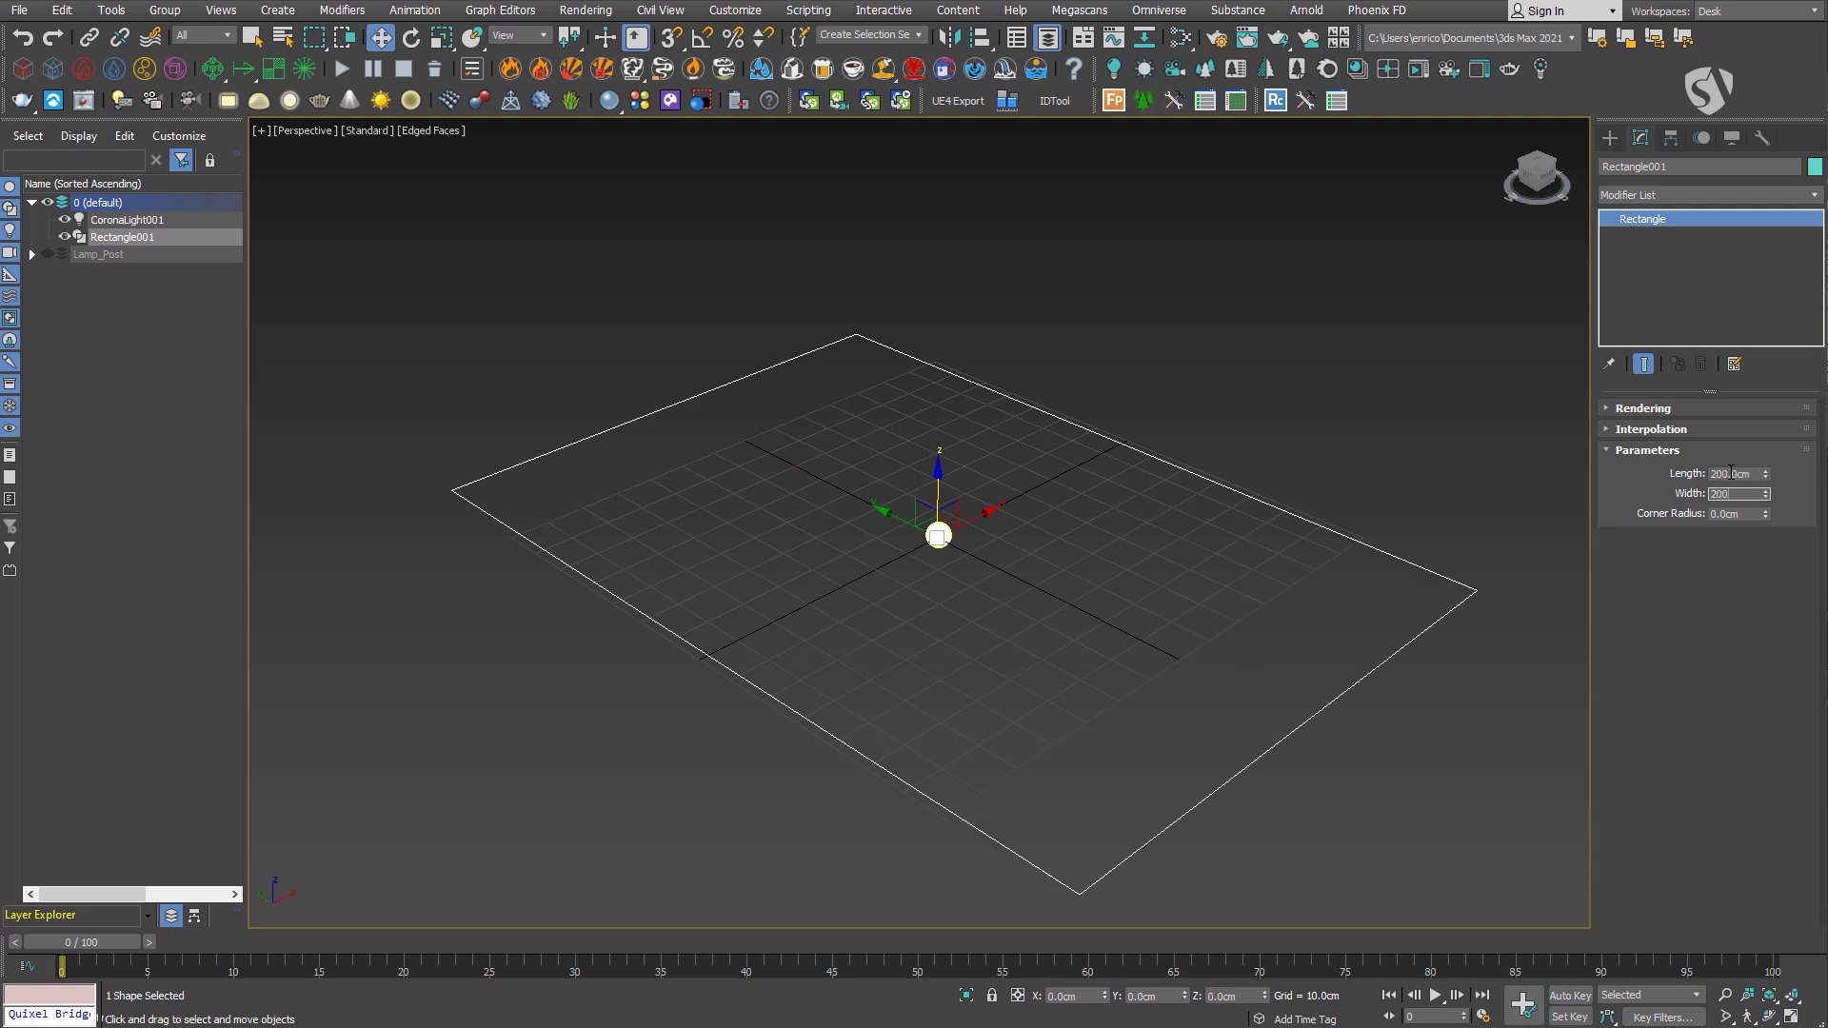
{"action": "key", "text": "Return"}
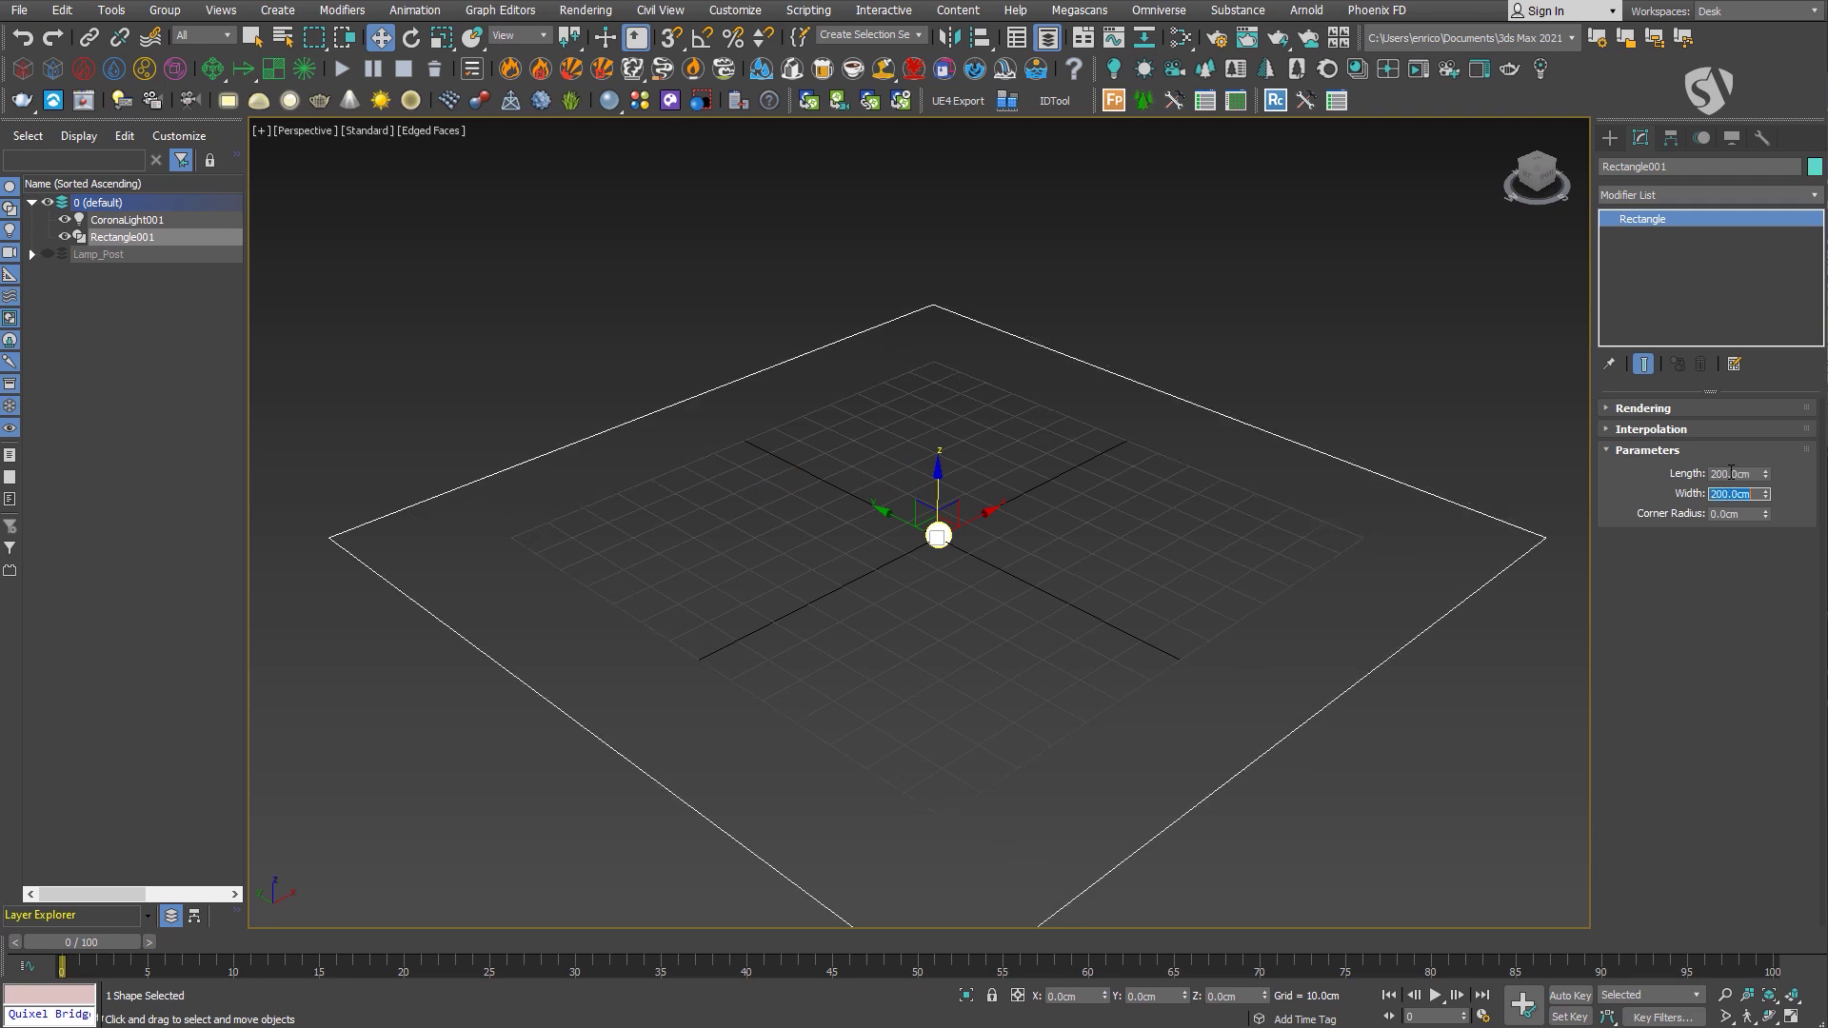
{"action": "left_click", "coordinate": [173, 219]}
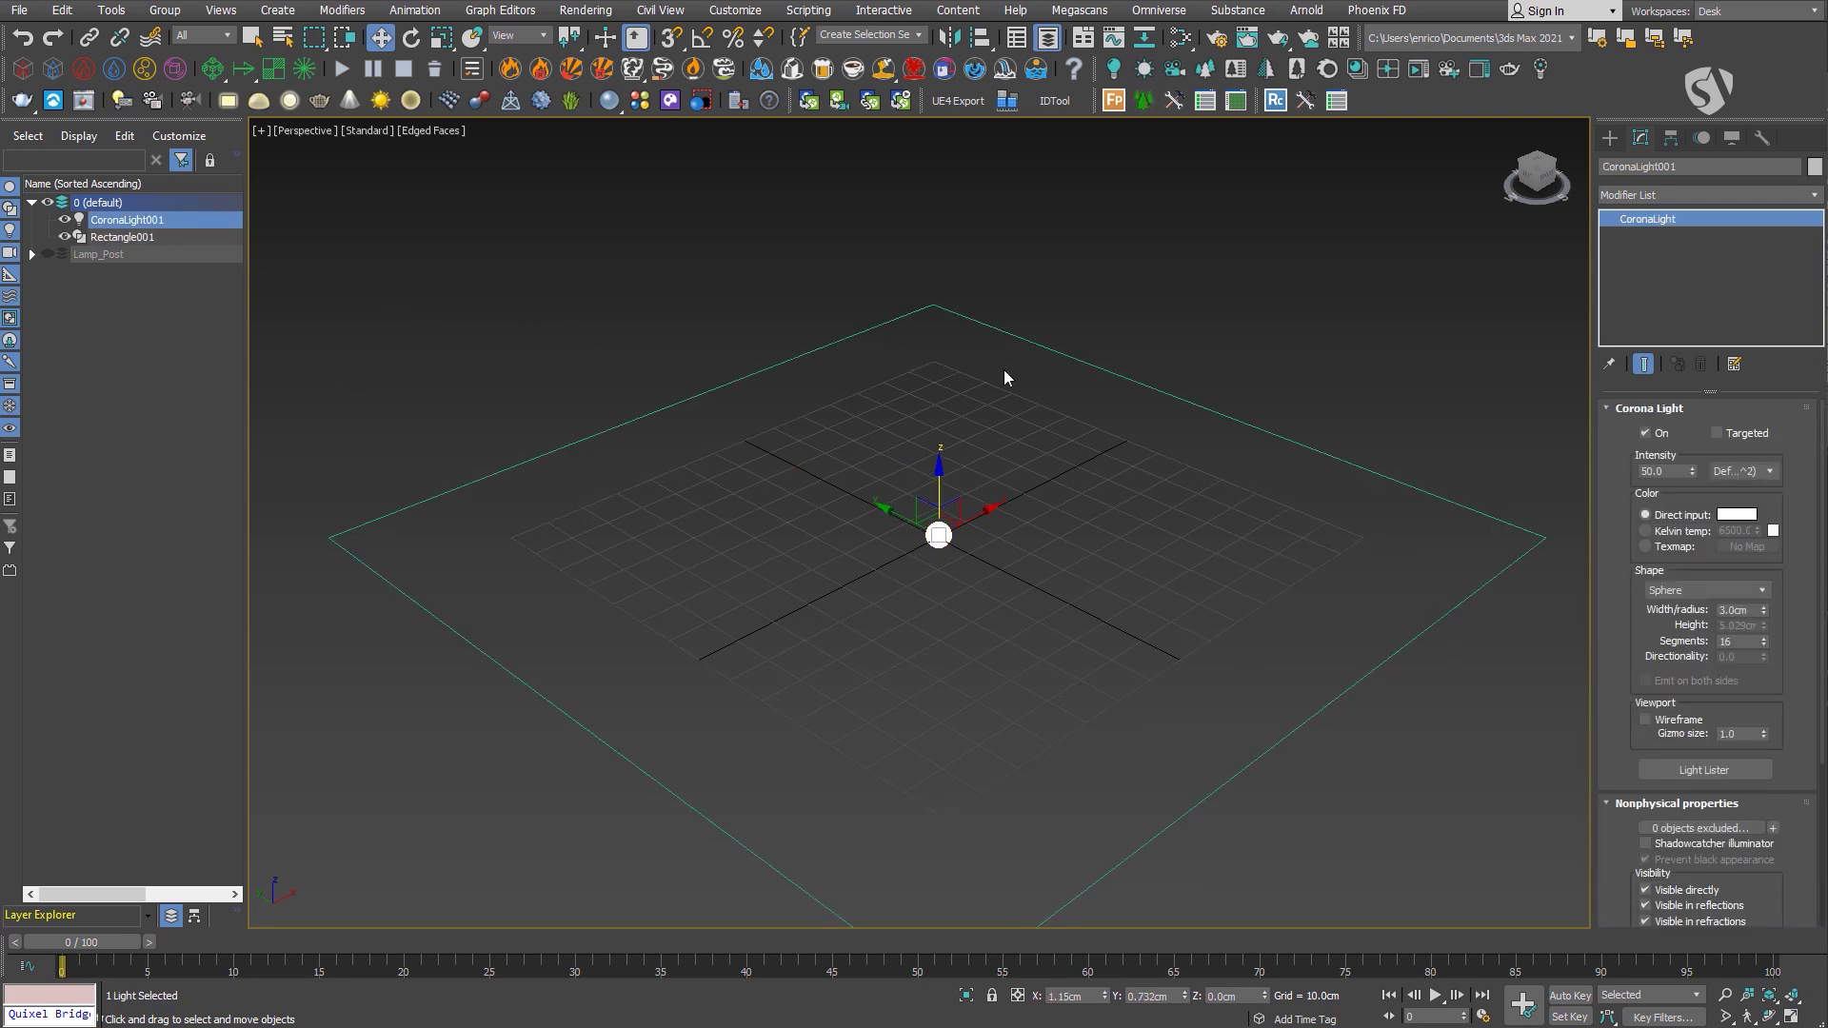
Create a Forest object on the rectangle spline scattering the selected light.
{"action": "left_click", "coordinate": [1113, 100]}
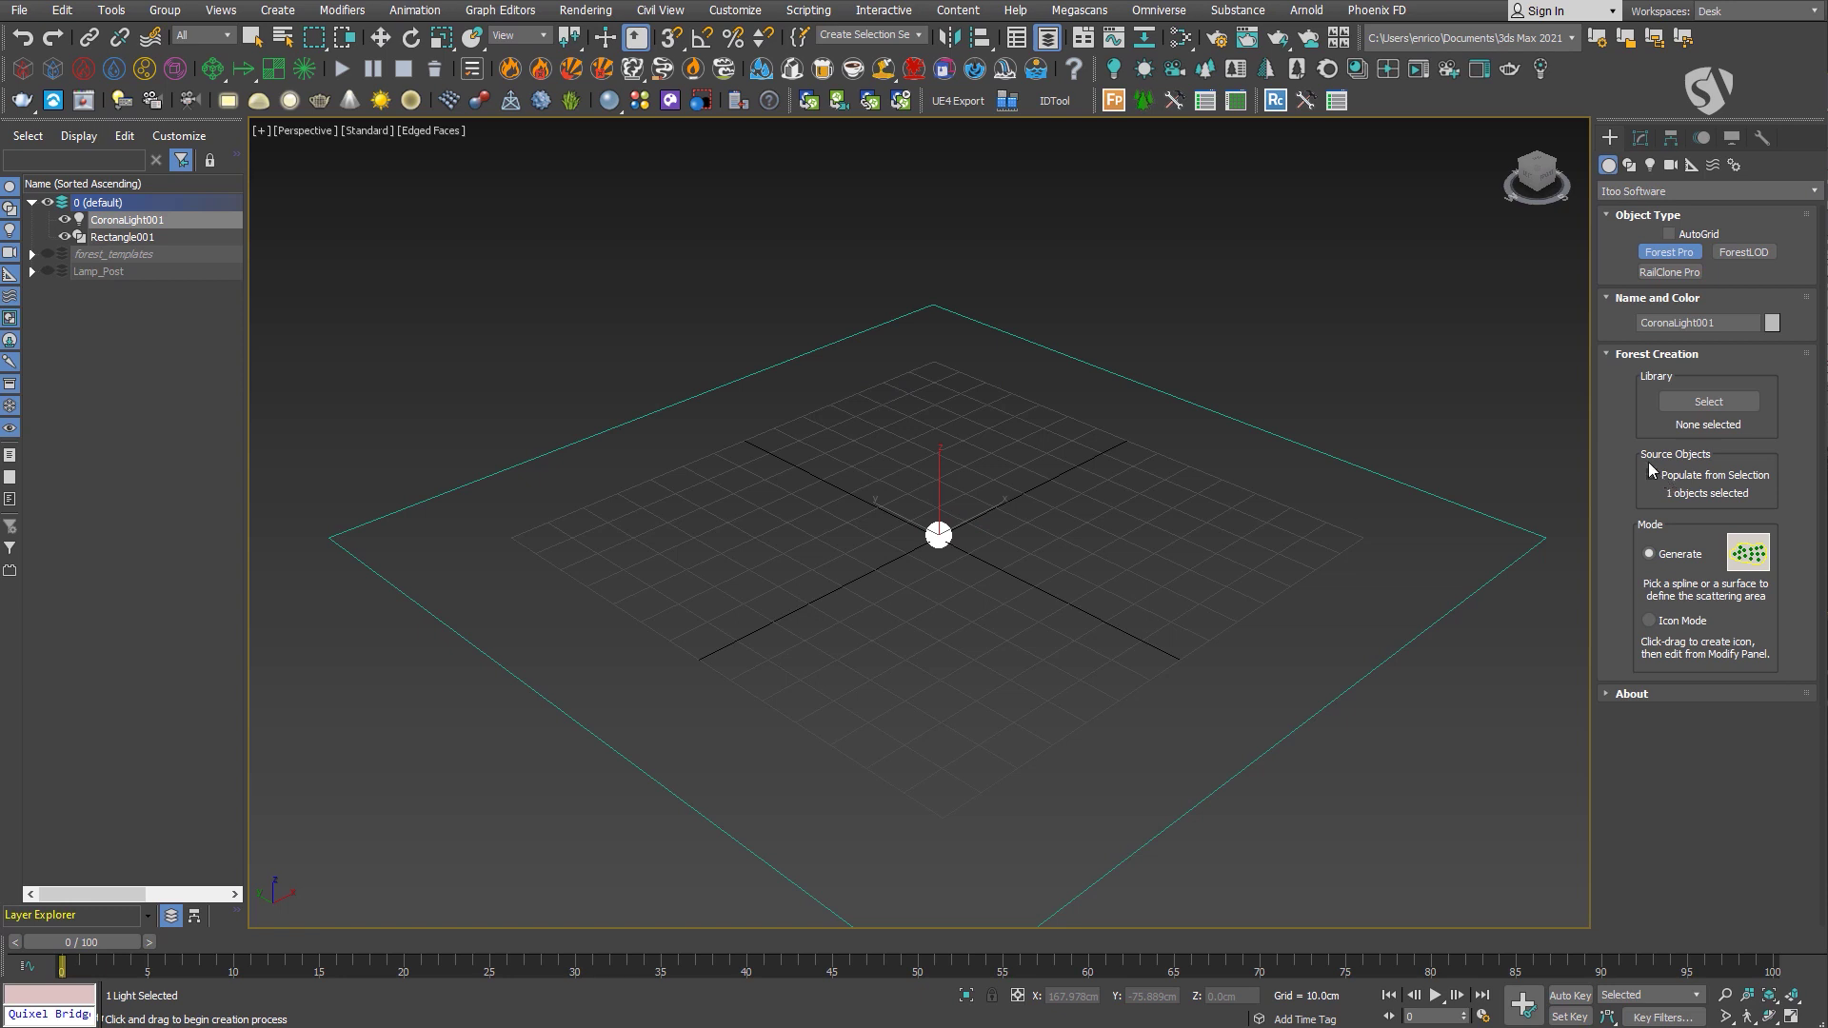
{"action": "left_click", "coordinate": [1264, 430]}
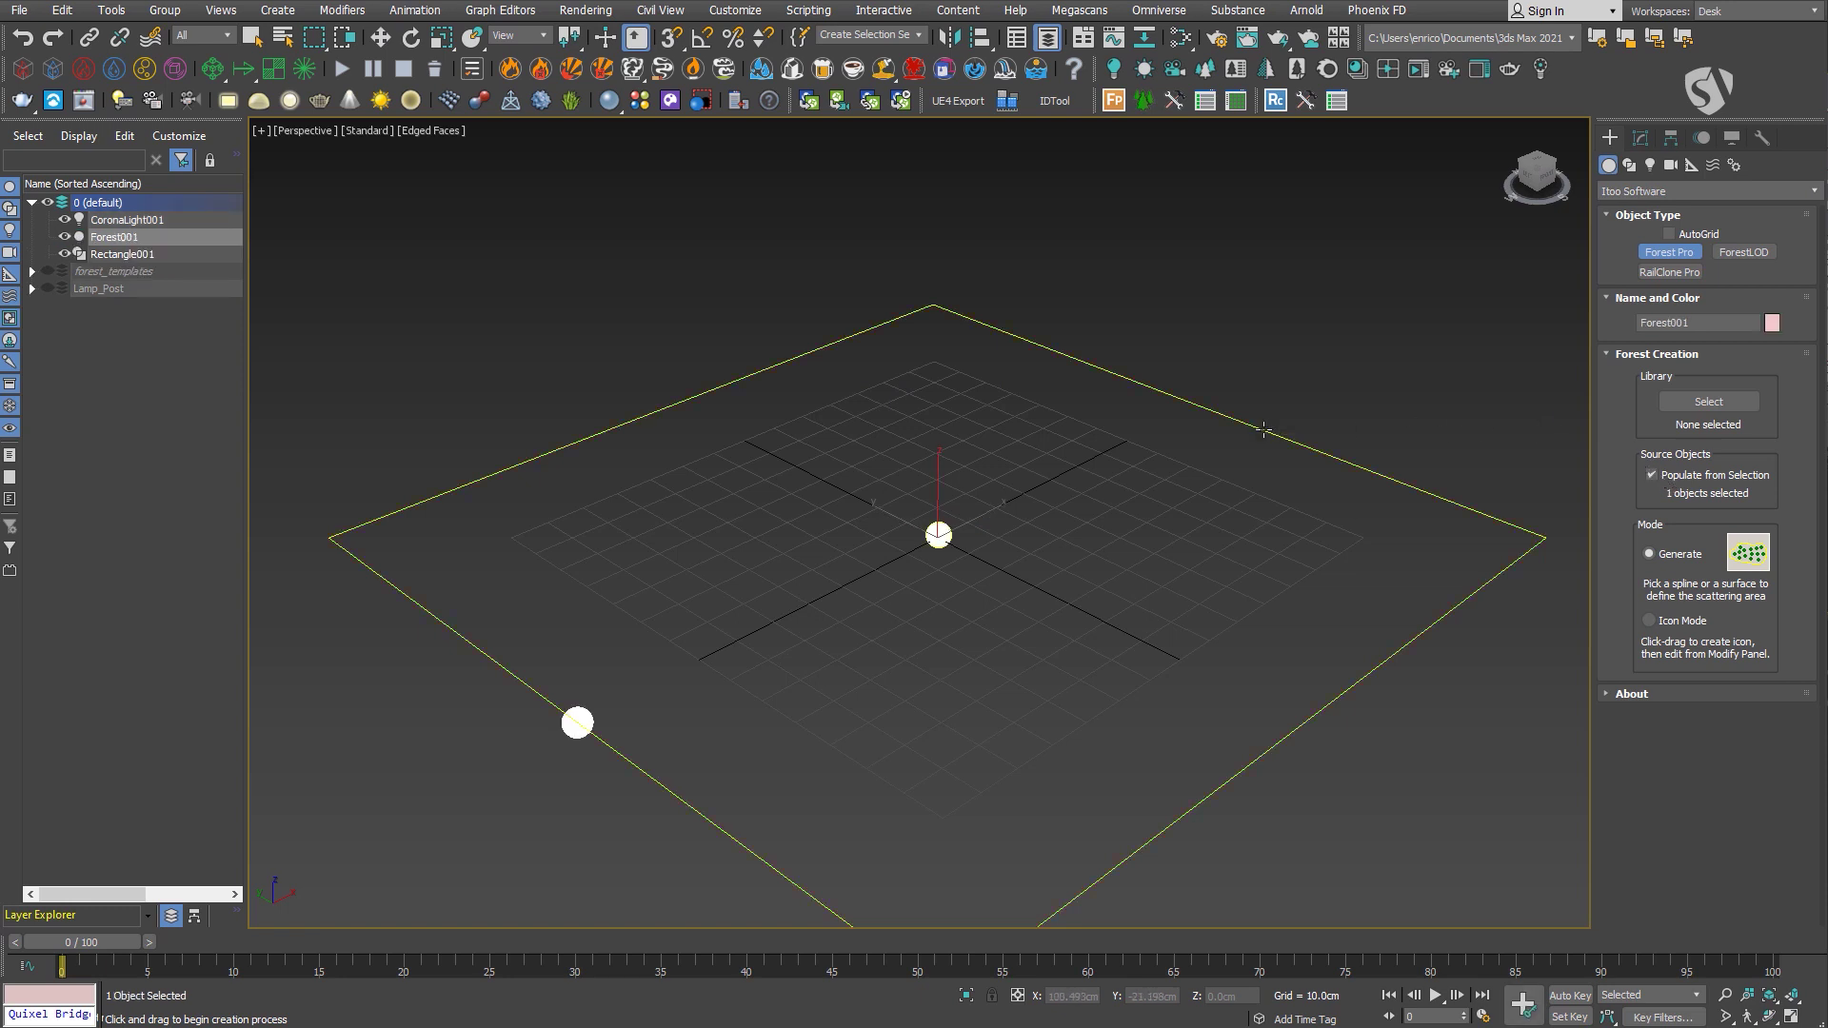
{"action": "left_click", "coordinate": [1641, 139]}
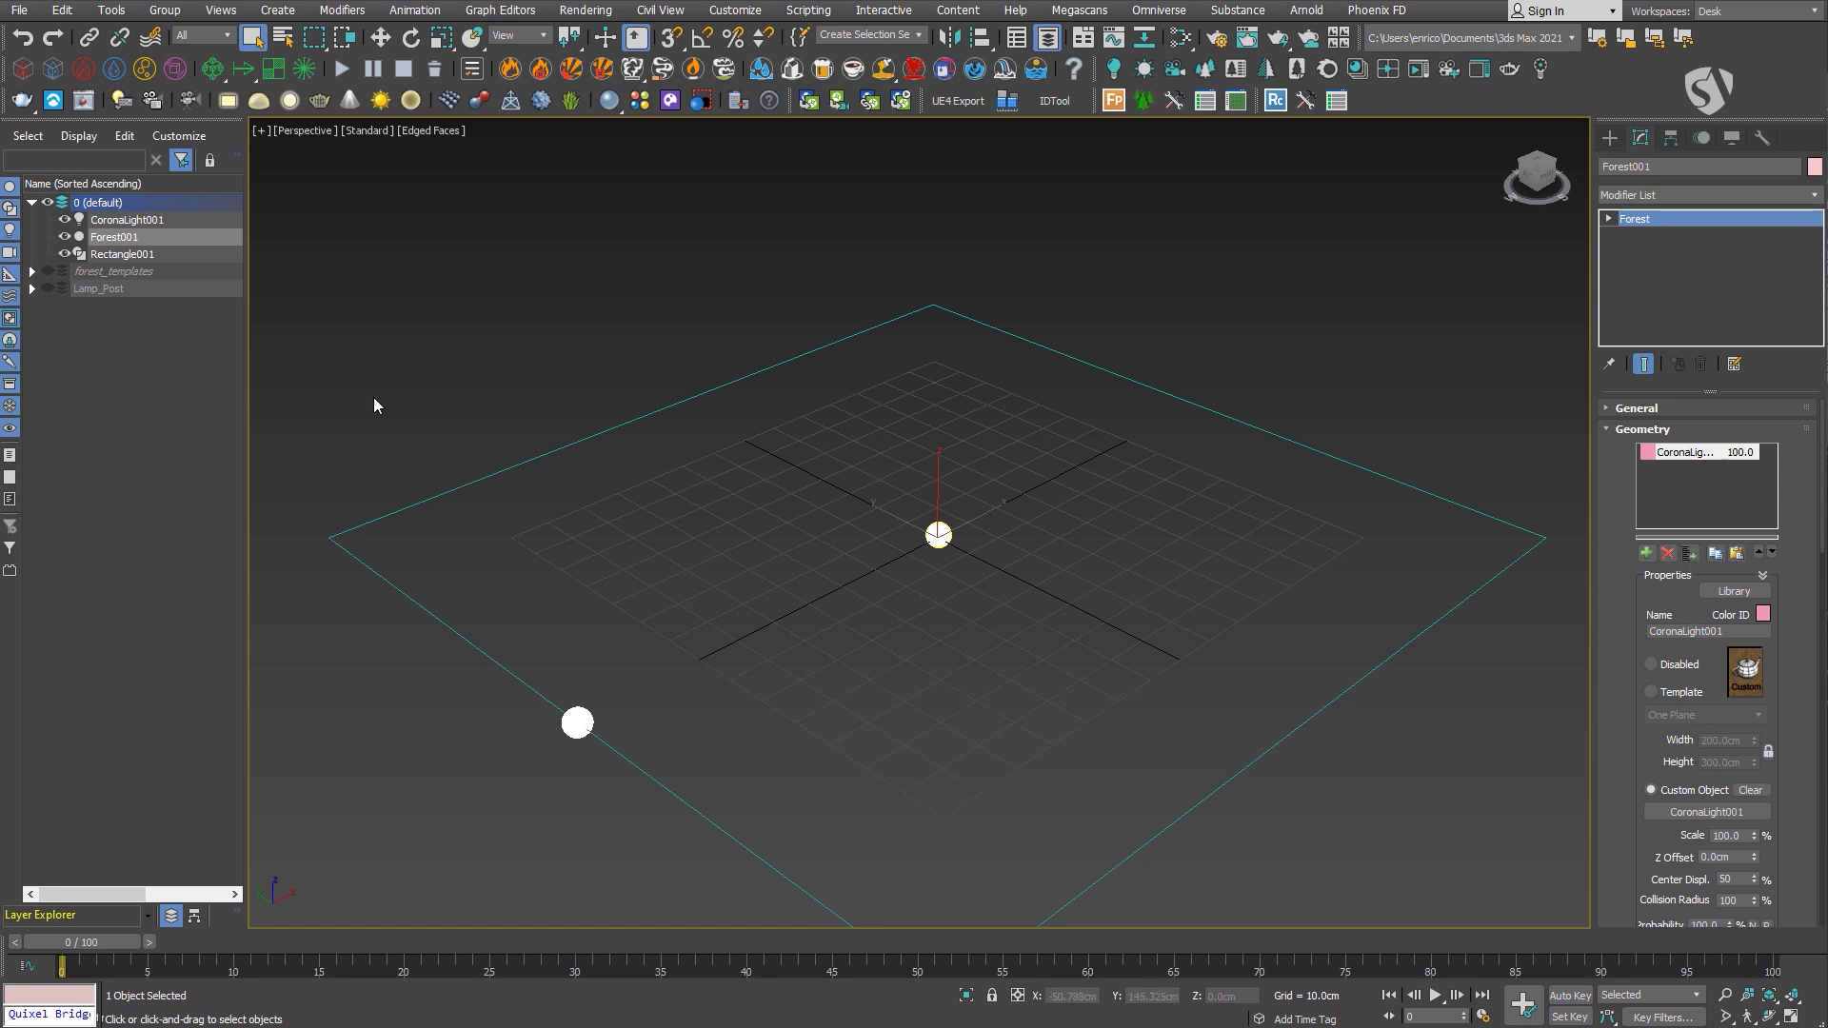
Unhide the Lamp_Post layer and add GRP_LAMP_POST to the Forest geometry.
{"action": "left_click", "coordinate": [48, 288]}
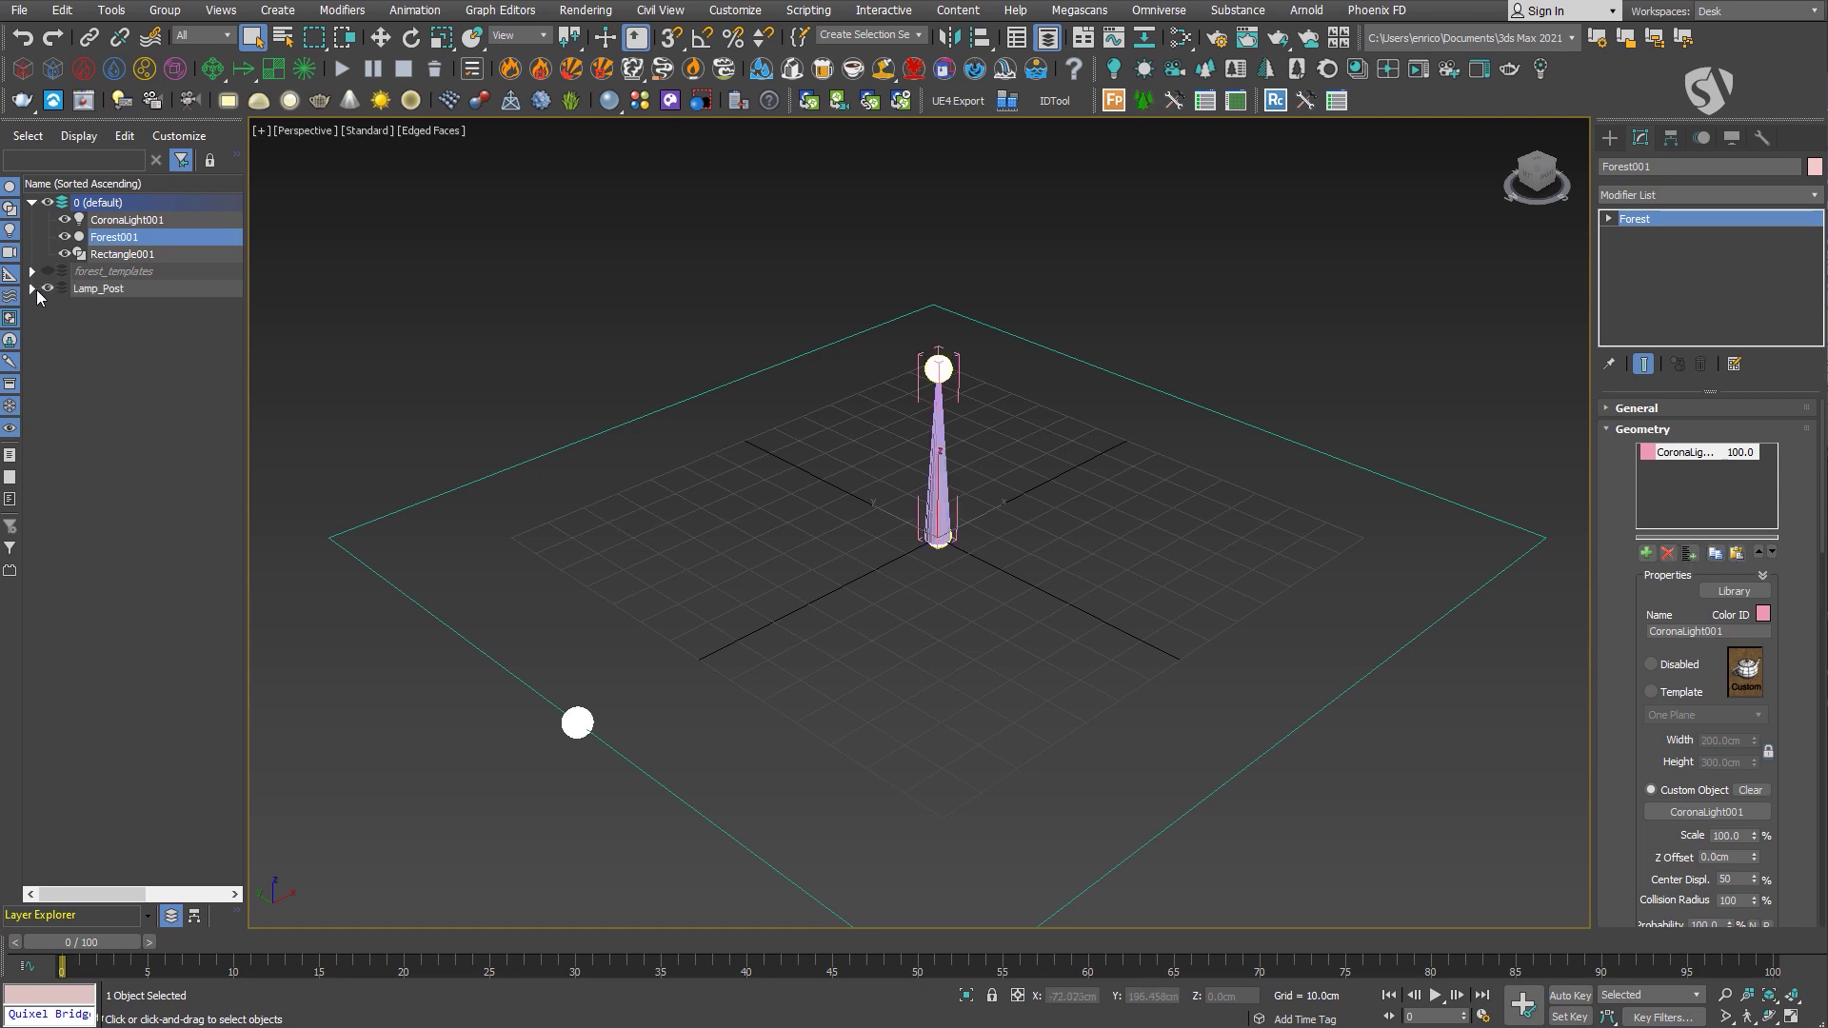
{"action": "left_click", "coordinate": [33, 288]}
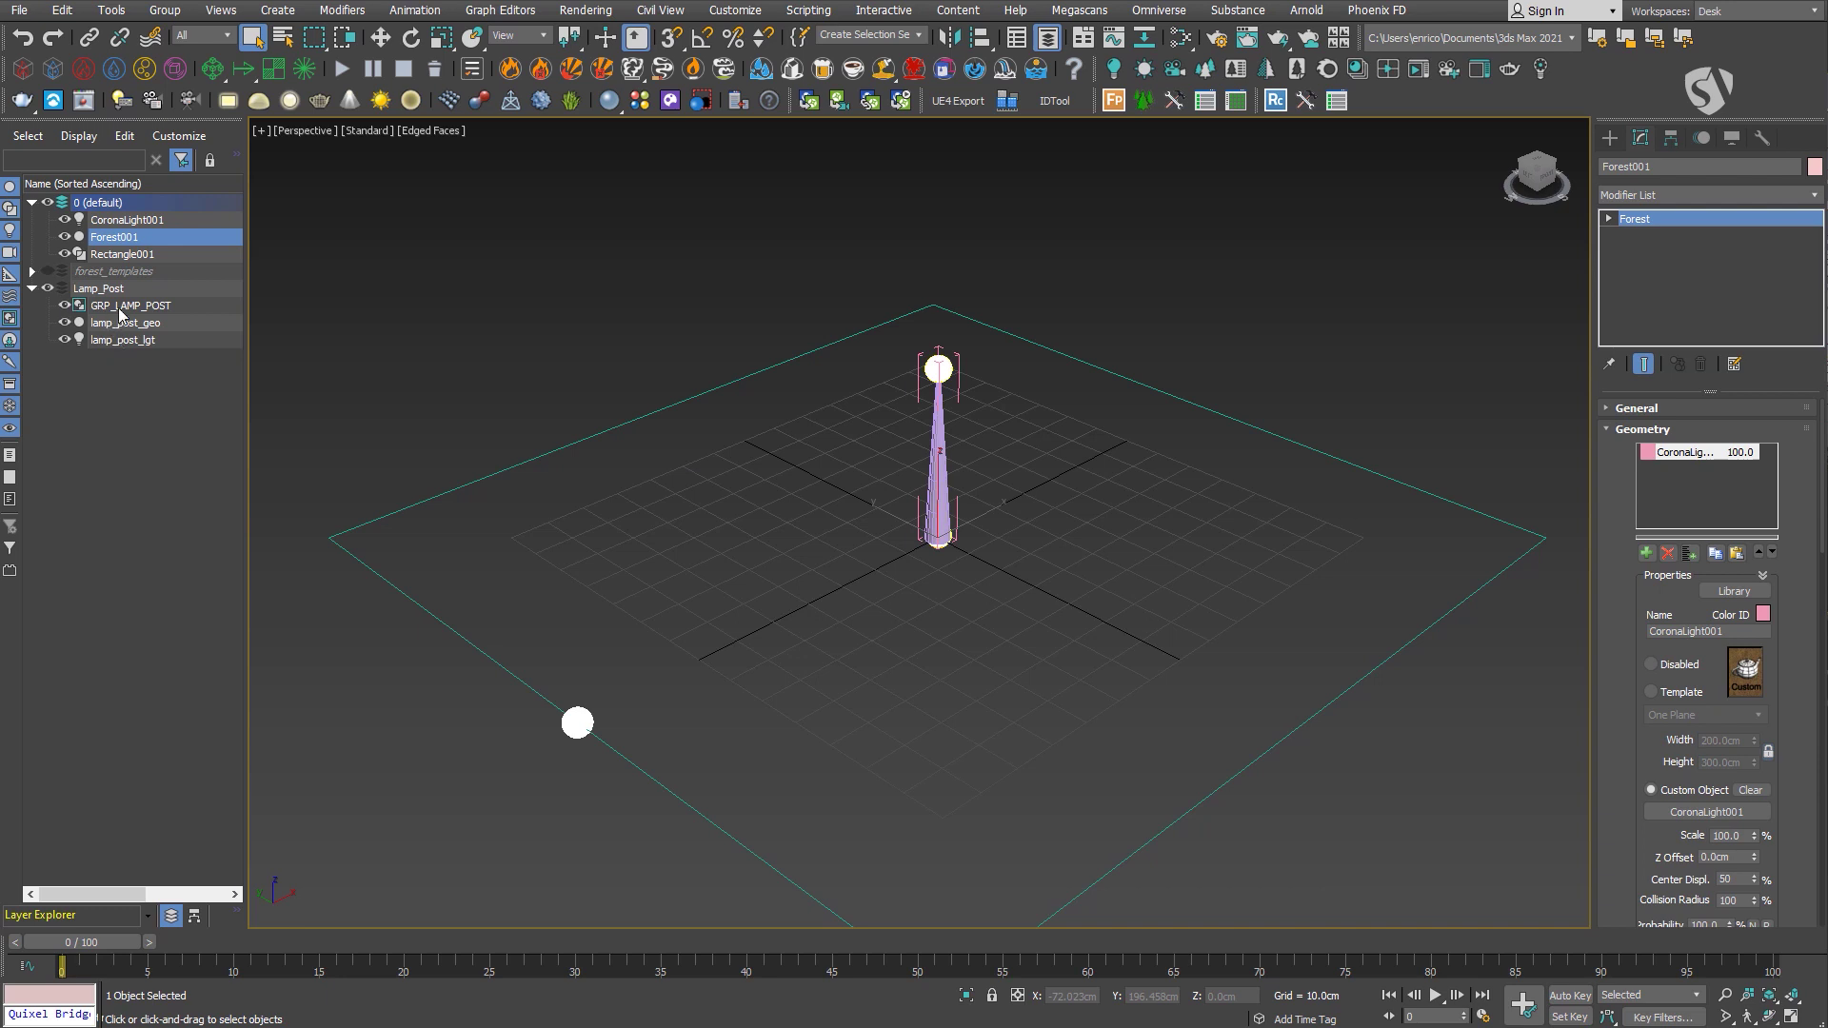
{"action": "left_click", "coordinate": [1690, 554]}
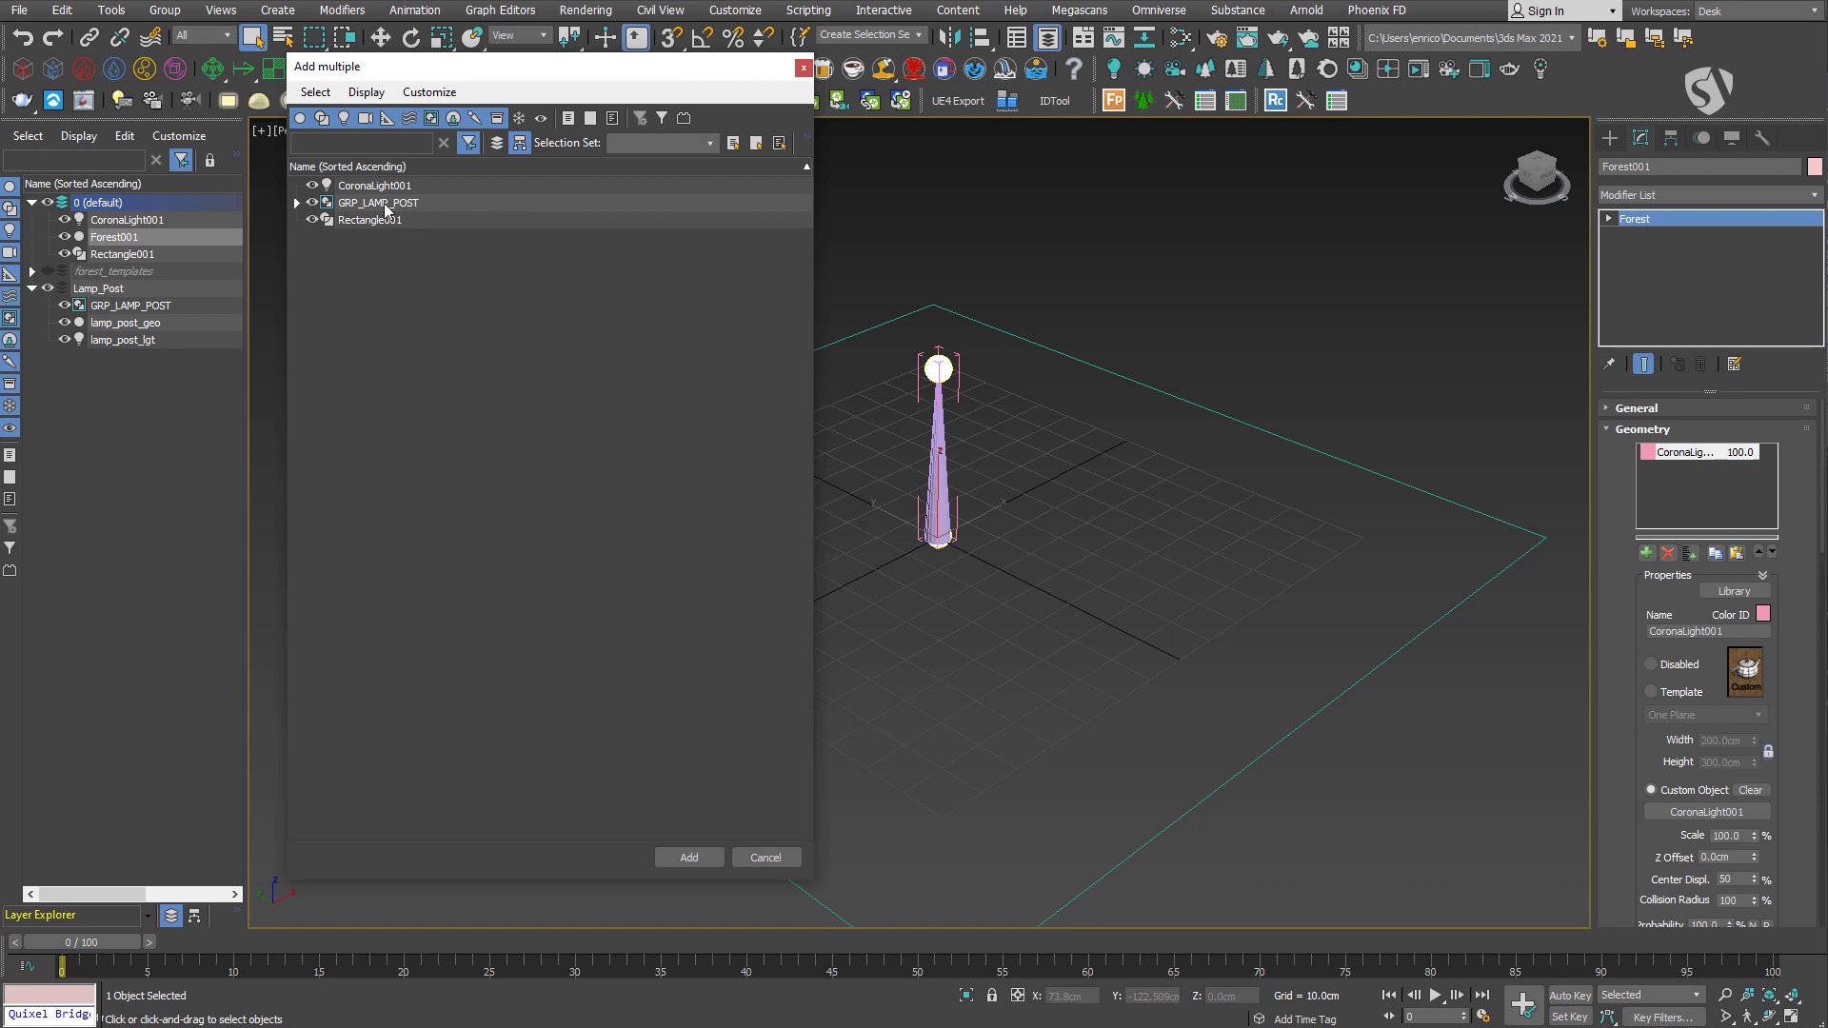
{"action": "left_click", "coordinate": [339, 208]}
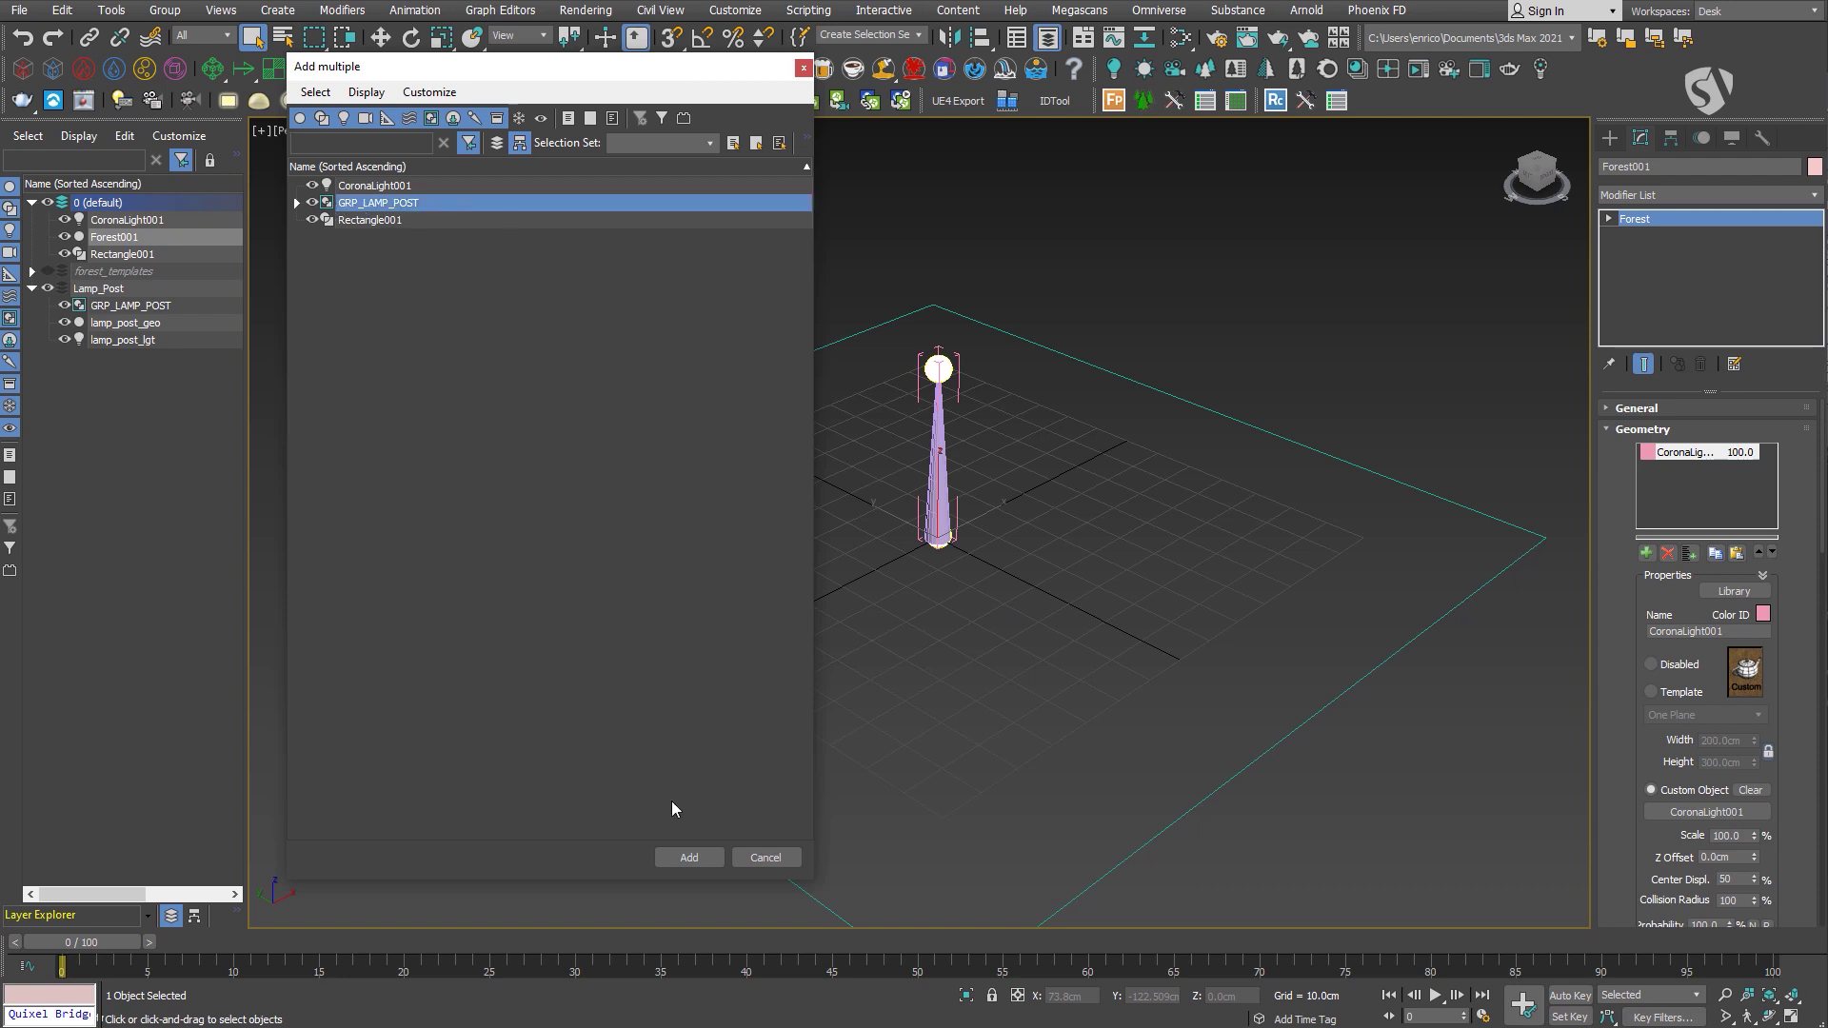
{"action": "left_click", "coordinate": [689, 858]}
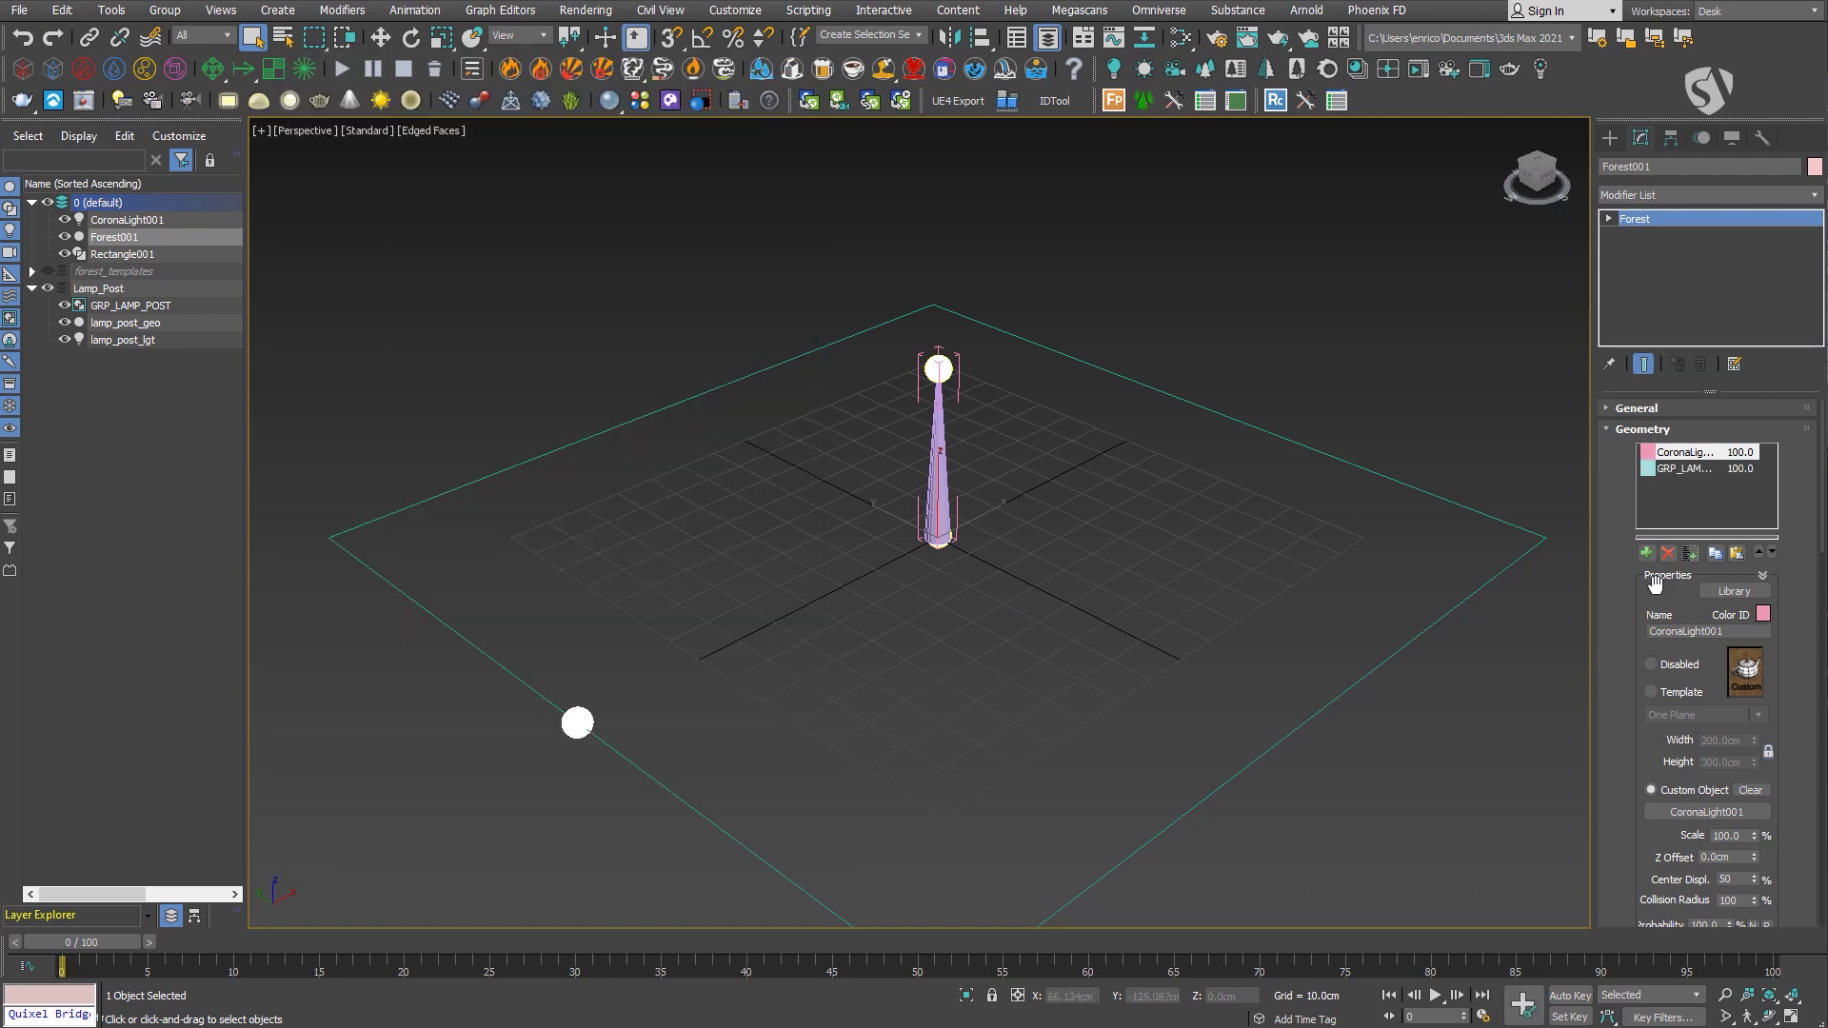
Set the distribution density X units to 1000 cm, keeping Image mode.
{"action": "left_click", "coordinate": [1676, 470]}
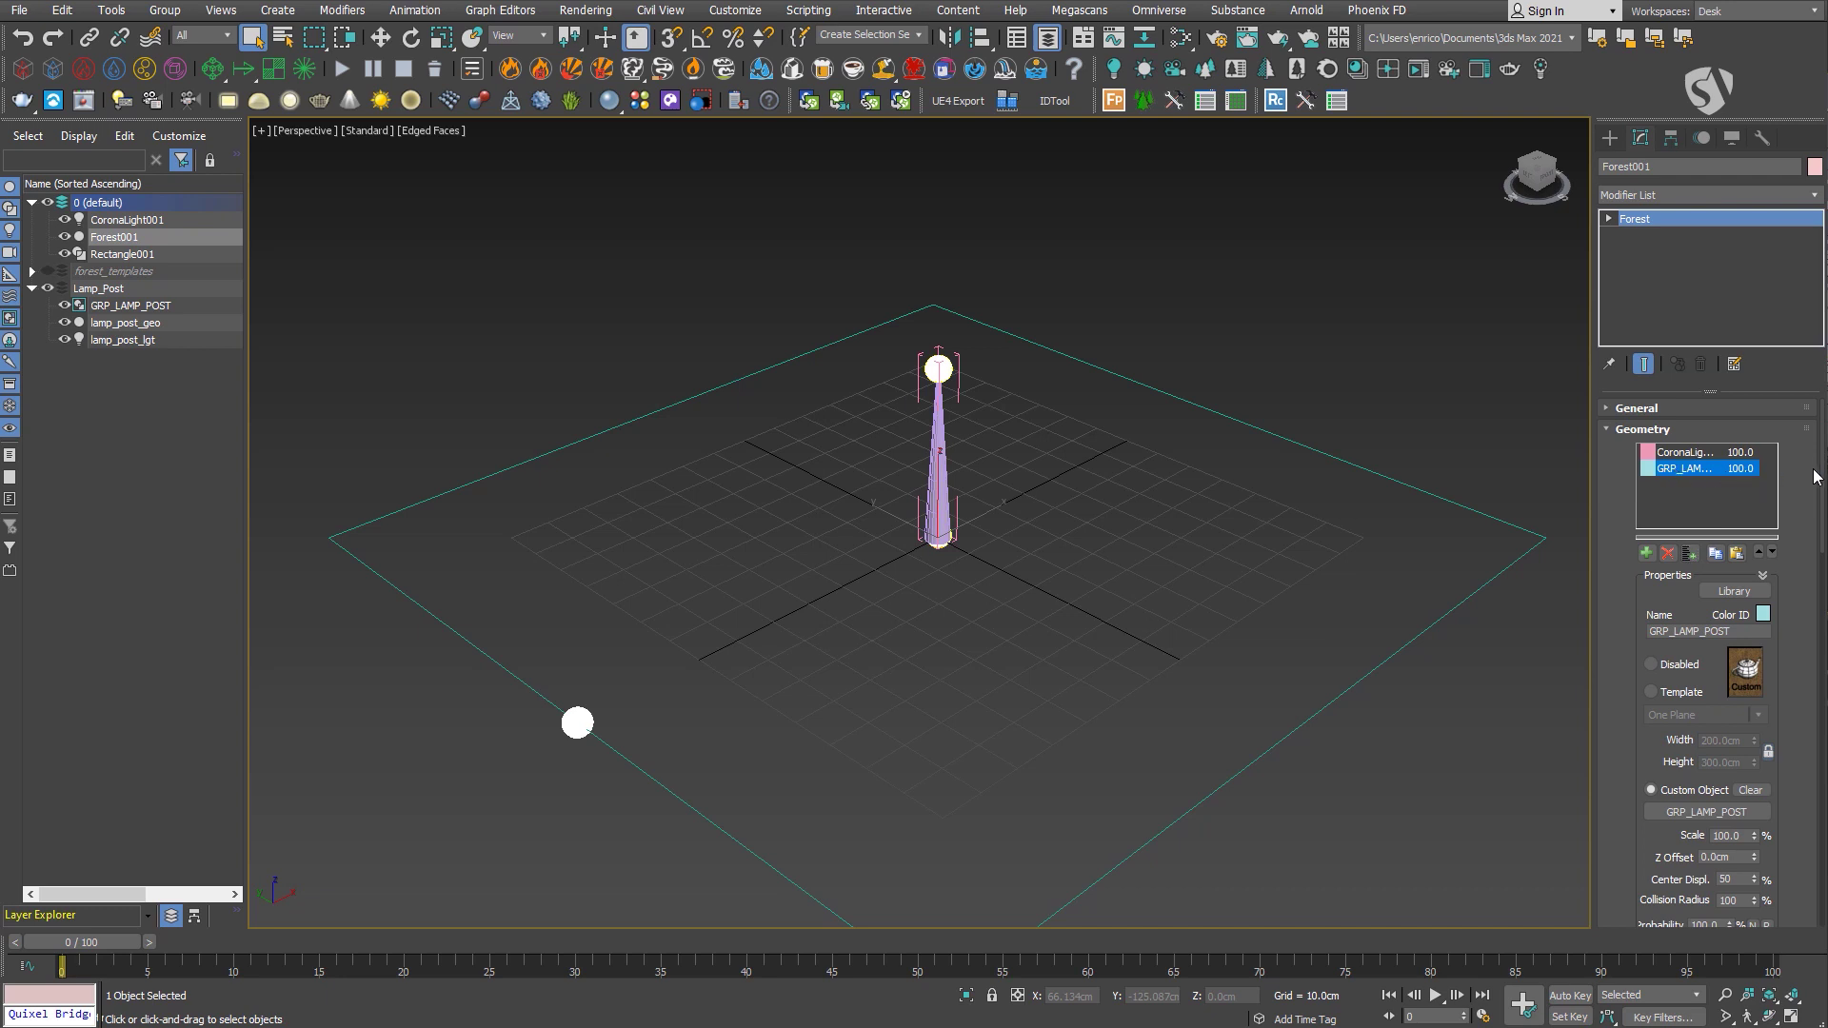
{"action": "scroll", "coordinate": [1759, 479], "scroll_direction": "down", "scroll_amount": 10}
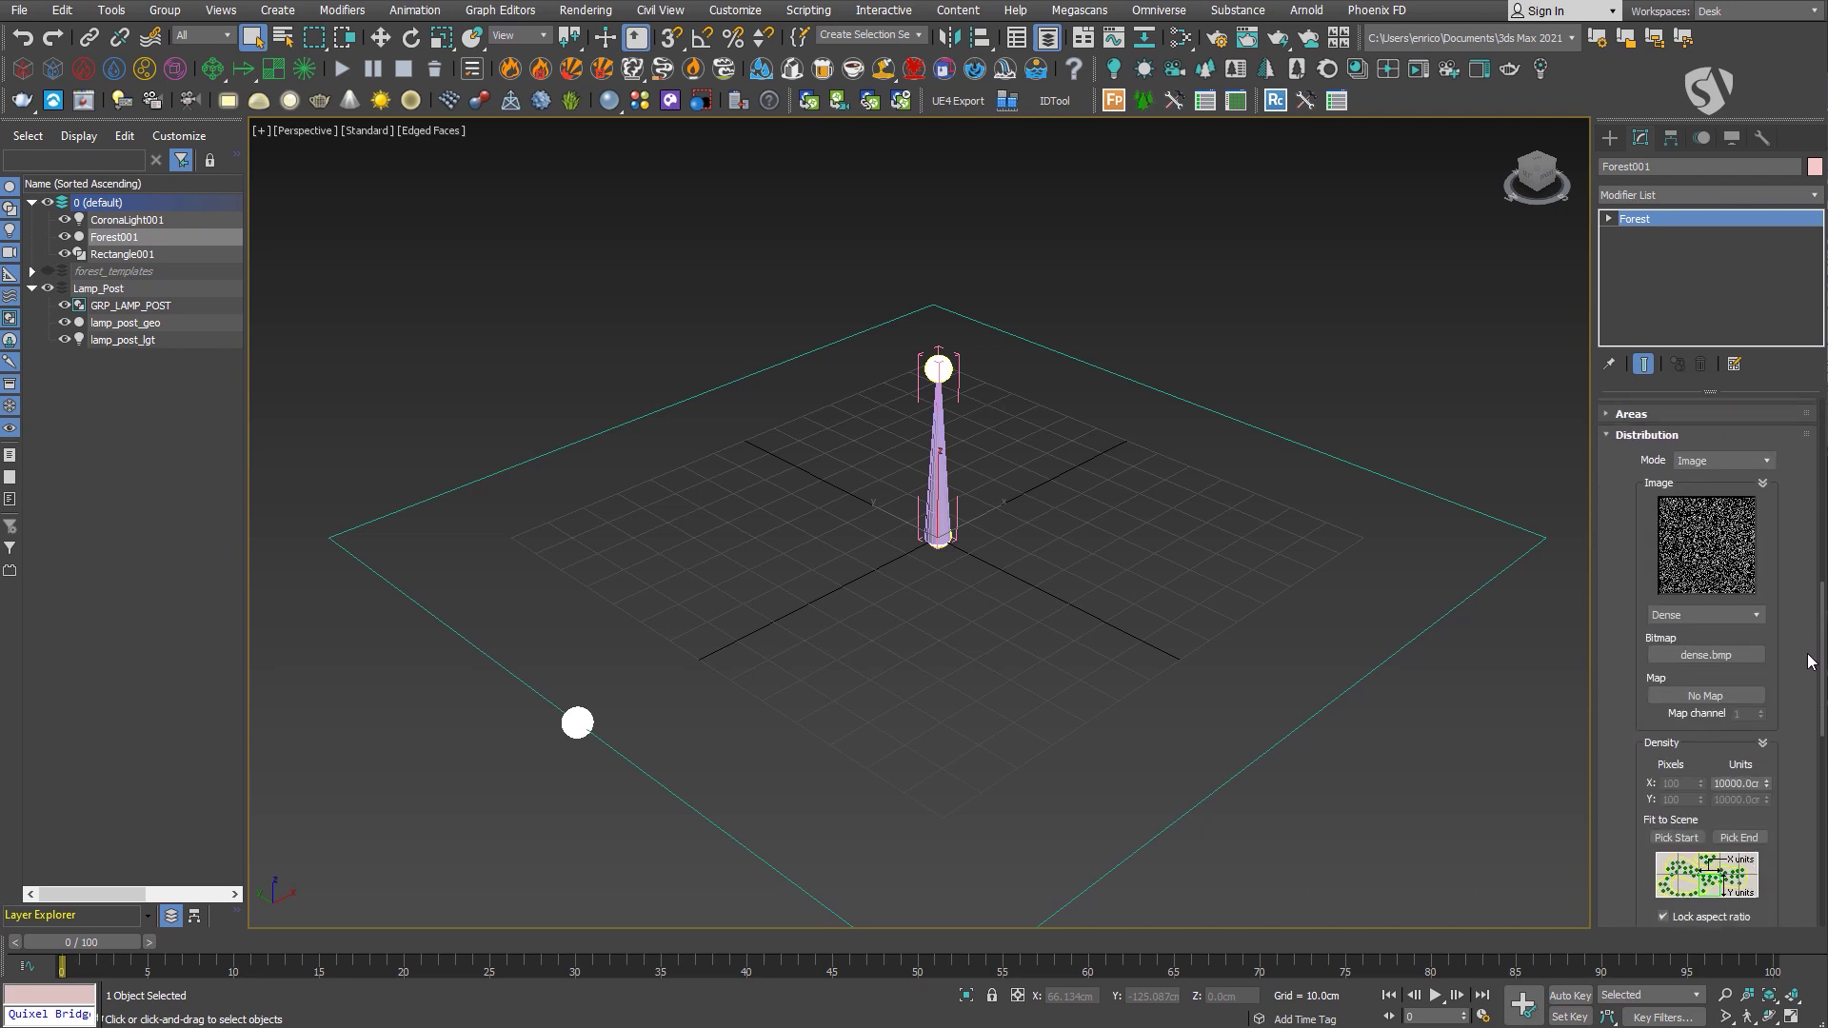
{"action": "left_click", "coordinate": [1744, 455]}
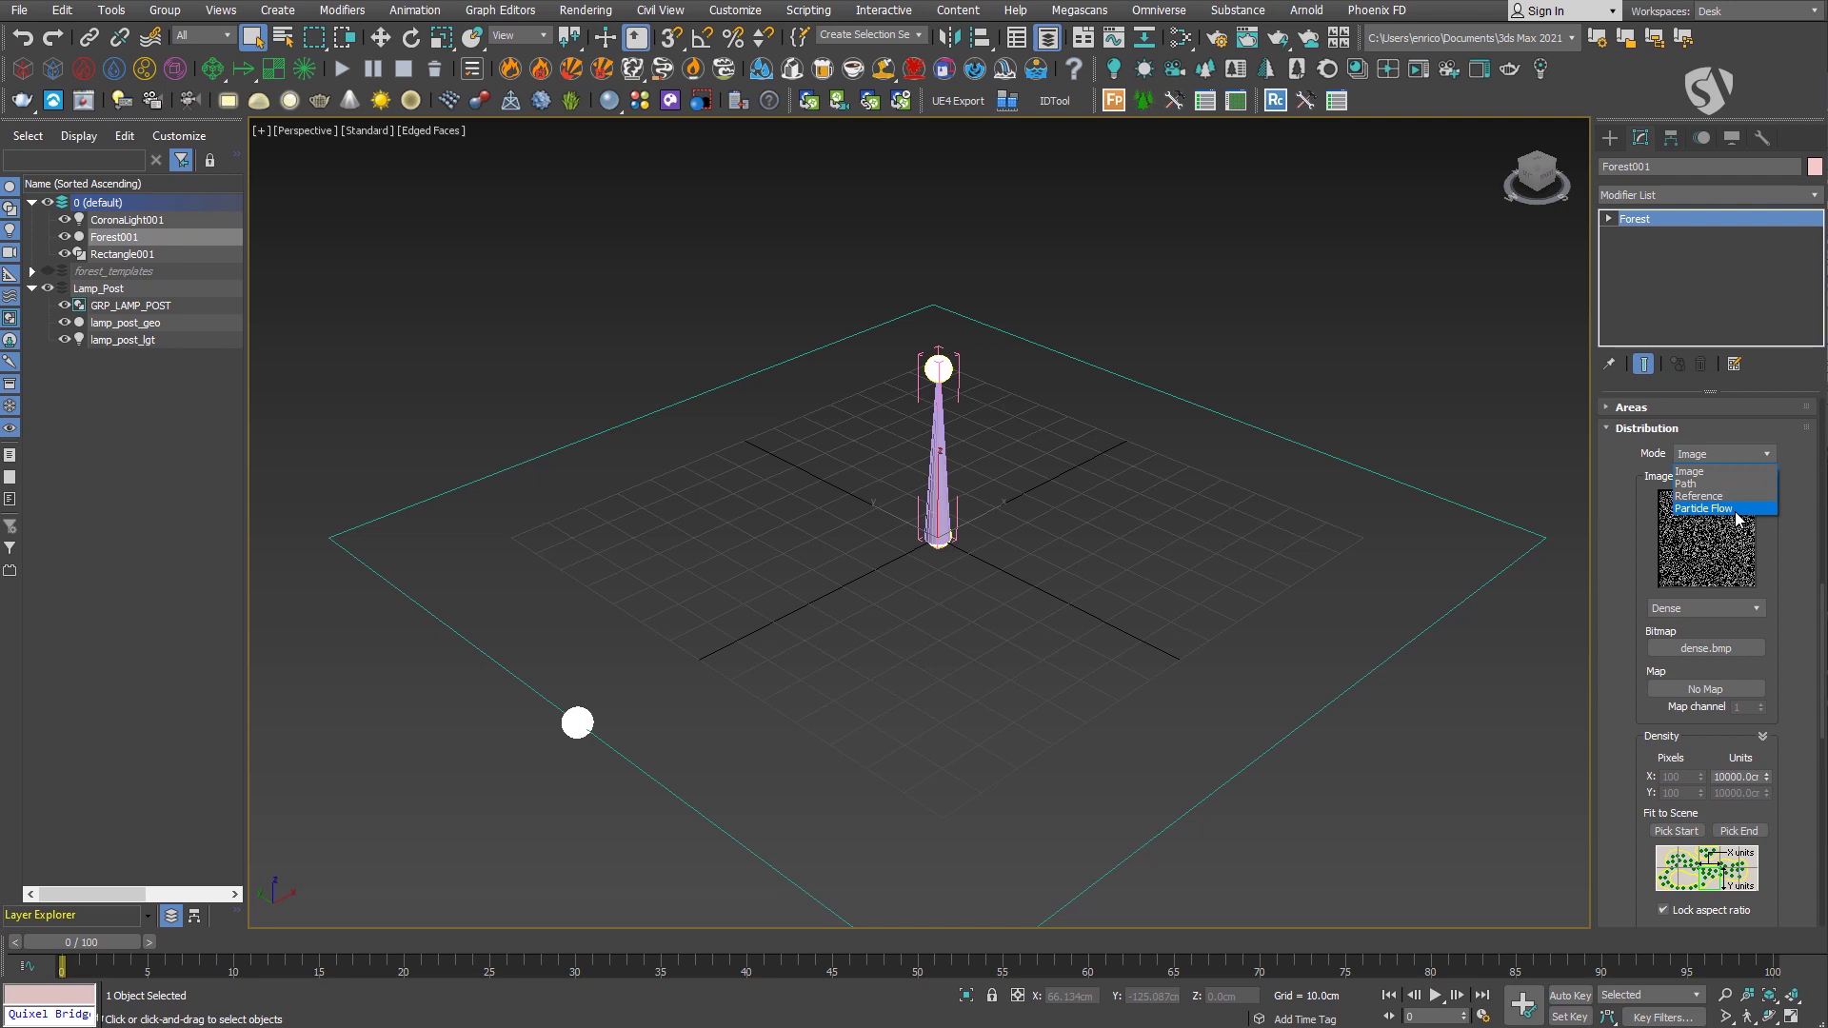
{"action": "left_click", "coordinate": [1735, 454]}
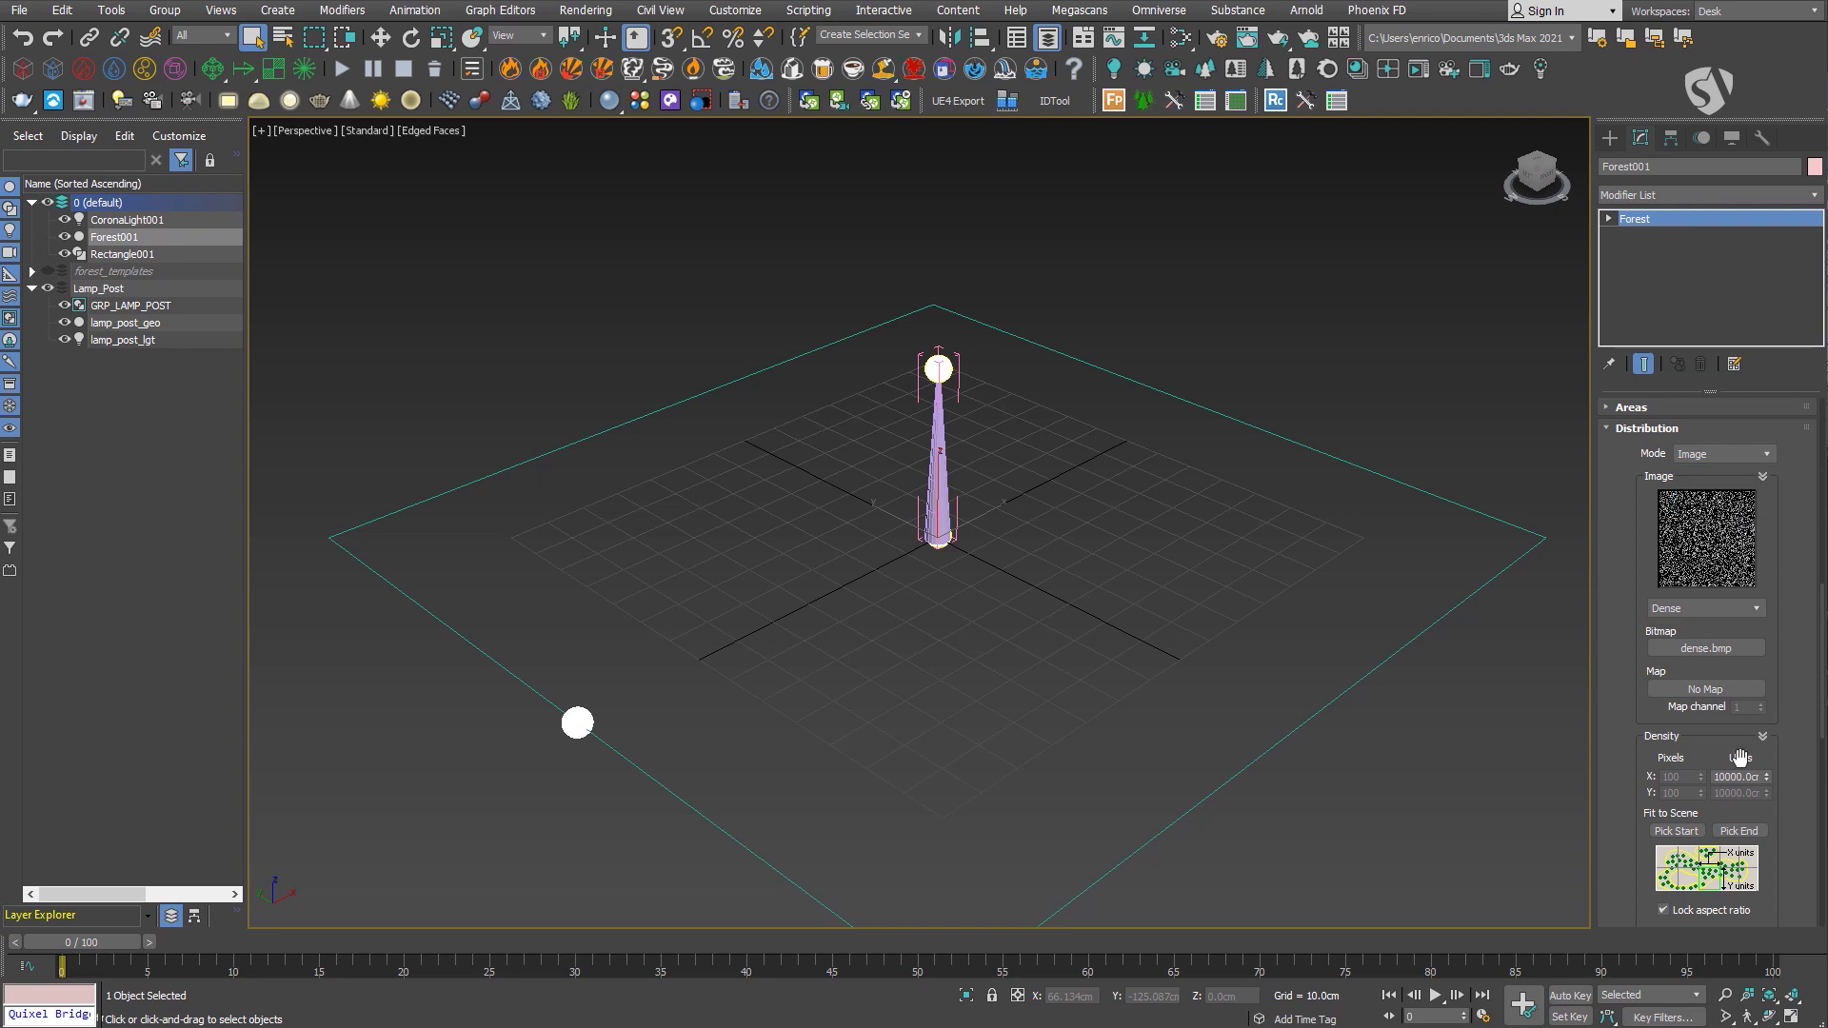
{"action": "double_click", "coordinate": [1732, 777]}
{"action": "type", "text": "1000"}
{"action": "key", "text": "Return"}
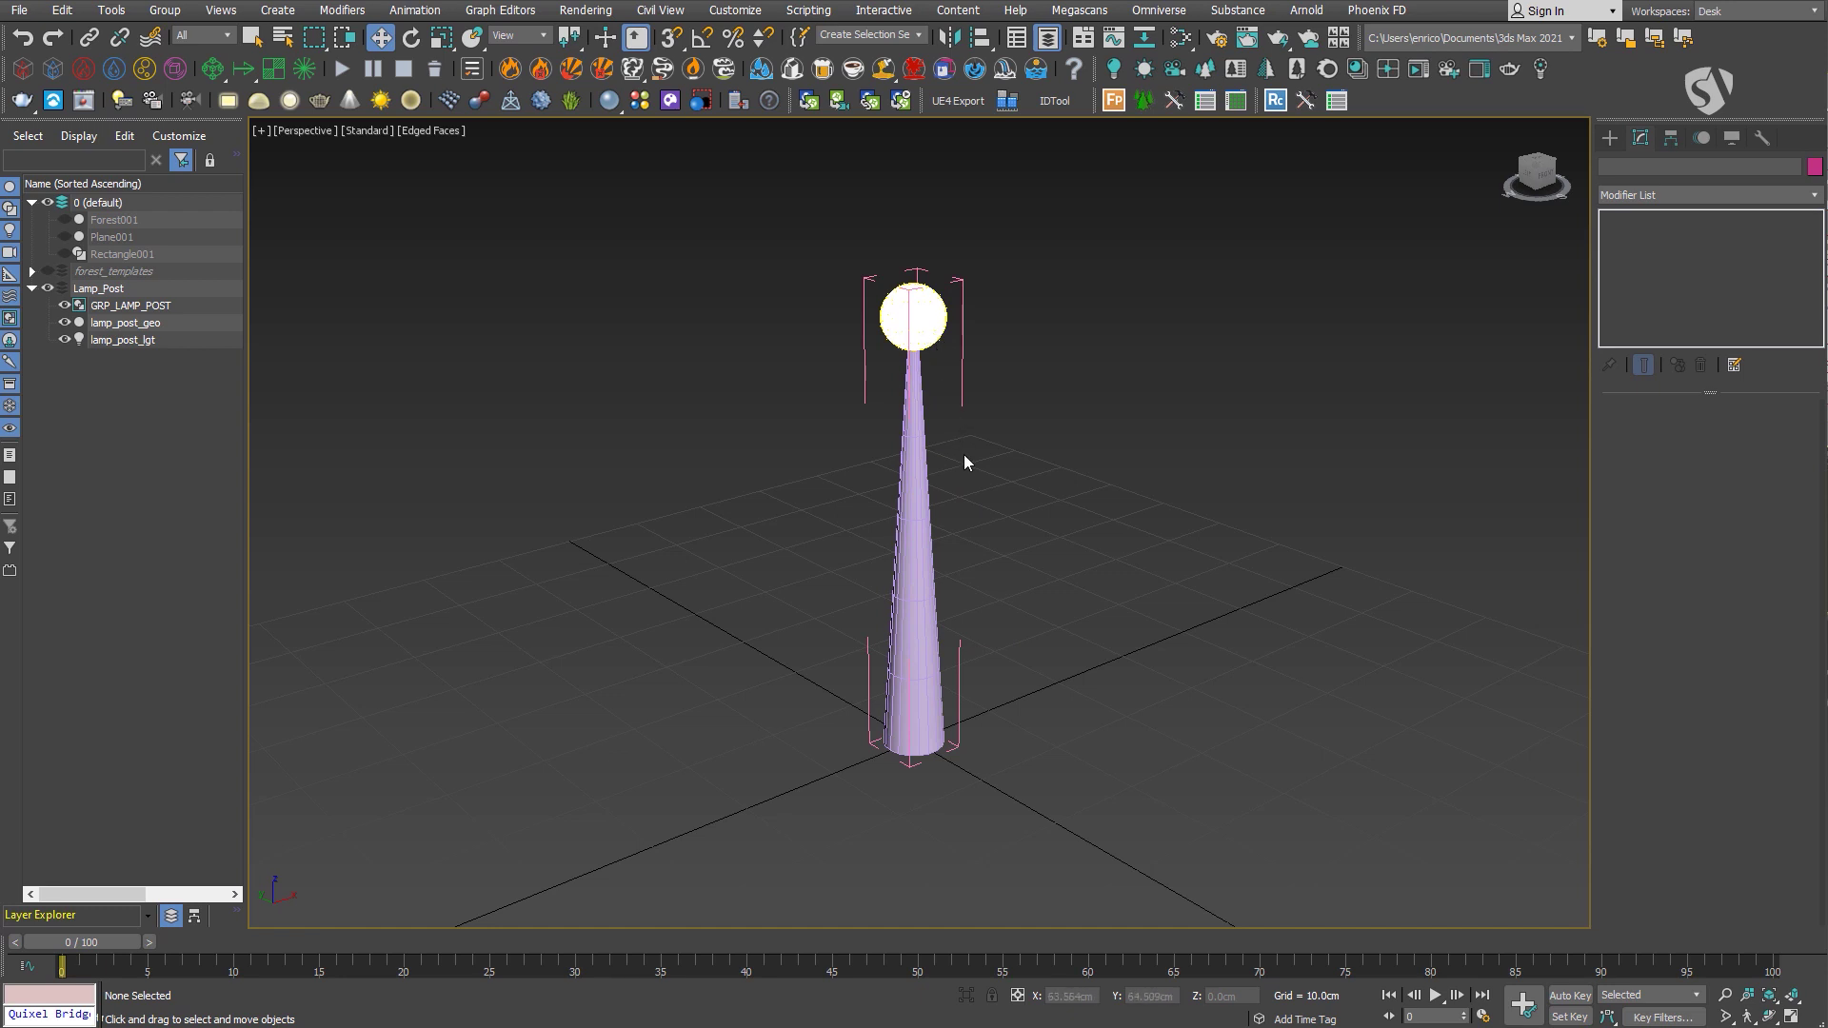
Drop lamp_post_lgt's pivot to Z 0 at the post base.
{"action": "left_click", "coordinate": [939, 322]}
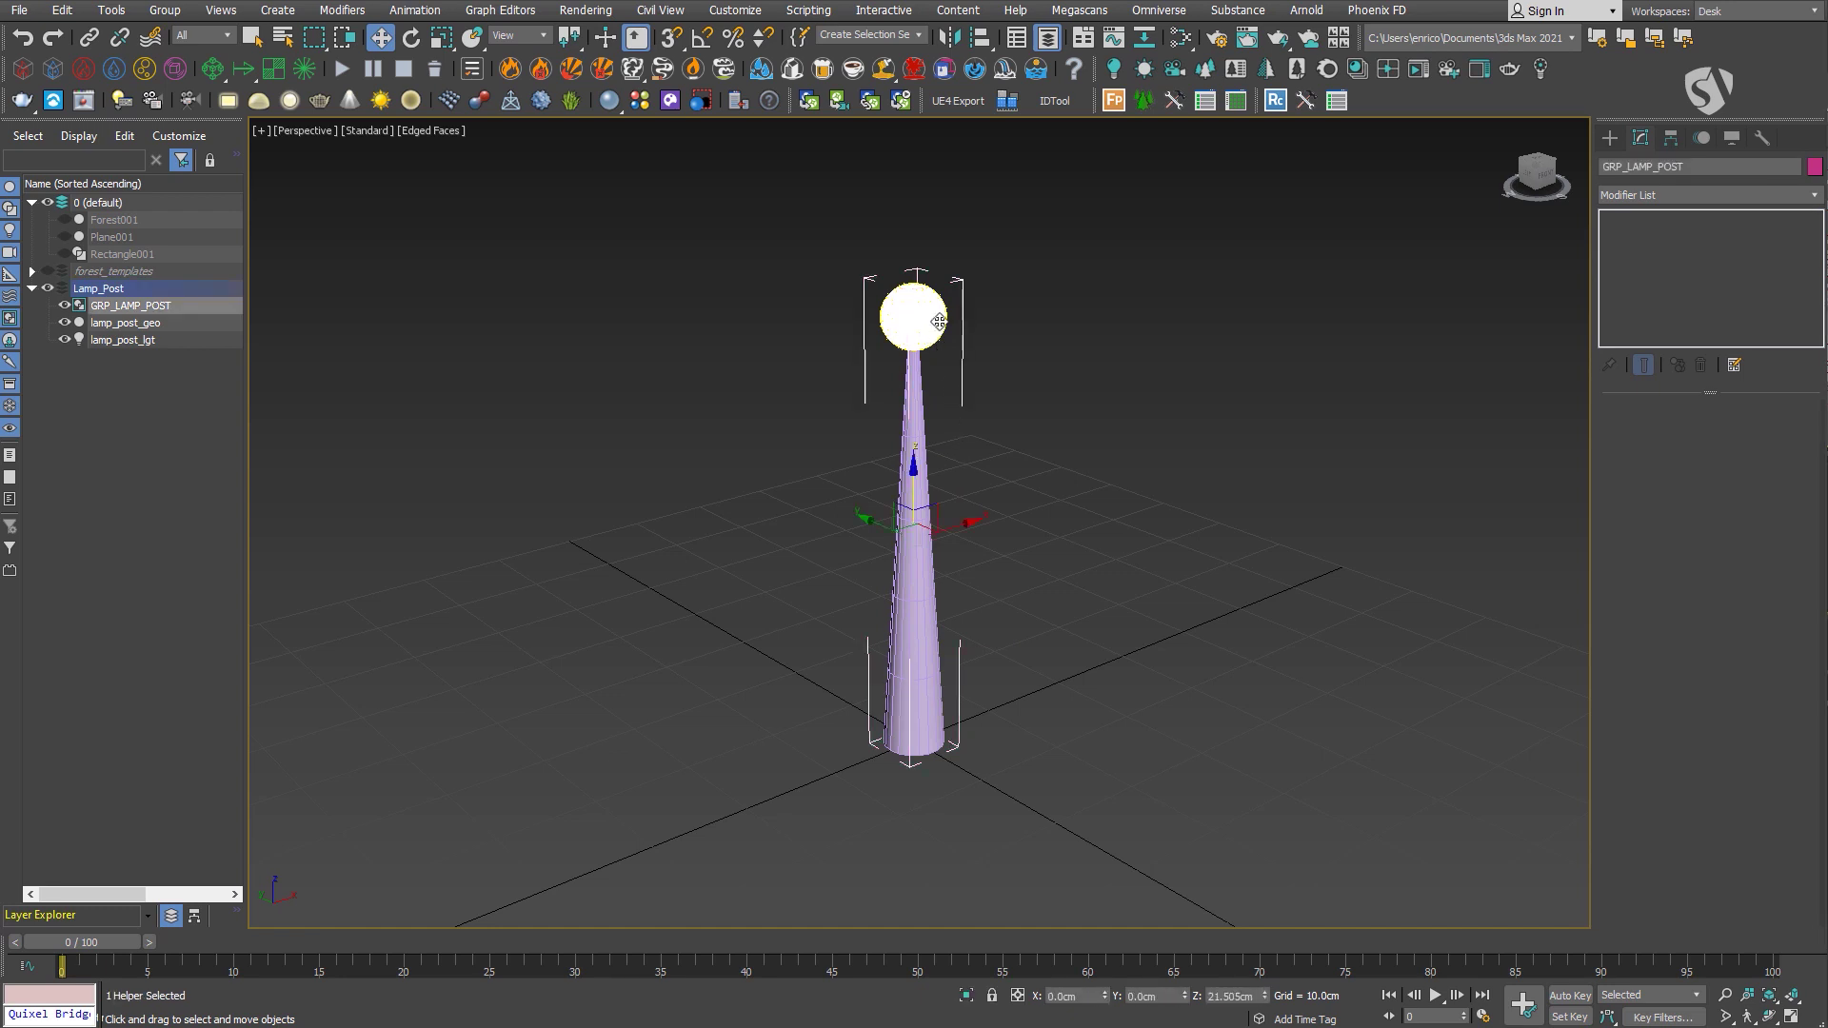
{"action": "left_click", "coordinate": [168, 325]}
{"action": "left_click", "coordinate": [149, 341]}
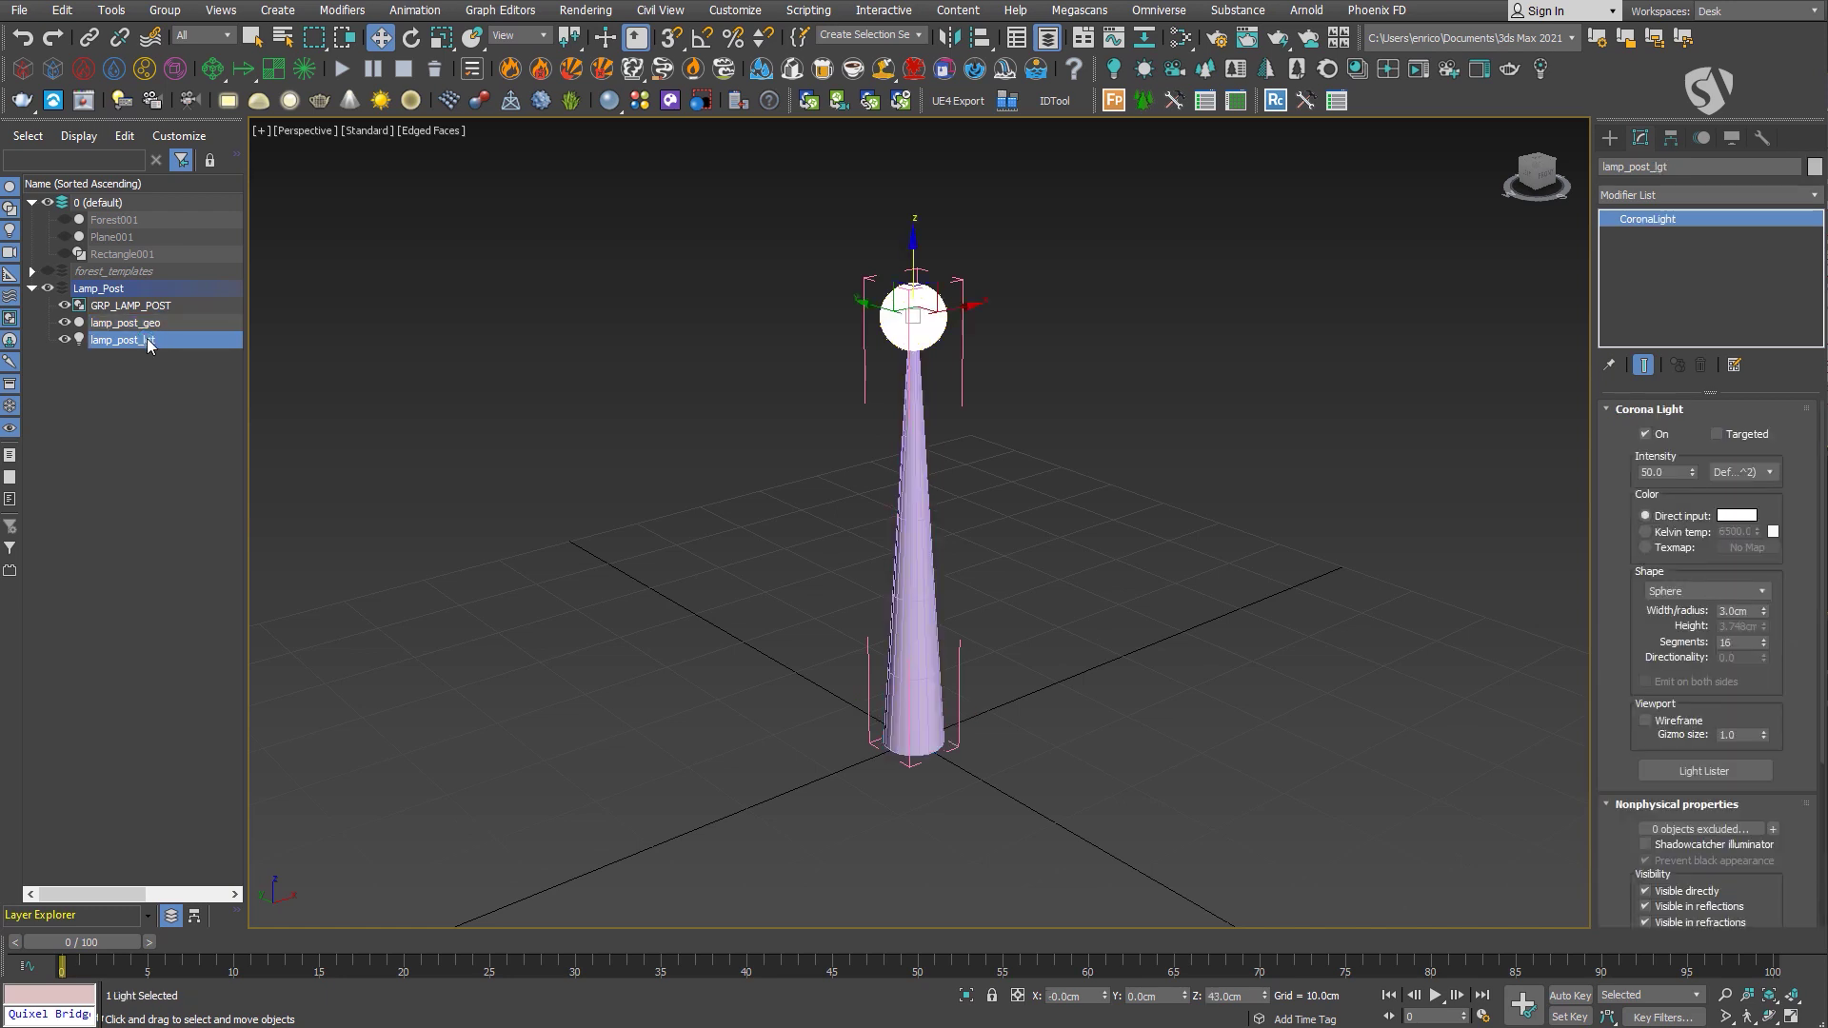
{"action": "left_click", "coordinate": [1671, 140]}
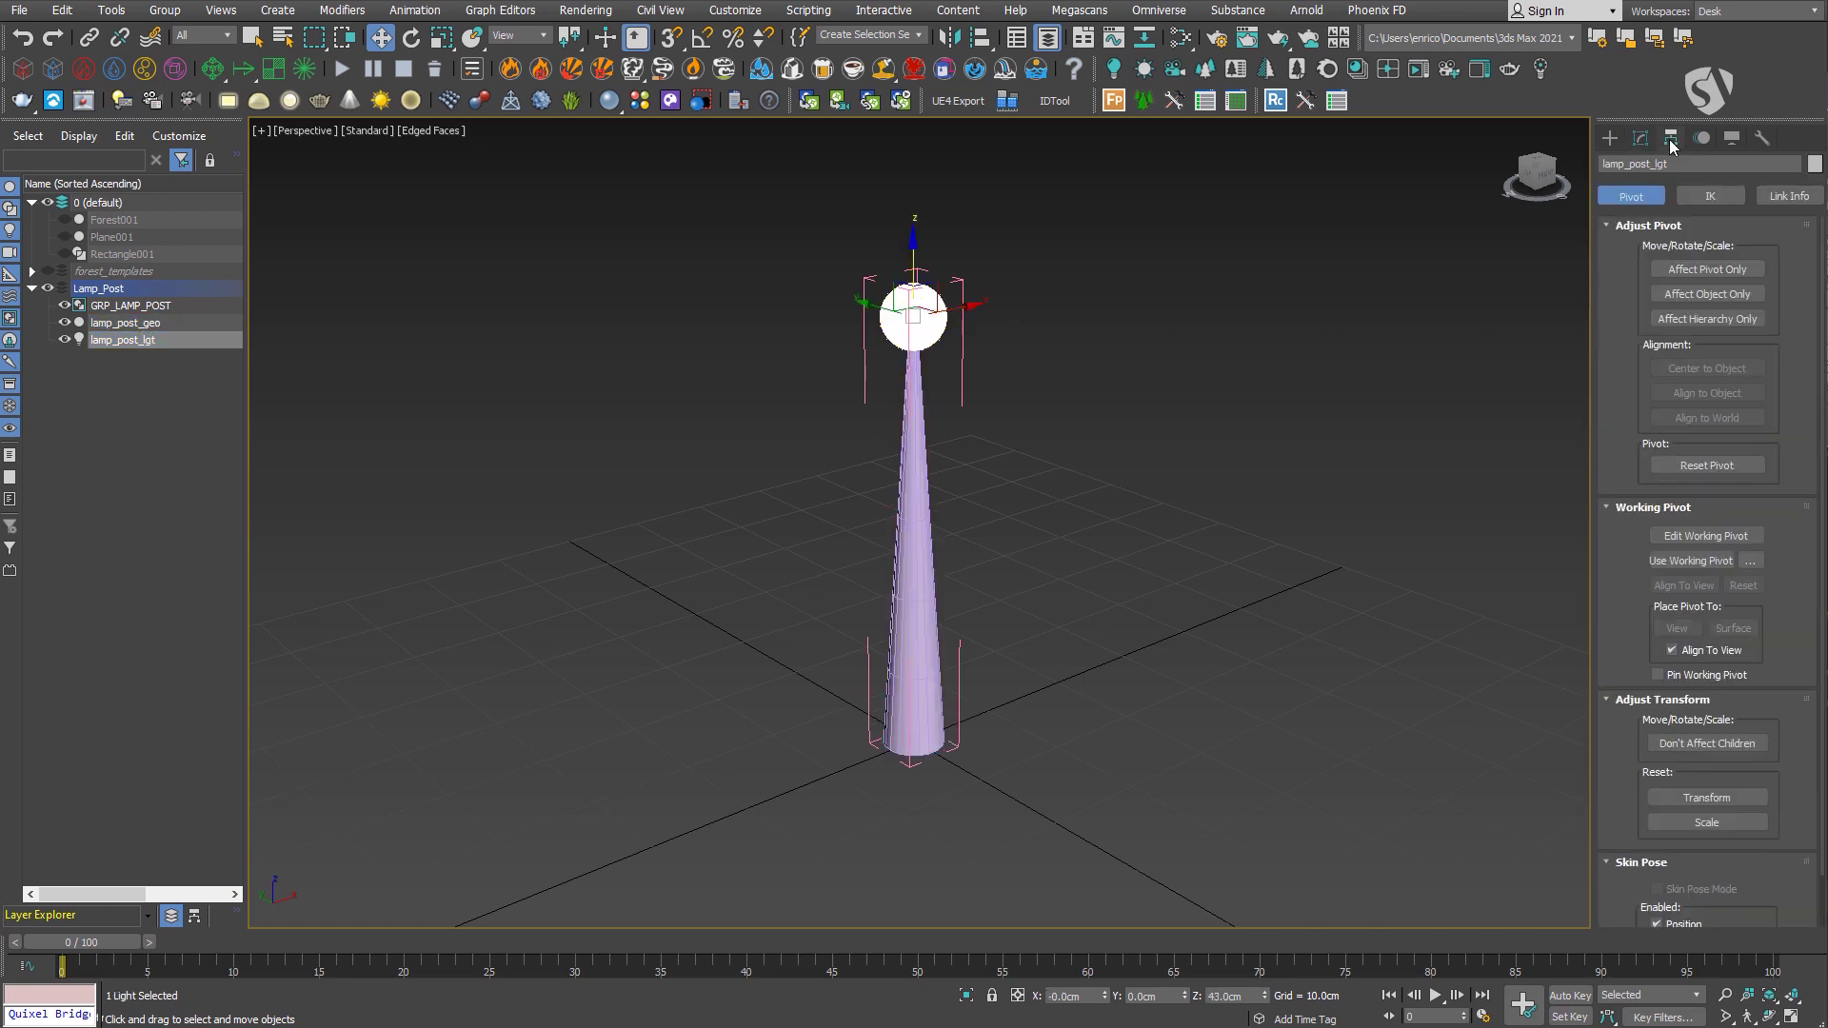
{"action": "left_click", "coordinate": [1694, 270]}
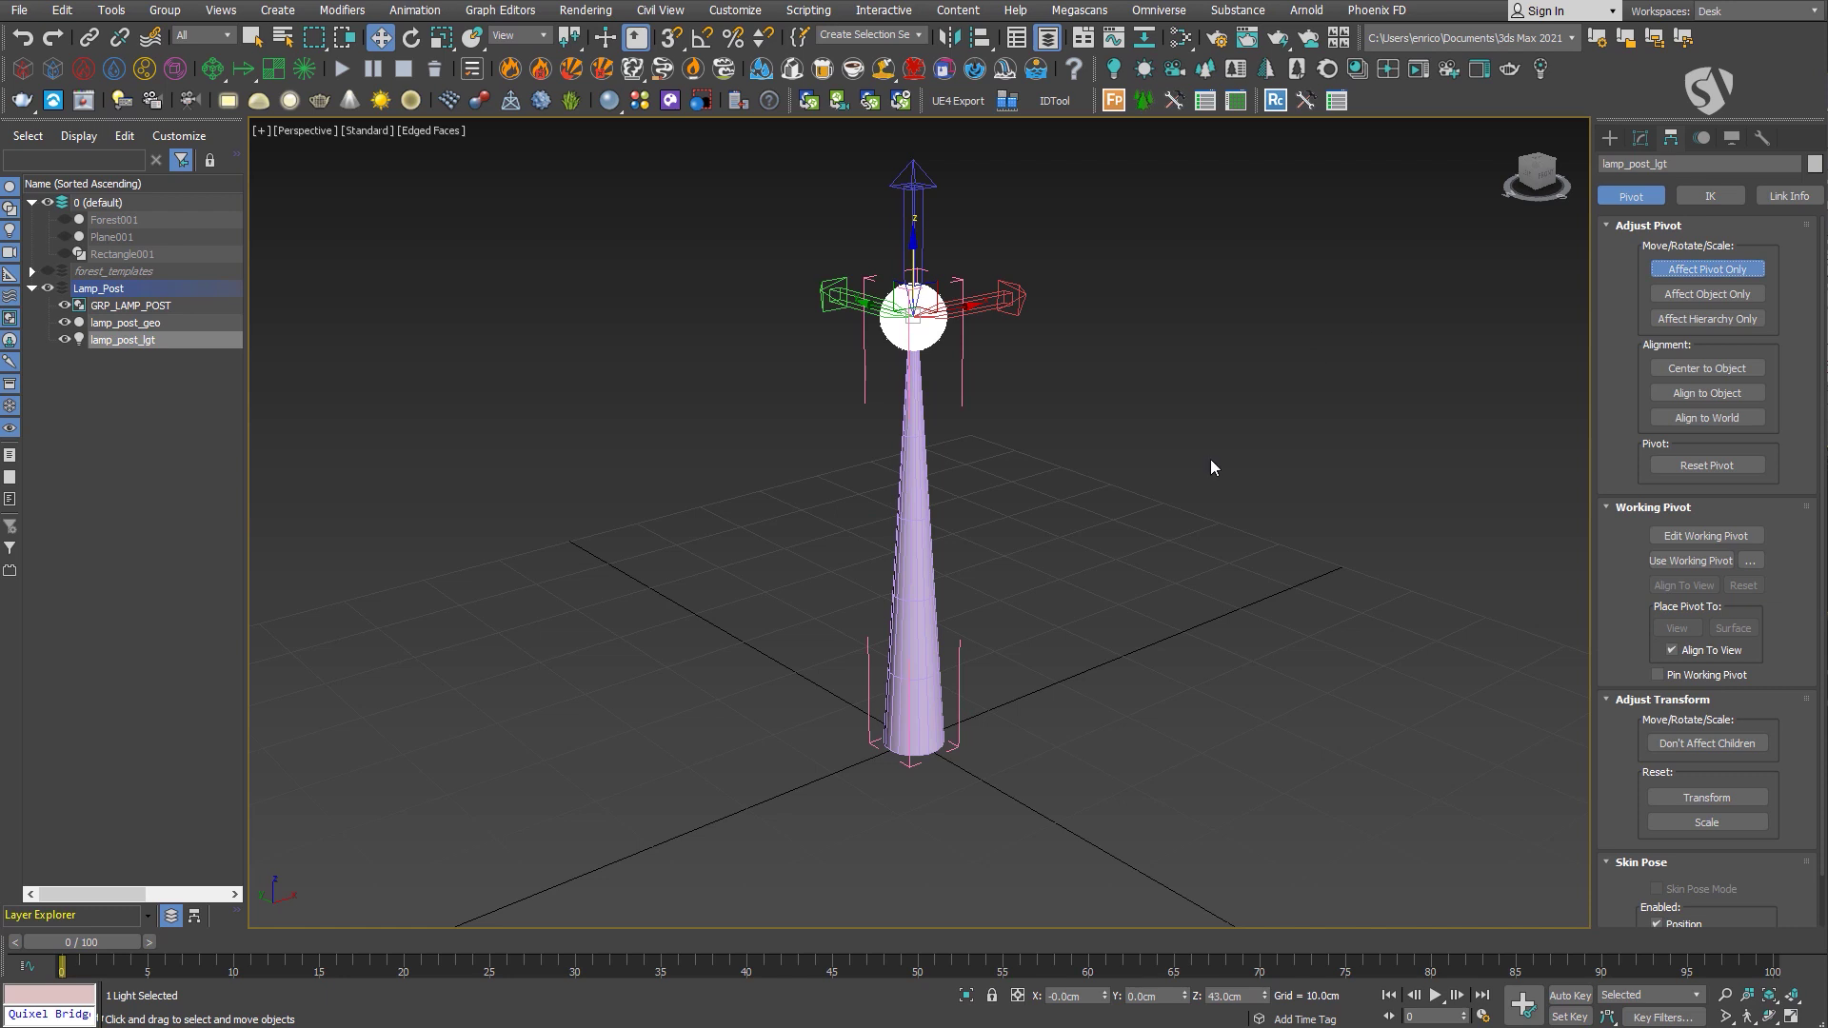
{"action": "right_click", "coordinate": [1266, 996]}
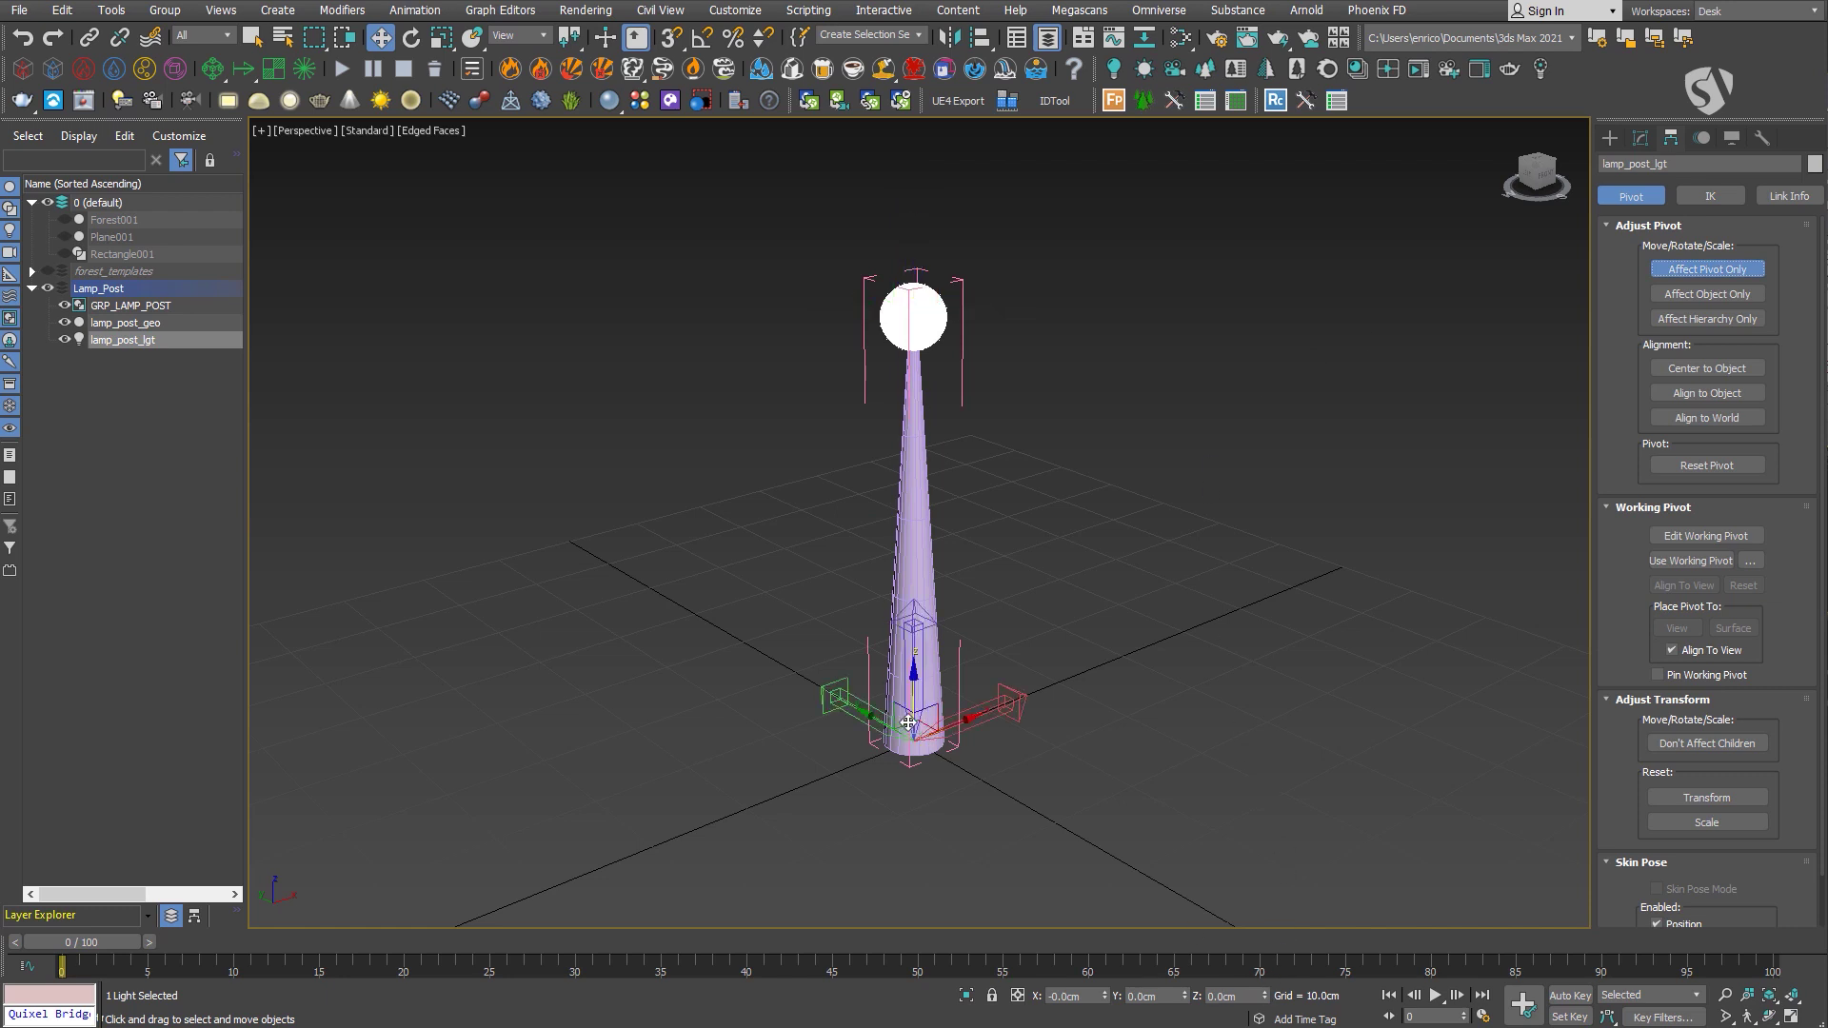
{"action": "left_click", "coordinate": [1707, 270]}
{"action": "left_click", "coordinate": [1641, 138]}
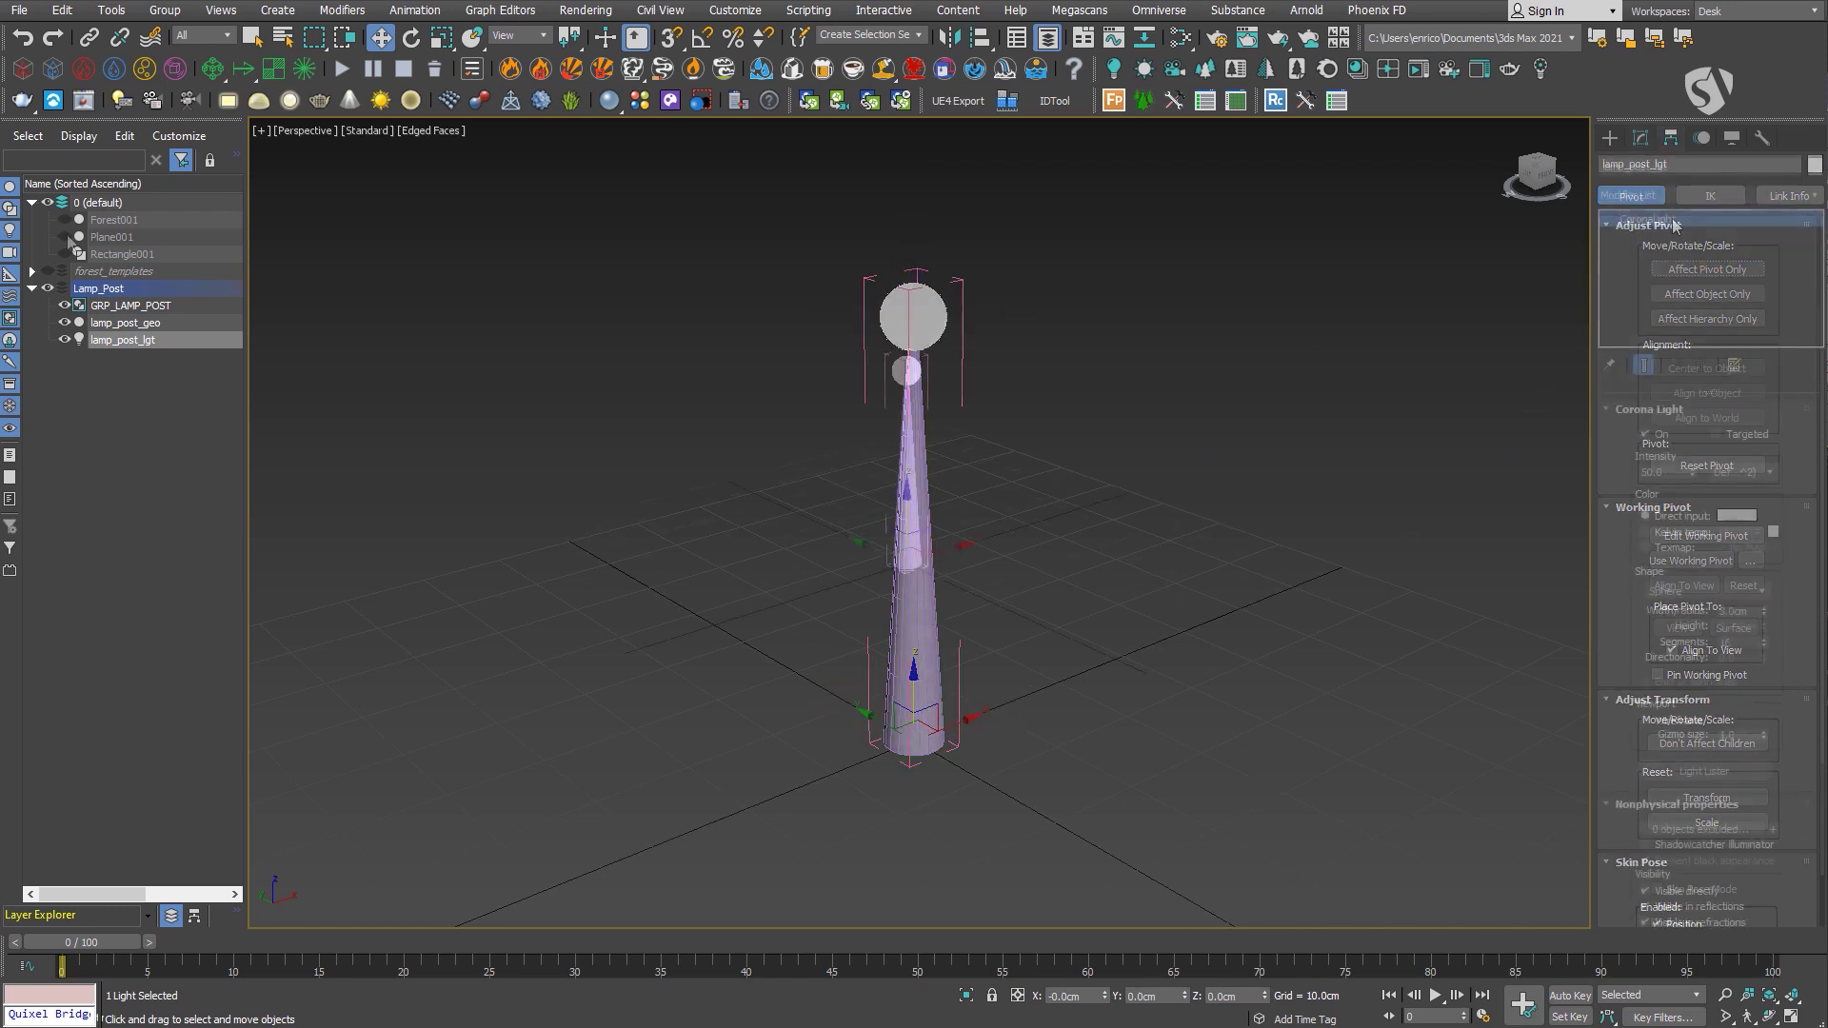
Unhide Plane001 and Forest001.
{"action": "scroll", "coordinate": [899, 416], "scroll_direction": "down", "scroll_amount": 5}
{"action": "left_click", "coordinate": [64, 236]}
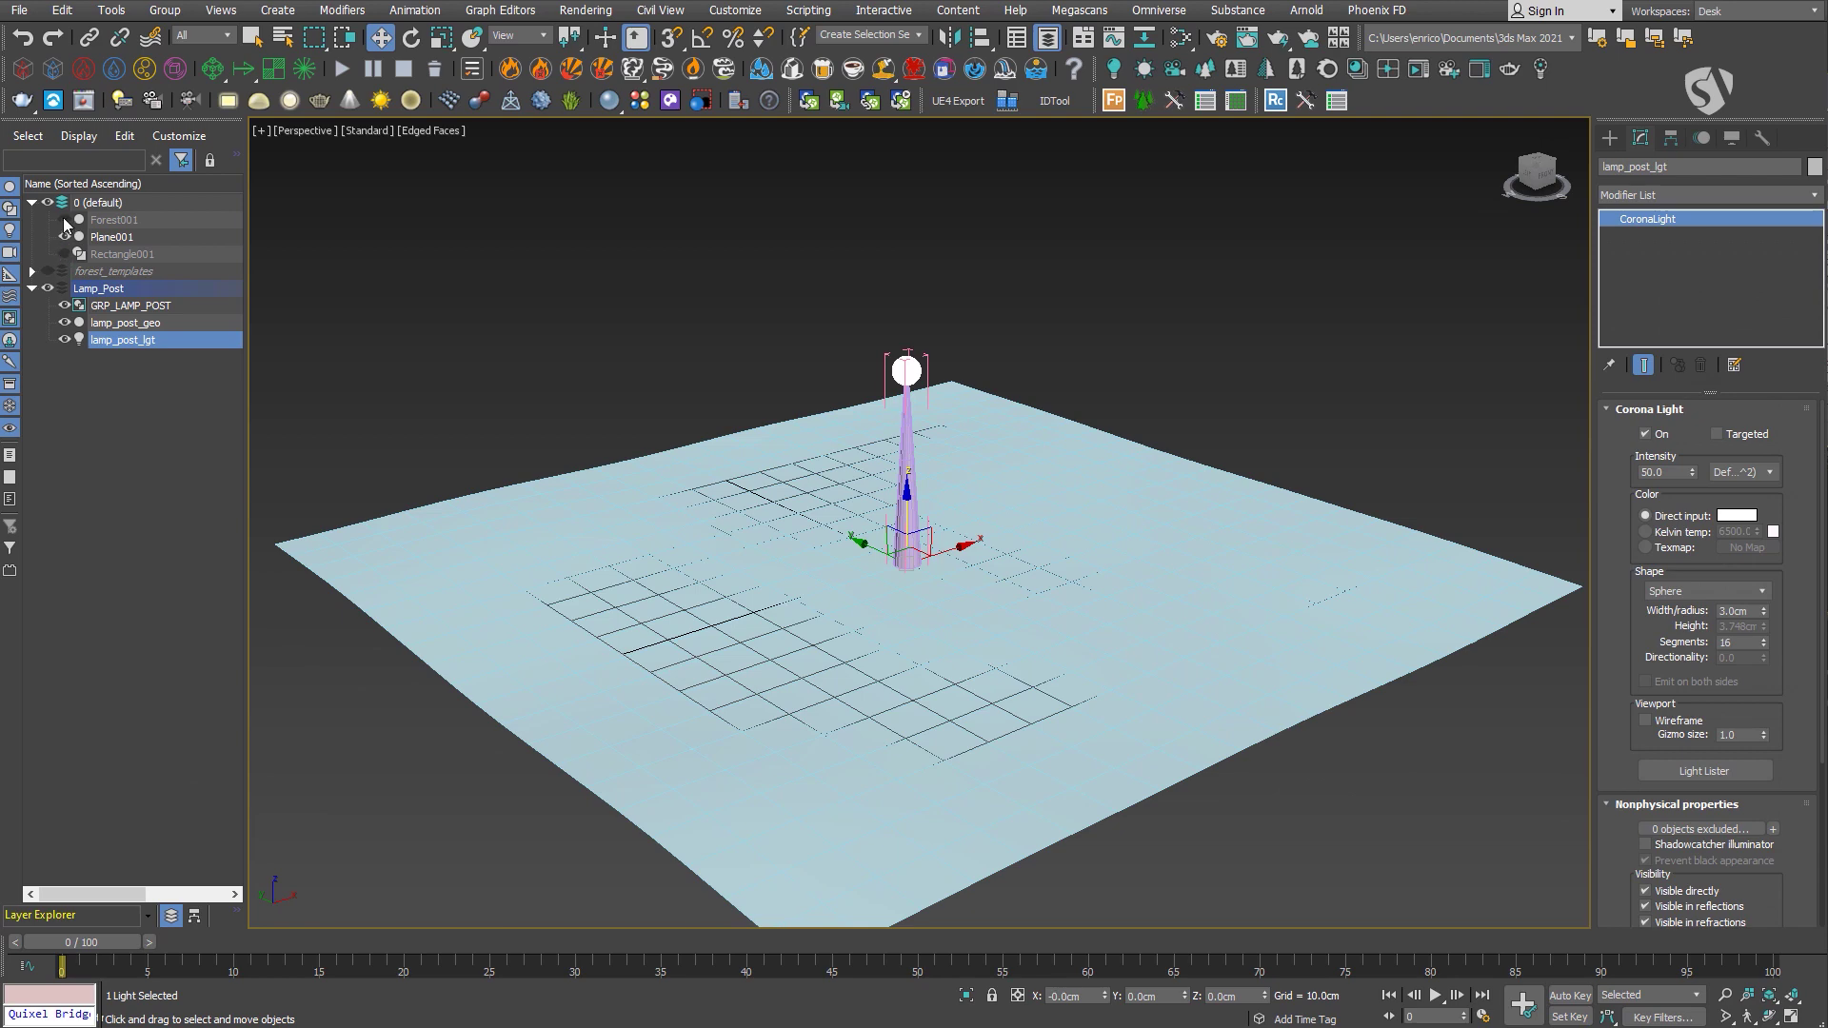
{"action": "left_click", "coordinate": [64, 219]}
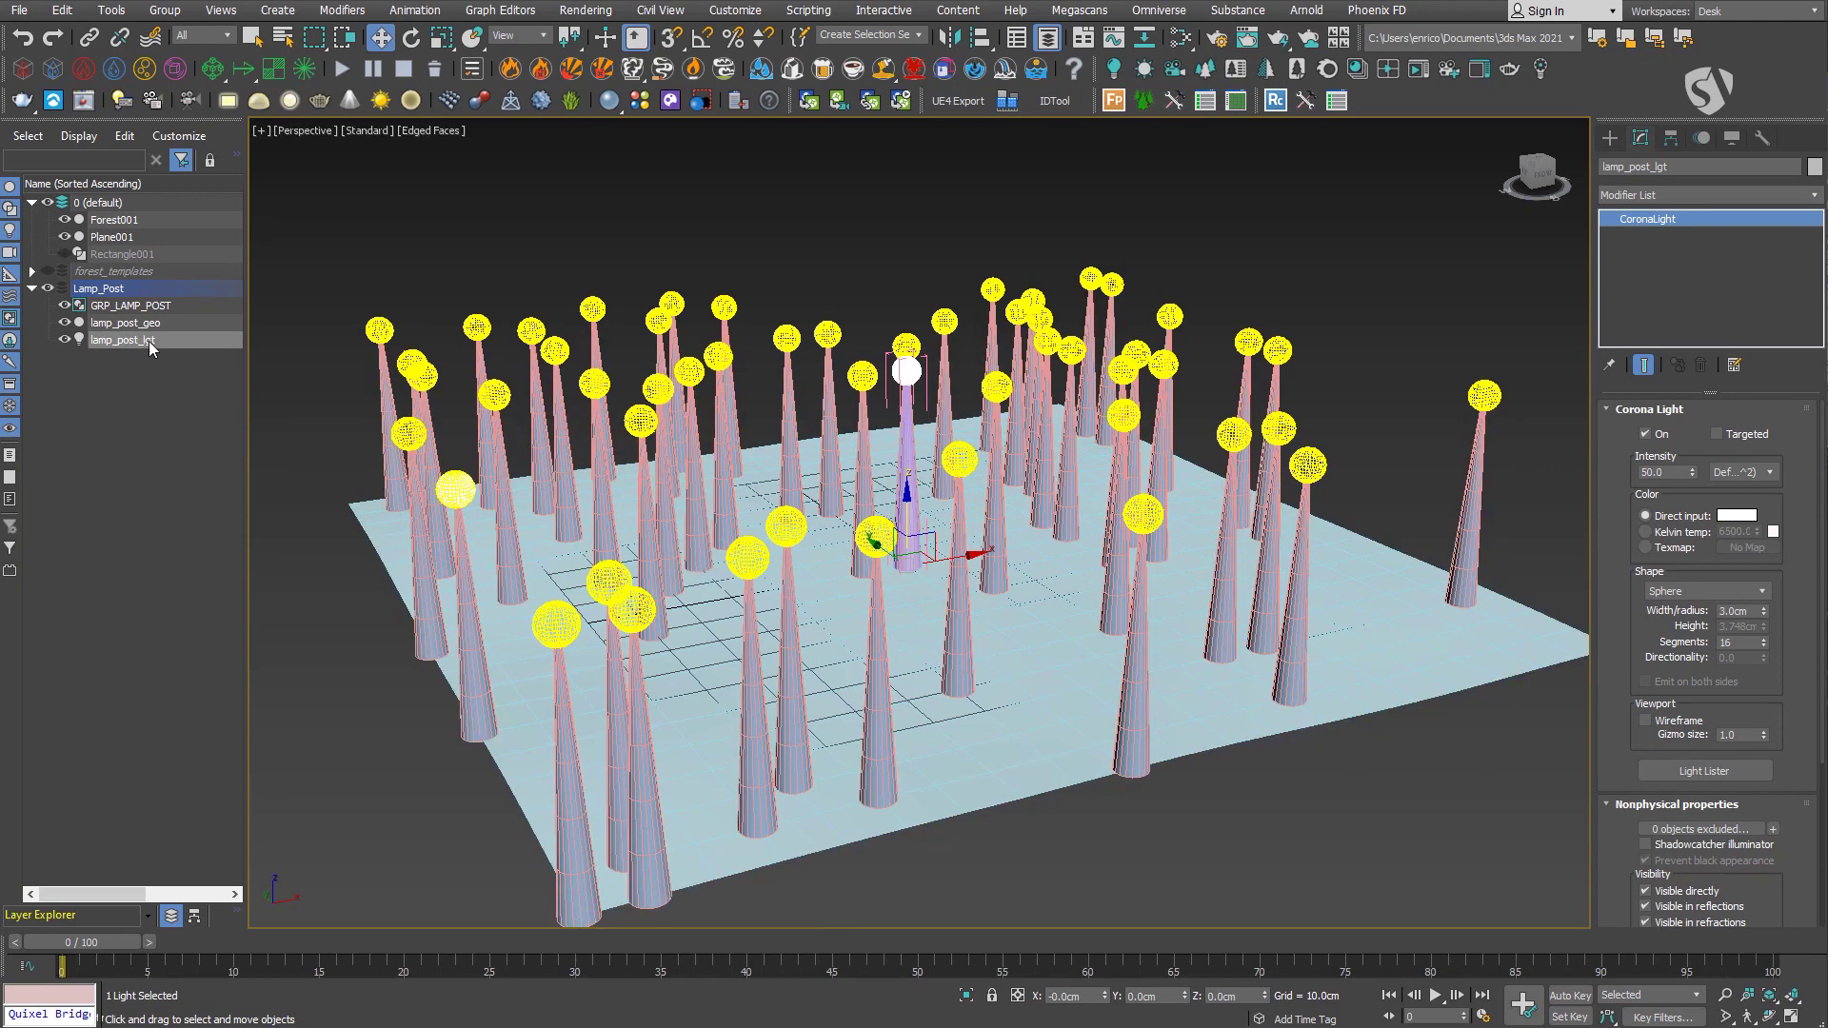
Center the lamp light's pivot back on the light object.
{"action": "left_click", "coordinate": [1671, 139]}
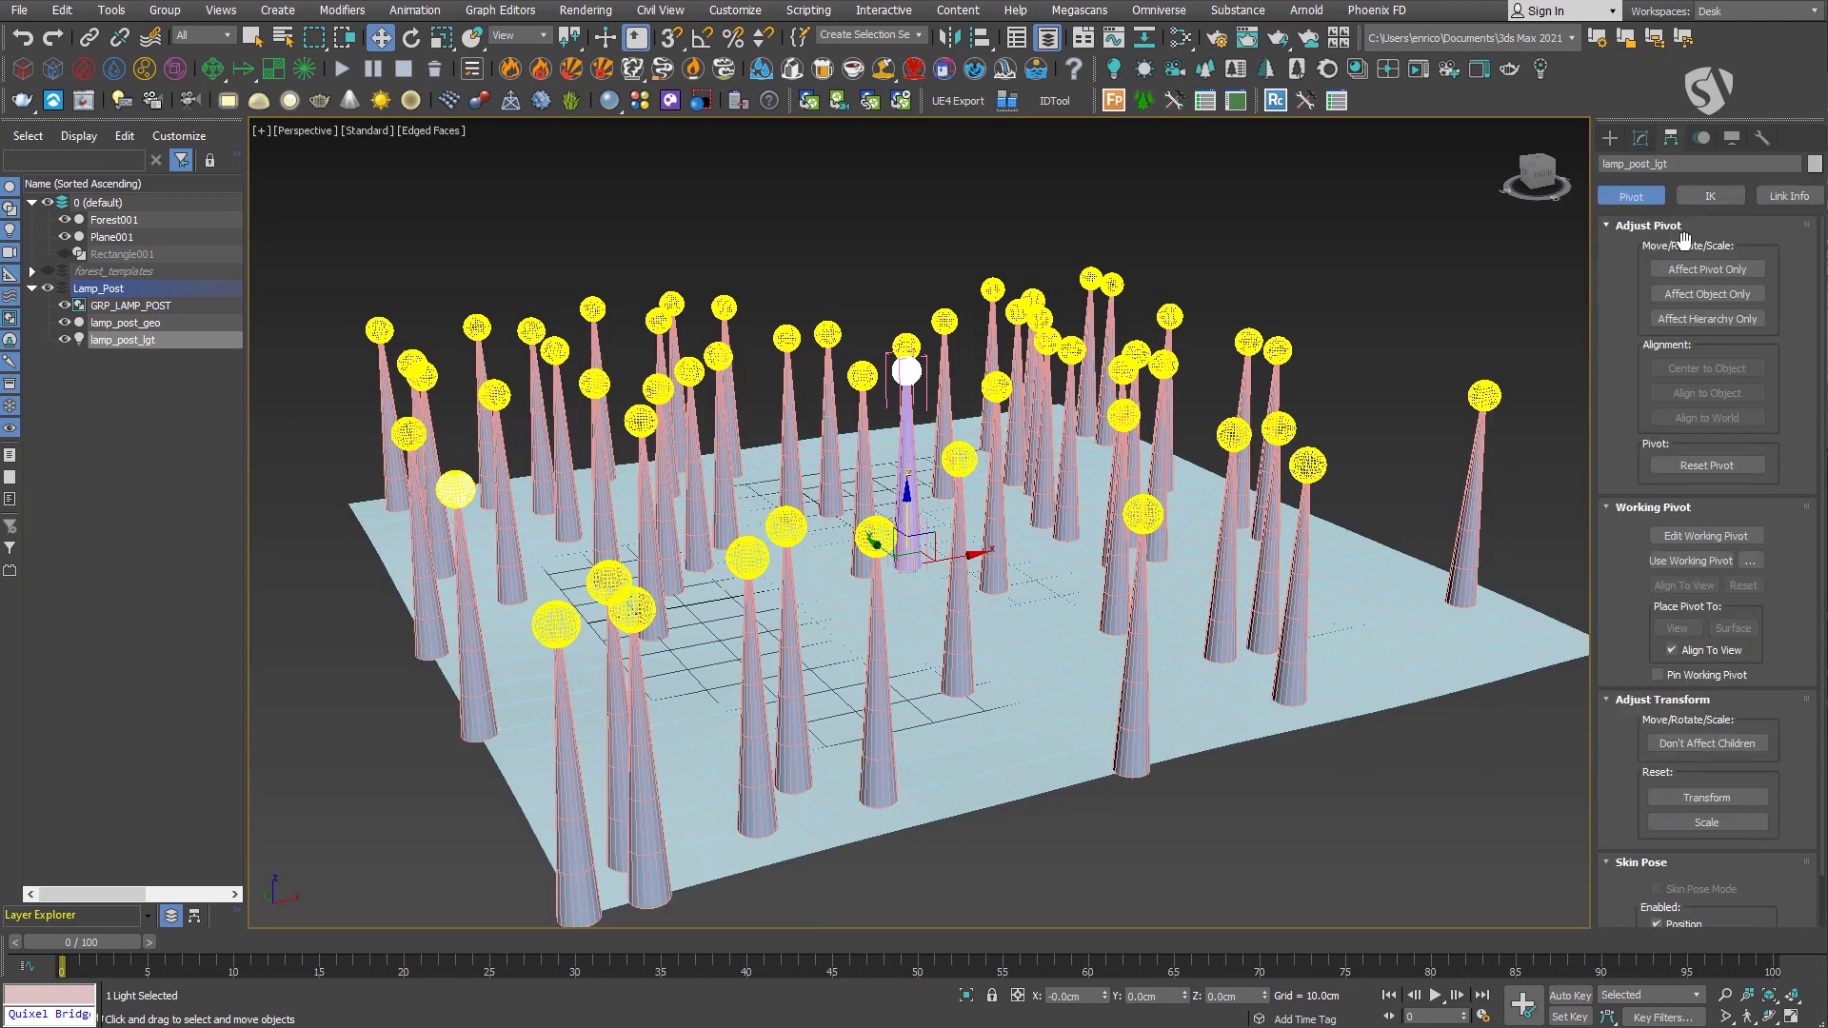
{"action": "left_click", "coordinate": [1707, 269]}
{"action": "left_click", "coordinate": [1707, 369]}
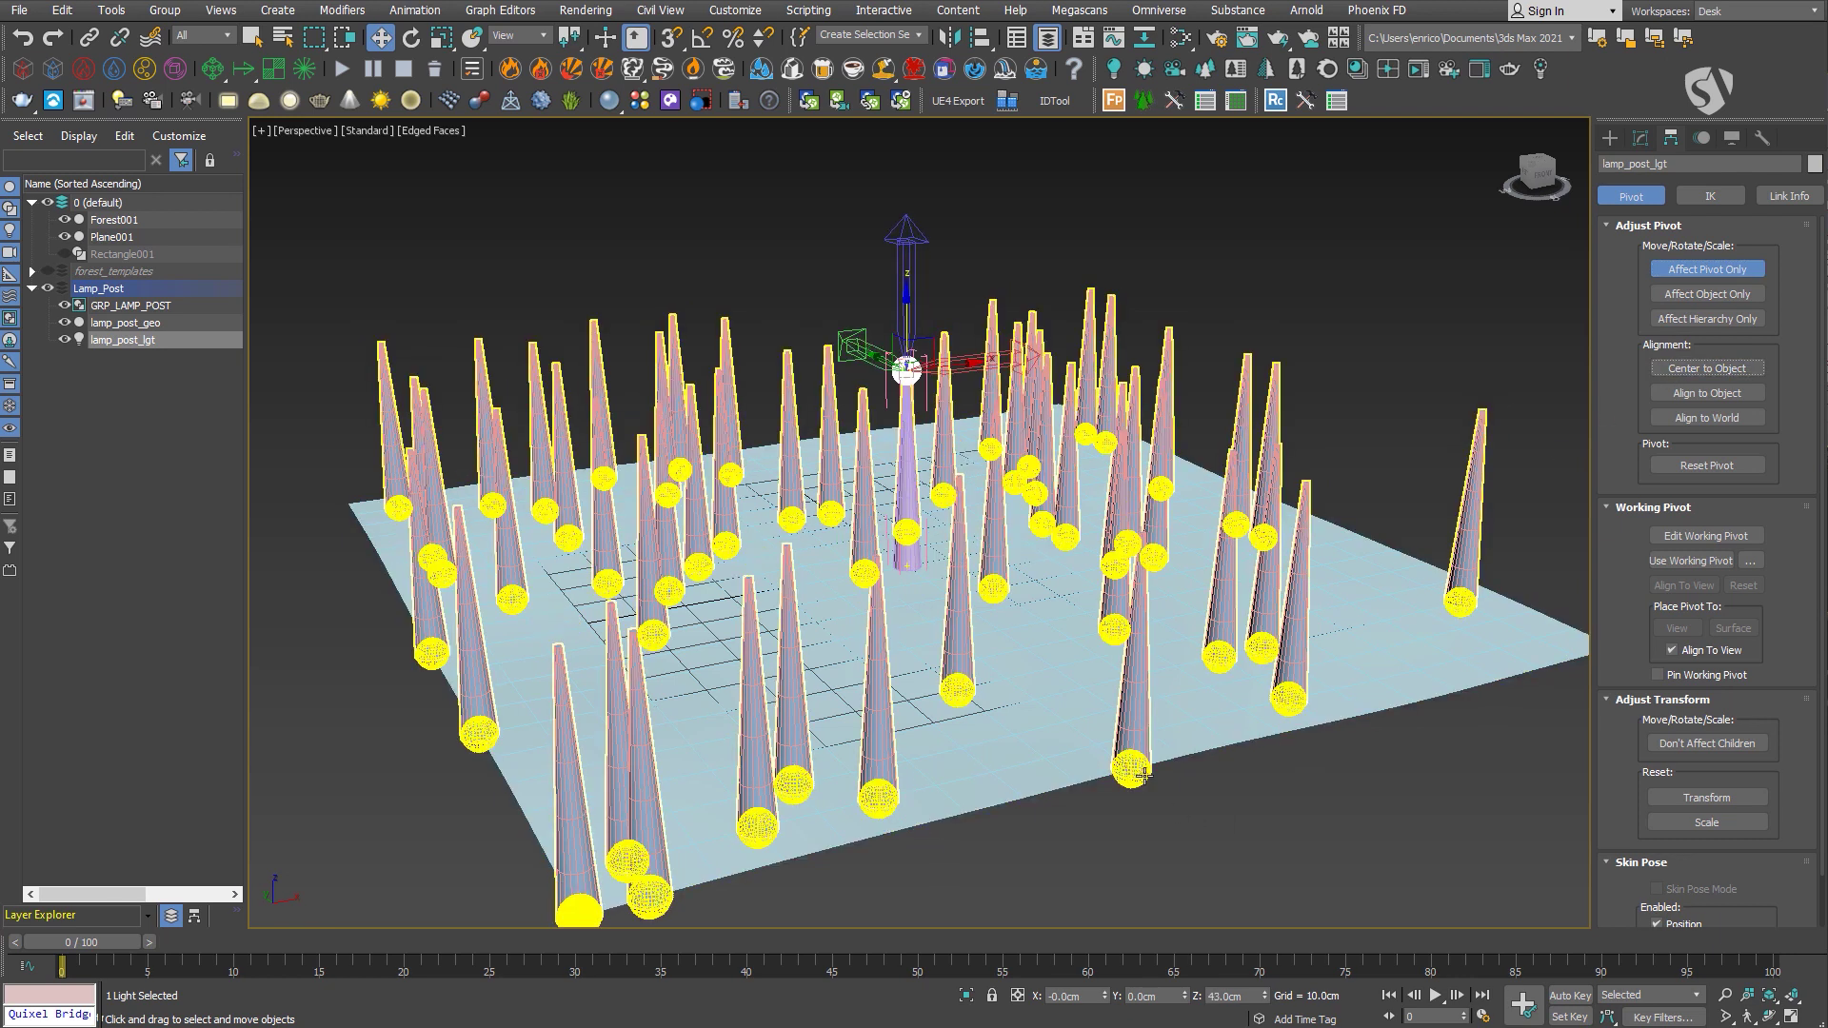
{"action": "left_click", "coordinate": [1676, 274]}
{"action": "left_click", "coordinate": [1638, 138]}
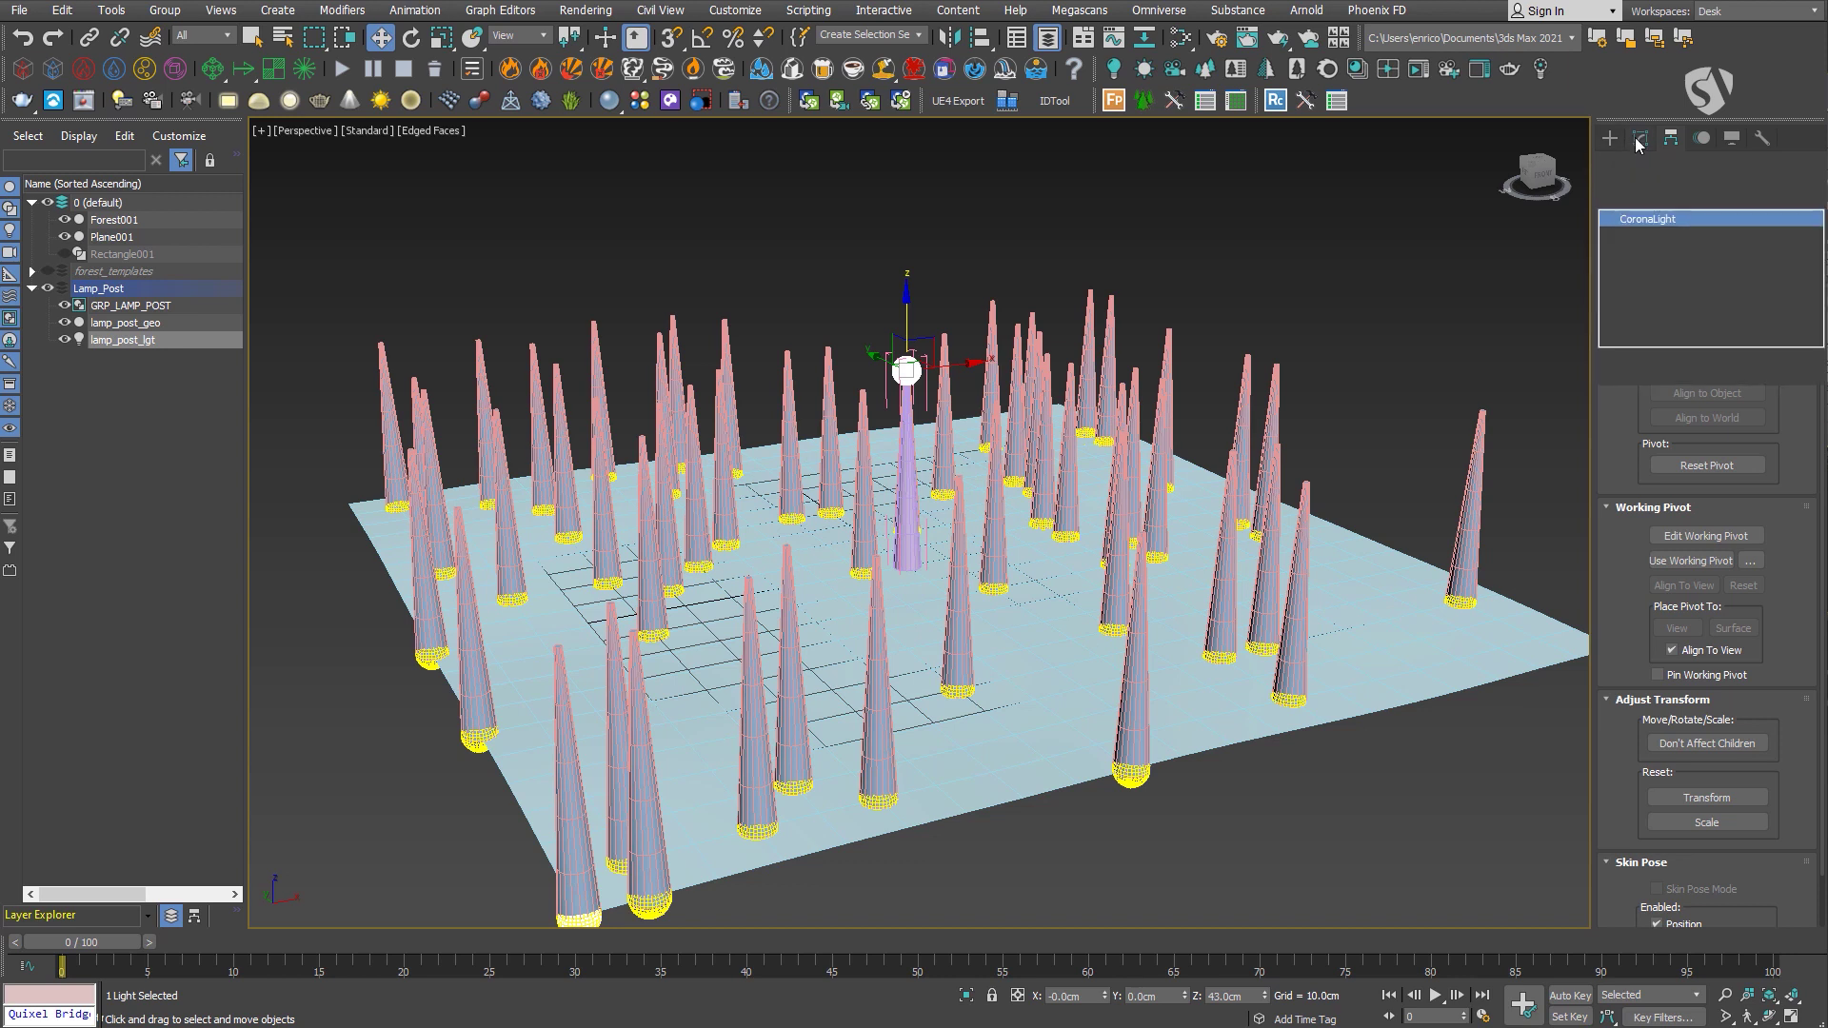
Remove Plane001 from Forest001's surfaces and hide Plane001.
{"action": "left_click", "coordinate": [113, 220]}
{"action": "scroll", "coordinate": [1660, 604], "scroll_direction": "down", "scroll_amount": 5}
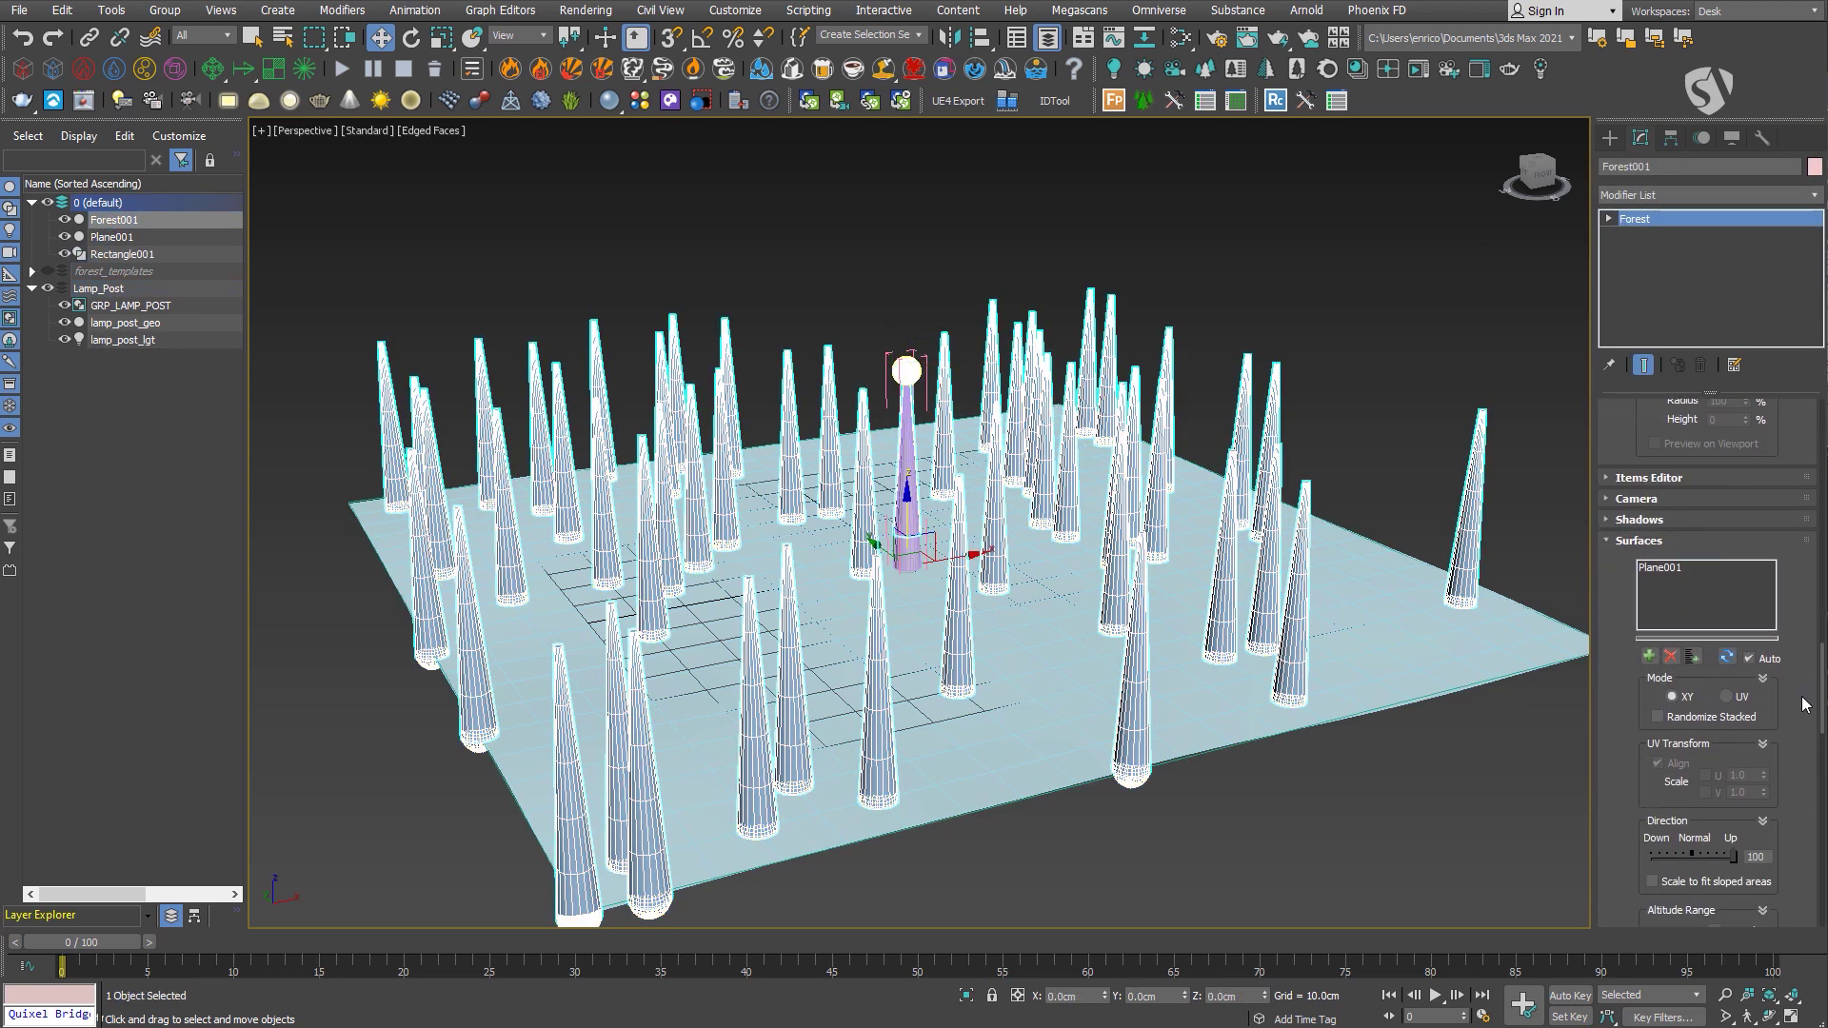
{"action": "left_click", "coordinate": [1663, 570]}
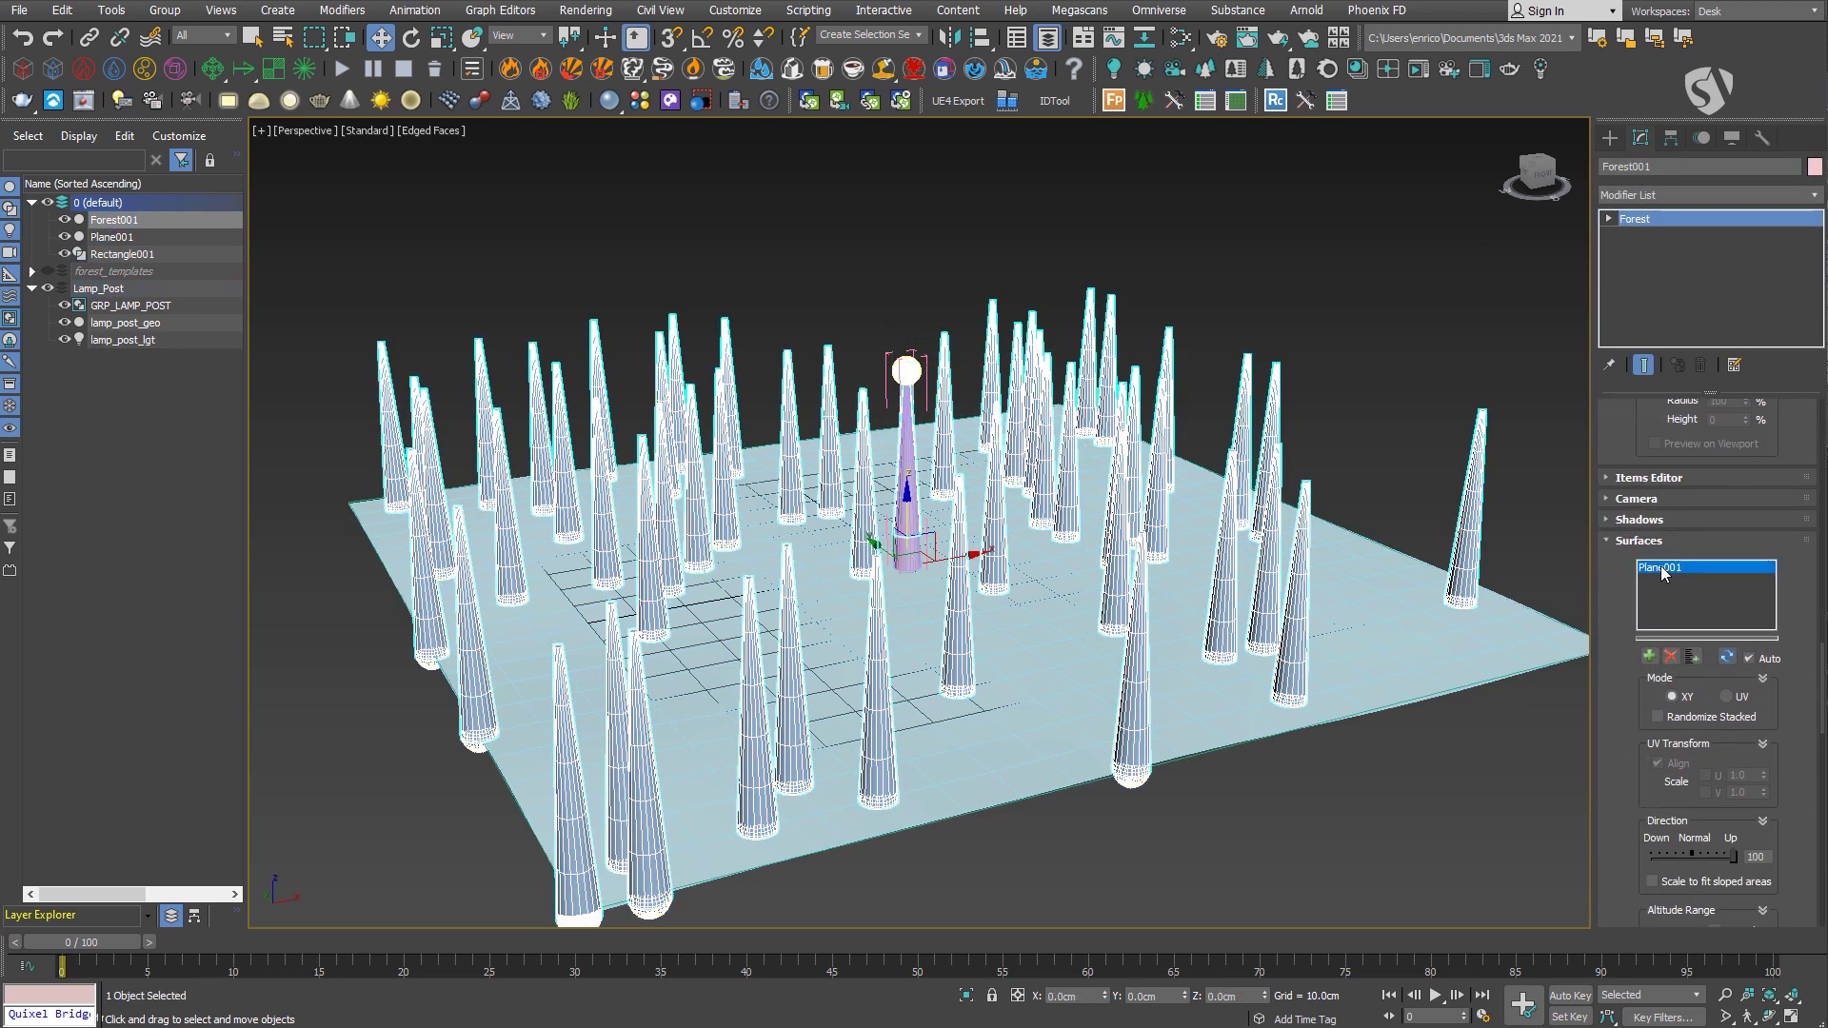
{"action": "left_click", "coordinate": [1672, 657]}
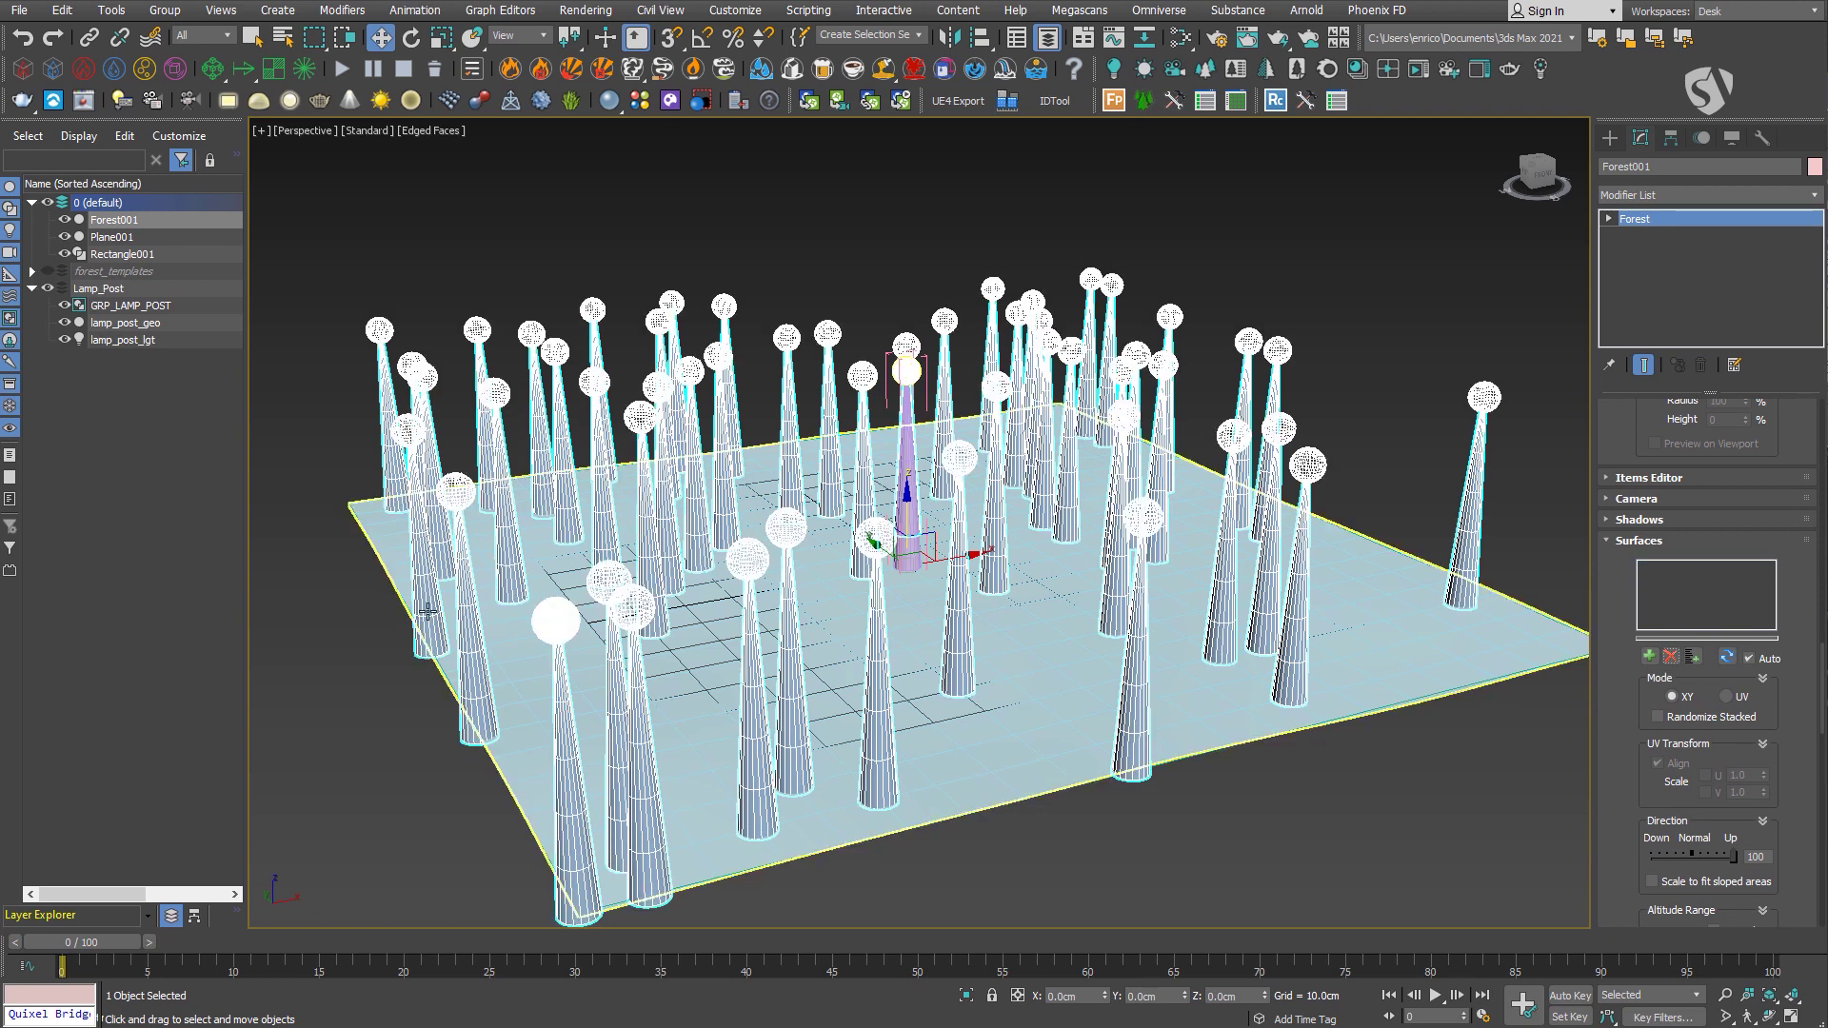
{"action": "left_click", "coordinate": [65, 237]}
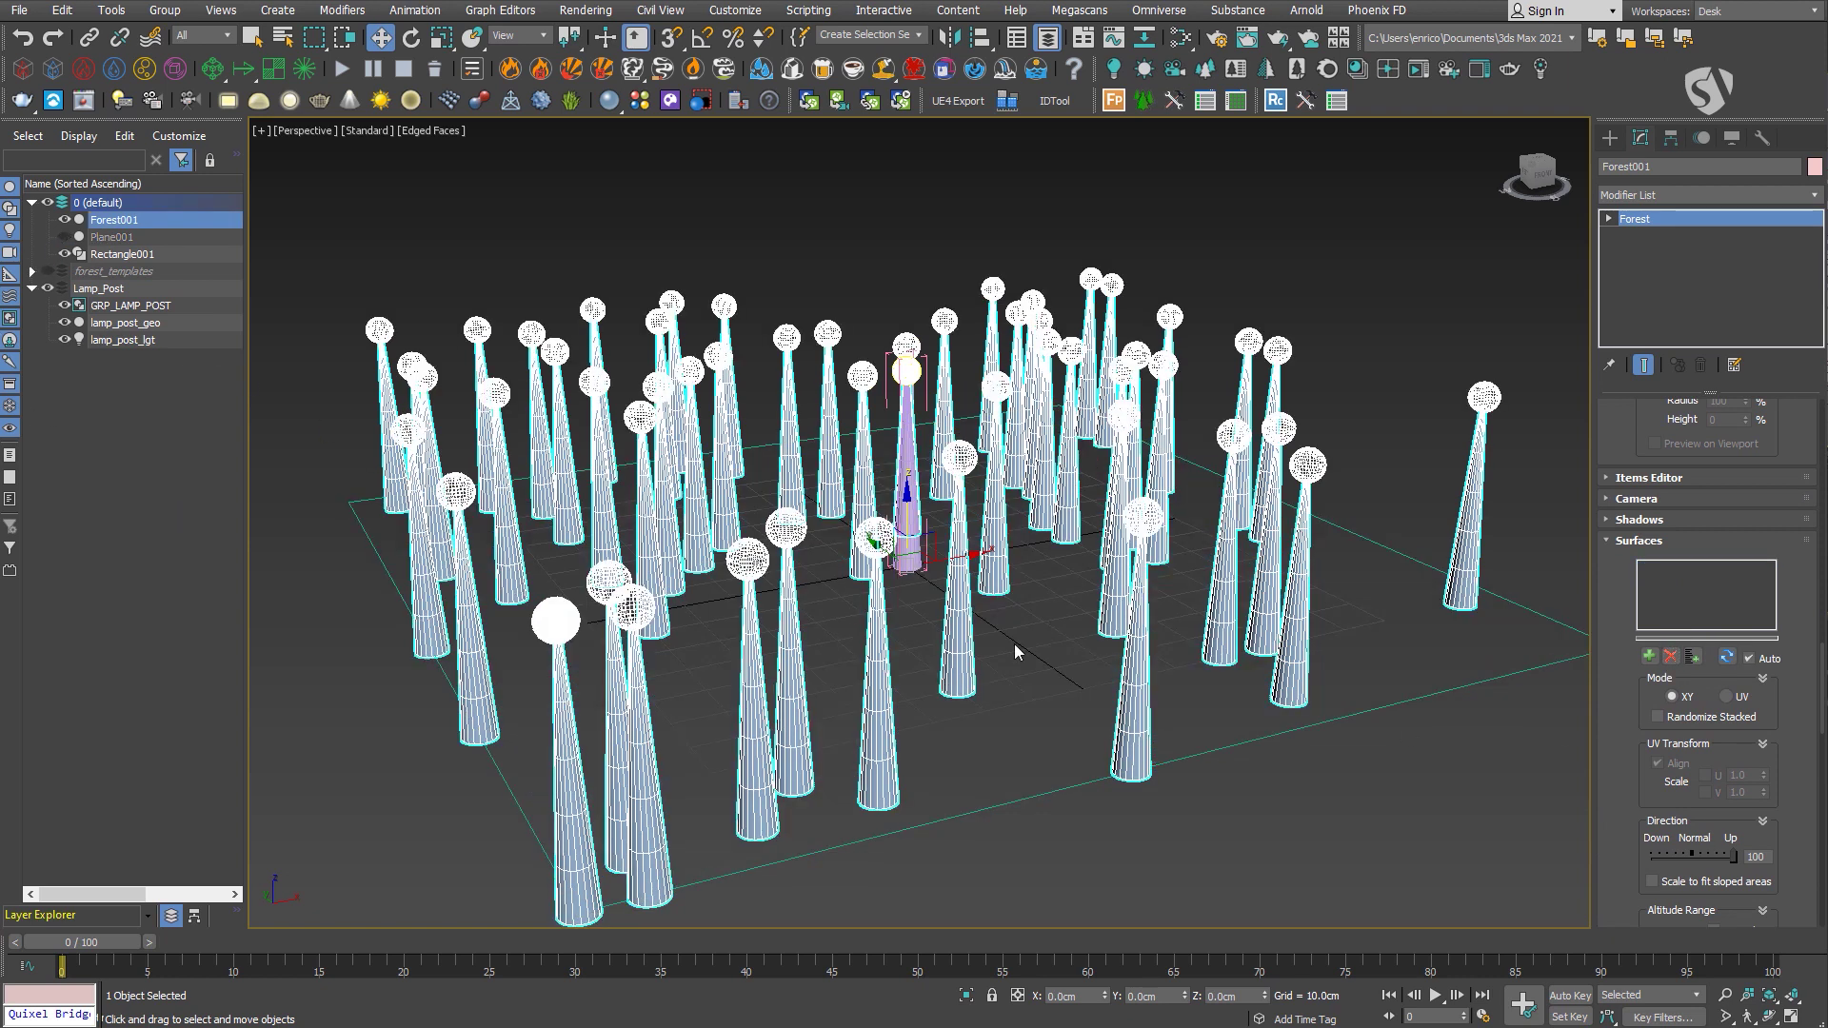
Turn on Forest random translation and test rotation, leaving rotation off.
{"action": "left_click", "coordinate": [1039, 646]}
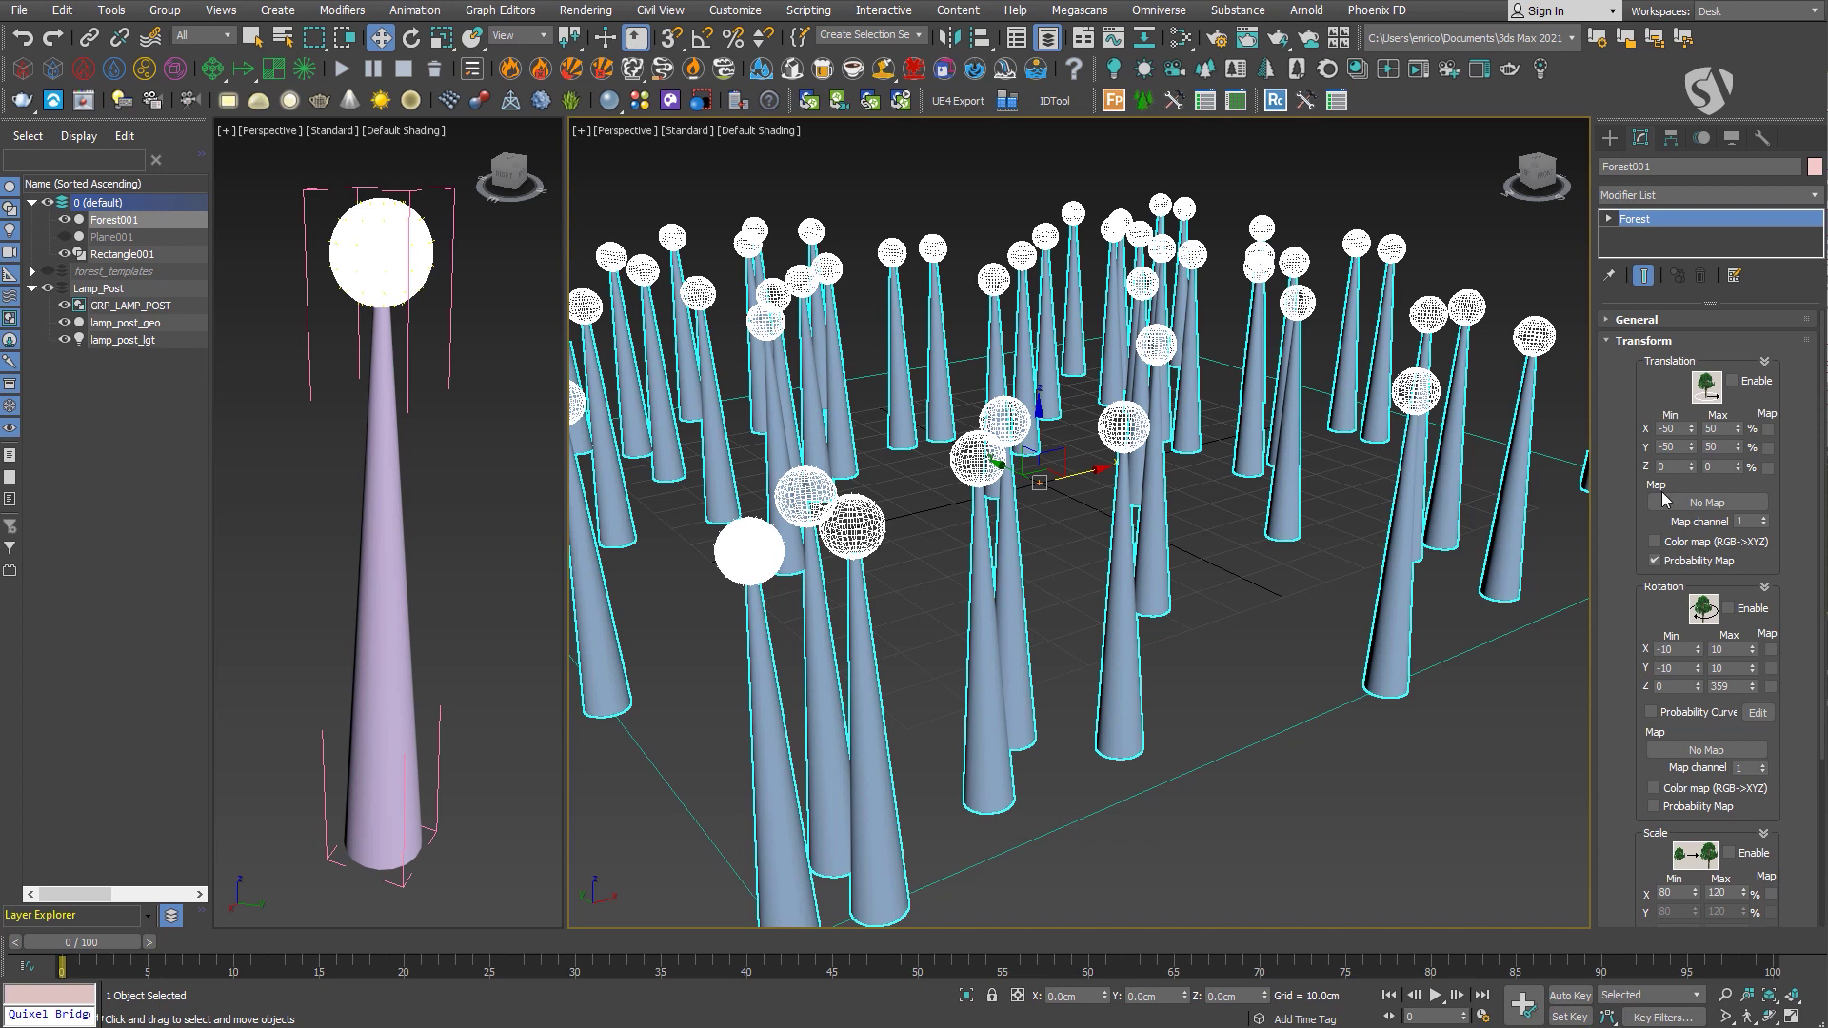
{"action": "left_click", "coordinate": [1731, 381]}
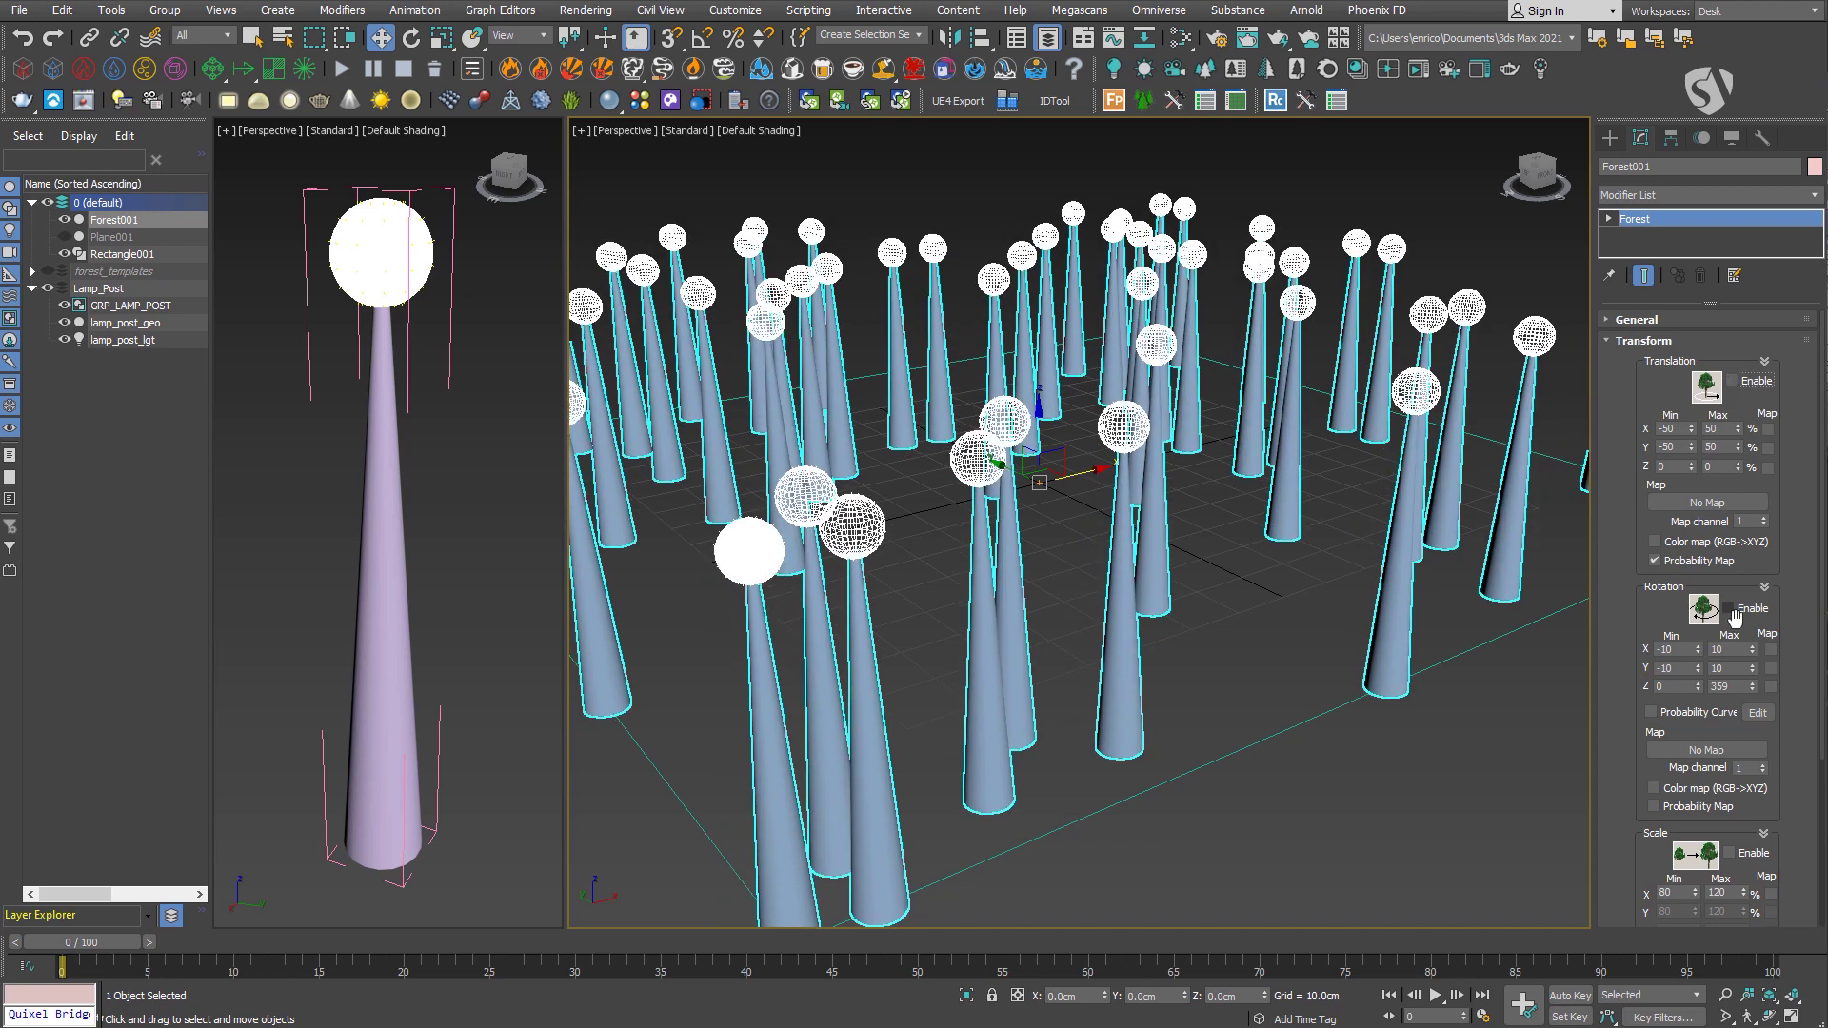
{"action": "left_click", "coordinate": [1728, 610]}
{"action": "left_click", "coordinate": [1728, 609]}
{"action": "left_click", "coordinate": [1728, 609]}
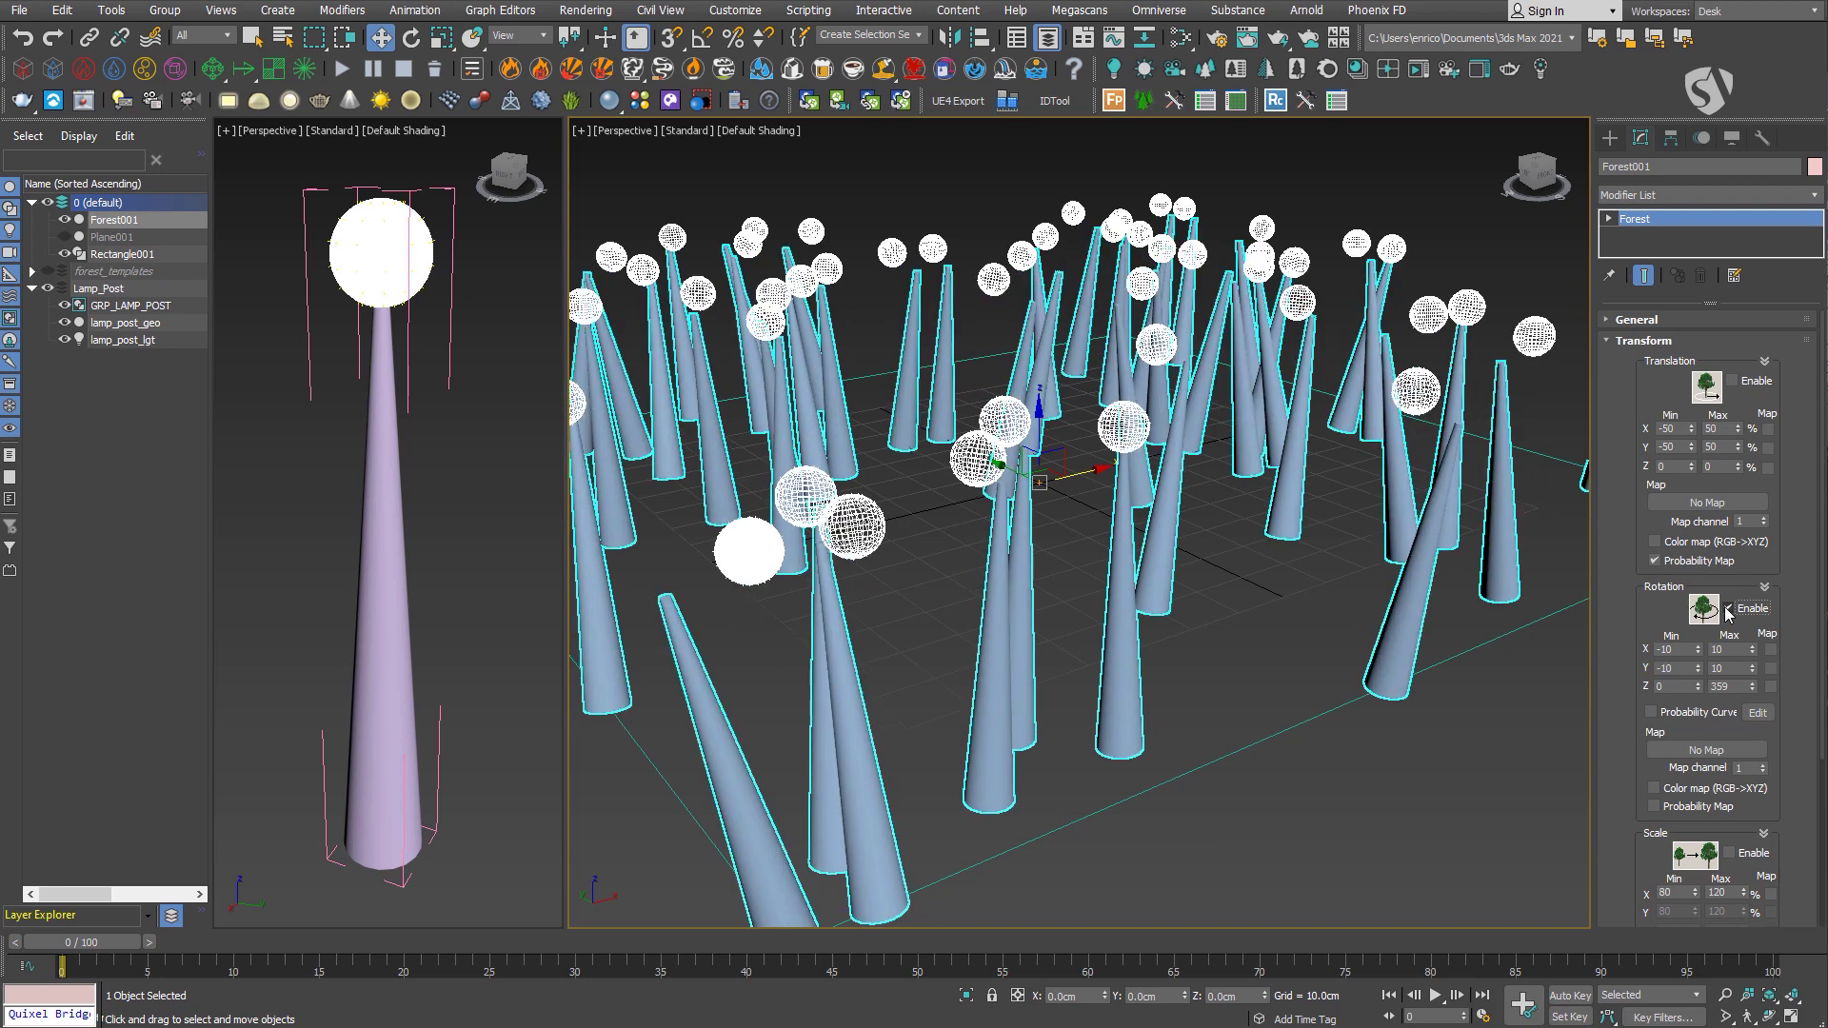
{"action": "left_click", "coordinate": [1728, 609]}
Reset lamp_post_lgt's pivot Z to 0 at the post base.
{"action": "left_click", "coordinate": [160, 341]}
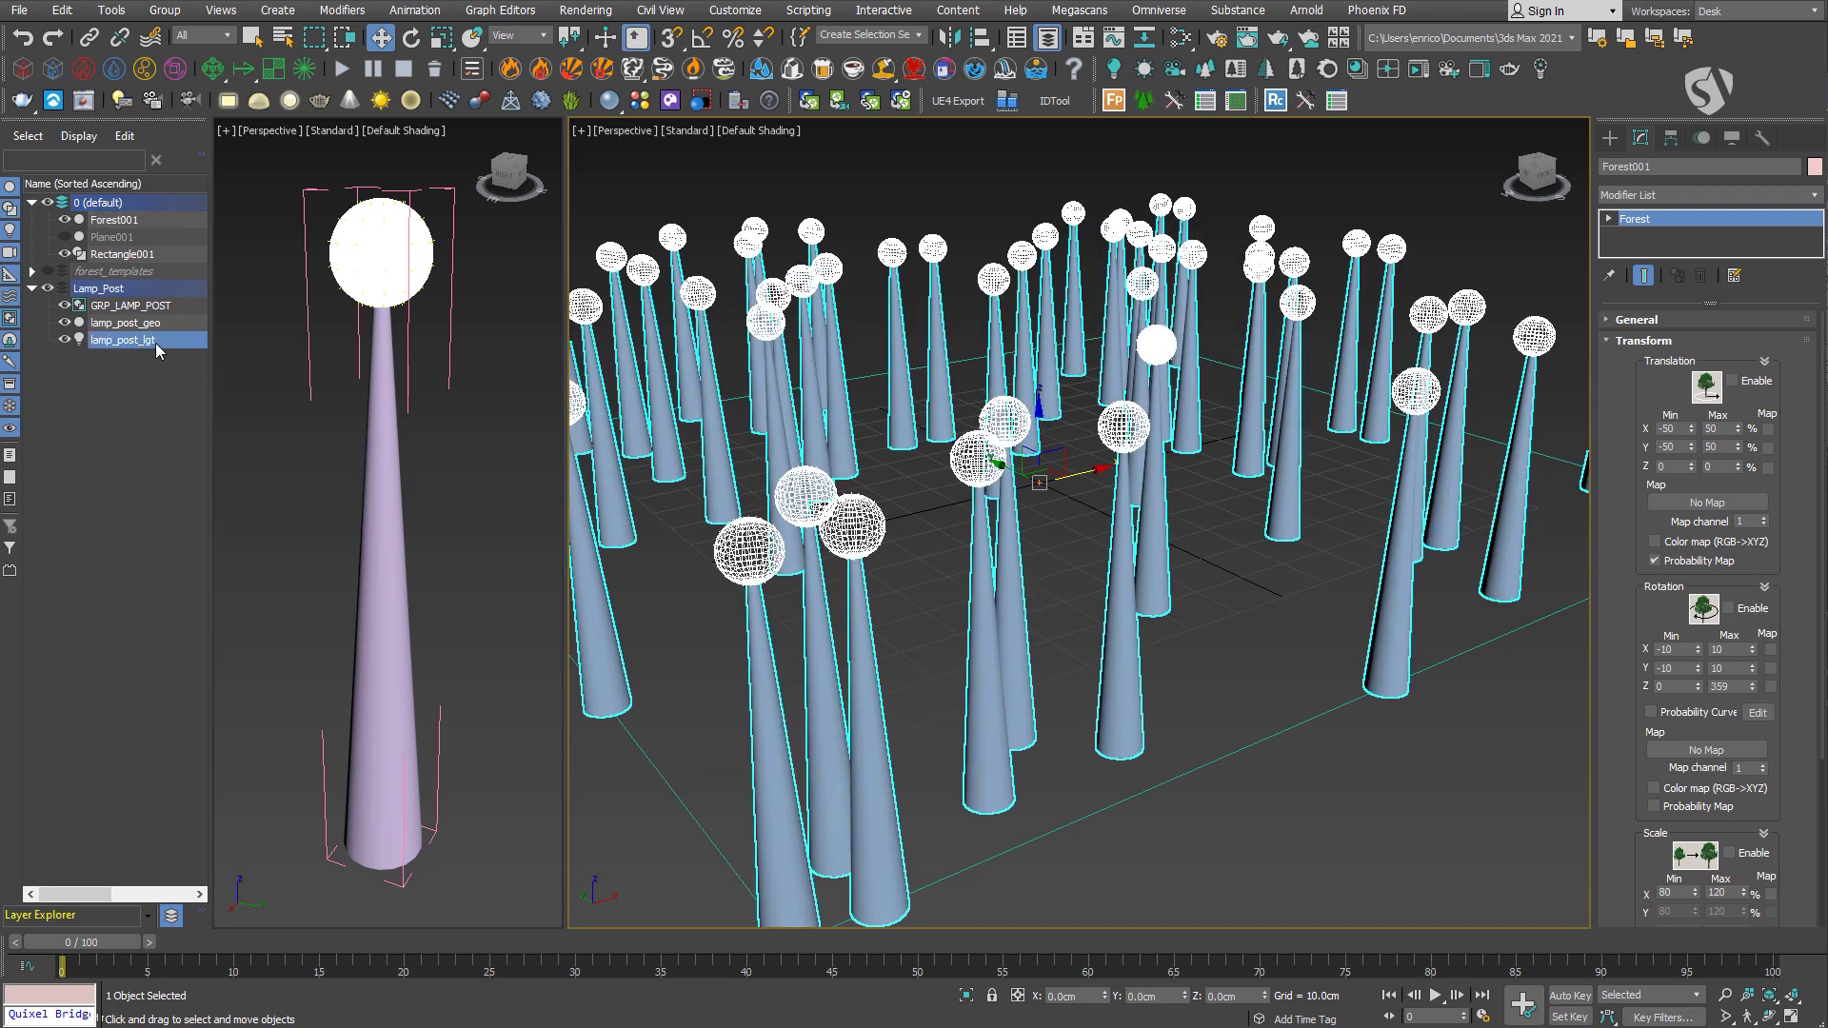
{"action": "left_click", "coordinate": [1671, 138]}
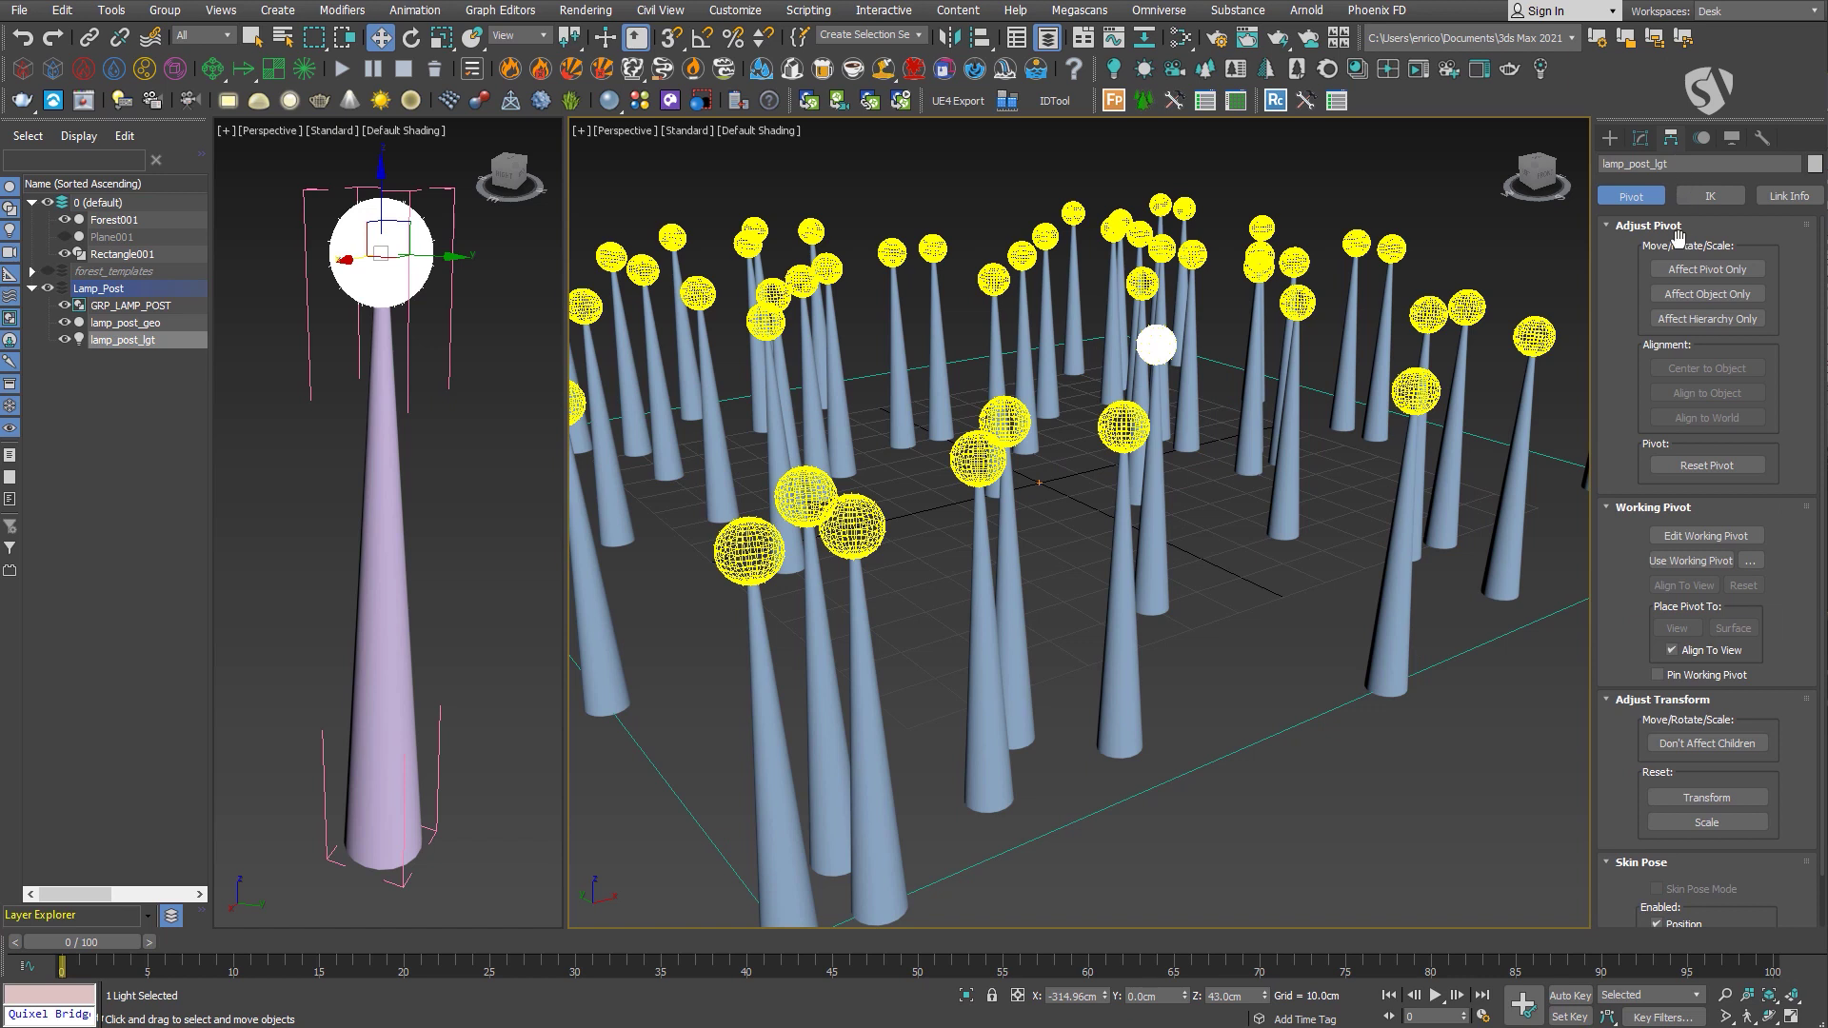
{"action": "left_click", "coordinate": [1708, 270]}
{"action": "right_click", "coordinate": [1266, 995]}
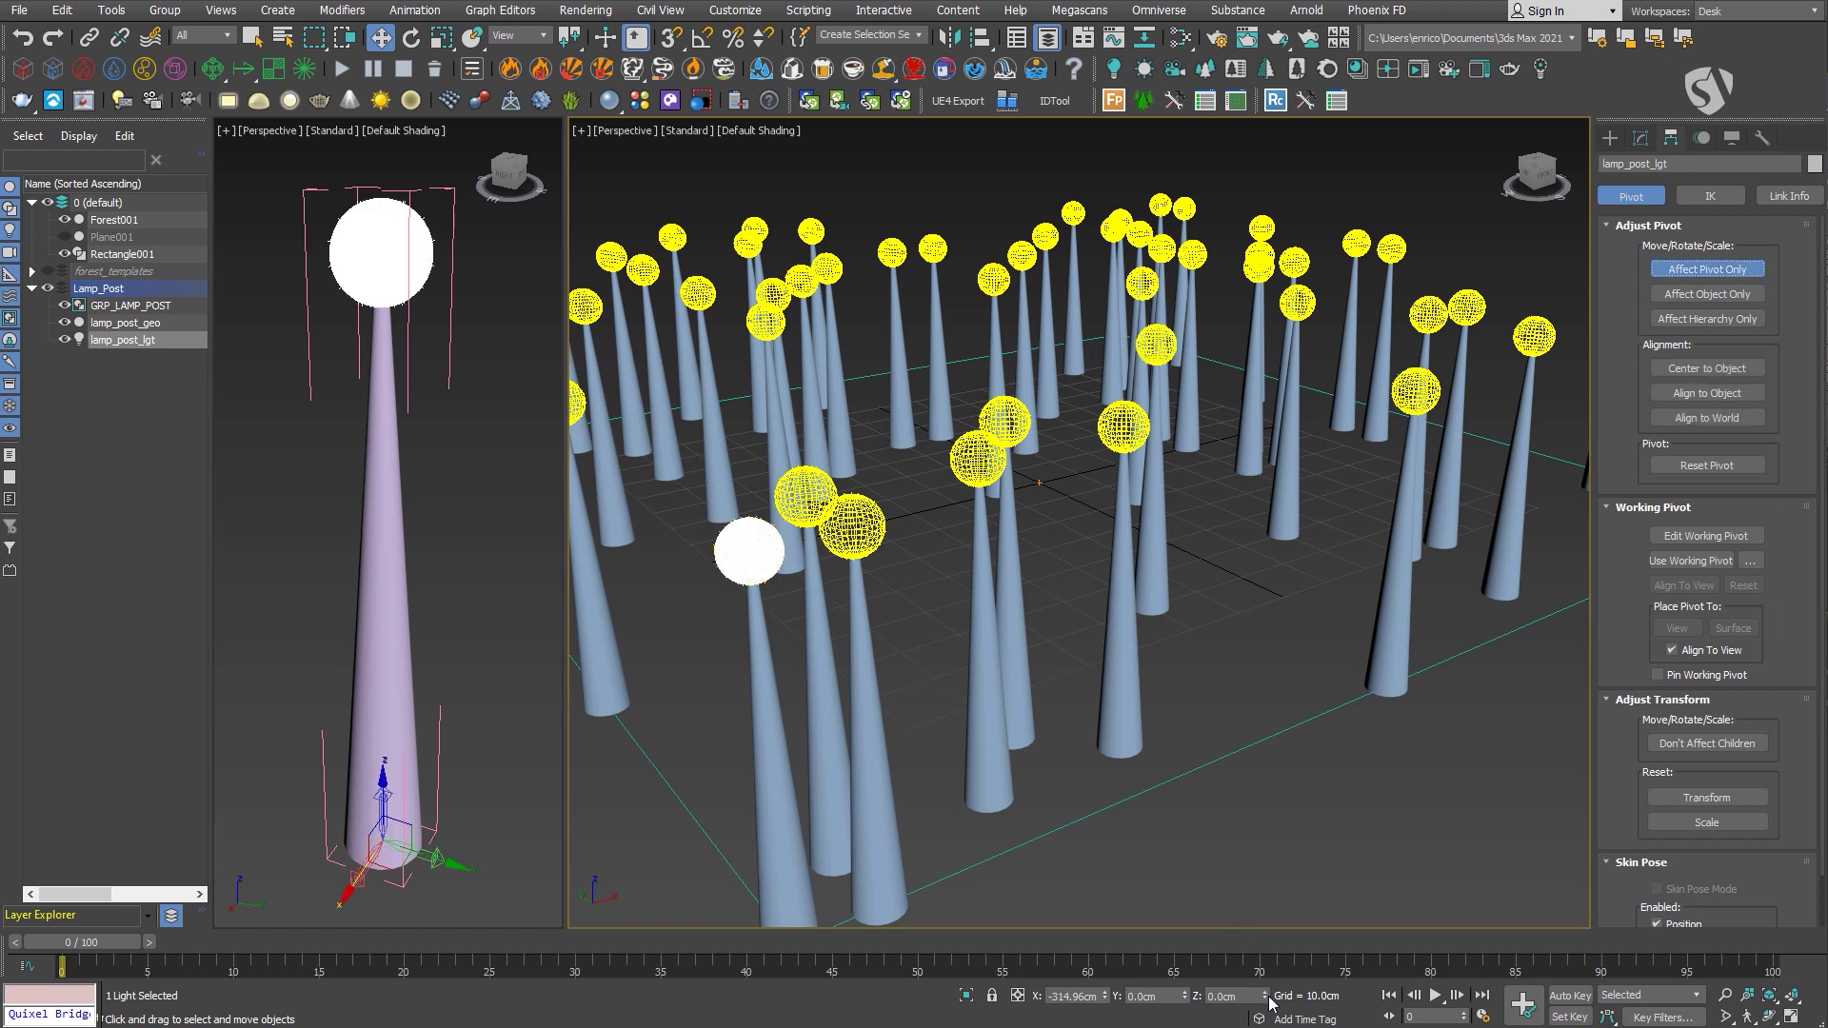
{"action": "left_click", "coordinate": [1640, 138]}
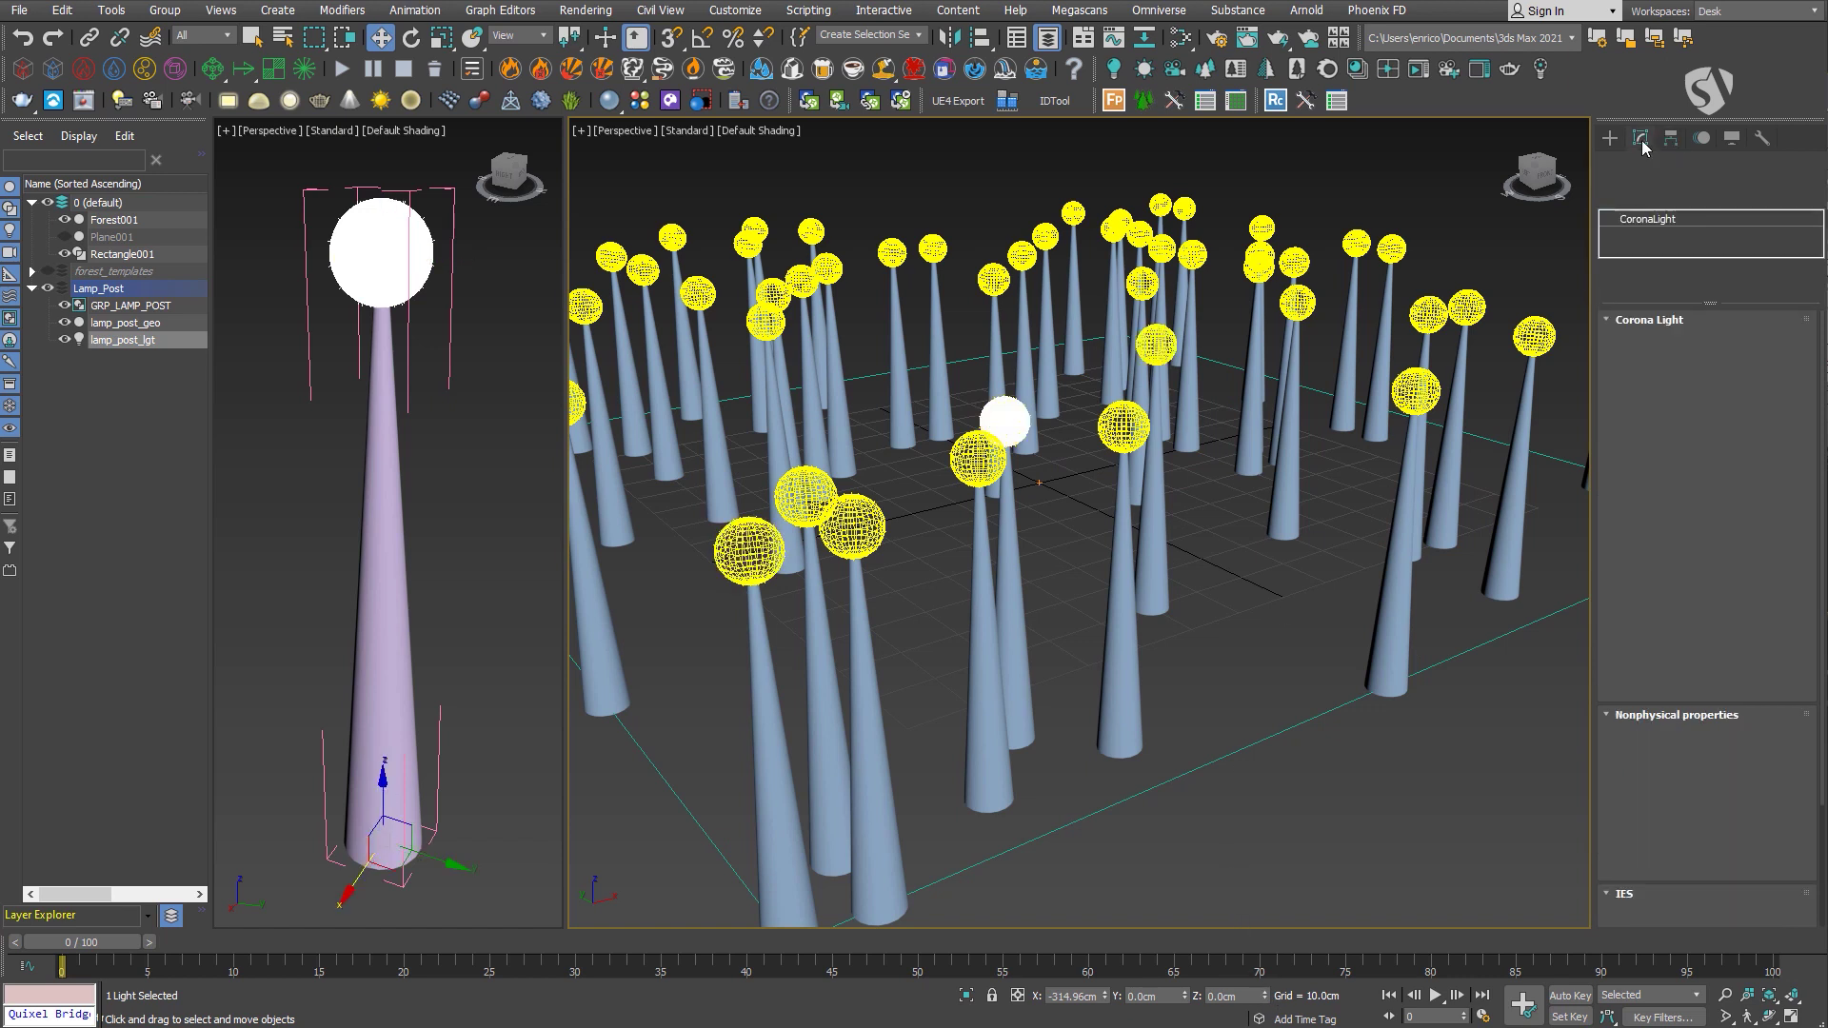
Re-test Forest001's translation and rotation options, ending with posts upright.
{"action": "left_click", "coordinate": [117, 222]}
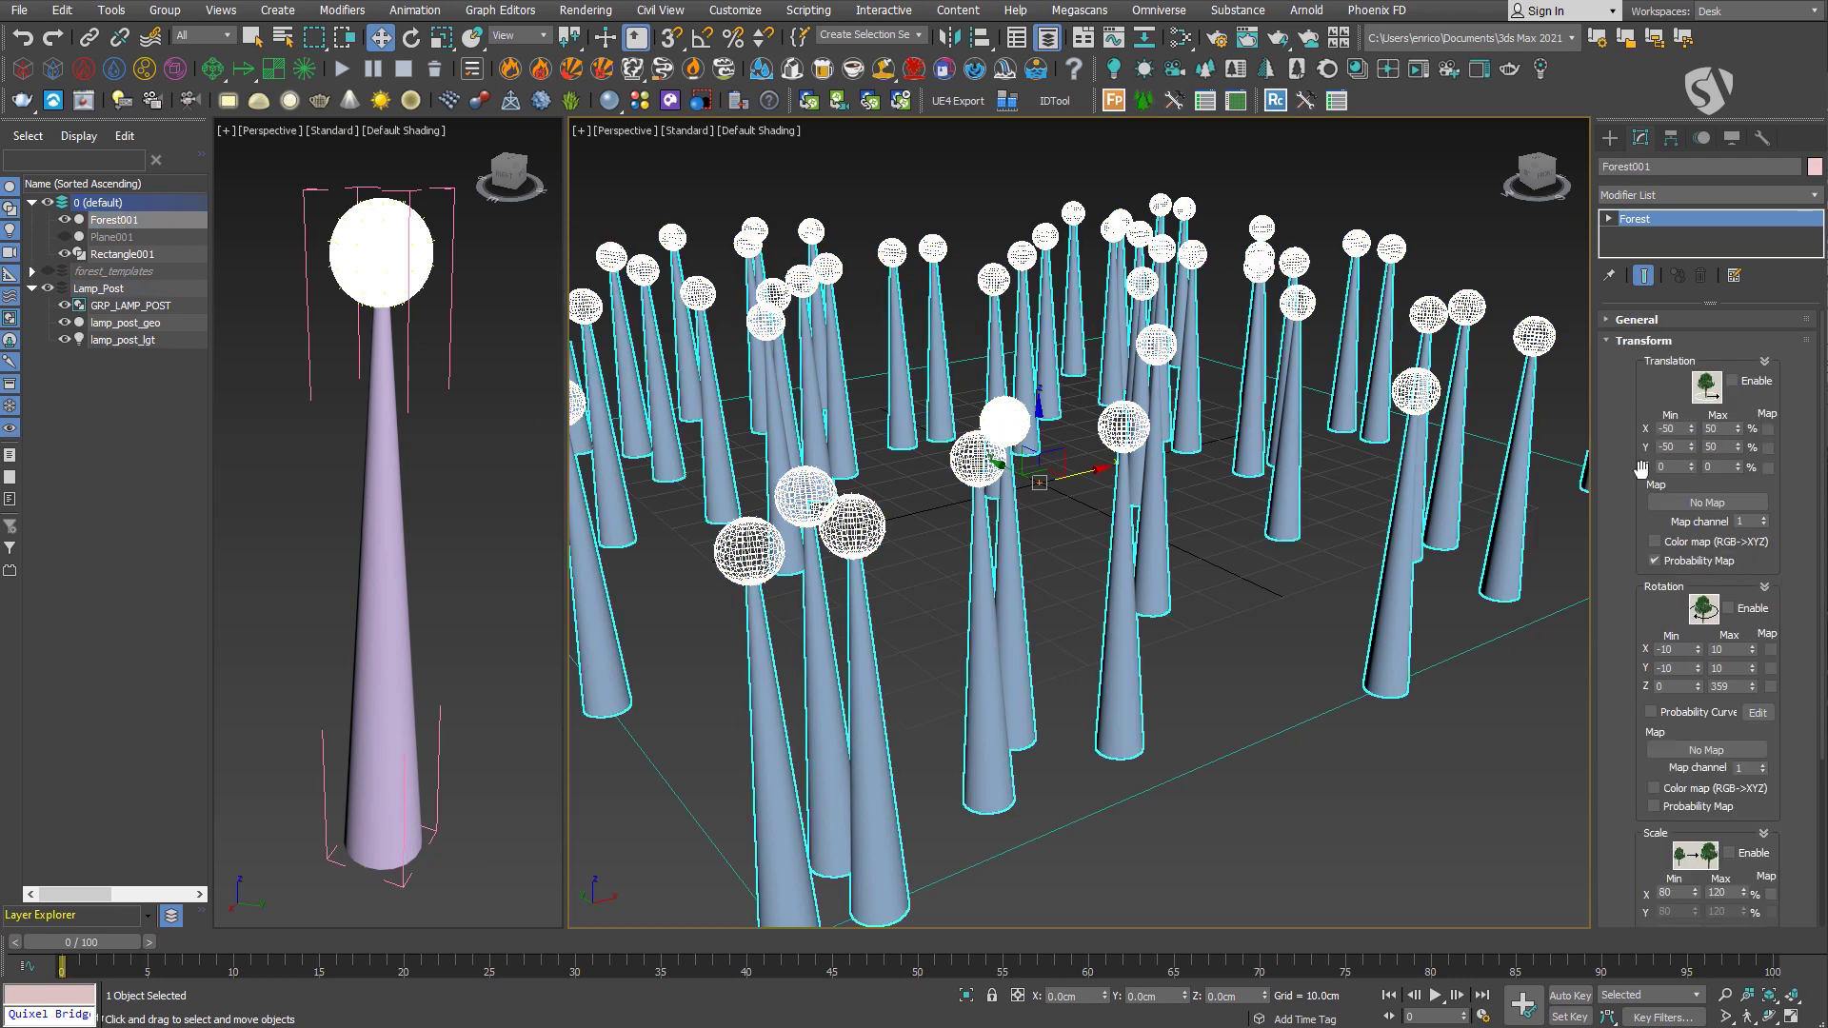
{"action": "left_click", "coordinate": [1732, 382]}
{"action": "left_click", "coordinate": [1732, 382]}
{"action": "left_click", "coordinate": [1731, 382]}
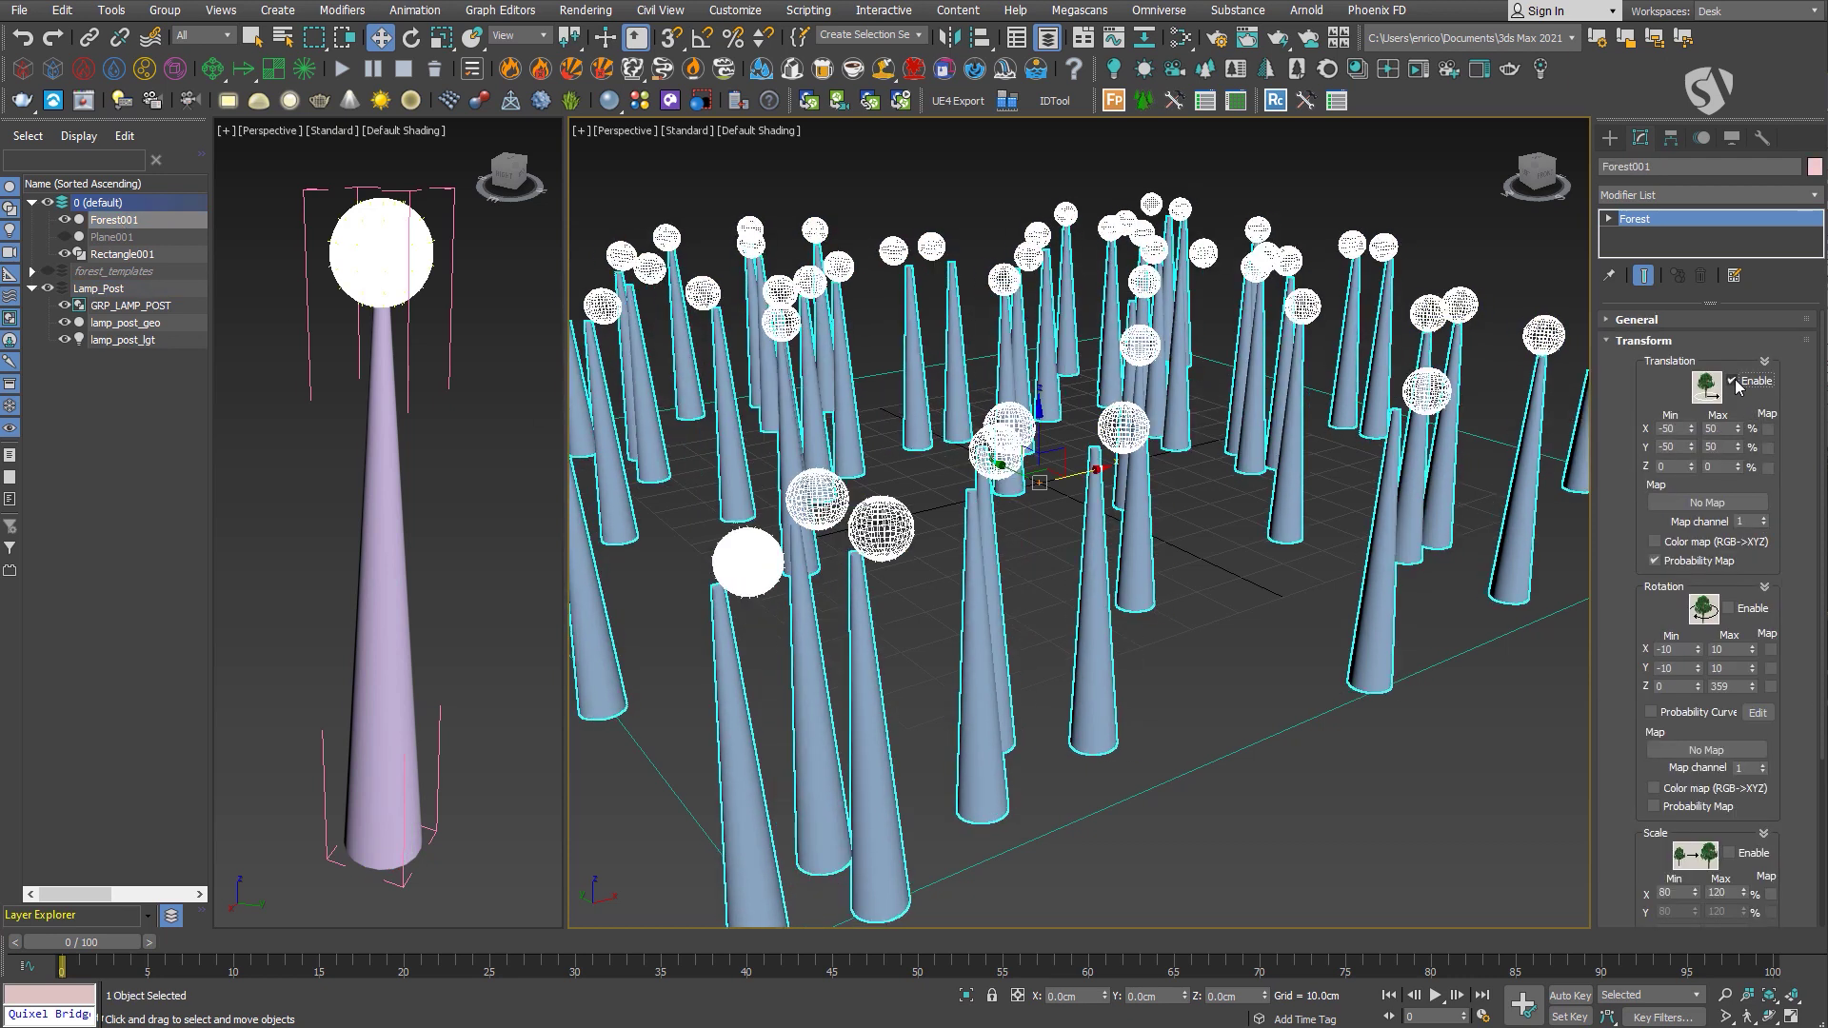
{"action": "left_click", "coordinate": [1732, 382]}
{"action": "left_click", "coordinate": [1728, 610]}
{"action": "left_click", "coordinate": [1728, 610]}
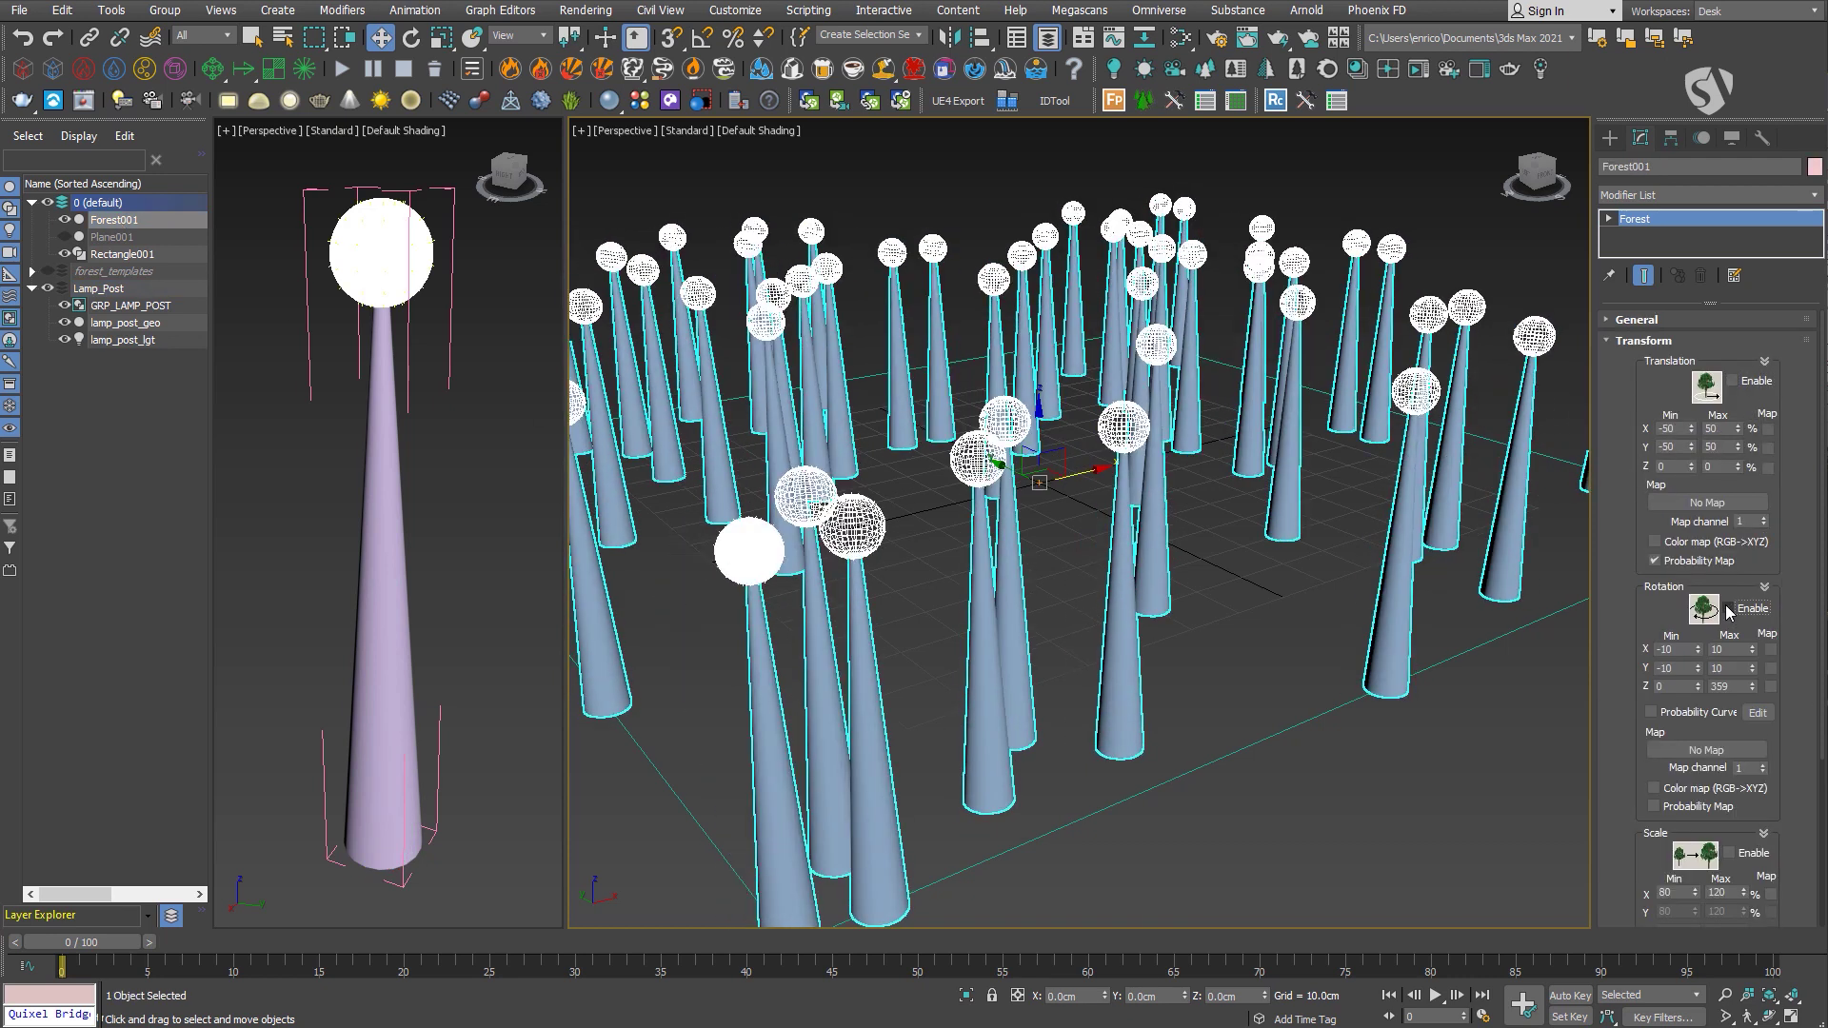
{"action": "left_click", "coordinate": [1728, 610]}
{"action": "left_click", "coordinate": [1728, 609]}
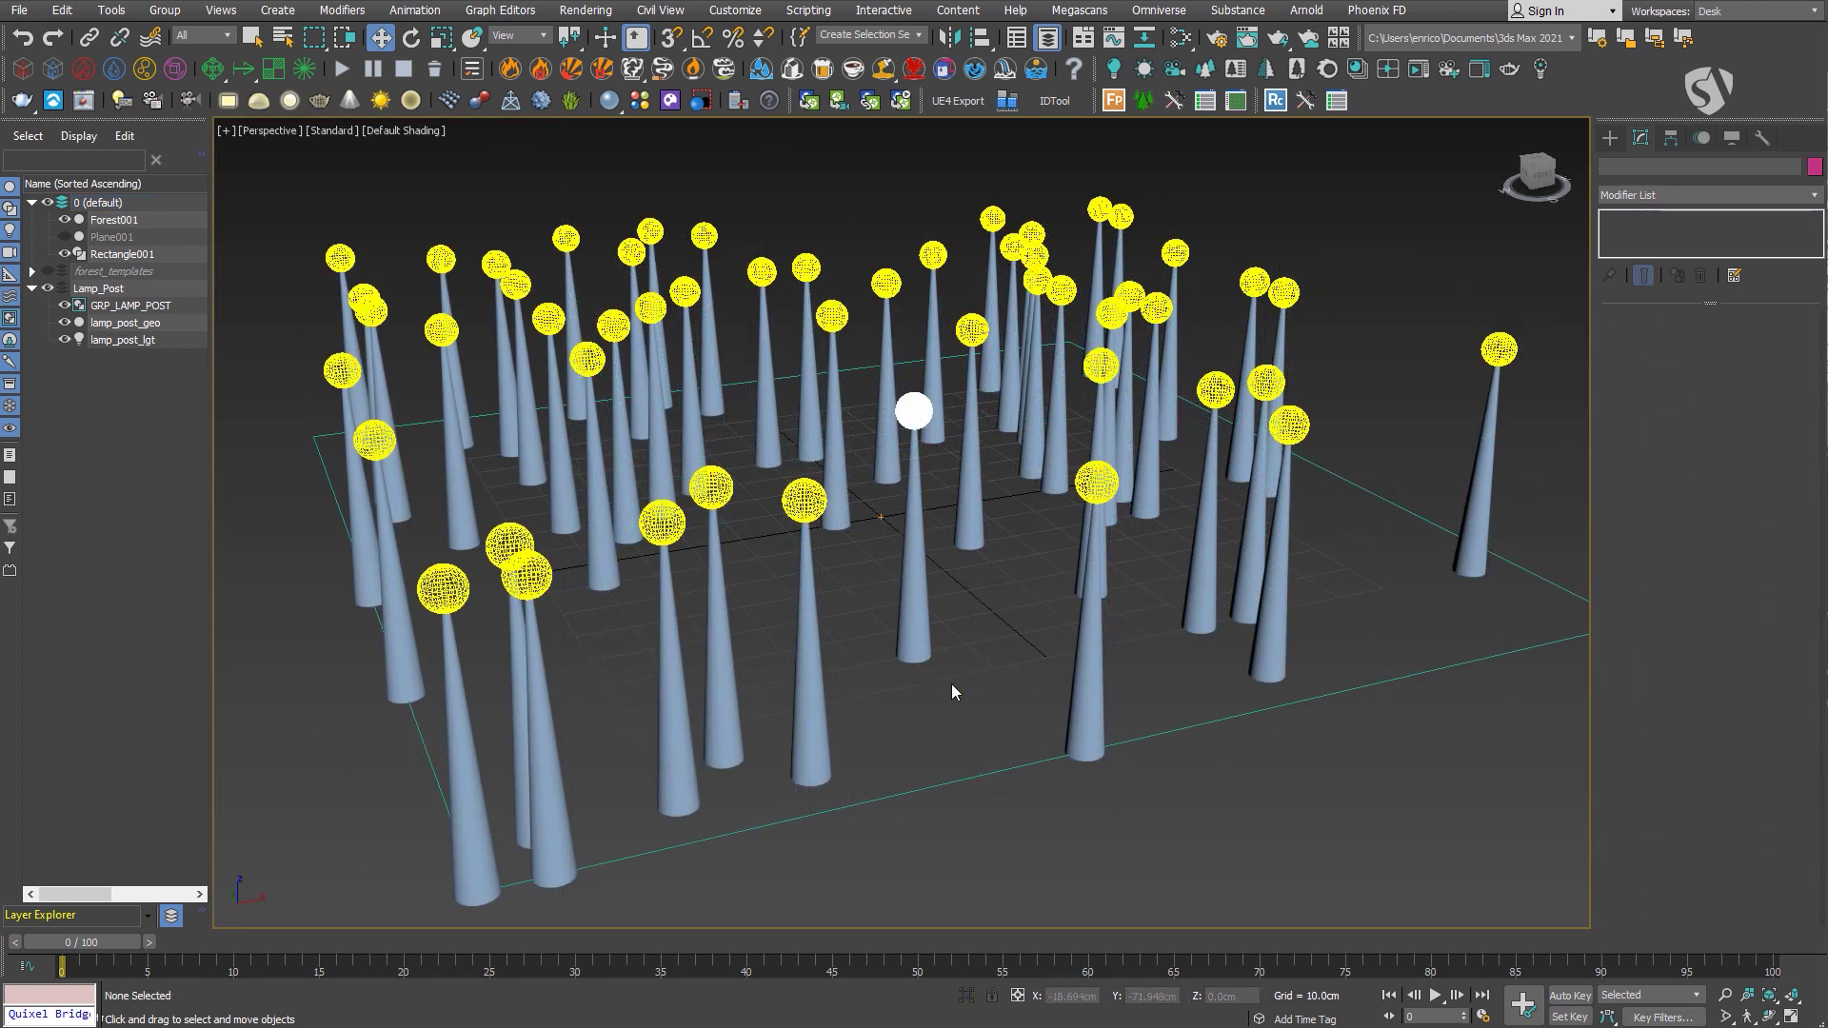
Add a Forest Color map node, Map #1, in the Slate Material Editor.
{"action": "left_click", "coordinate": [1186, 42]}
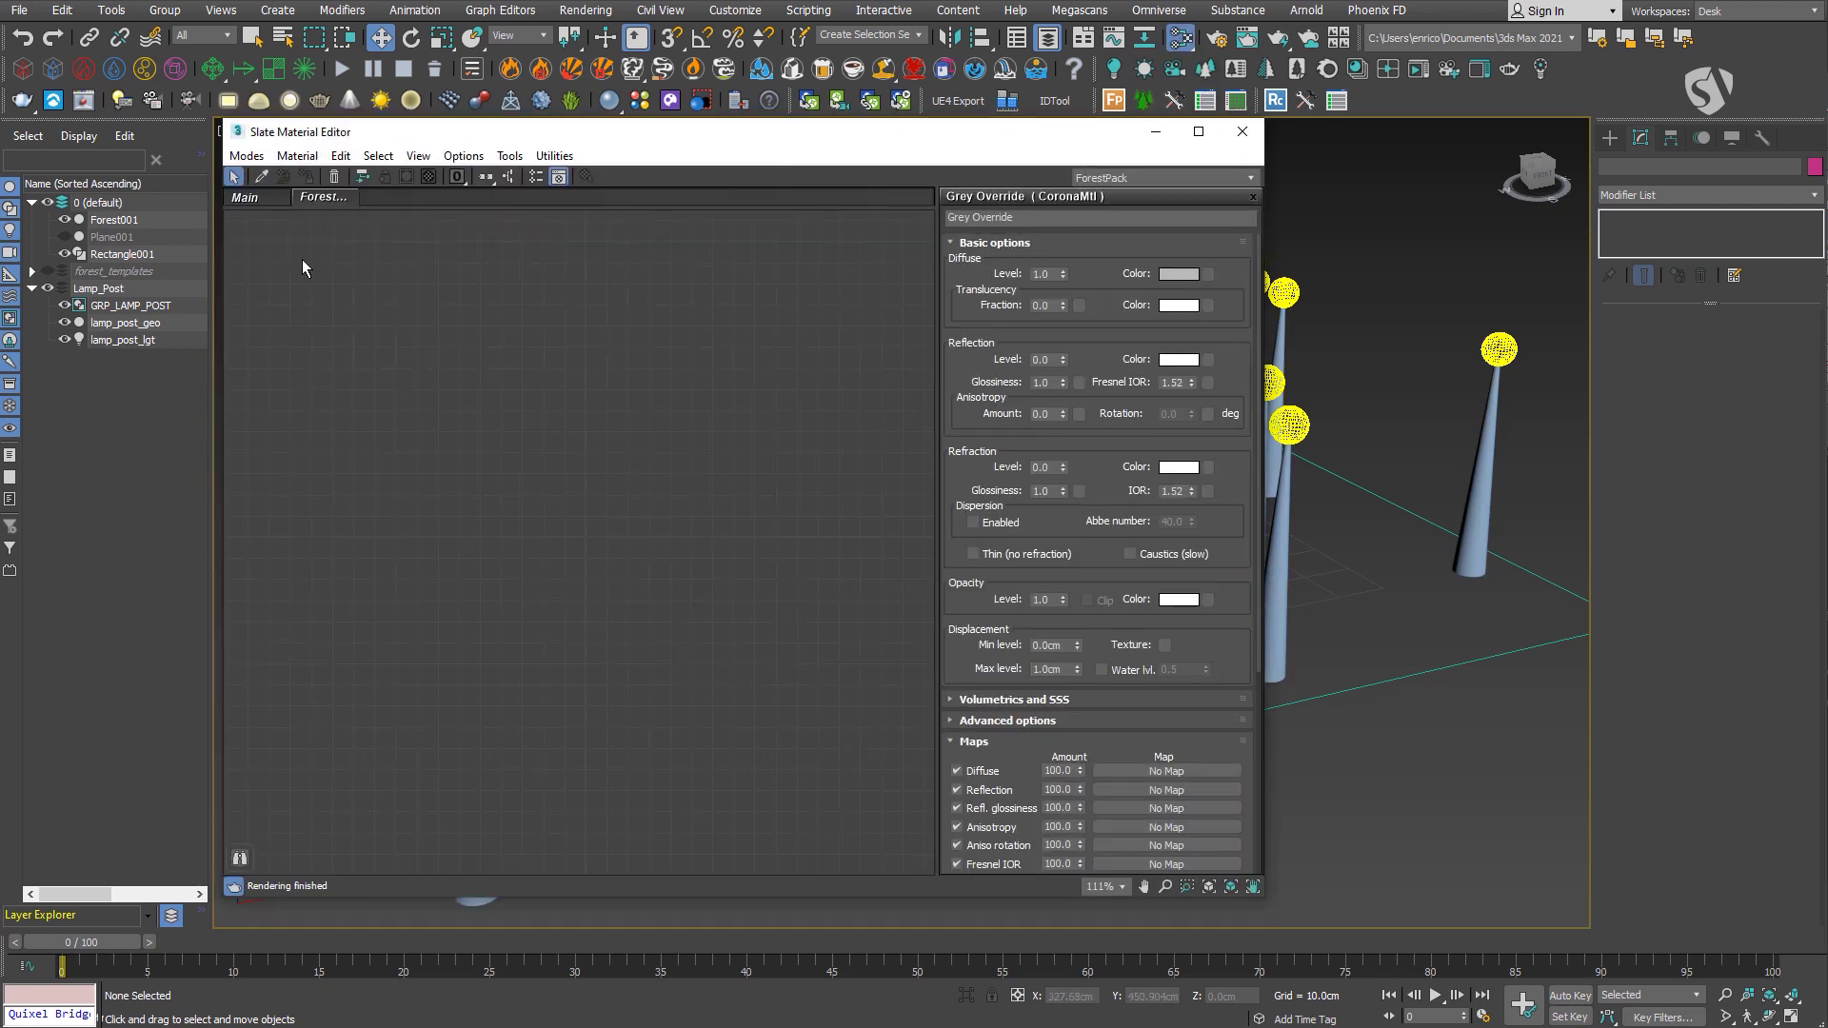
{"action": "right_click", "coordinate": [305, 263]}
{"action": "mouse_move", "coordinate": [352, 293]}
{"action": "mouse_move", "coordinate": [562, 314]}
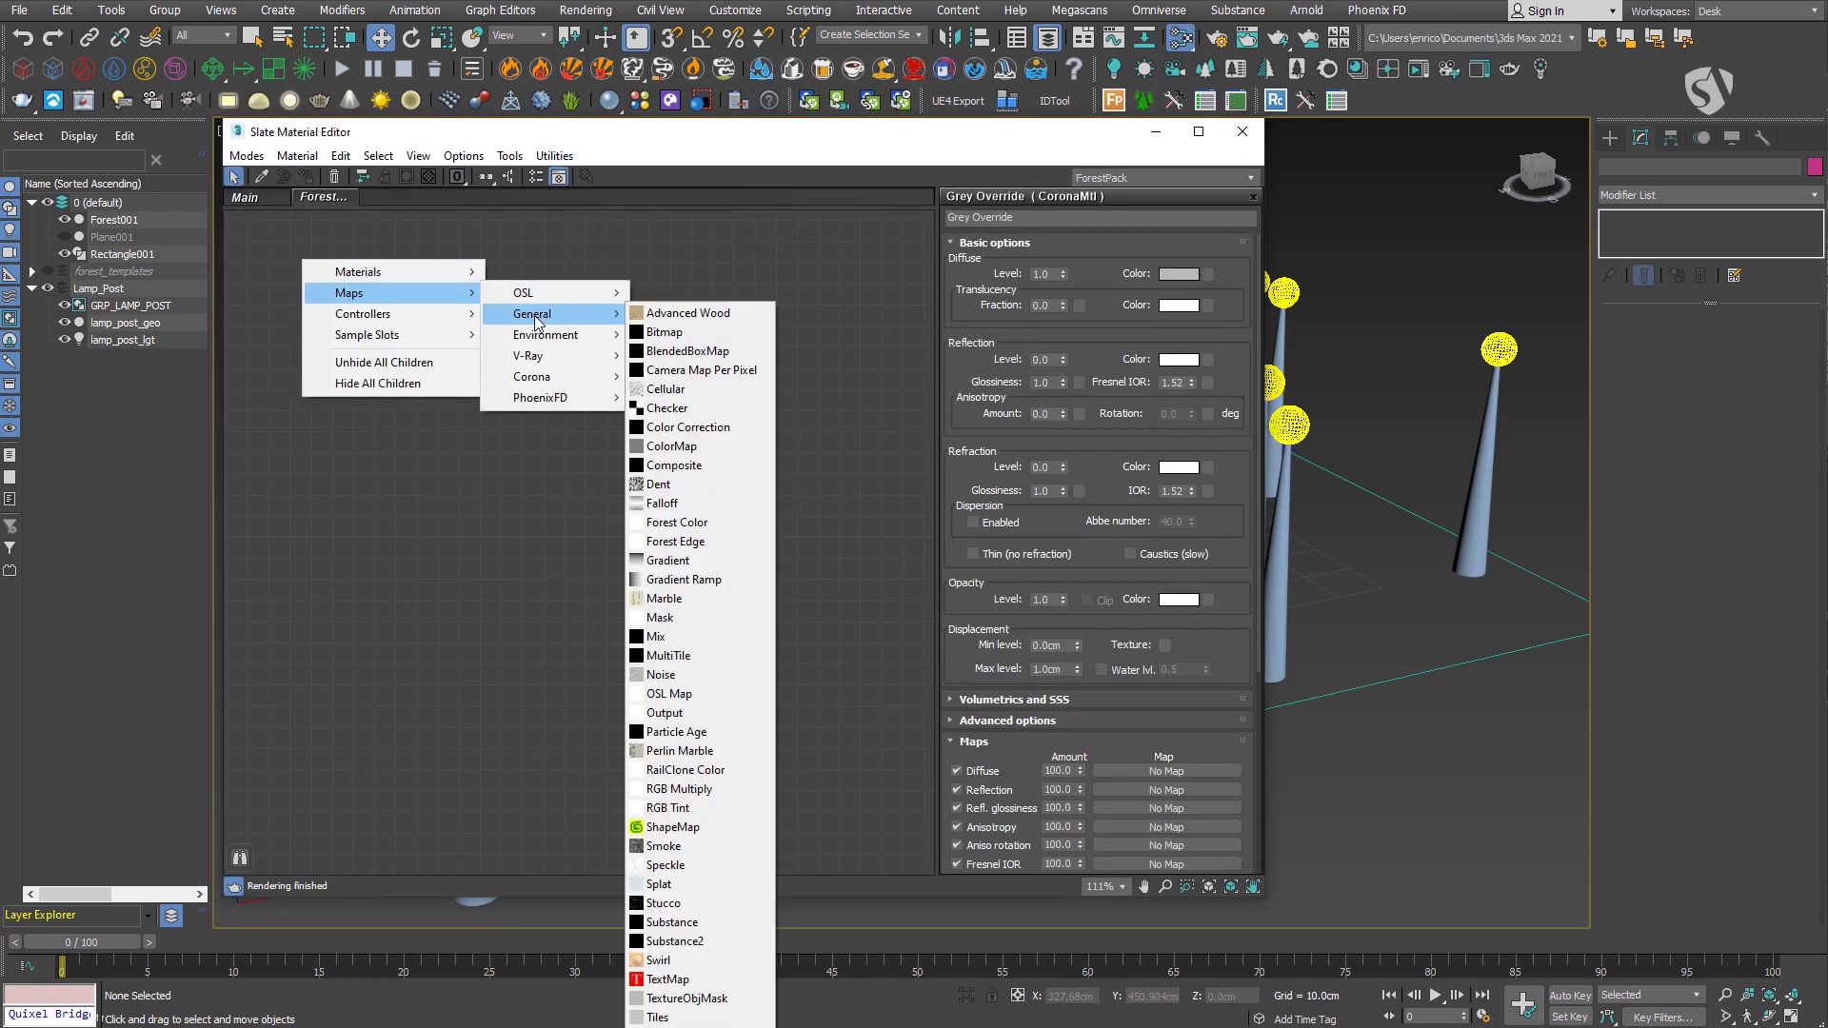
{"action": "left_click", "coordinate": [692, 524]}
{"action": "left_click_drag", "start_coordinate": [322, 276], "coordinate": [609, 392]}
{"action": "scroll", "coordinate": [610, 392], "scroll_direction": "up", "scroll_amount": 5}
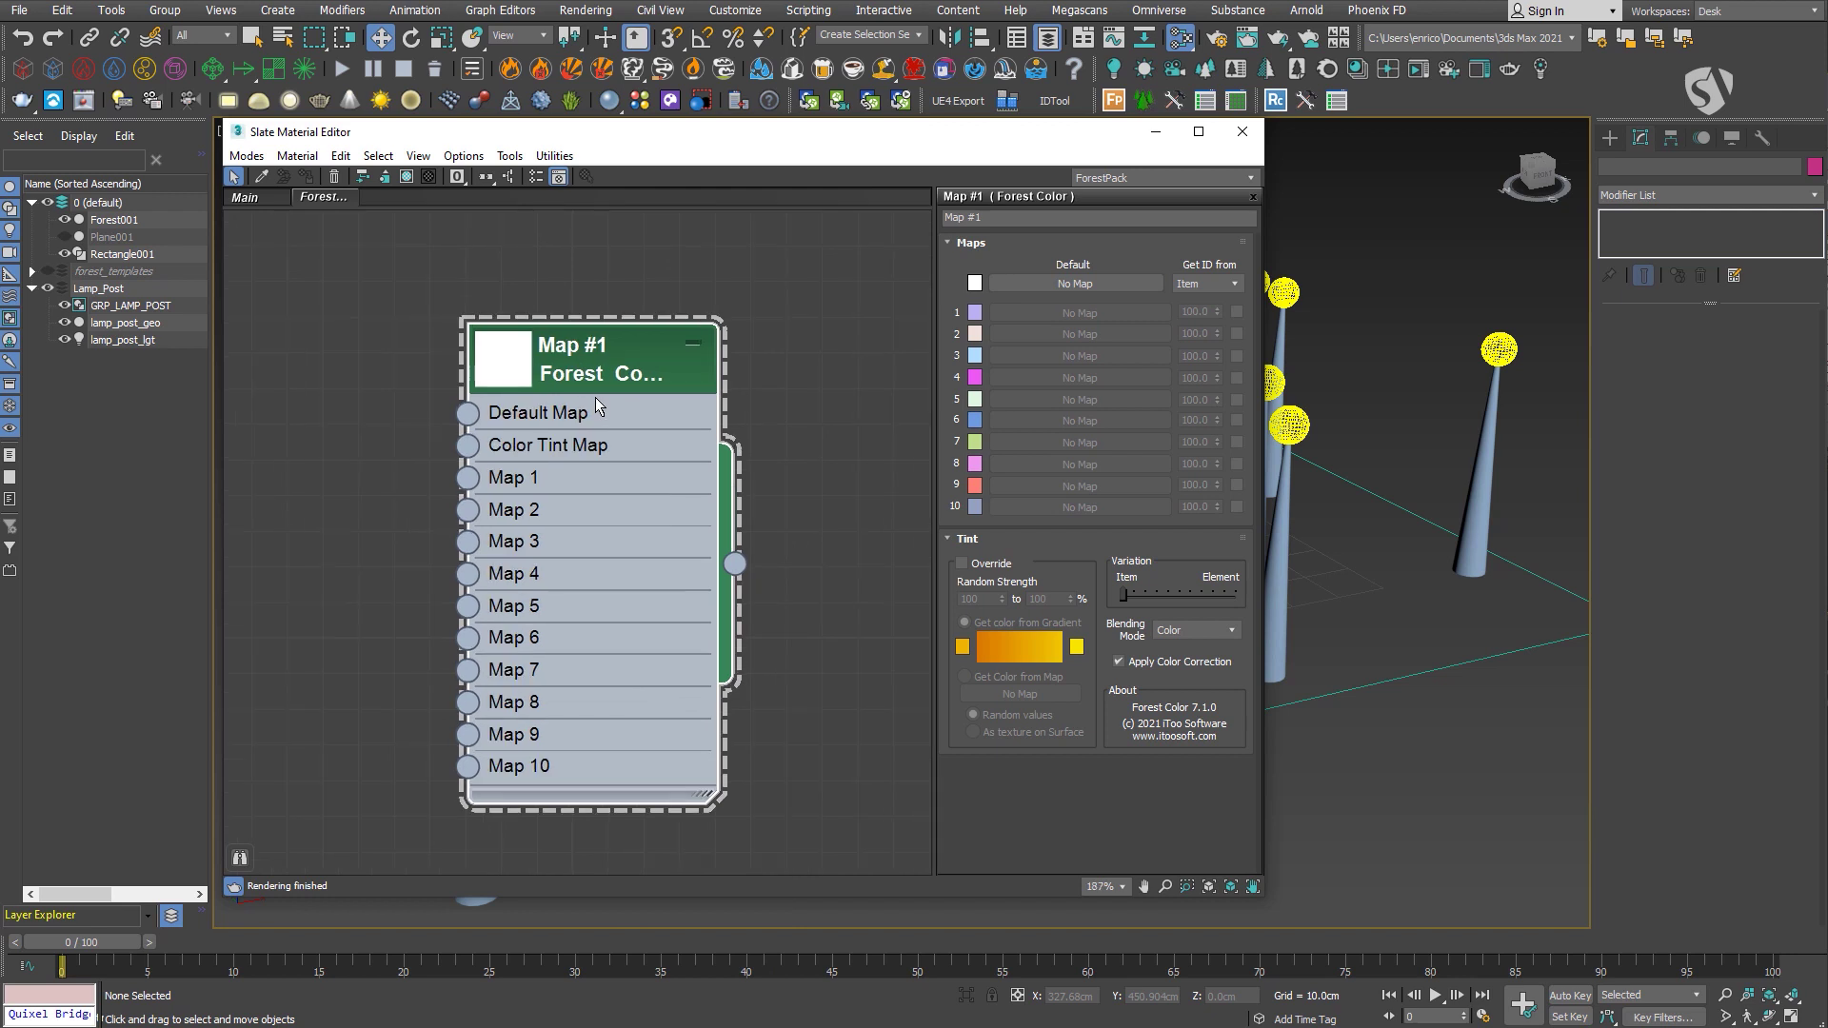
{"action": "middle_click_drag", "start_coordinate": [596, 332], "coordinate": [601, 308]}
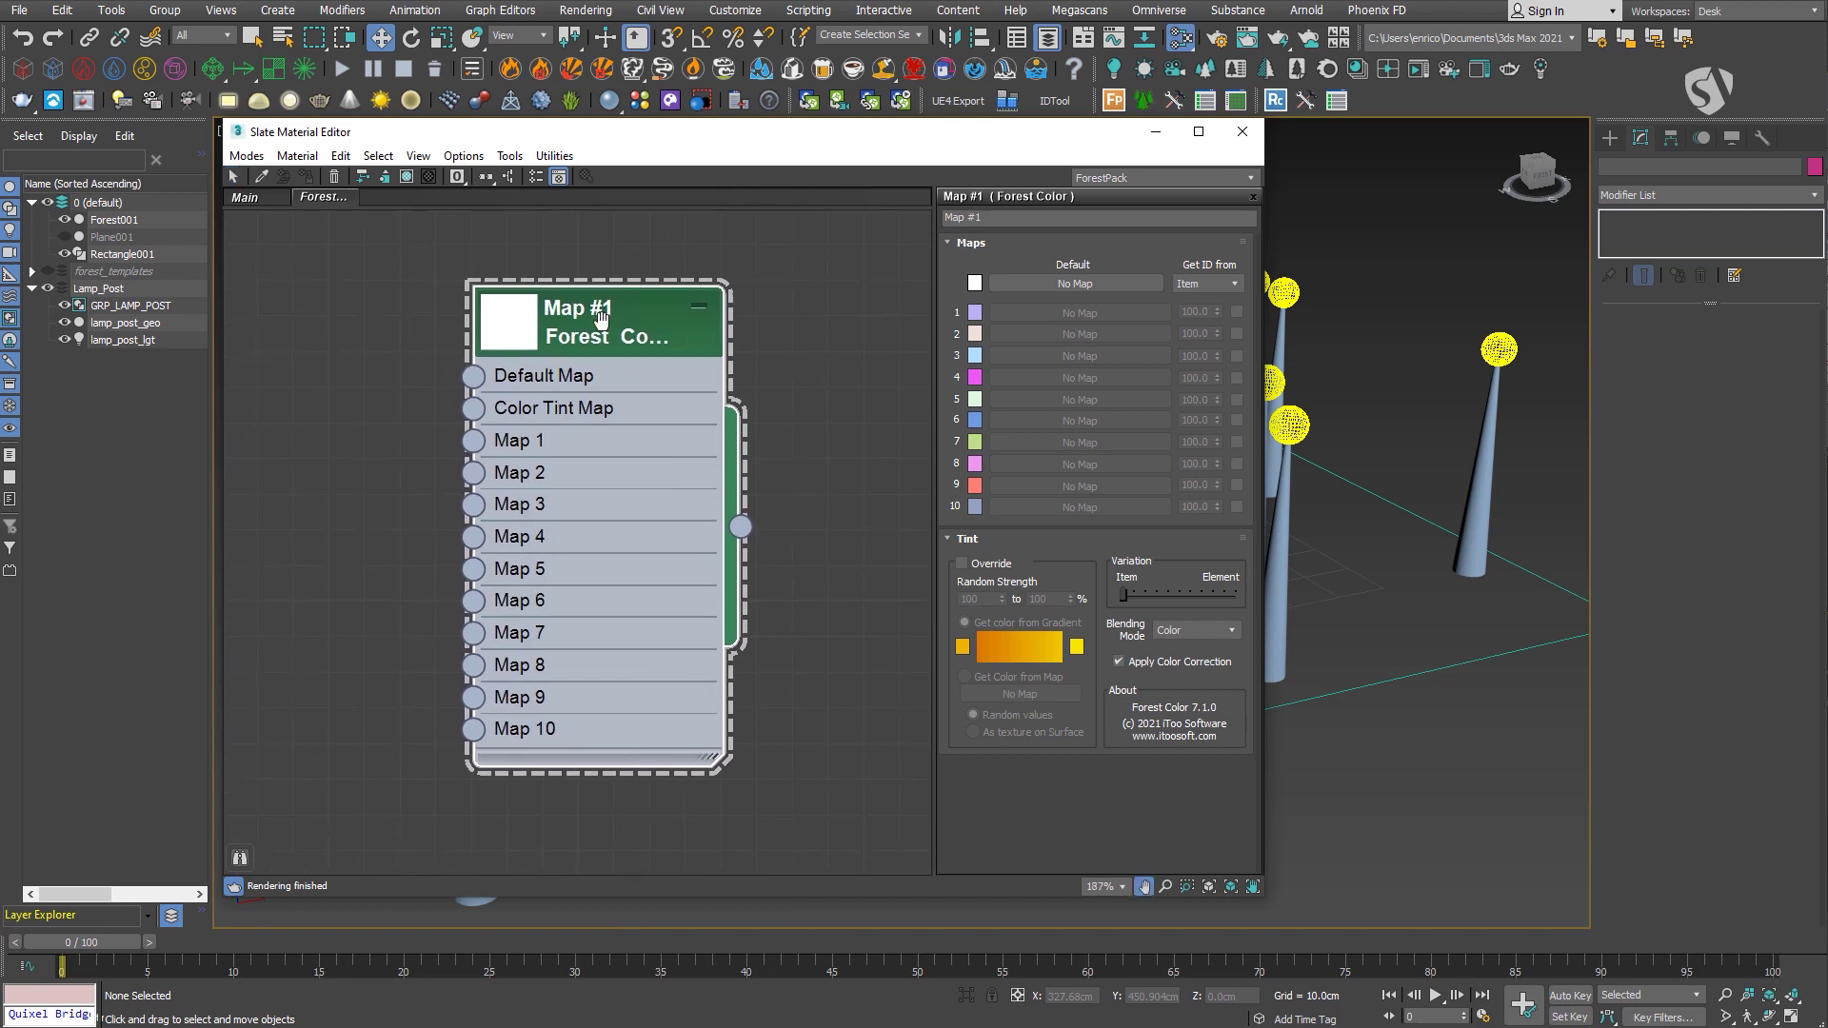
Set lamp_post_lgt's colour to Texmap, wiring in Map #1 as an instance.
{"action": "left_click", "coordinate": [130, 340]}
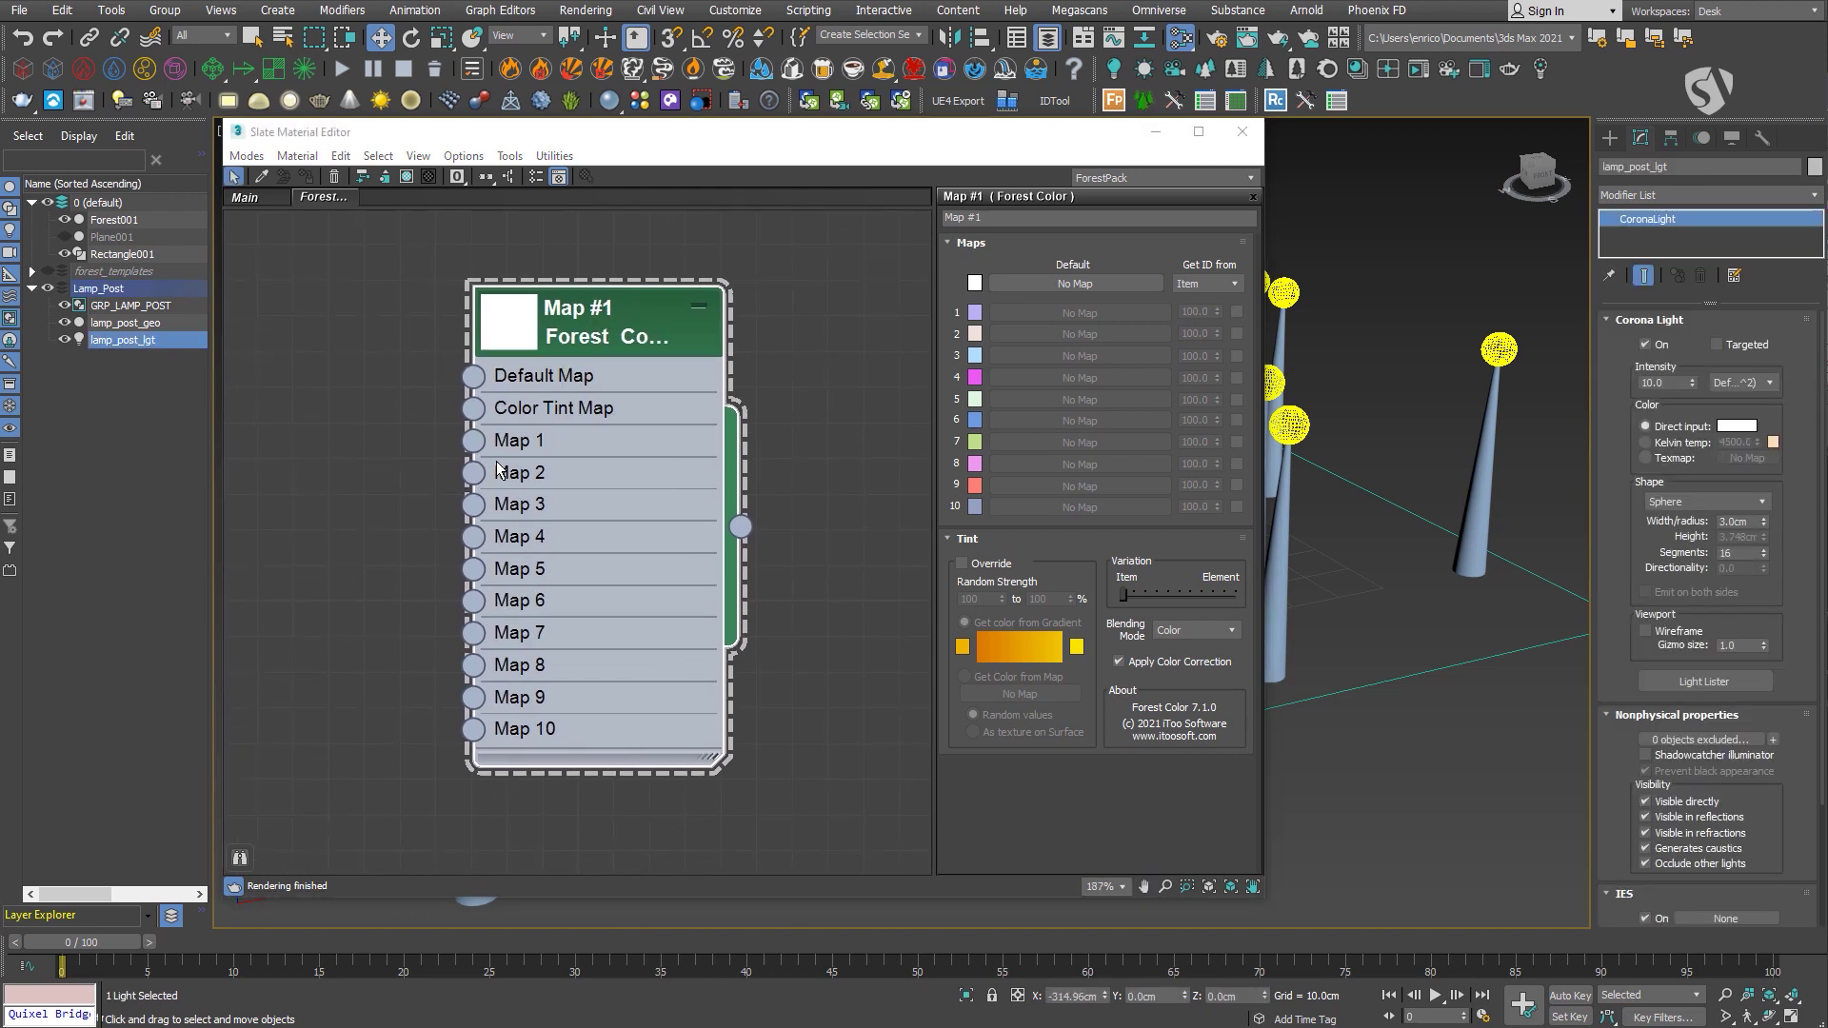
{"action": "left_click", "coordinate": [1645, 459]}
{"action": "left_click_drag", "start_coordinate": [741, 527], "coordinate": [1747, 458]}
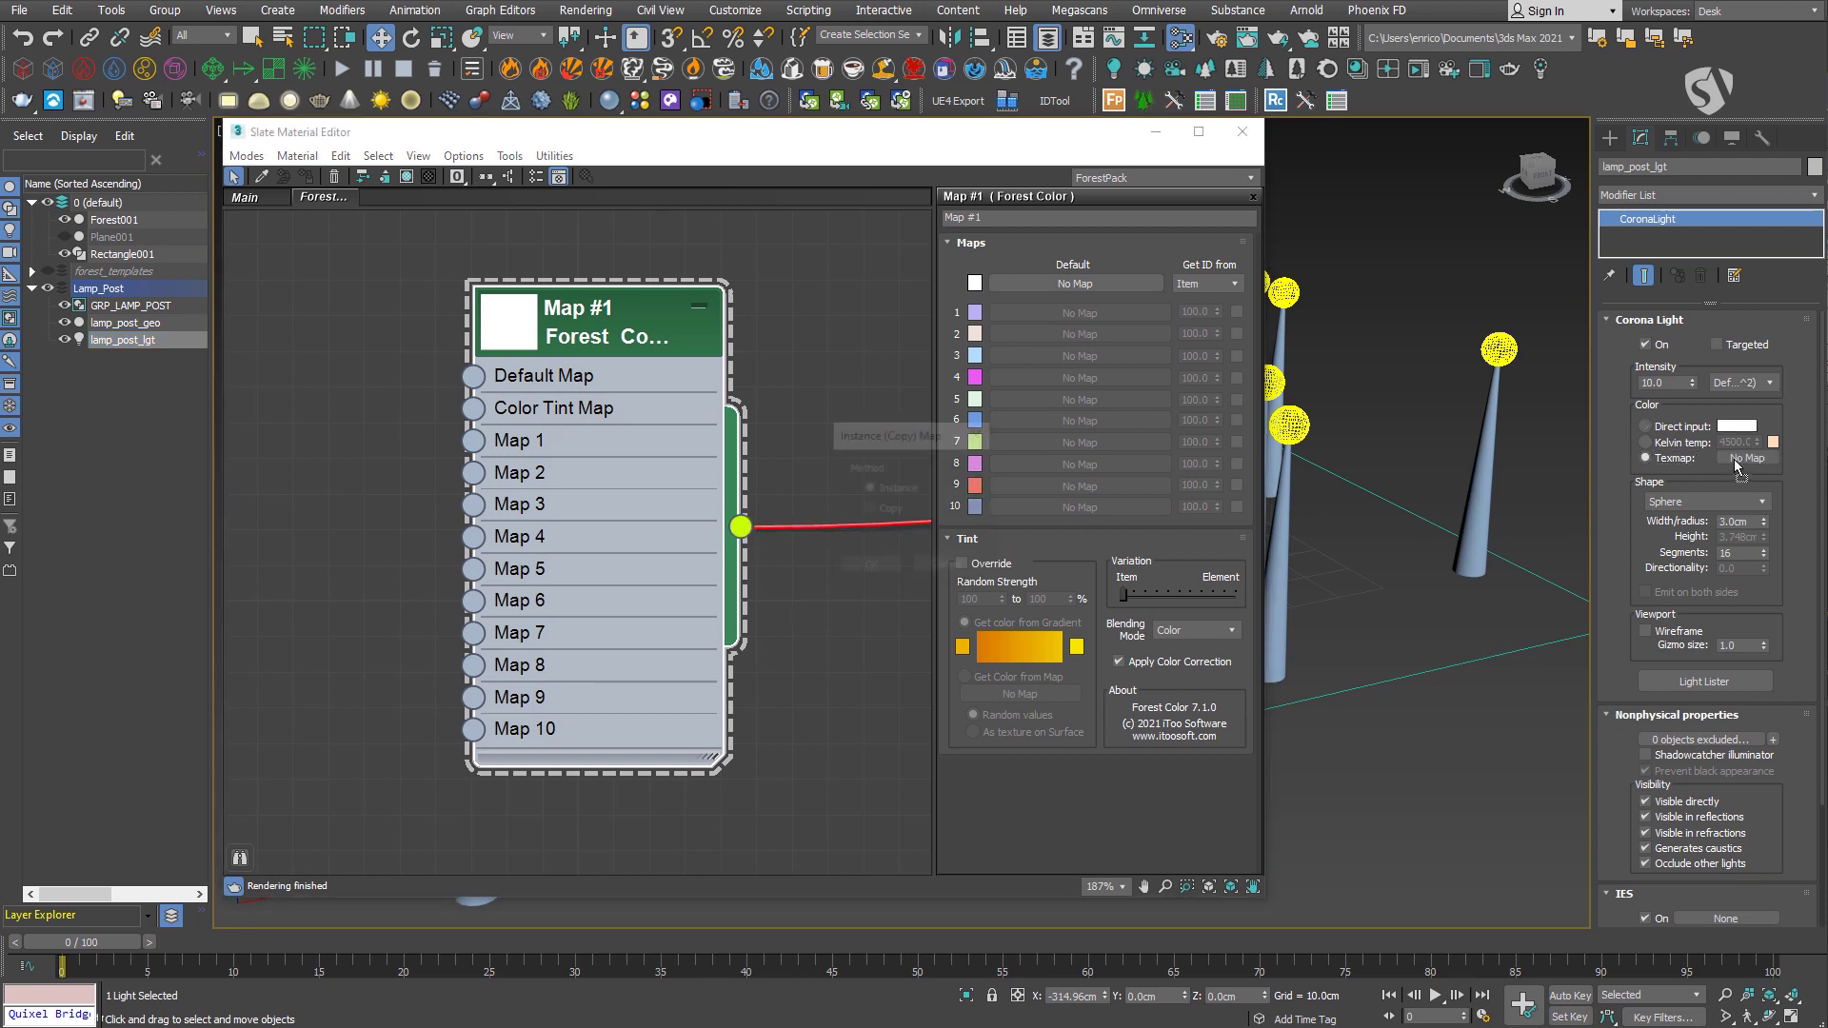
{"action": "left_click", "coordinate": [873, 570]}
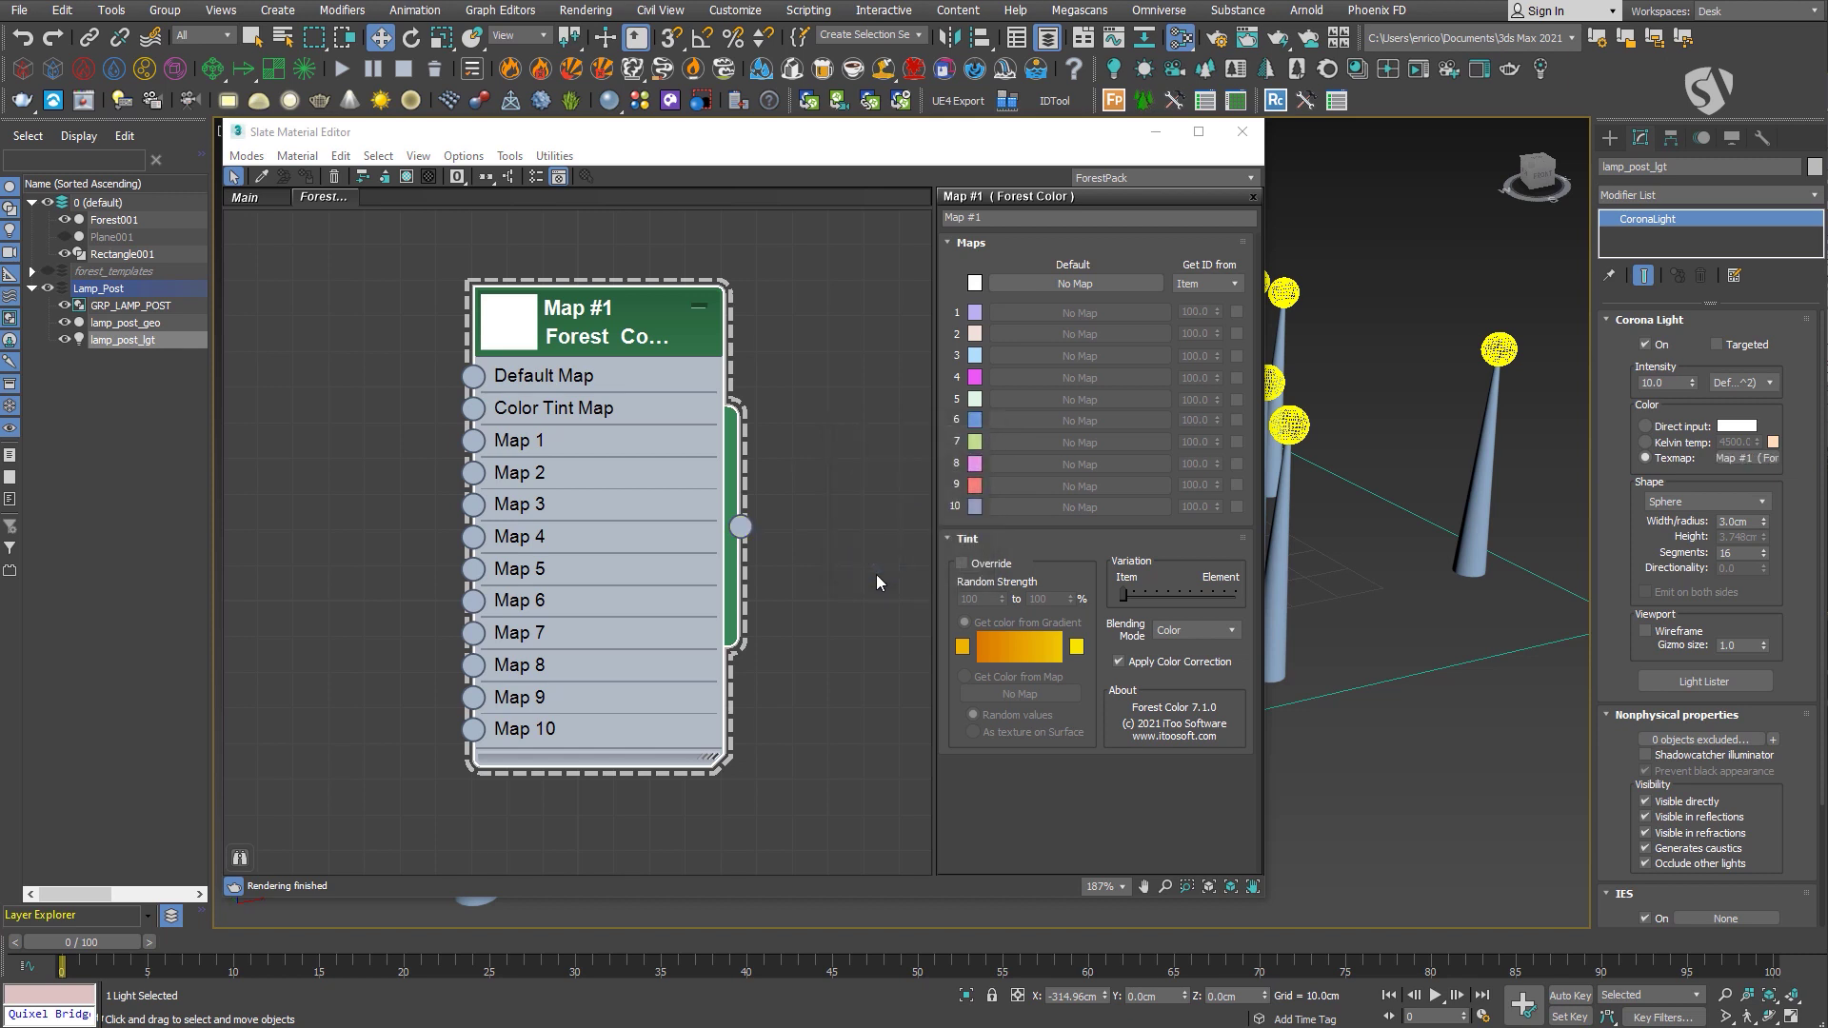
Set the Forest Color default swatch to a 4500 K temperature.
{"action": "left_click", "coordinate": [974, 282]}
{"action": "left_click_drag", "start_coordinate": [301, 5], "coordinate": [583, 221]}
{"action": "left_click", "coordinate": [754, 385]}
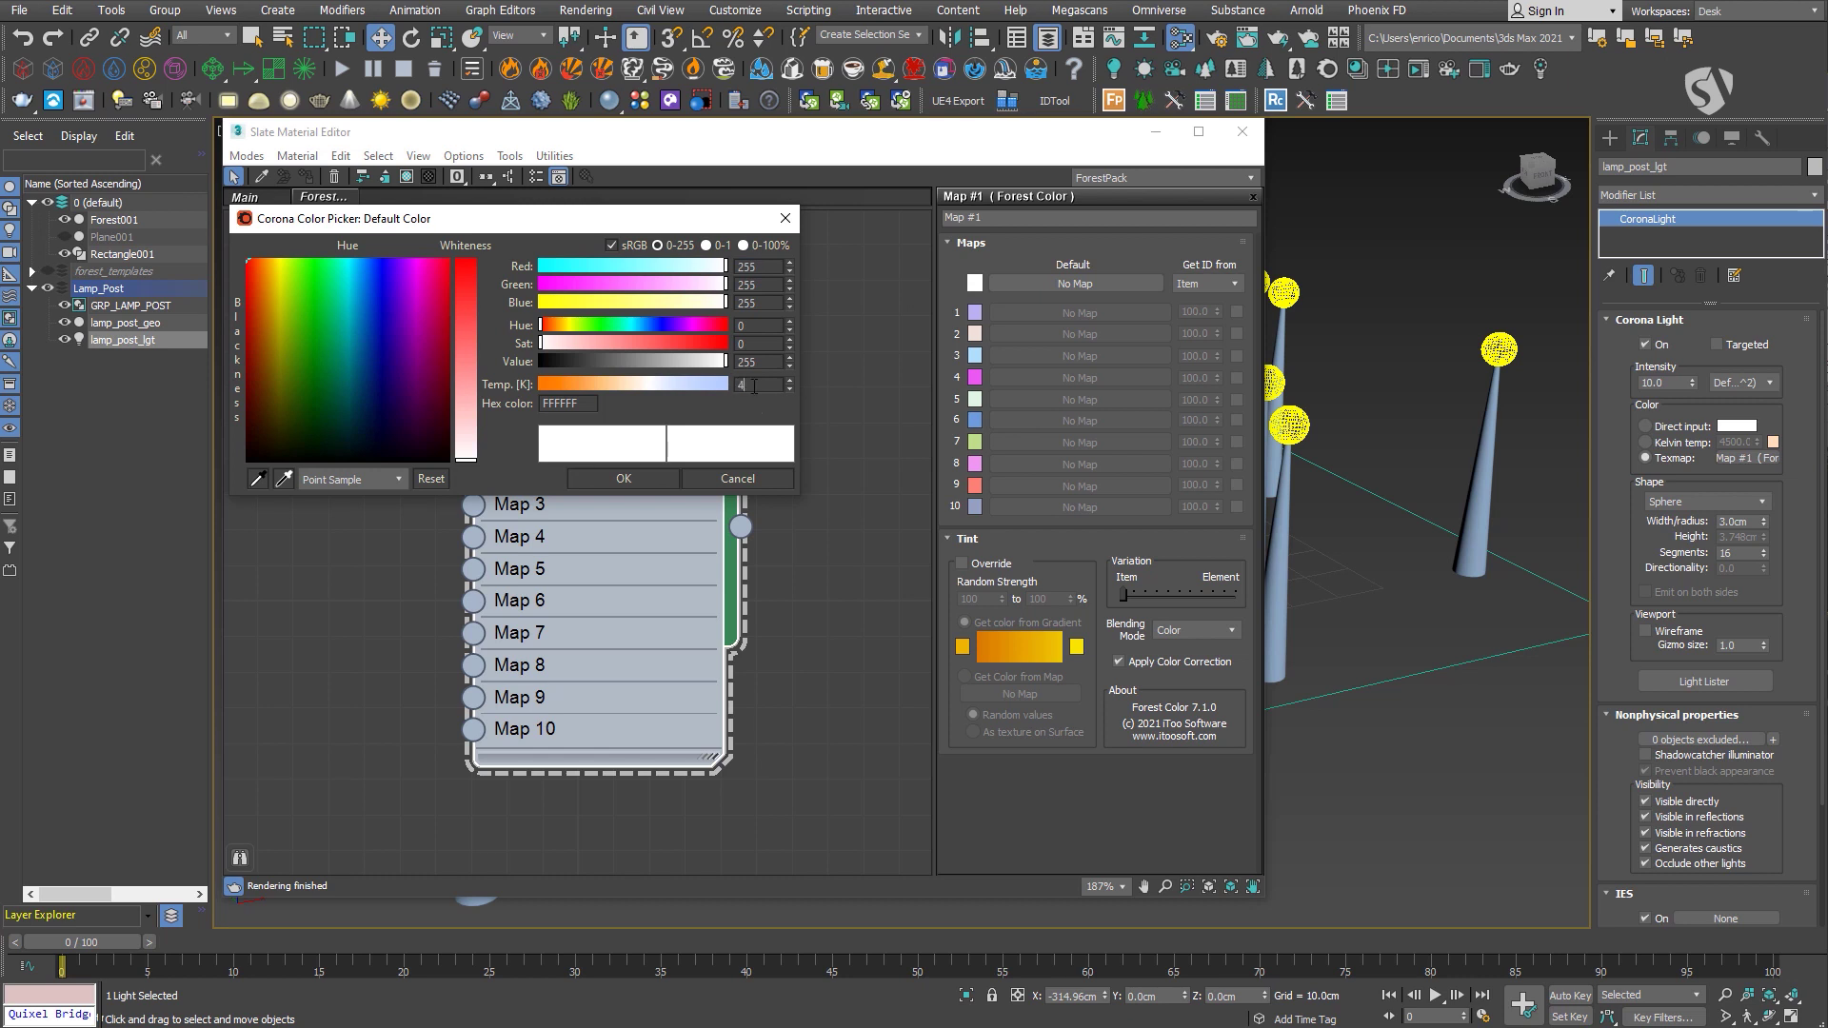
{"action": "type", "text": "4500"}
{"action": "key", "text": "Return"}
{"action": "left_click", "coordinate": [636, 478]}
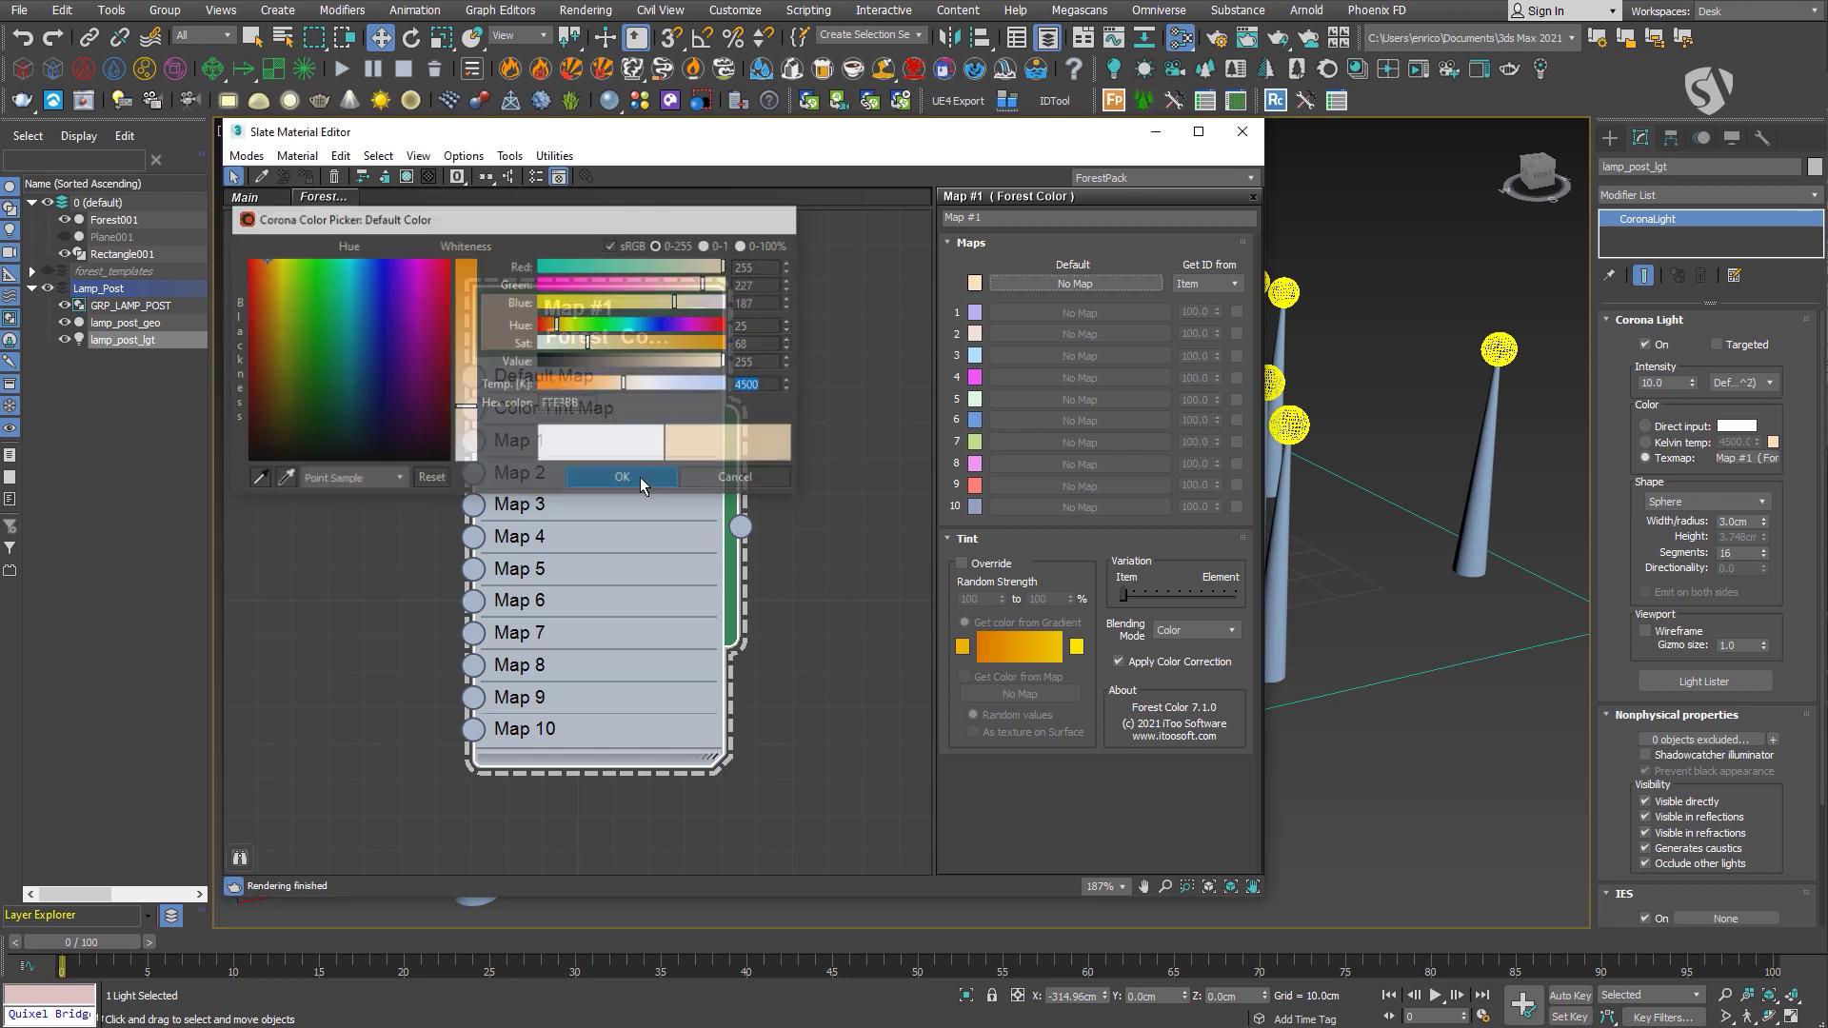
Enable Map 1 and give it a 2500 K orange colour.
{"action": "left_click", "coordinate": [1236, 311]}
{"action": "left_click", "coordinate": [974, 311]}
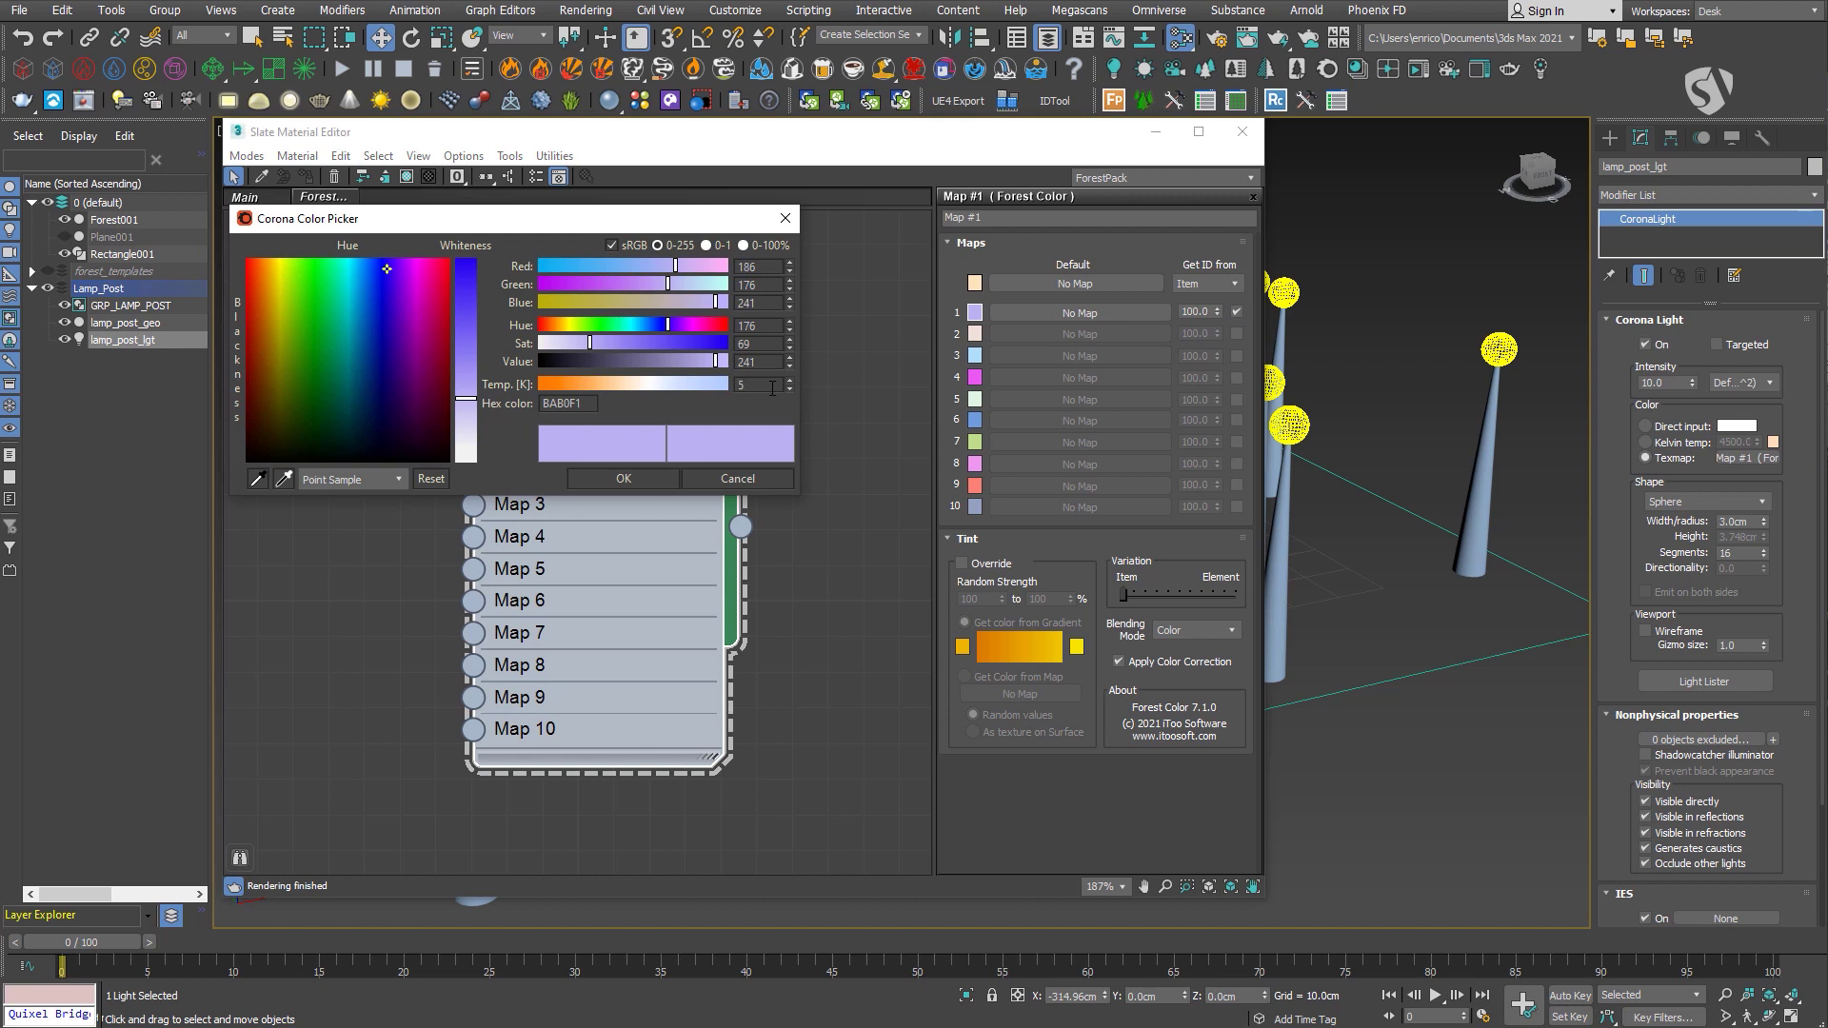
{"action": "left_click", "coordinate": [771, 386]}
{"action": "type", "text": "2500"}
{"action": "key", "text": "Return"}
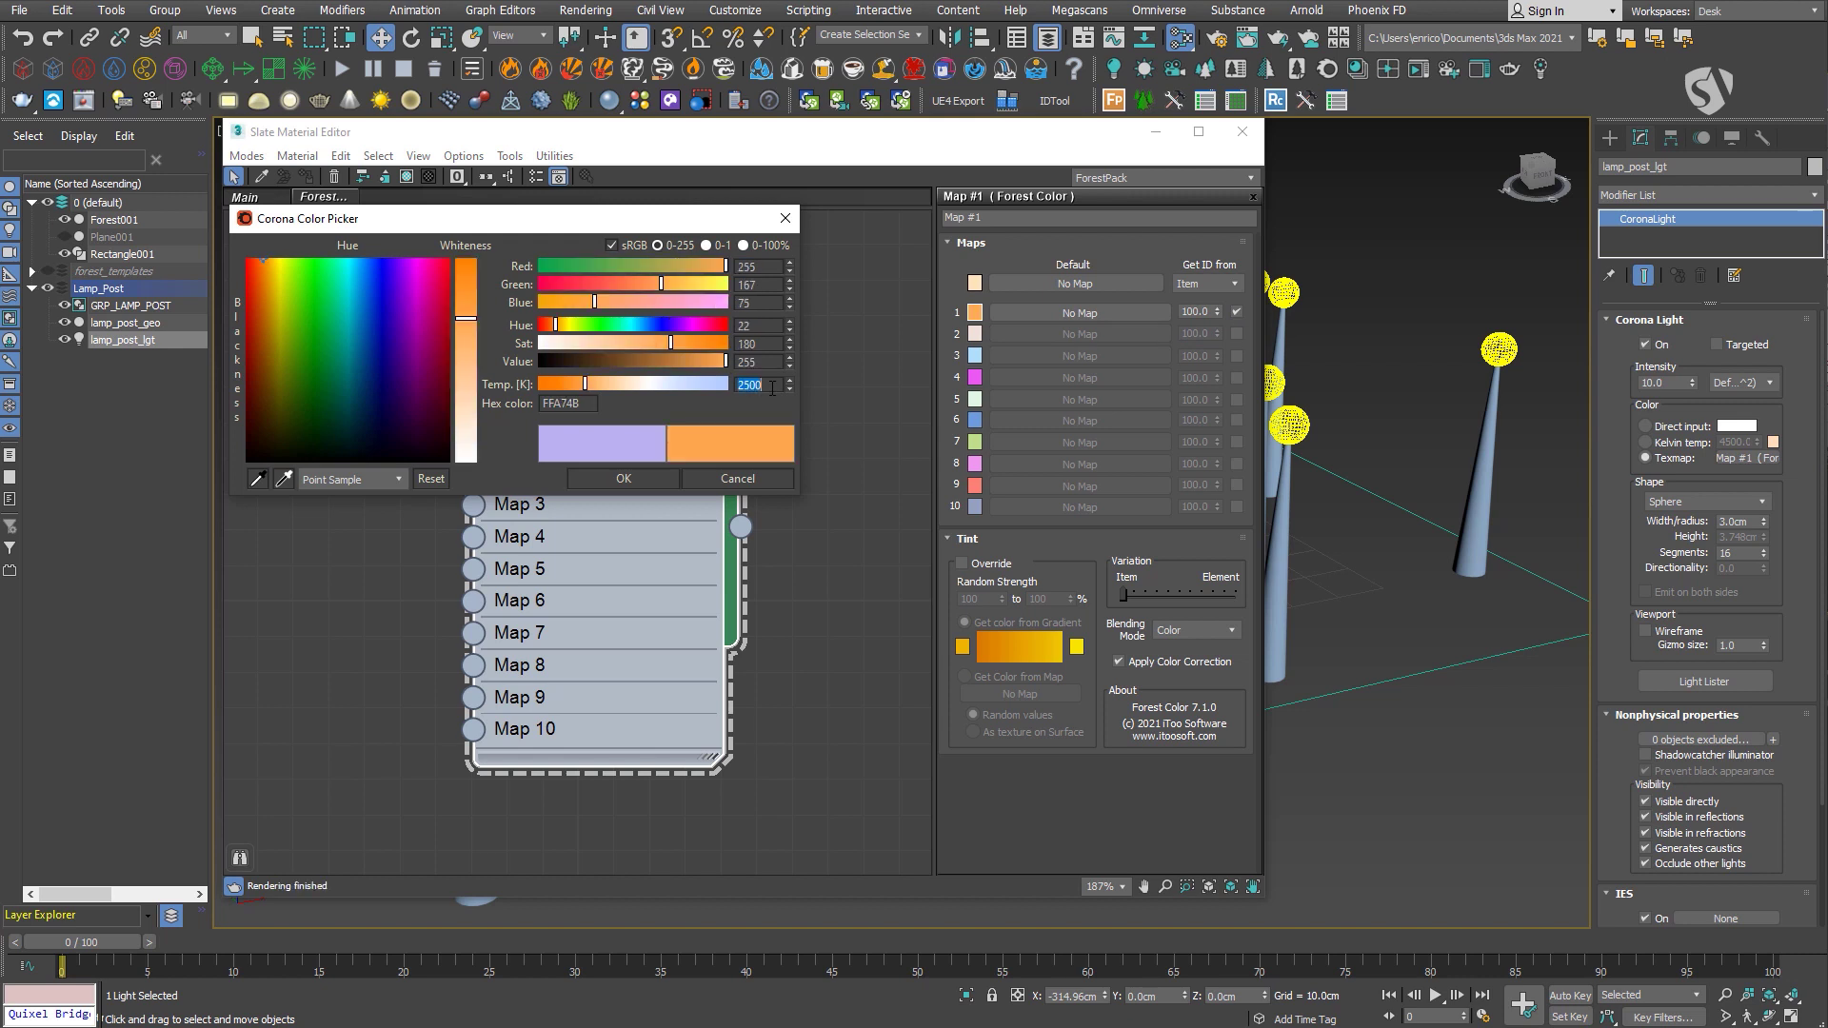
{"action": "left_click", "coordinate": [624, 478]}
Enable Map 2 and set its colour temperature to 8500 K.
{"action": "left_click", "coordinate": [1236, 333]}
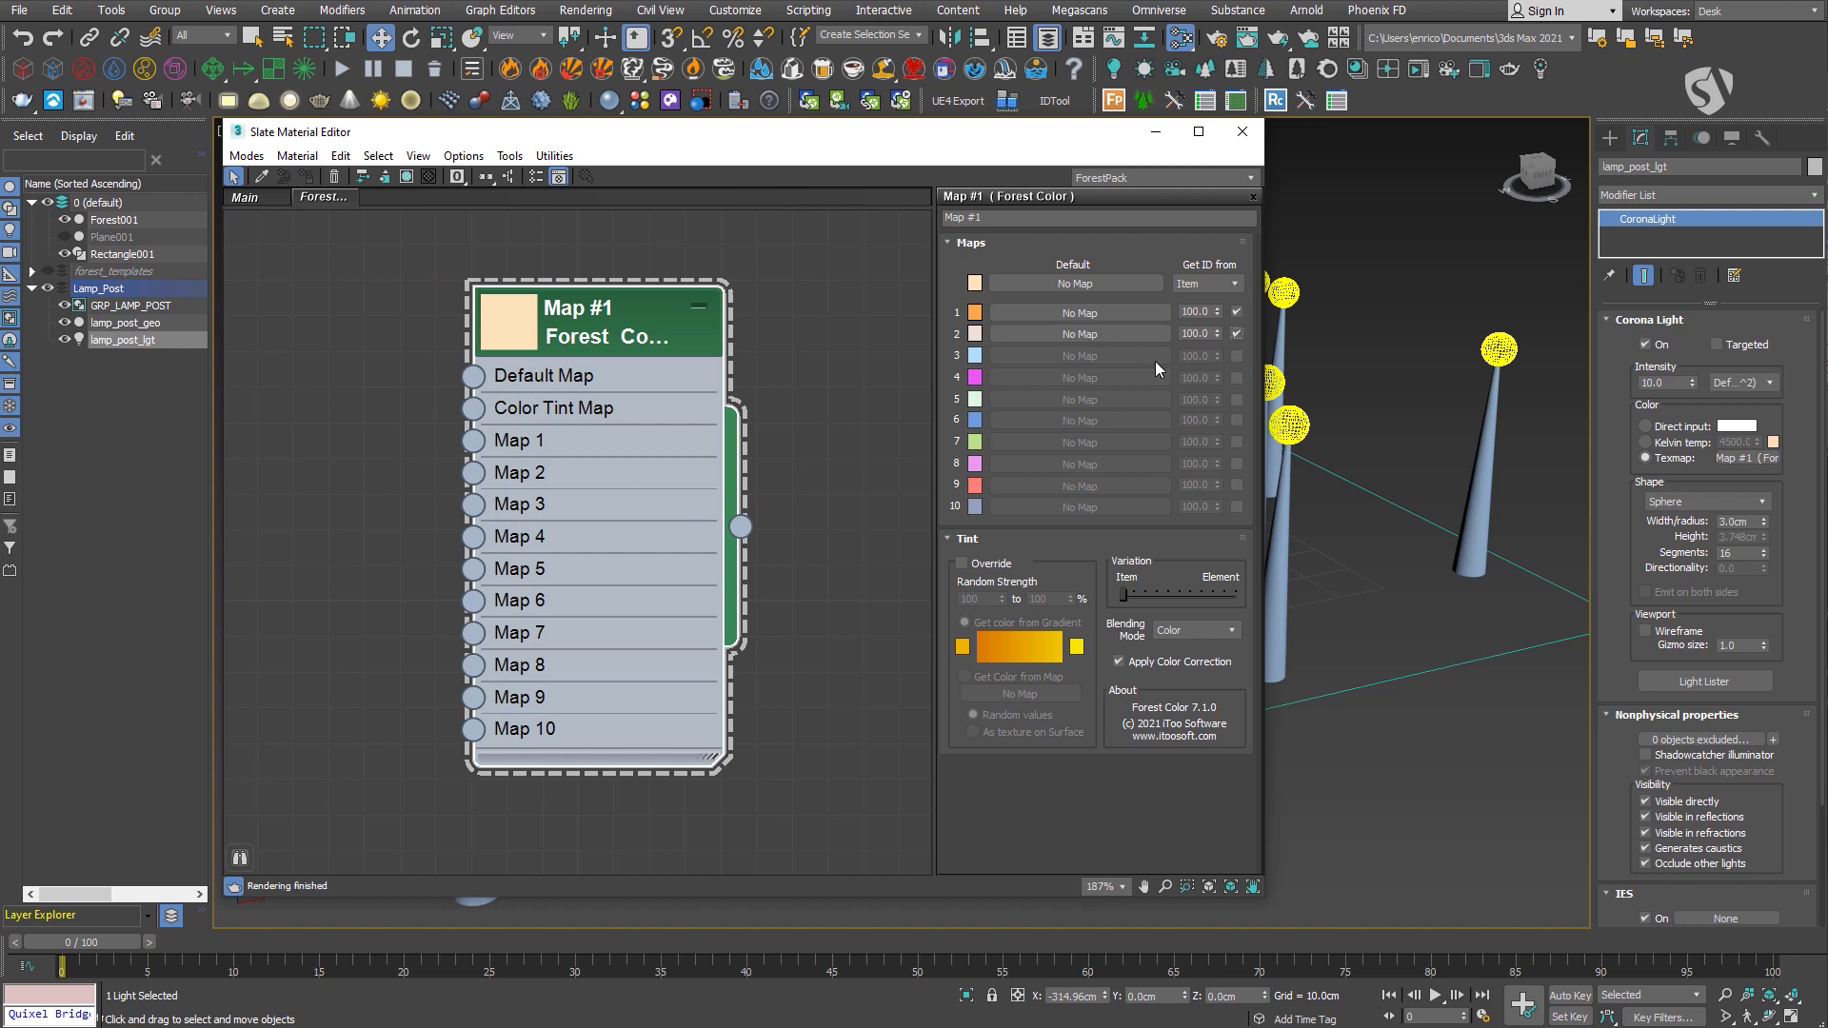
{"action": "left_click", "coordinate": [974, 333]}
{"action": "left_click", "coordinate": [771, 384]}
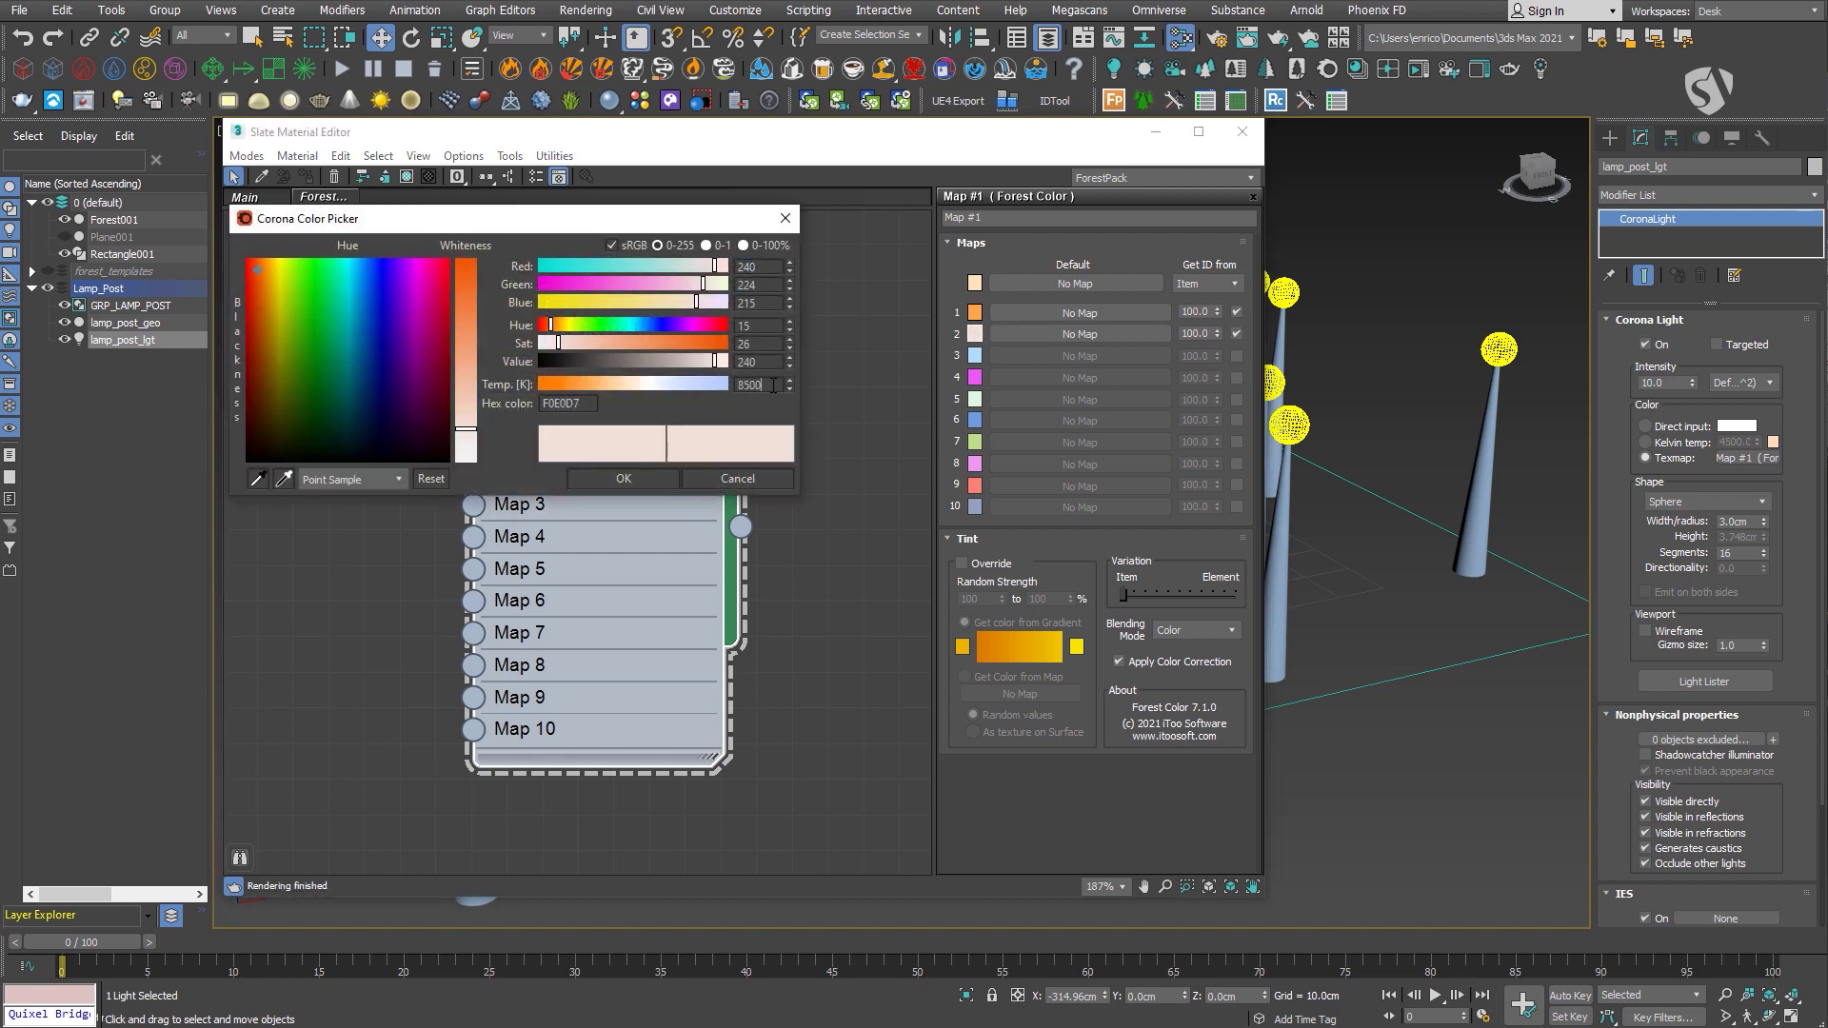
{"action": "type", "text": "8500"}
{"action": "key", "text": "Return"}
Accept the pale Map 2 colour, close the material editor and start Corona Interactive Rendering.
{"action": "left_click", "coordinate": [624, 478]}
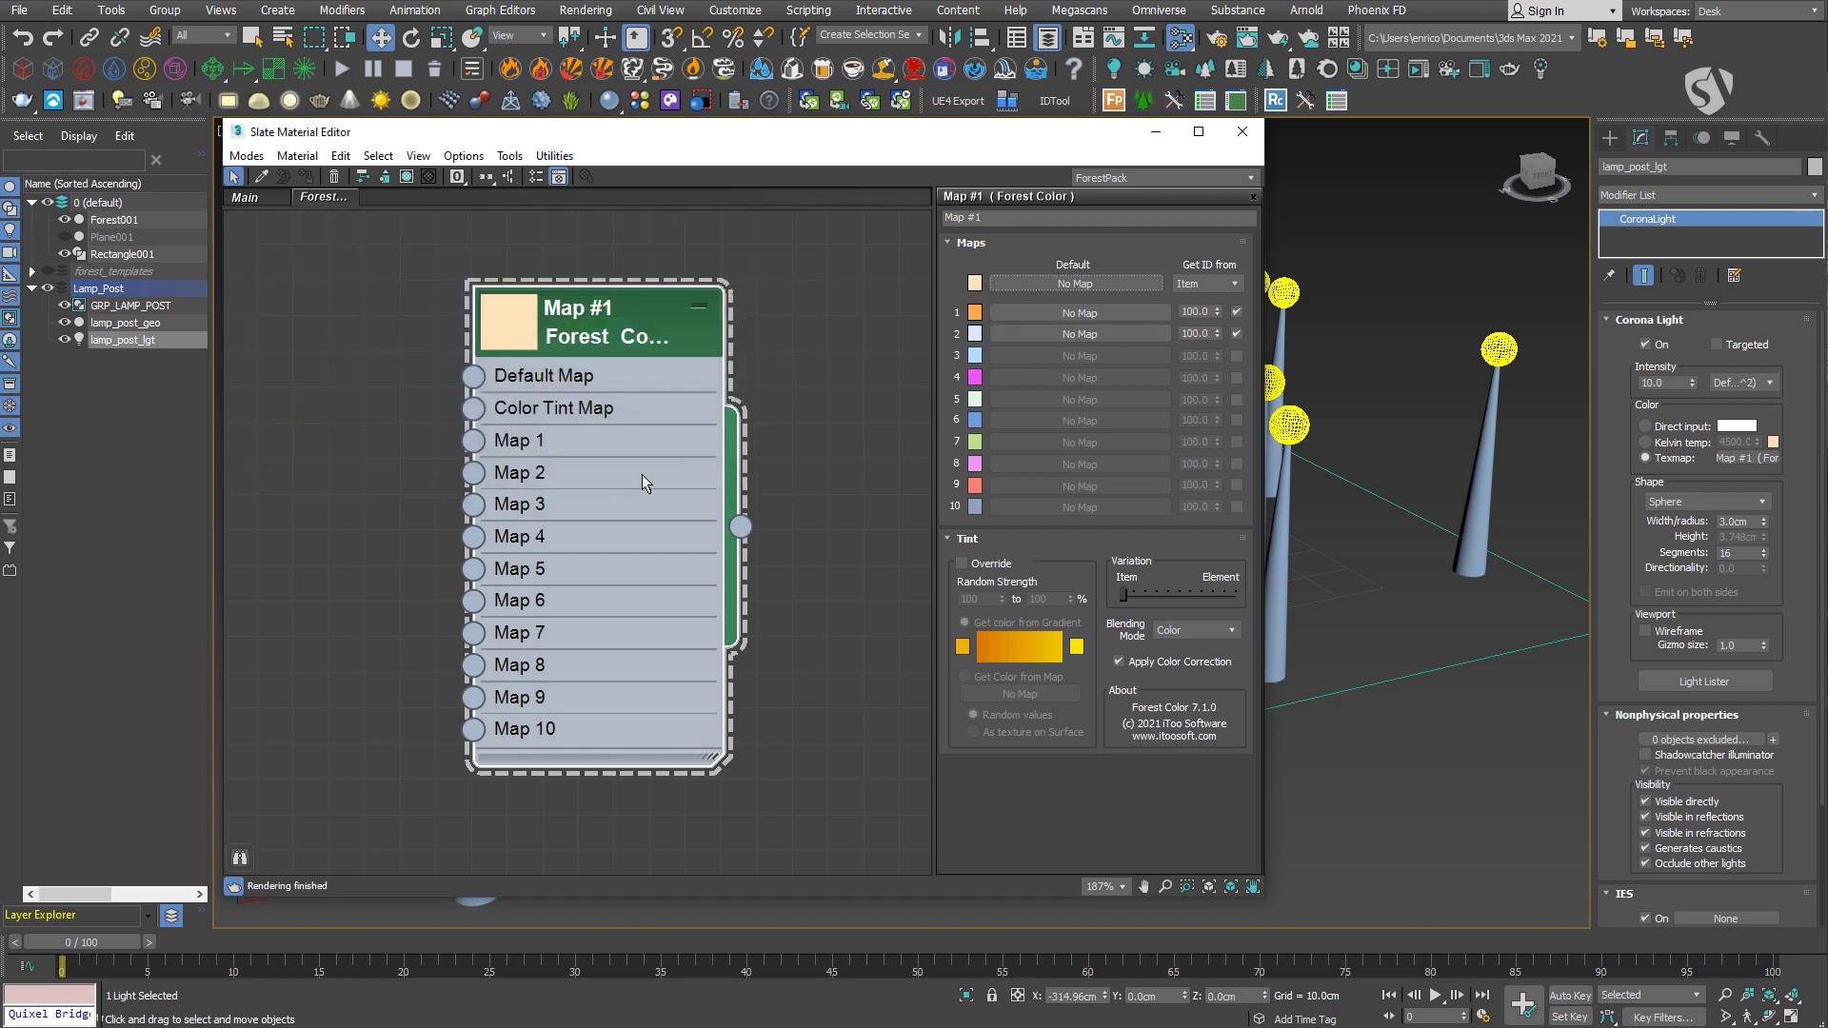
{"action": "left_click", "coordinate": [1241, 136]}
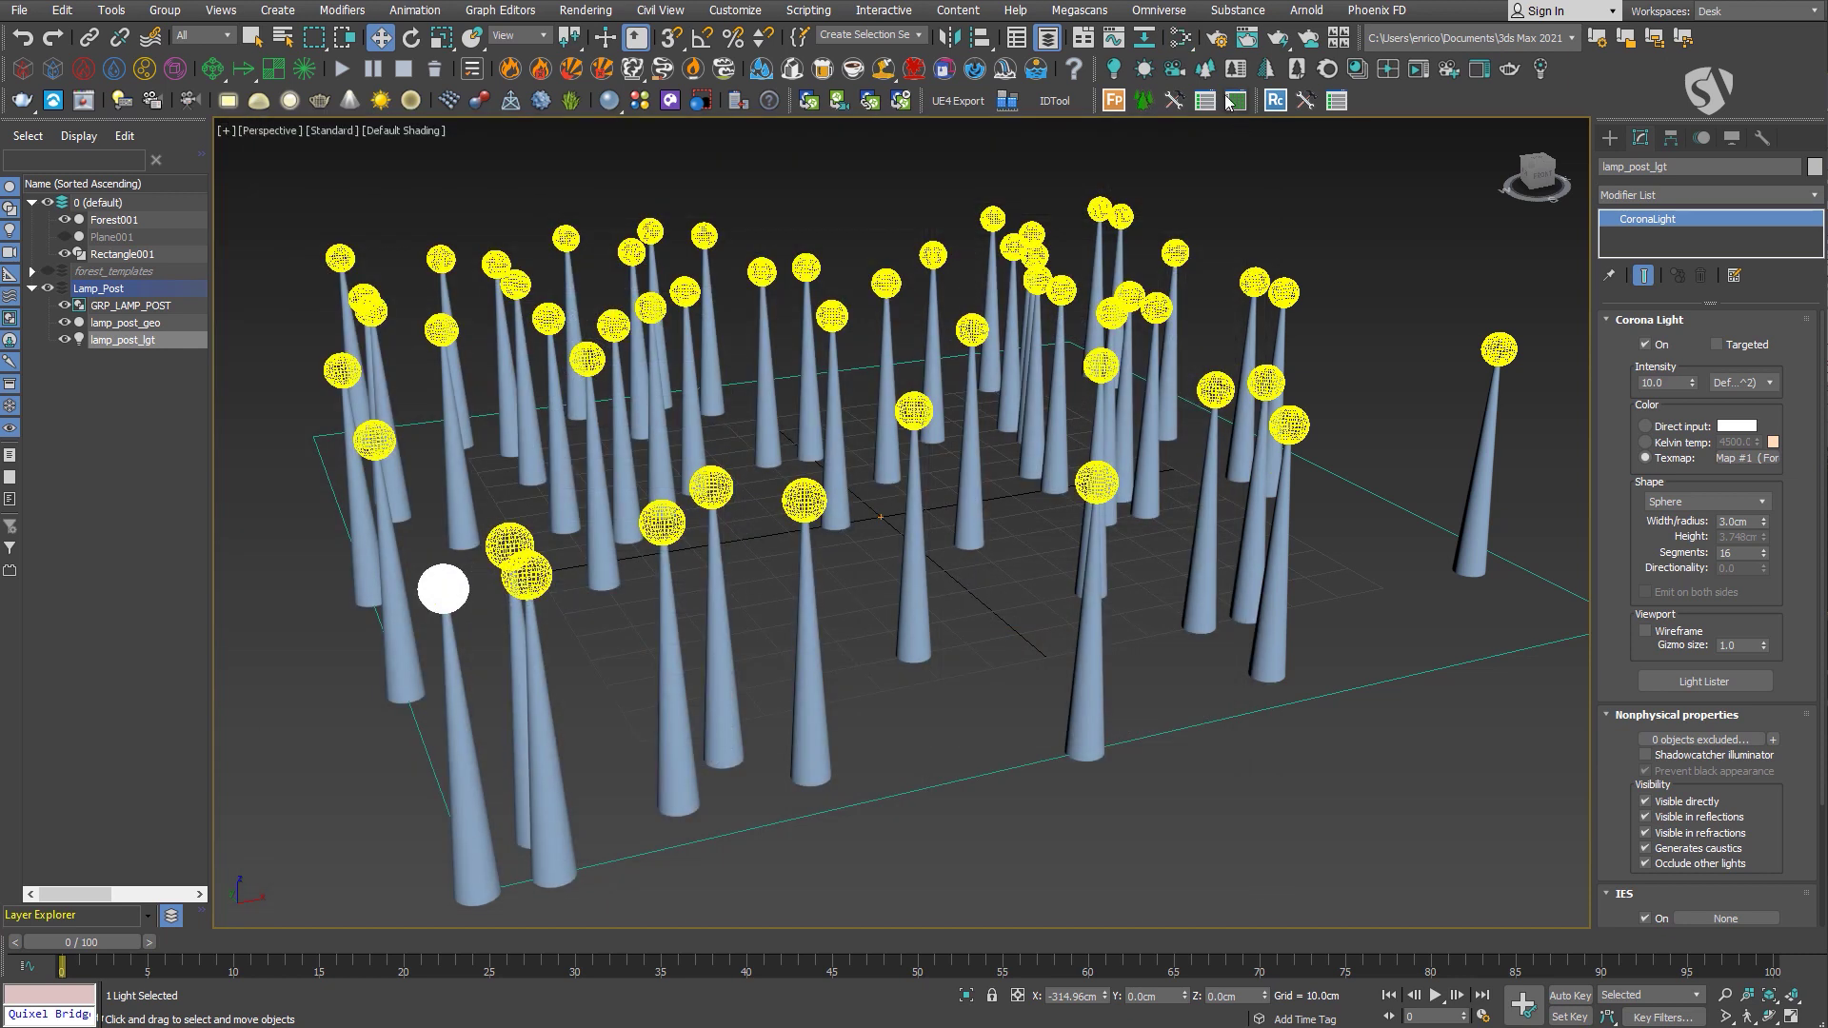
{"action": "left_click", "coordinate": [1417, 70]}
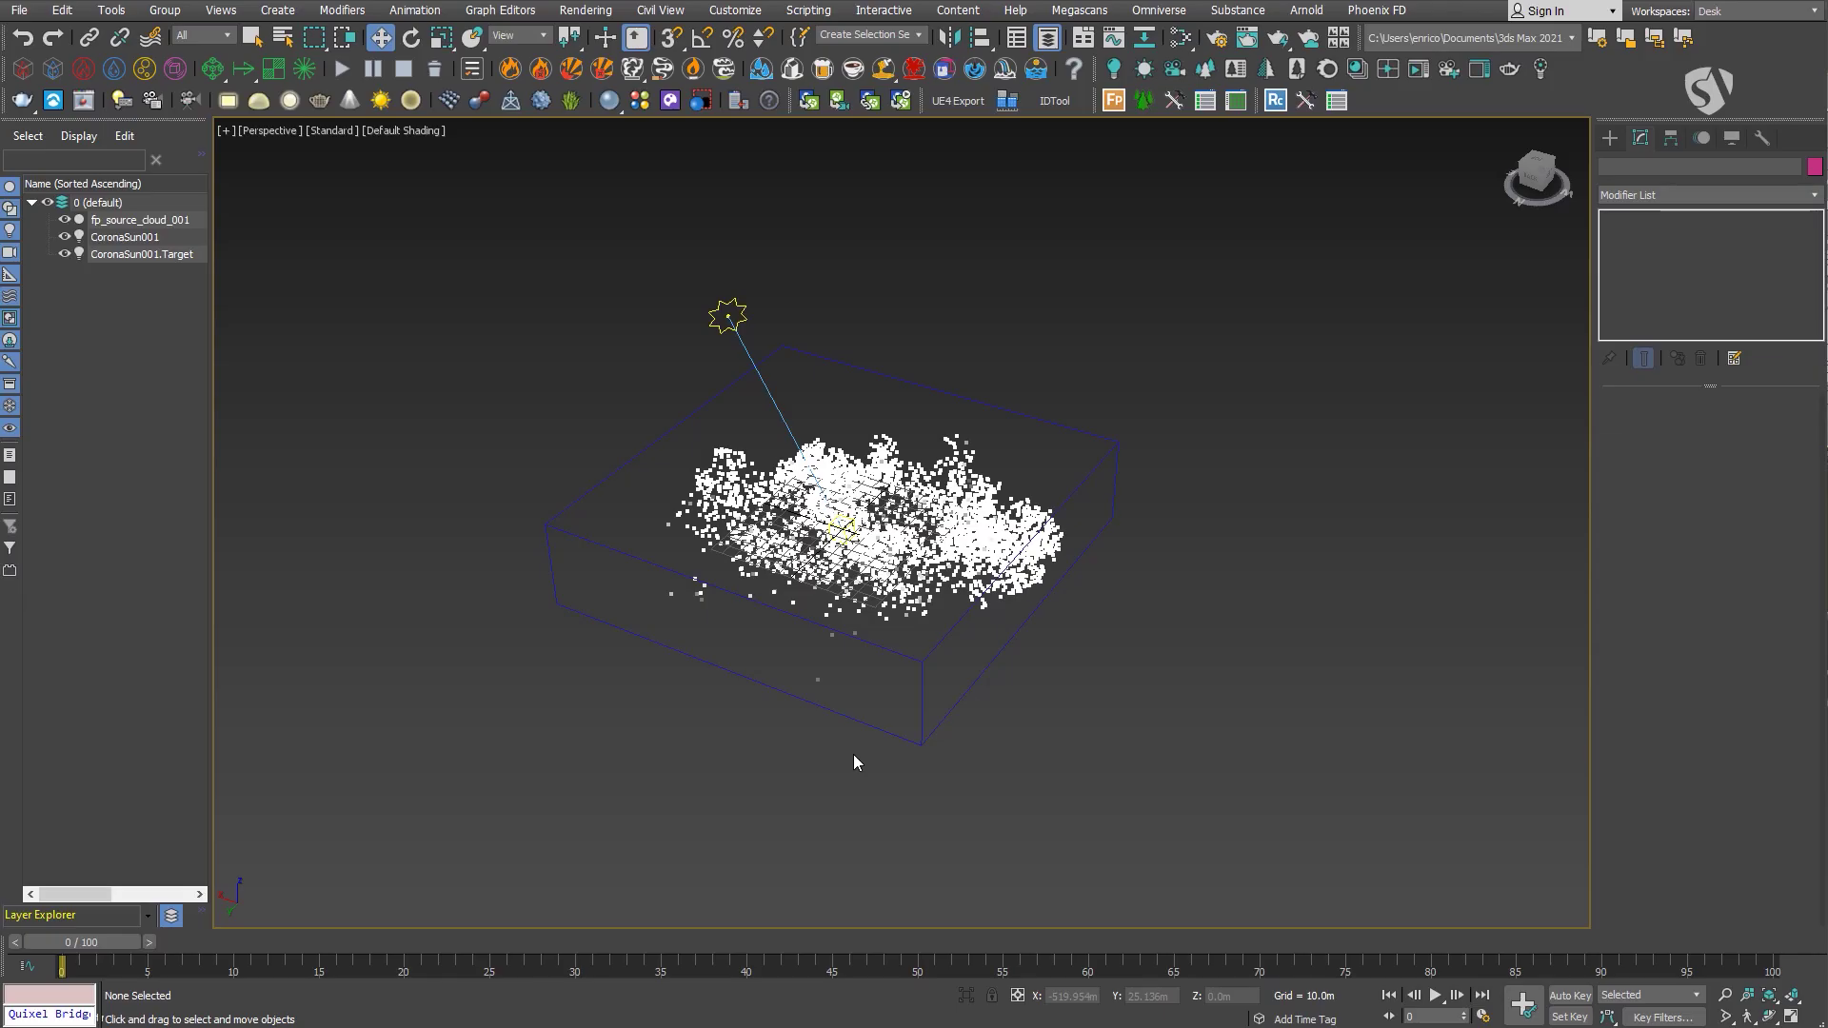
Draw a rectangle spline around the cloud and zero its X and Y position.
{"action": "right_click", "coordinate": [602, 409]}
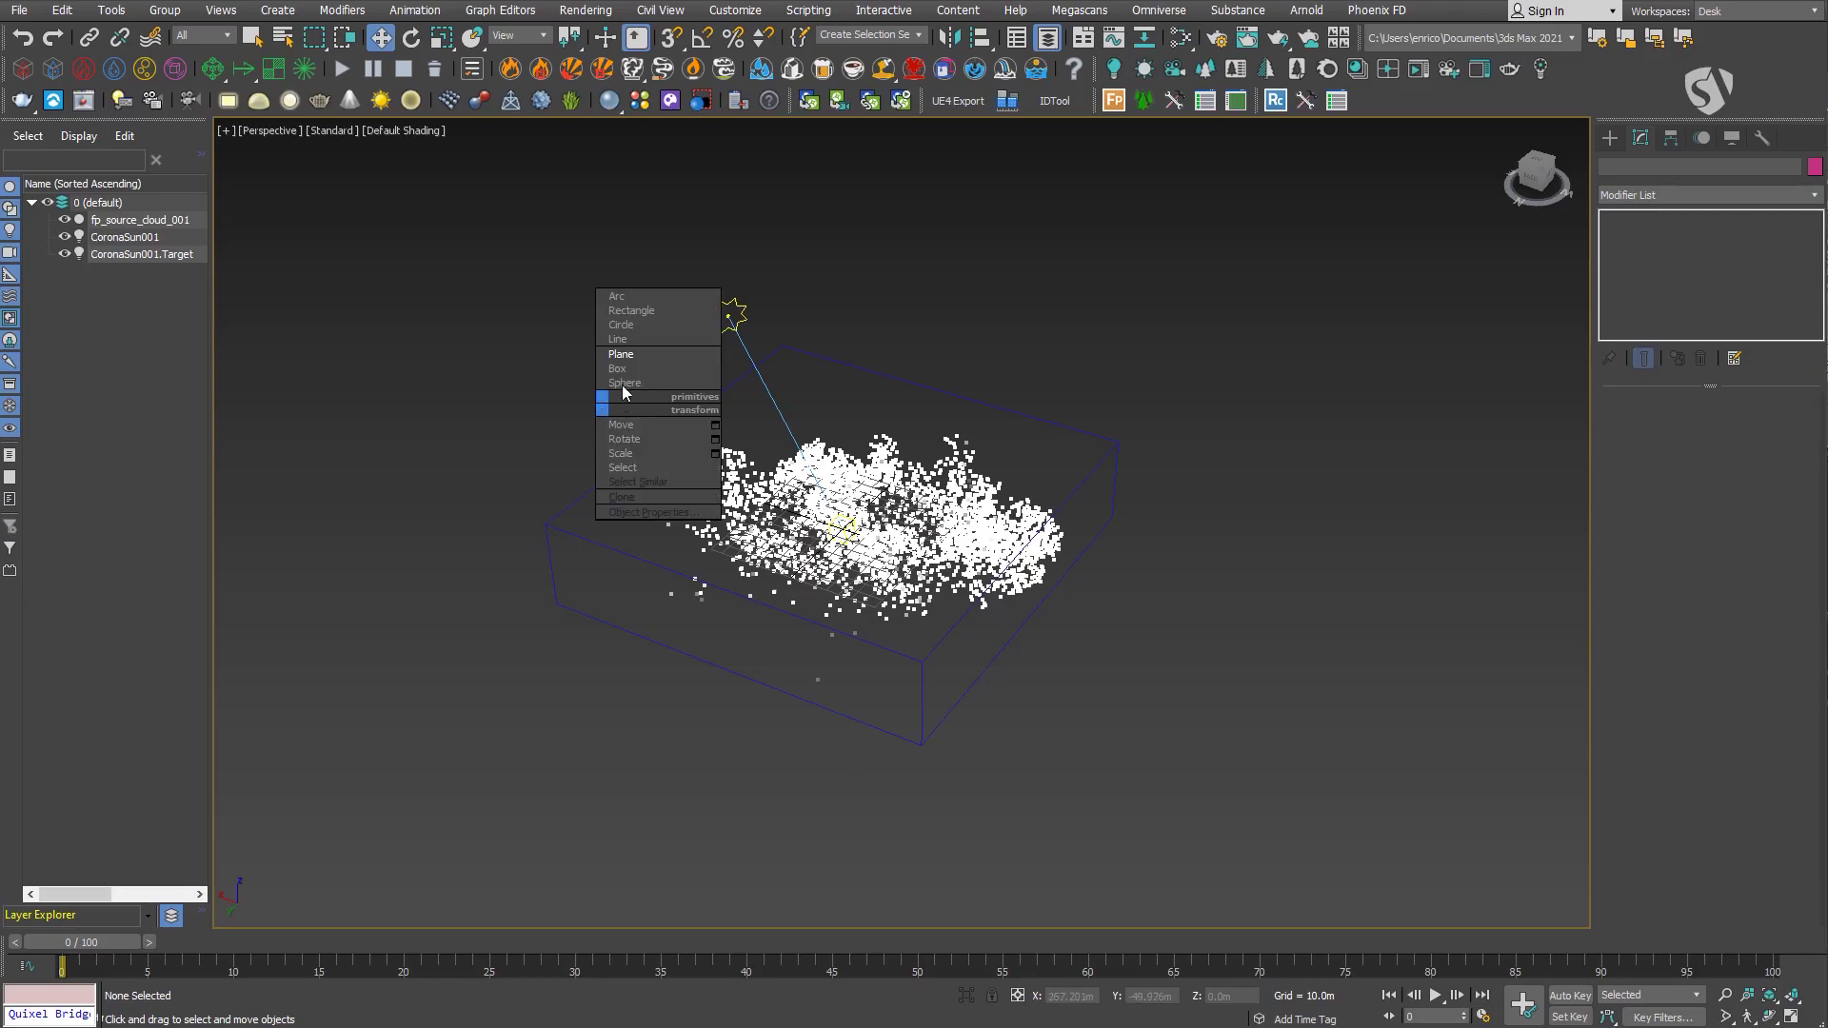
{"action": "left_click", "coordinate": [640, 309]}
{"action": "left_click_drag", "start_coordinate": [453, 343], "coordinate": [1305, 876]}
{"action": "right_click", "coordinate": [1219, 762]}
{"action": "right_click", "coordinate": [1104, 996]}
{"action": "right_click", "coordinate": [1185, 996]}
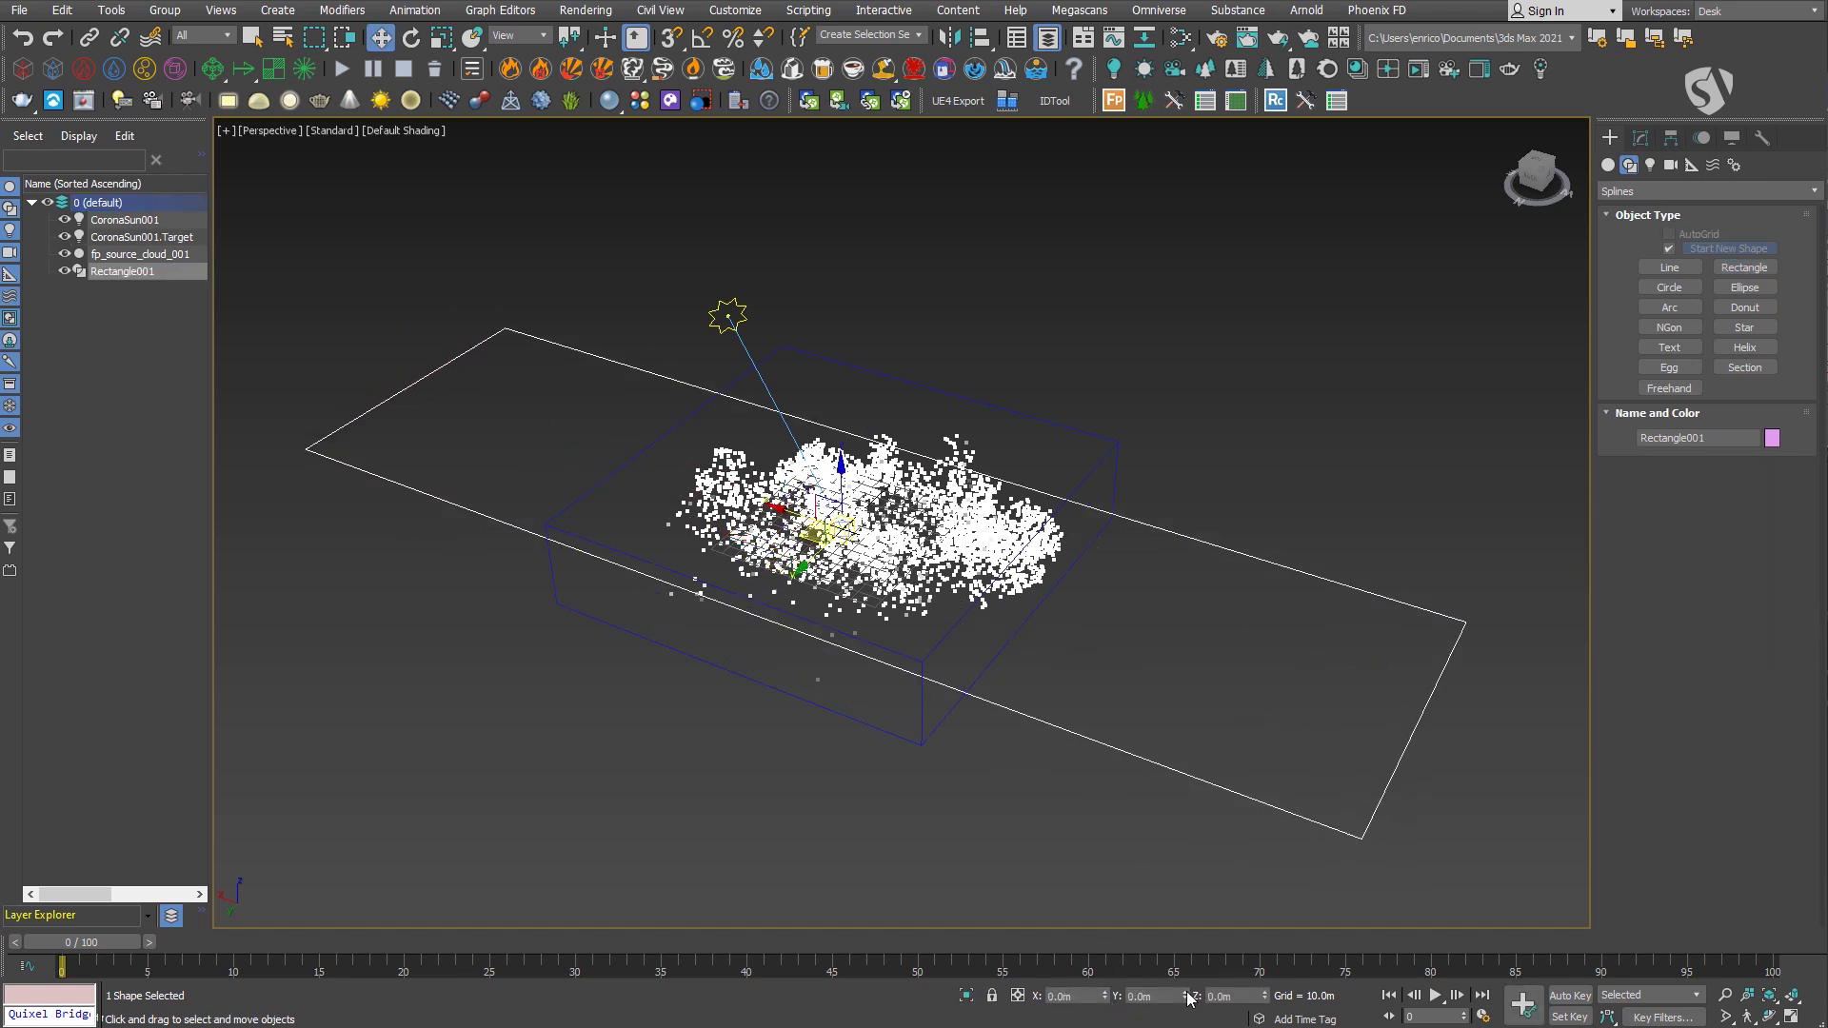
Set the rectangle's Length to 2000 m and Width to 3000 m.
{"action": "left_click", "coordinate": [1639, 138]}
{"action": "double_click", "coordinate": [1731, 469]}
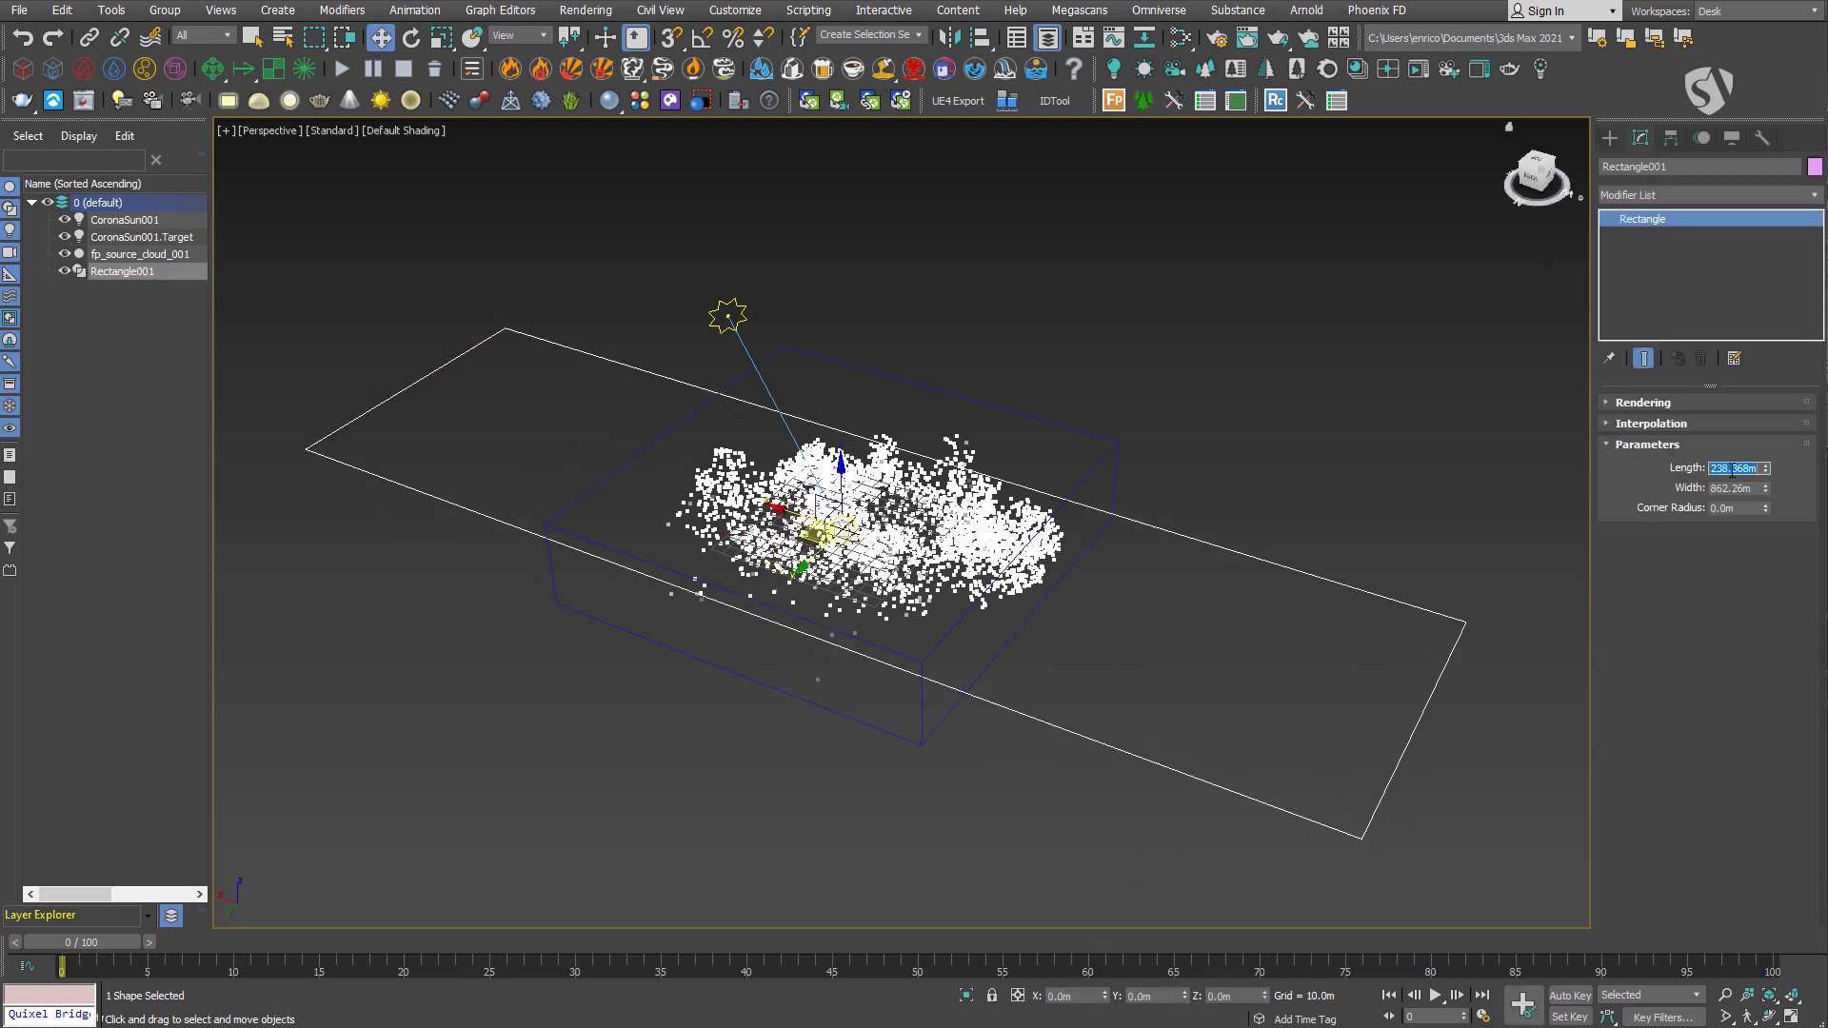
{"action": "type", "text": "2000"}
{"action": "key", "text": "Tab"}
{"action": "type", "text": "3000"}
{"action": "key", "text": "Return"}
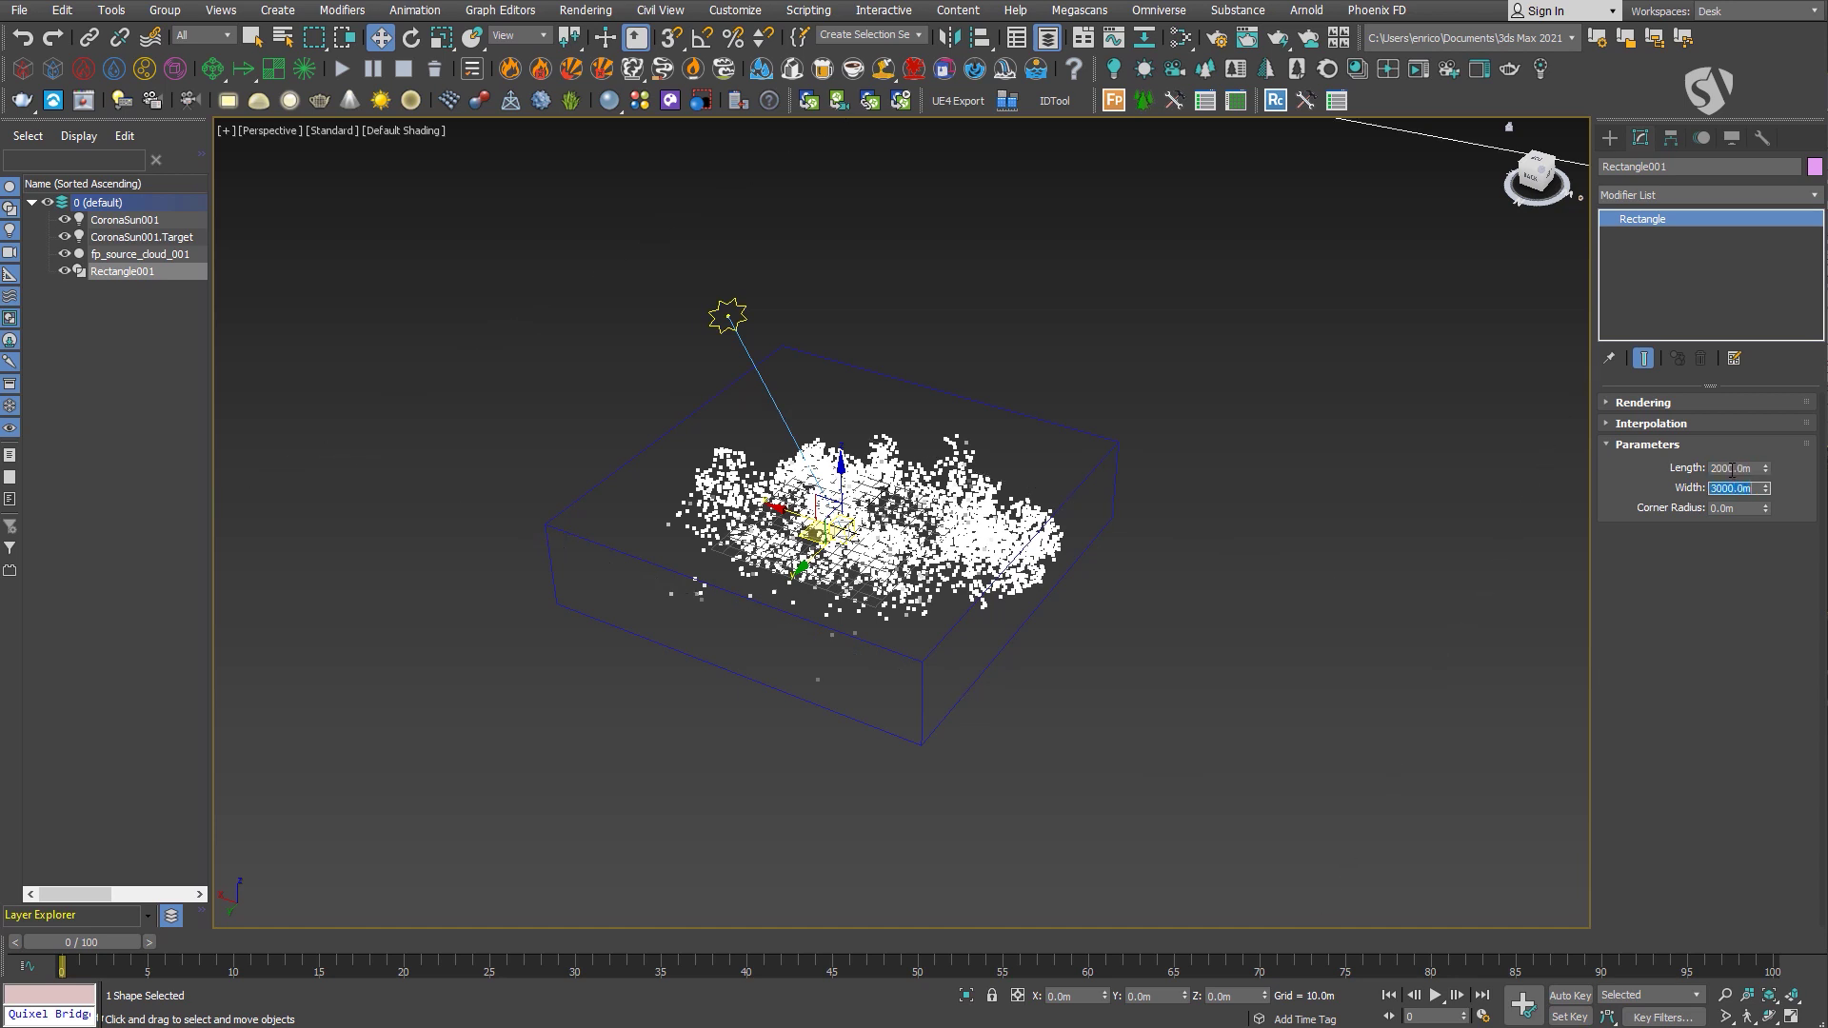
Frame the rectangle, hide fp_source_cloud_001 and start a Forest Pro object.
{"action": "key", "text": "z"}
{"action": "middle_click_drag", "start_coordinate": [1184, 541], "coordinate": [1095, 505], "text": "alt"}
{"action": "left_click", "coordinate": [63, 255]}
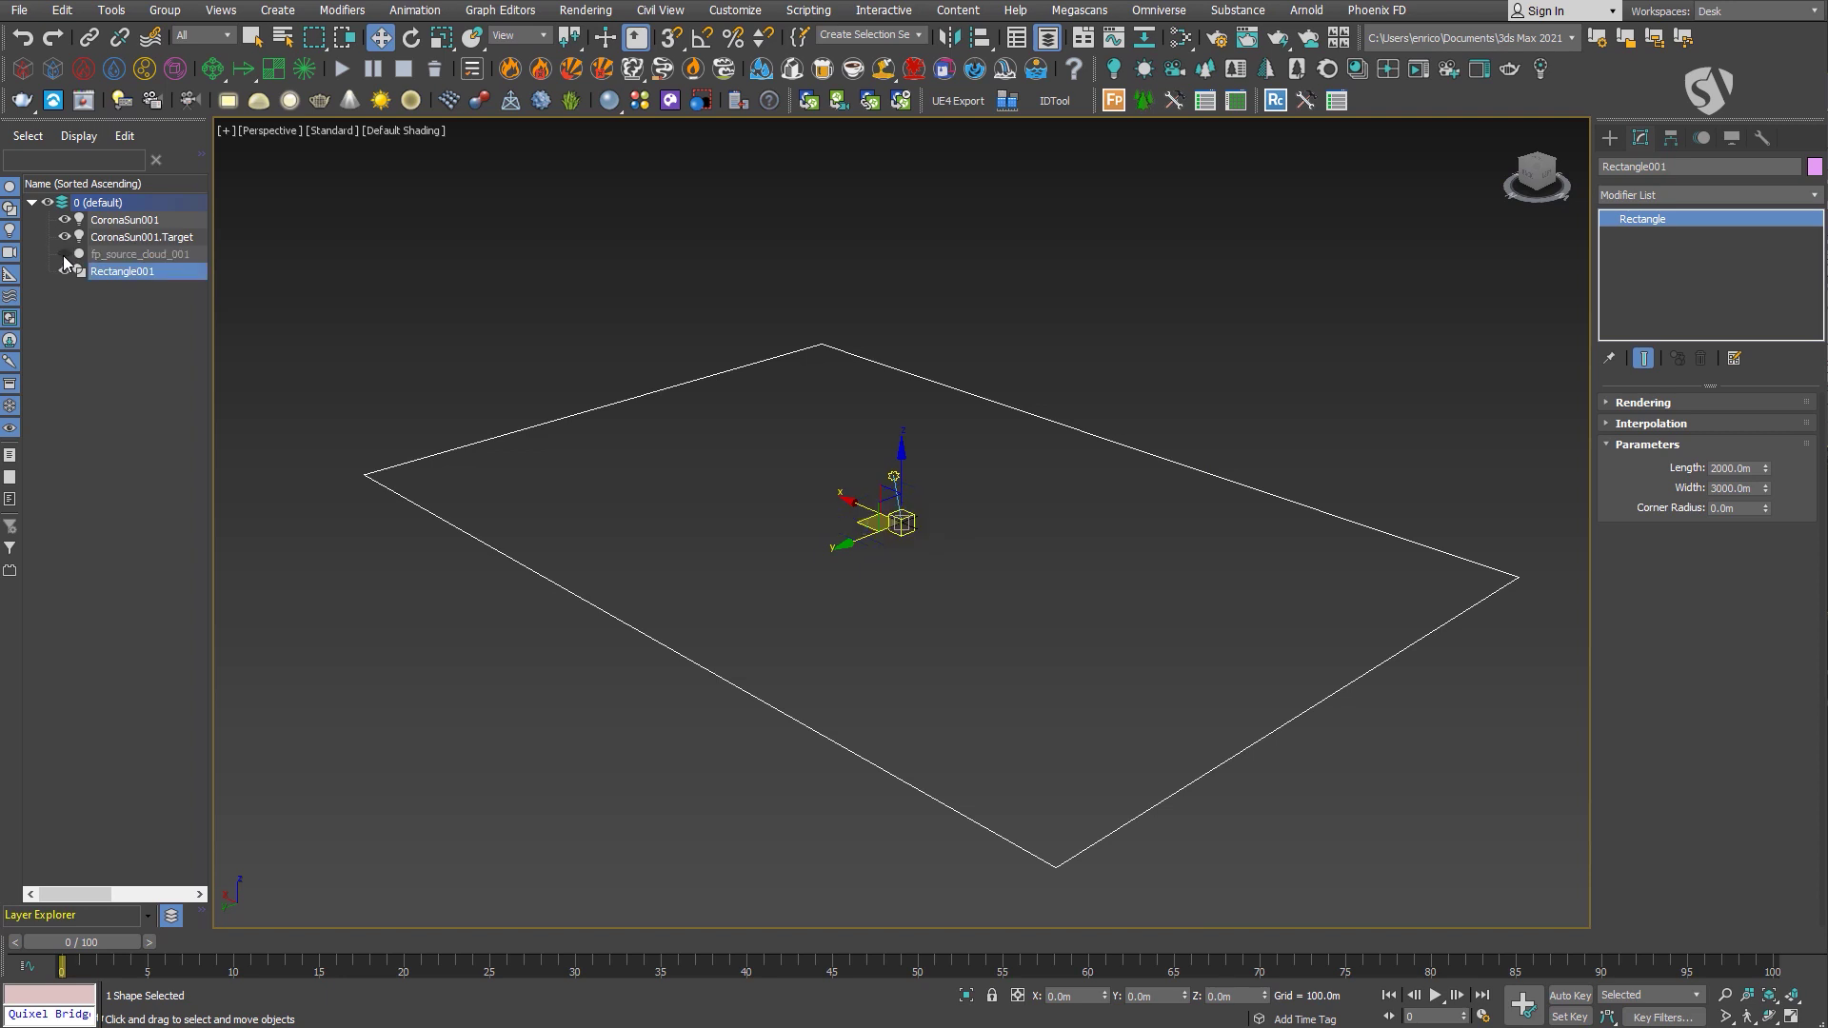
{"action": "left_click", "coordinate": [1120, 101]}
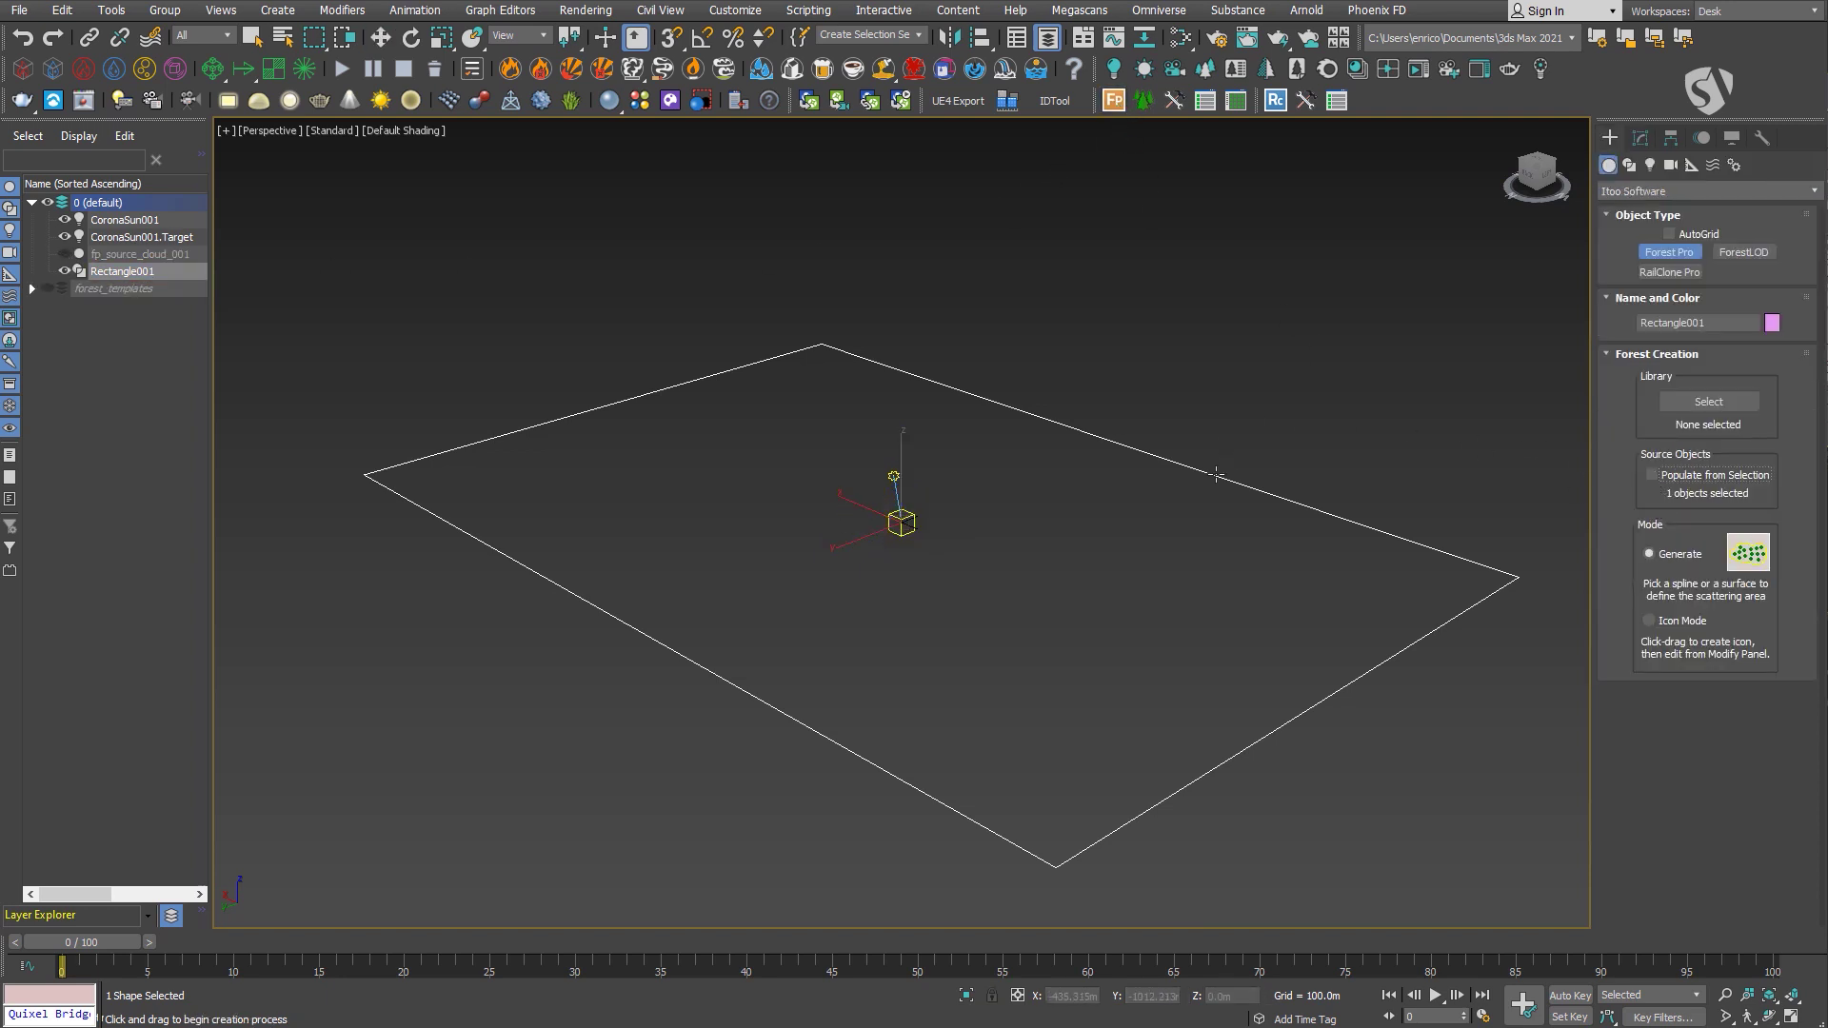
Scatter Forest over the rectangle with the Very Scattered preset and 1500 m X density.
{"action": "left_click", "coordinate": [1215, 474]}
{"action": "left_click", "coordinate": [1000, 552]}
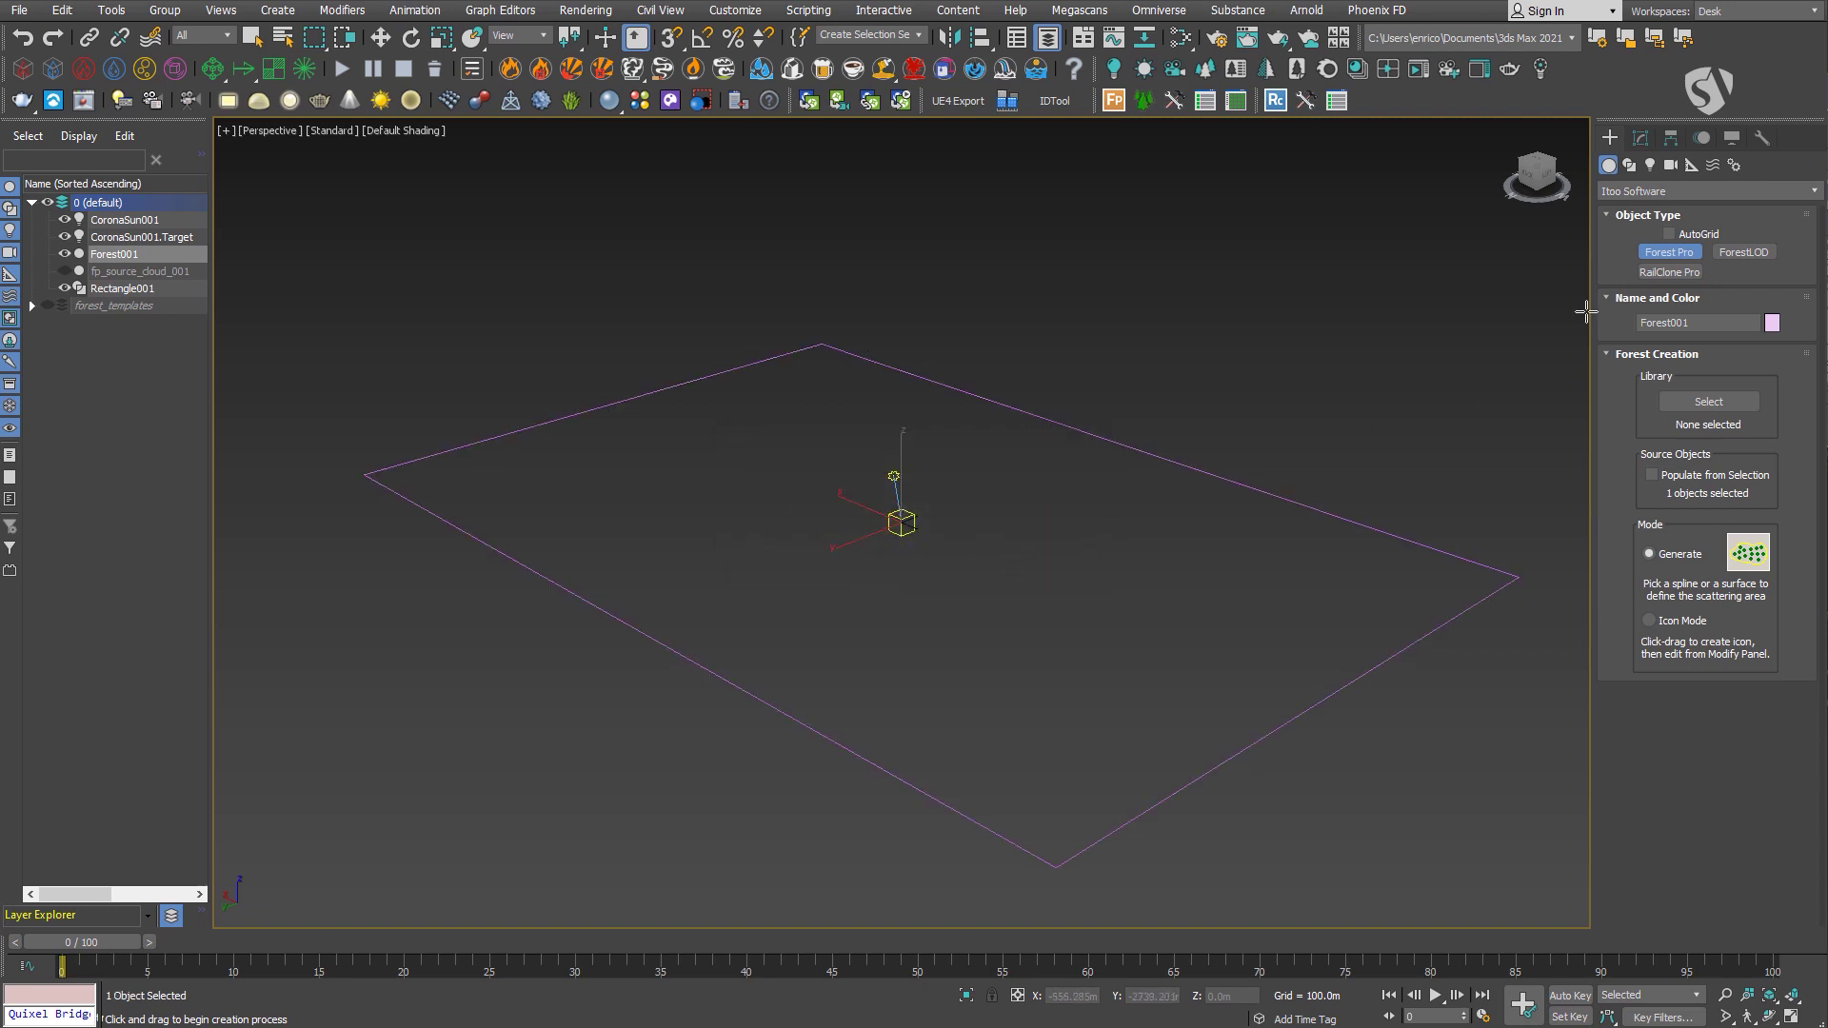
{"action": "left_click", "coordinate": [1612, 423]}
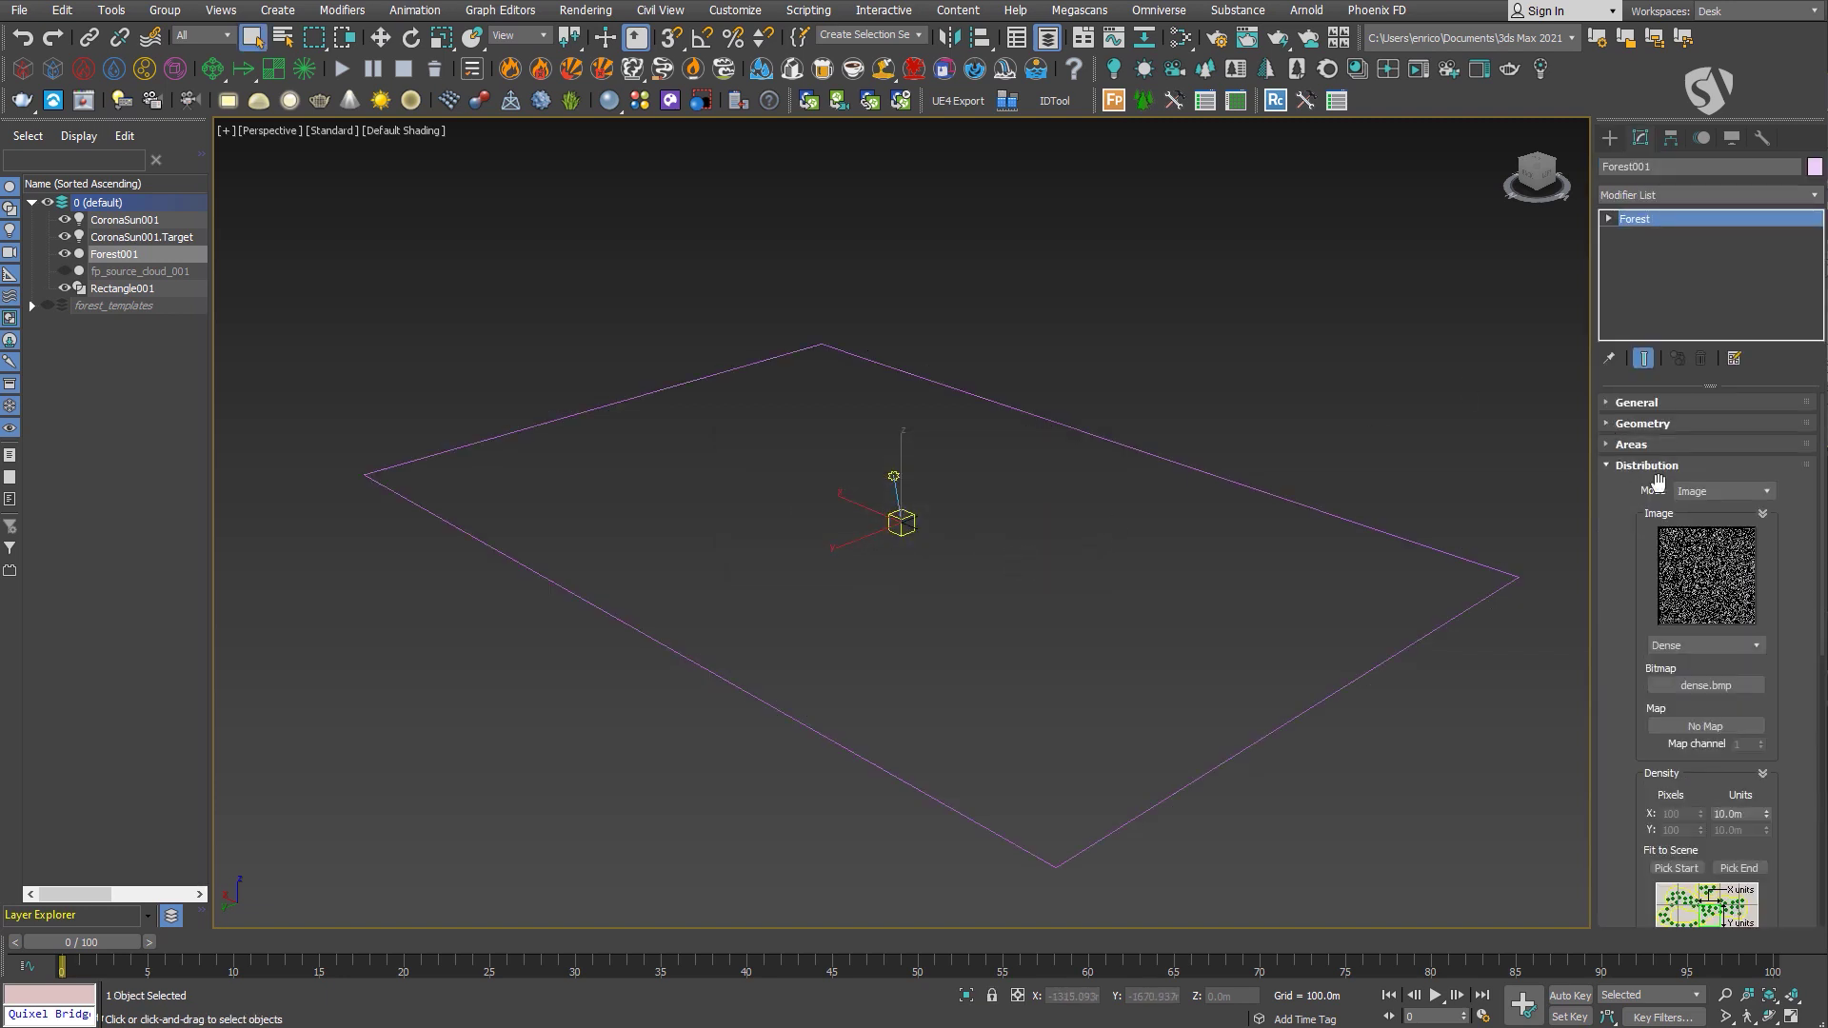
{"action": "left_click", "coordinate": [1722, 491]}
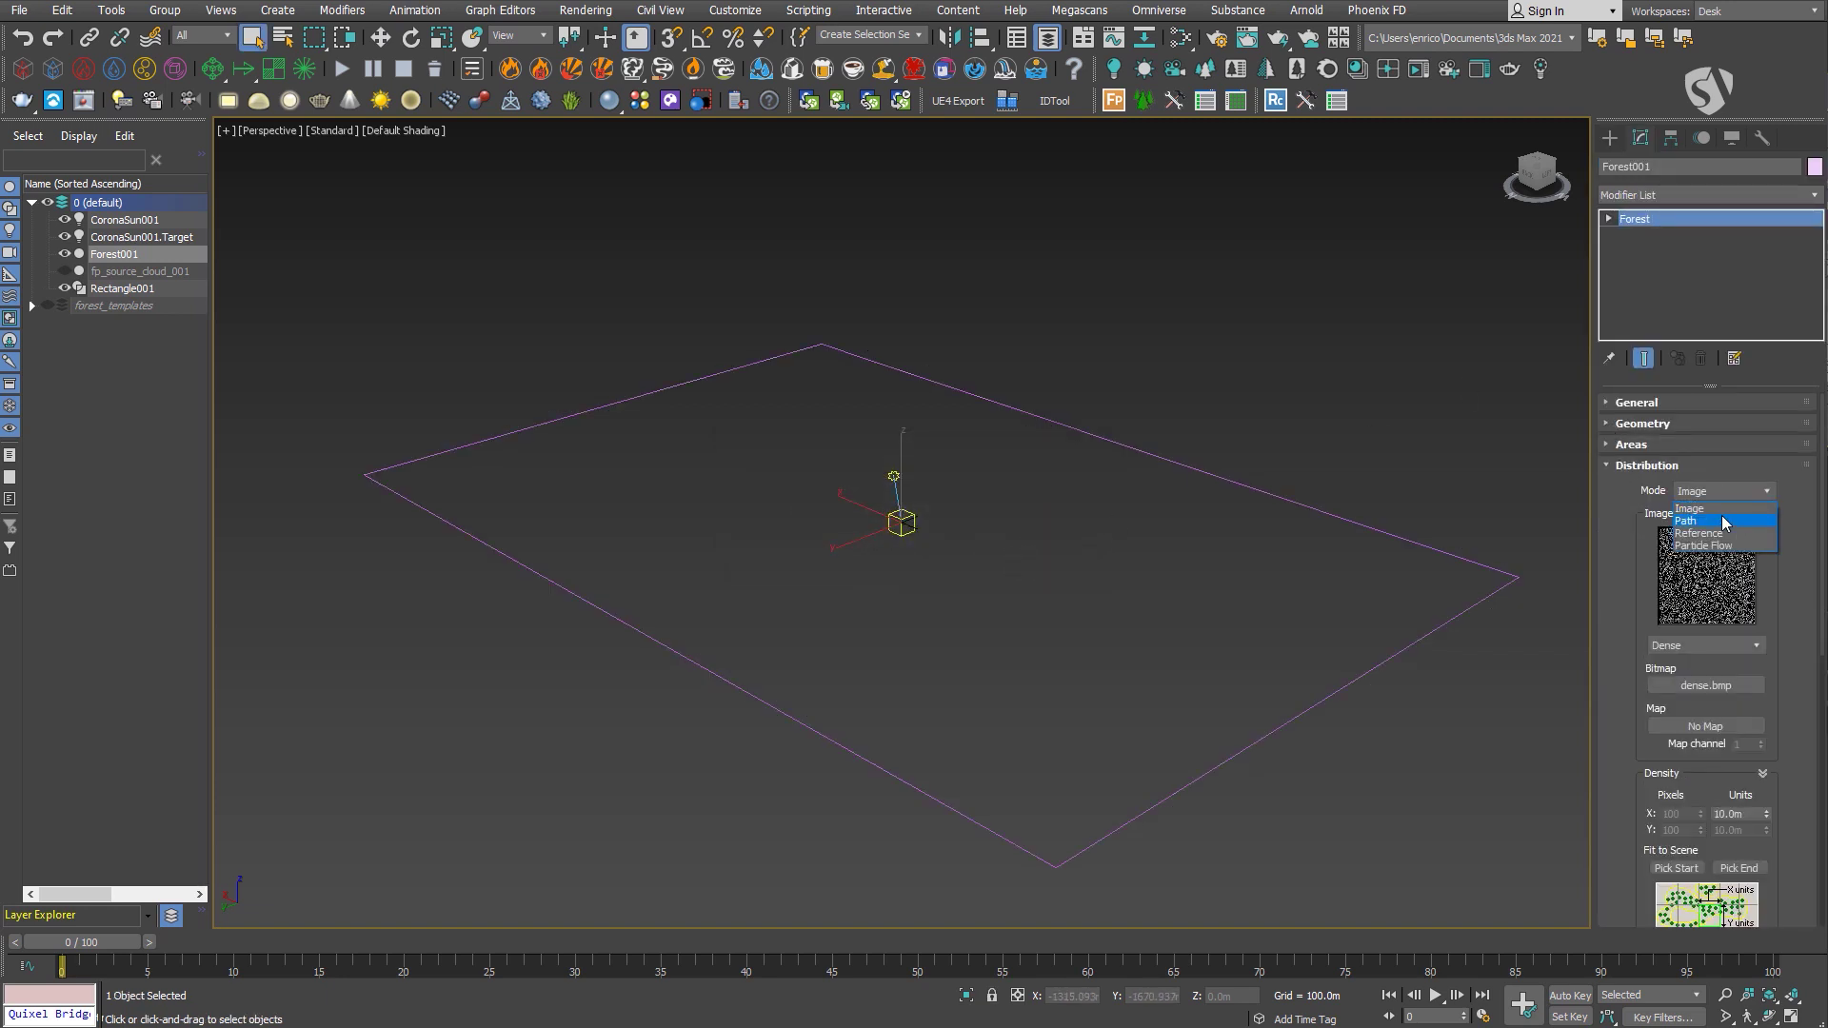
{"action": "left_click", "coordinate": [1740, 647]}
{"action": "left_click", "coordinate": [1718, 659]}
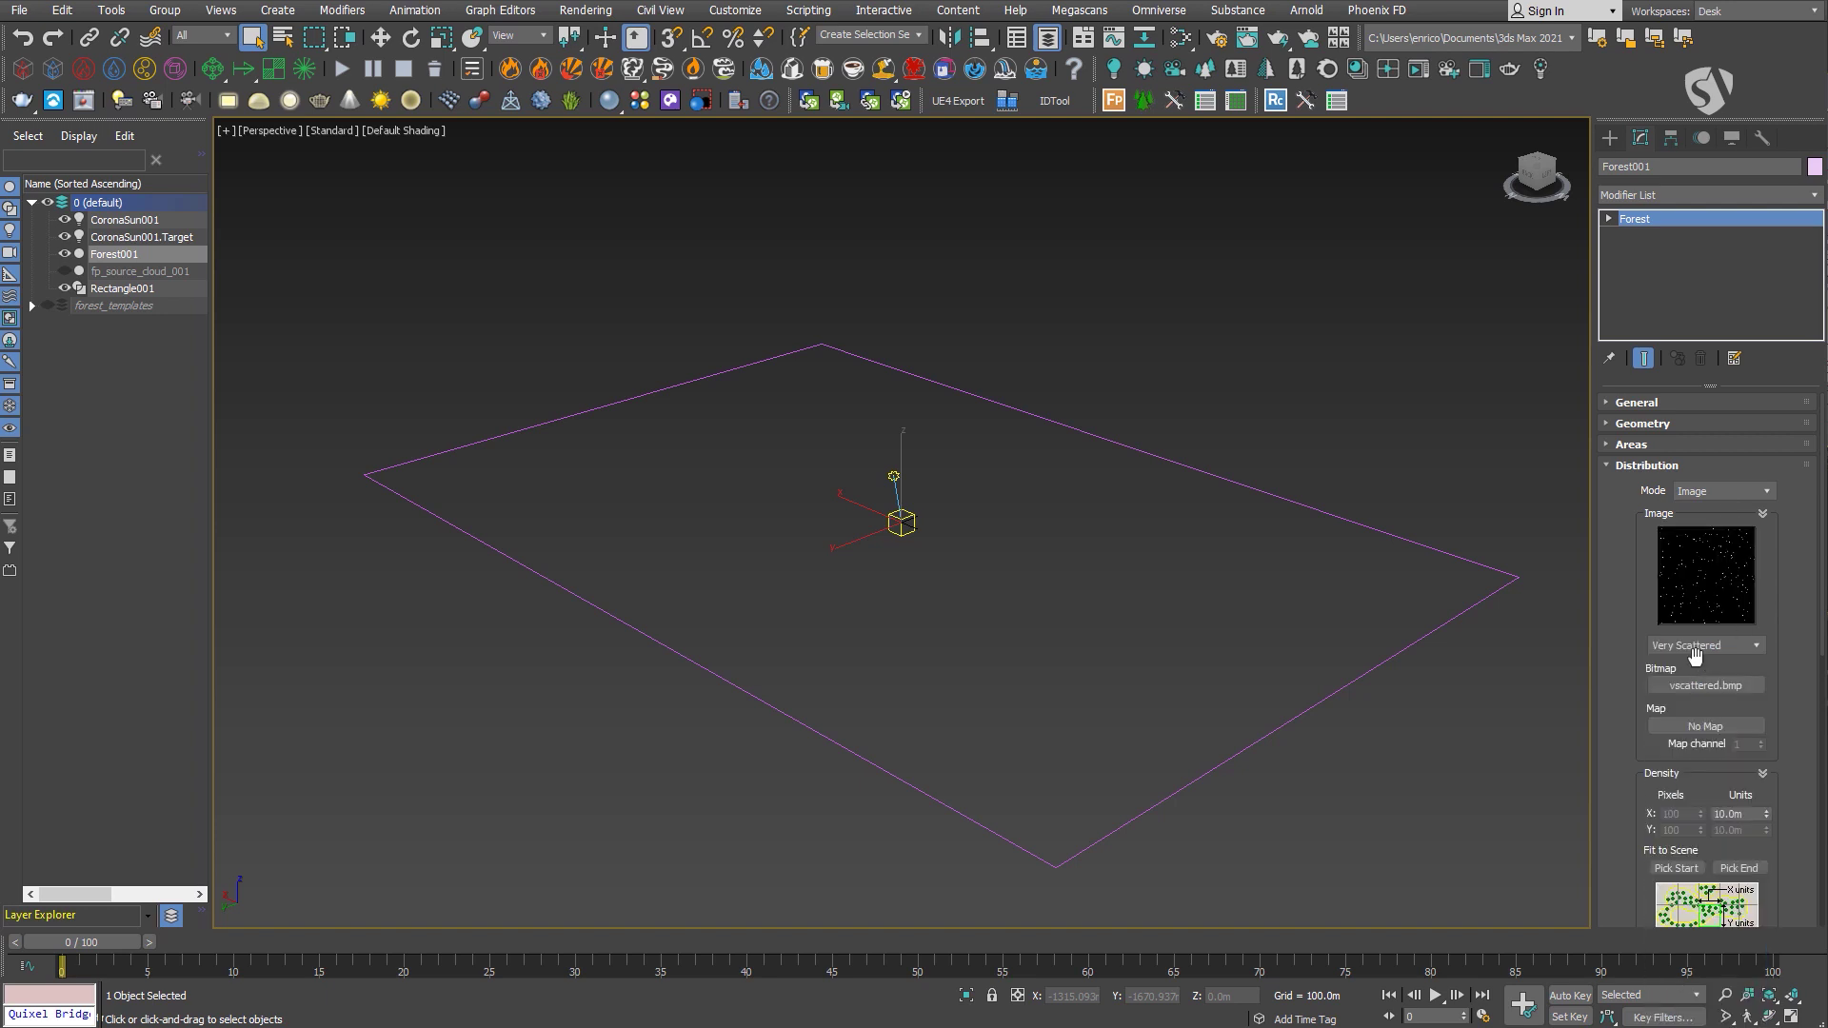
{"action": "scroll", "coordinate": [1741, 671], "scroll_direction": "down", "scroll_amount": 3}
{"action": "double_click", "coordinate": [1742, 673]}
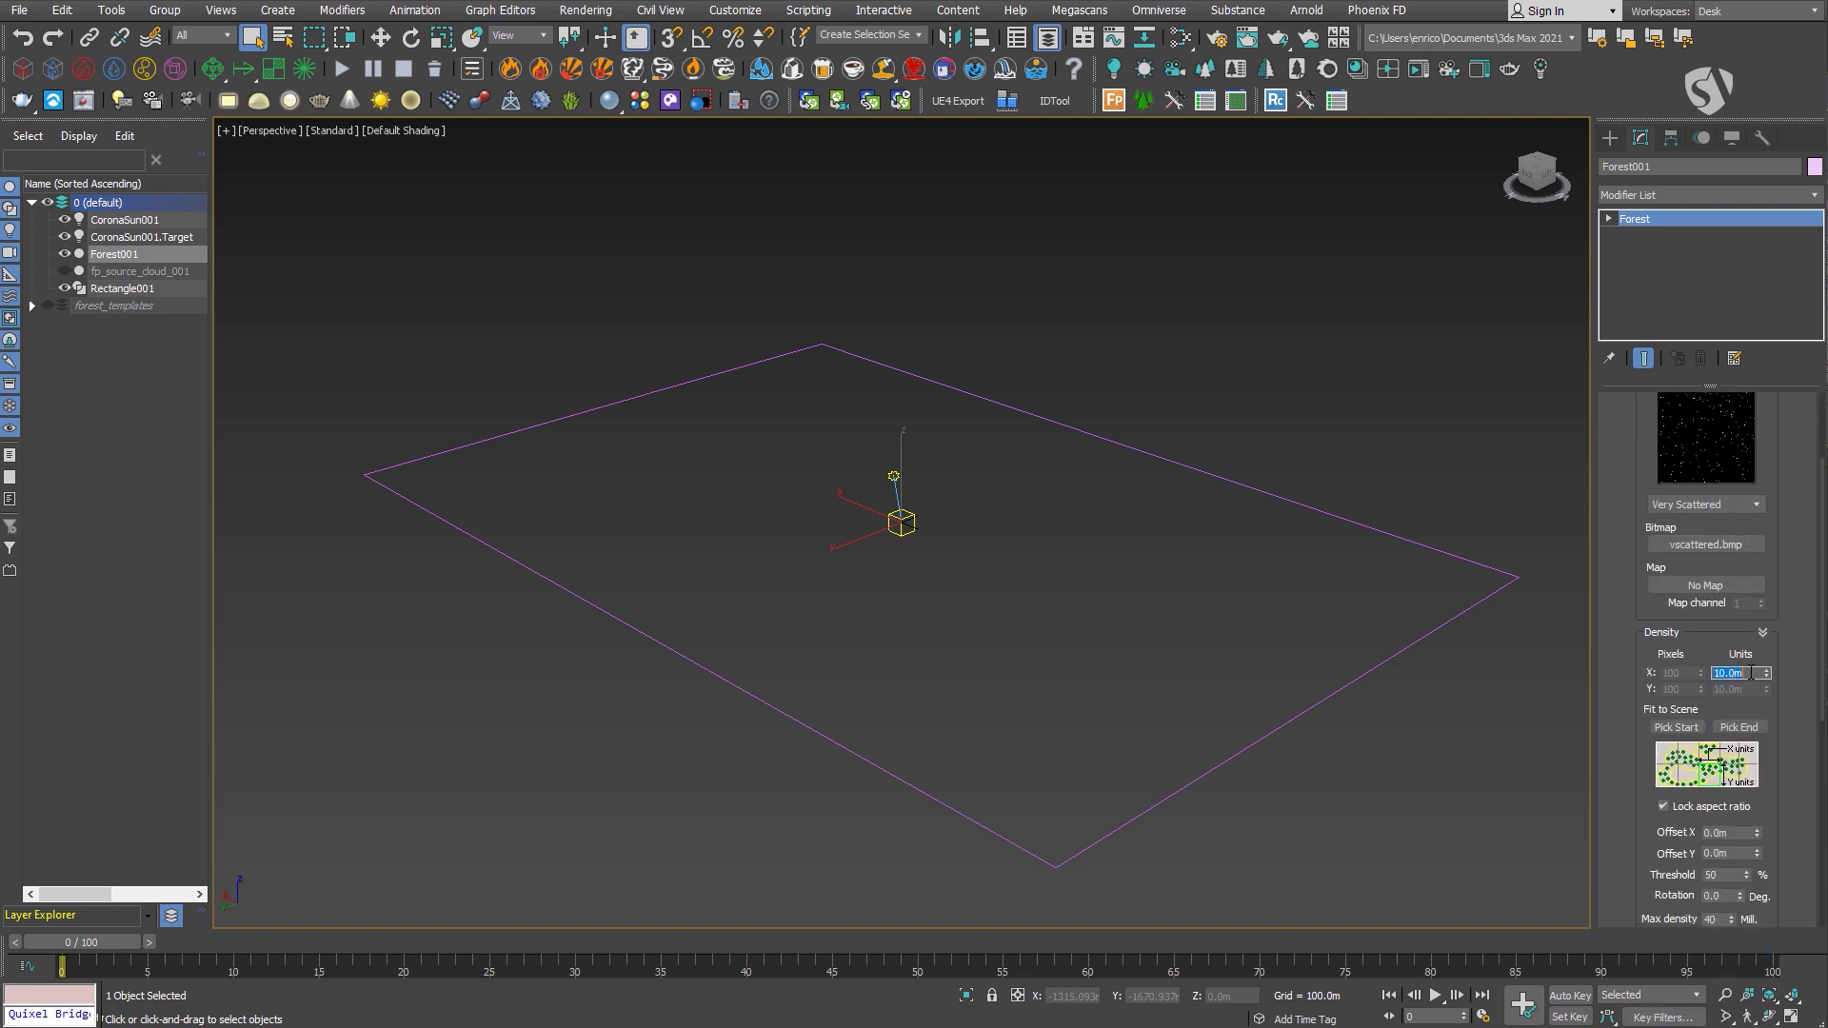
{"action": "type", "text": "1500"}
{"action": "key", "text": "Return"}
{"action": "scroll", "coordinate": [1785, 512], "scroll_direction": "up", "scroll_amount": 5}
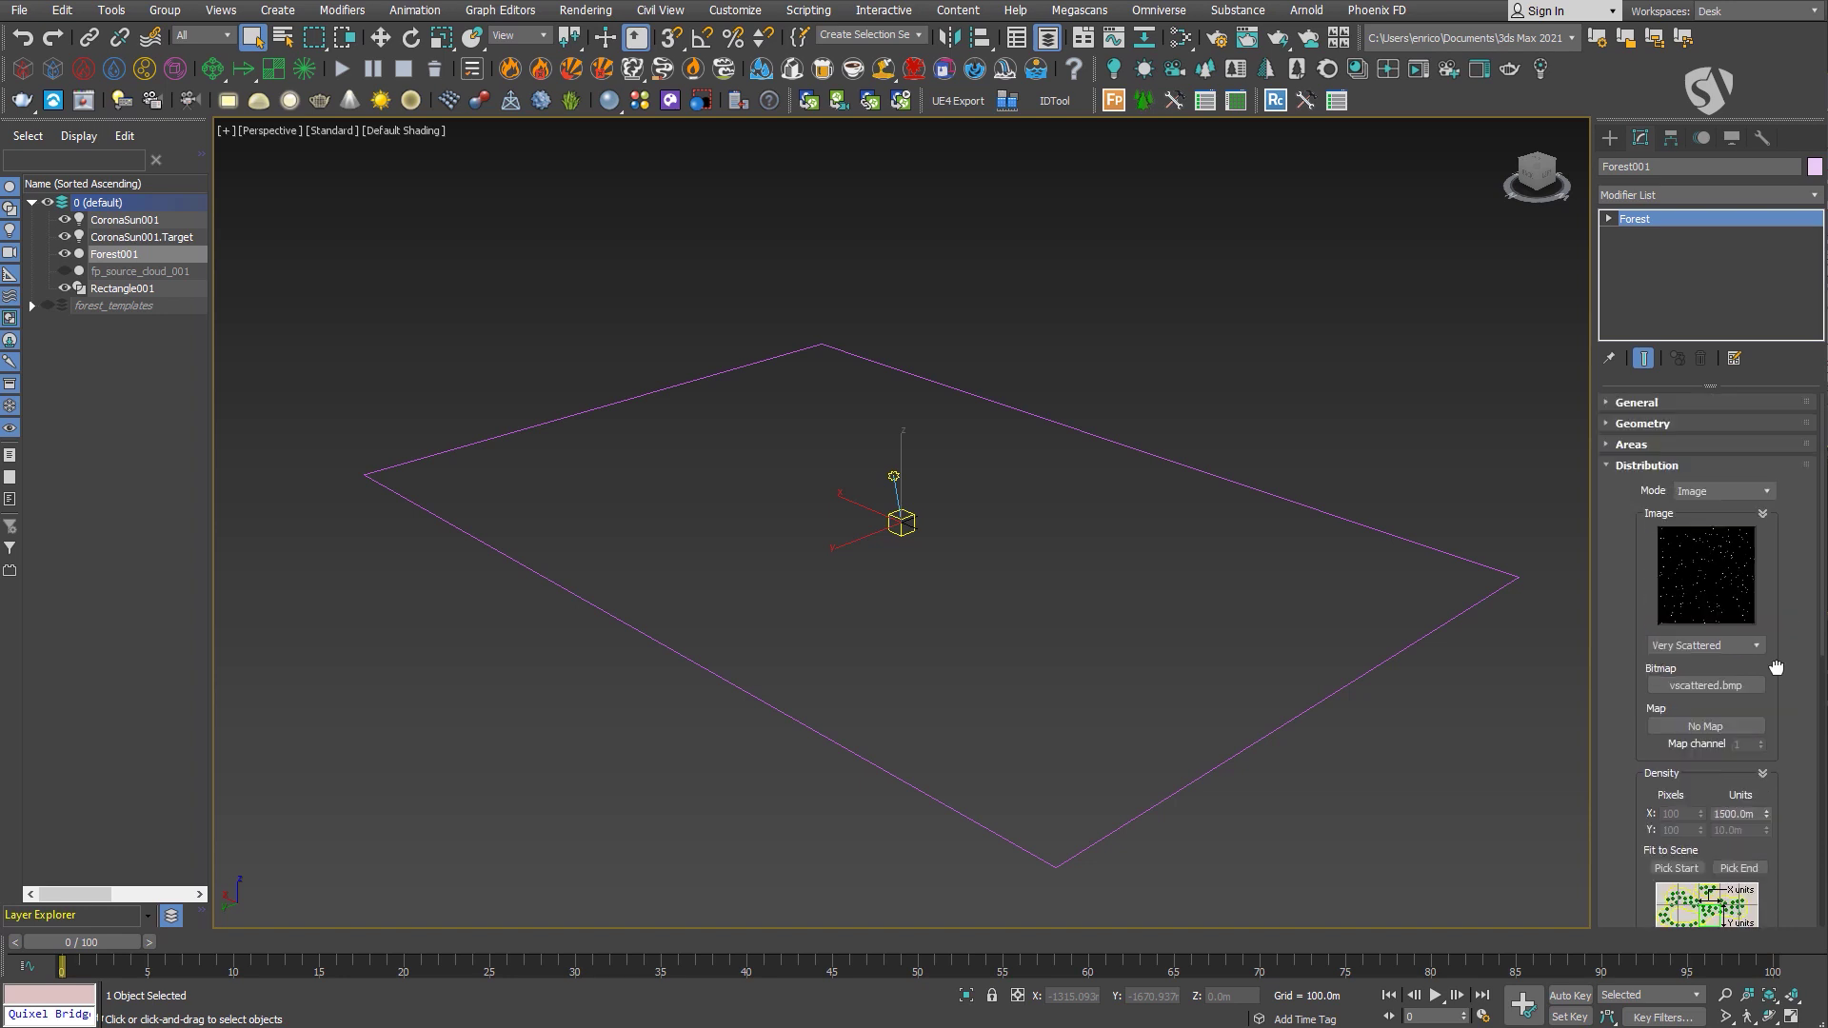
Add fp_source_cloud_001 as the Forest's scattered custom geometry.
{"action": "left_click", "coordinate": [1609, 423]}
{"action": "left_click", "coordinate": [1646, 456]}
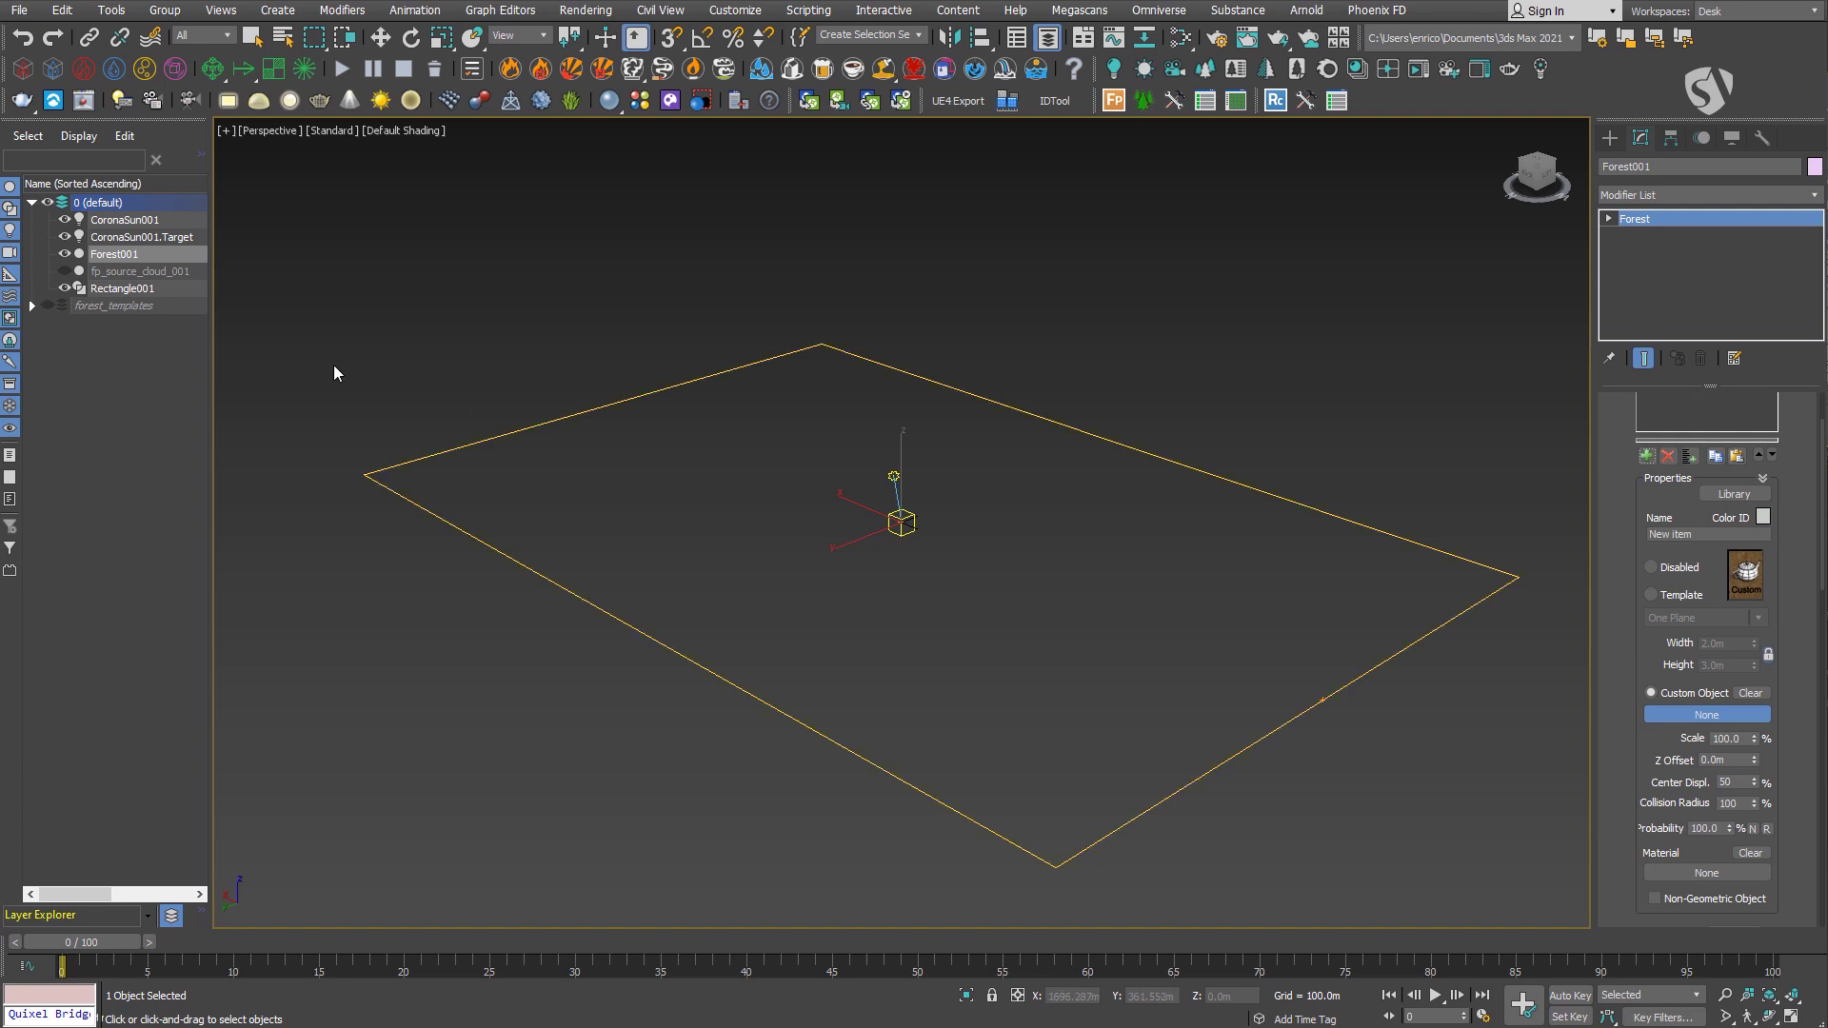
{"action": "left_click", "coordinate": [141, 273]}
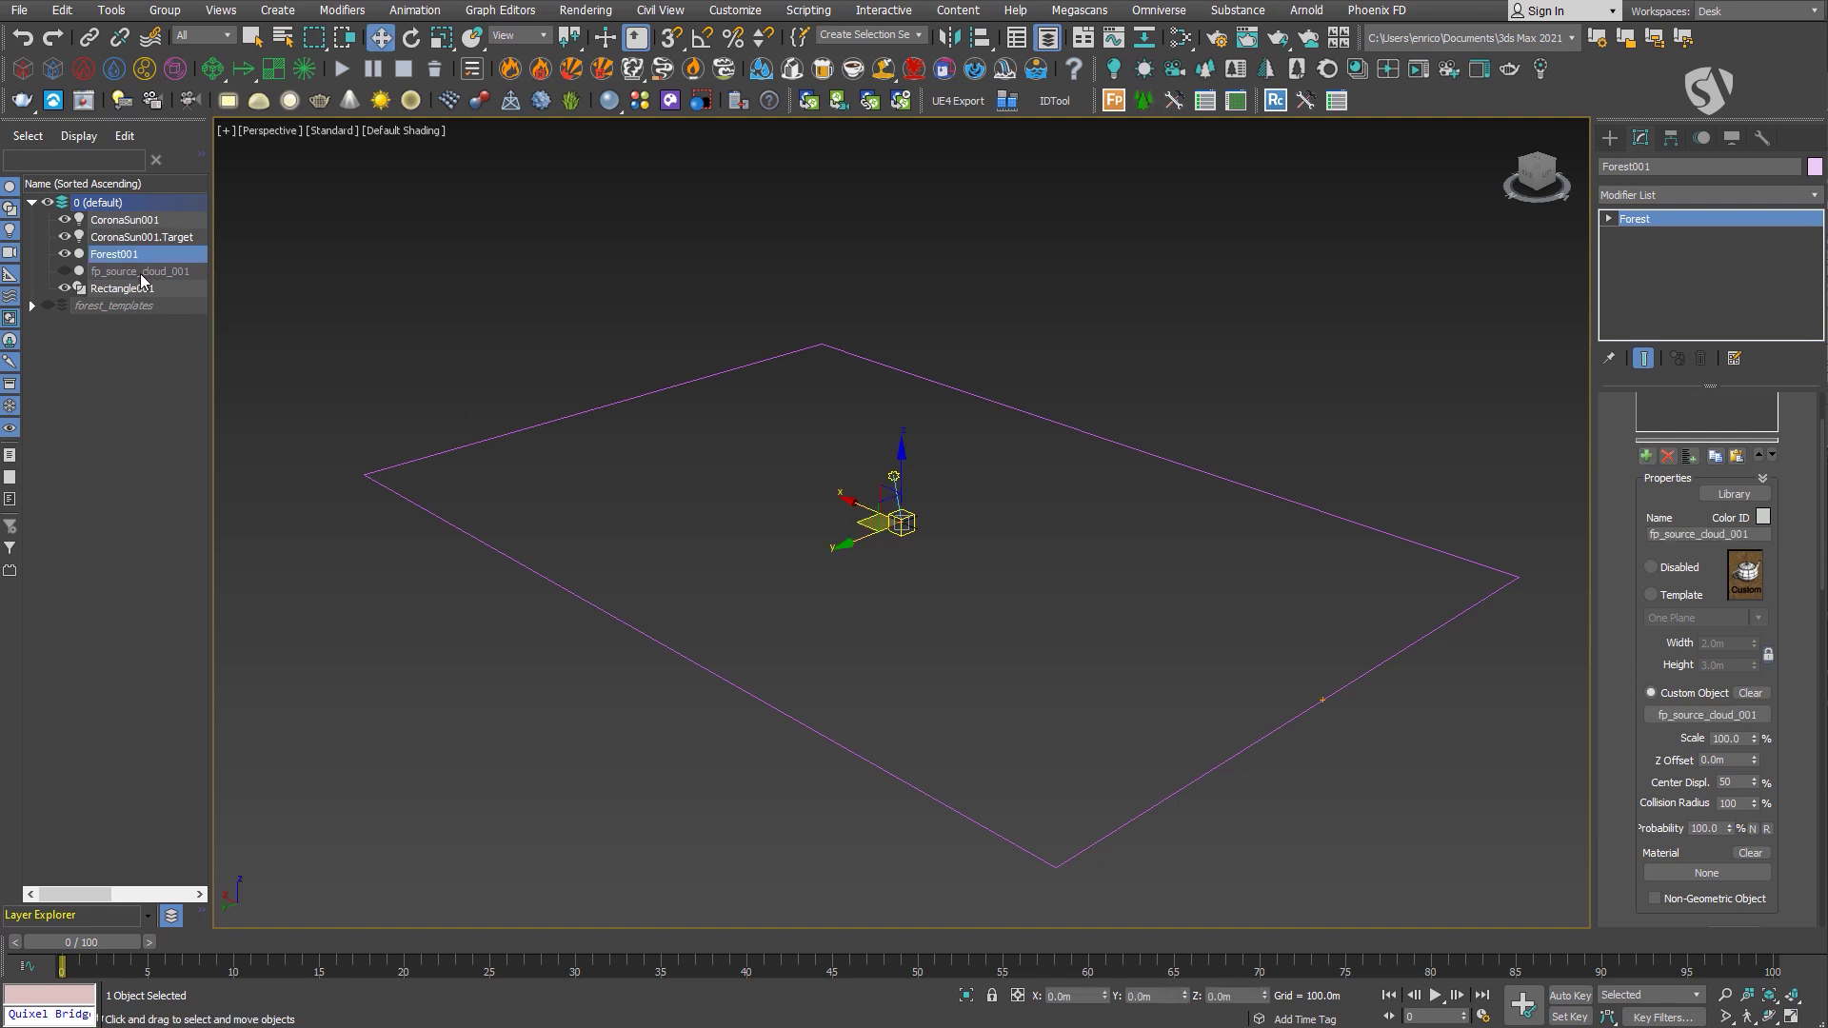
Try Pyramid, Box, Thin Box and Plant viewport proxies, then choose Points-Cloud display.
{"action": "scroll", "coordinate": [1810, 567], "scroll_direction": "down", "scroll_amount": 2}
{"action": "scroll", "coordinate": [1812, 567], "scroll_direction": "down", "scroll_amount": 5}
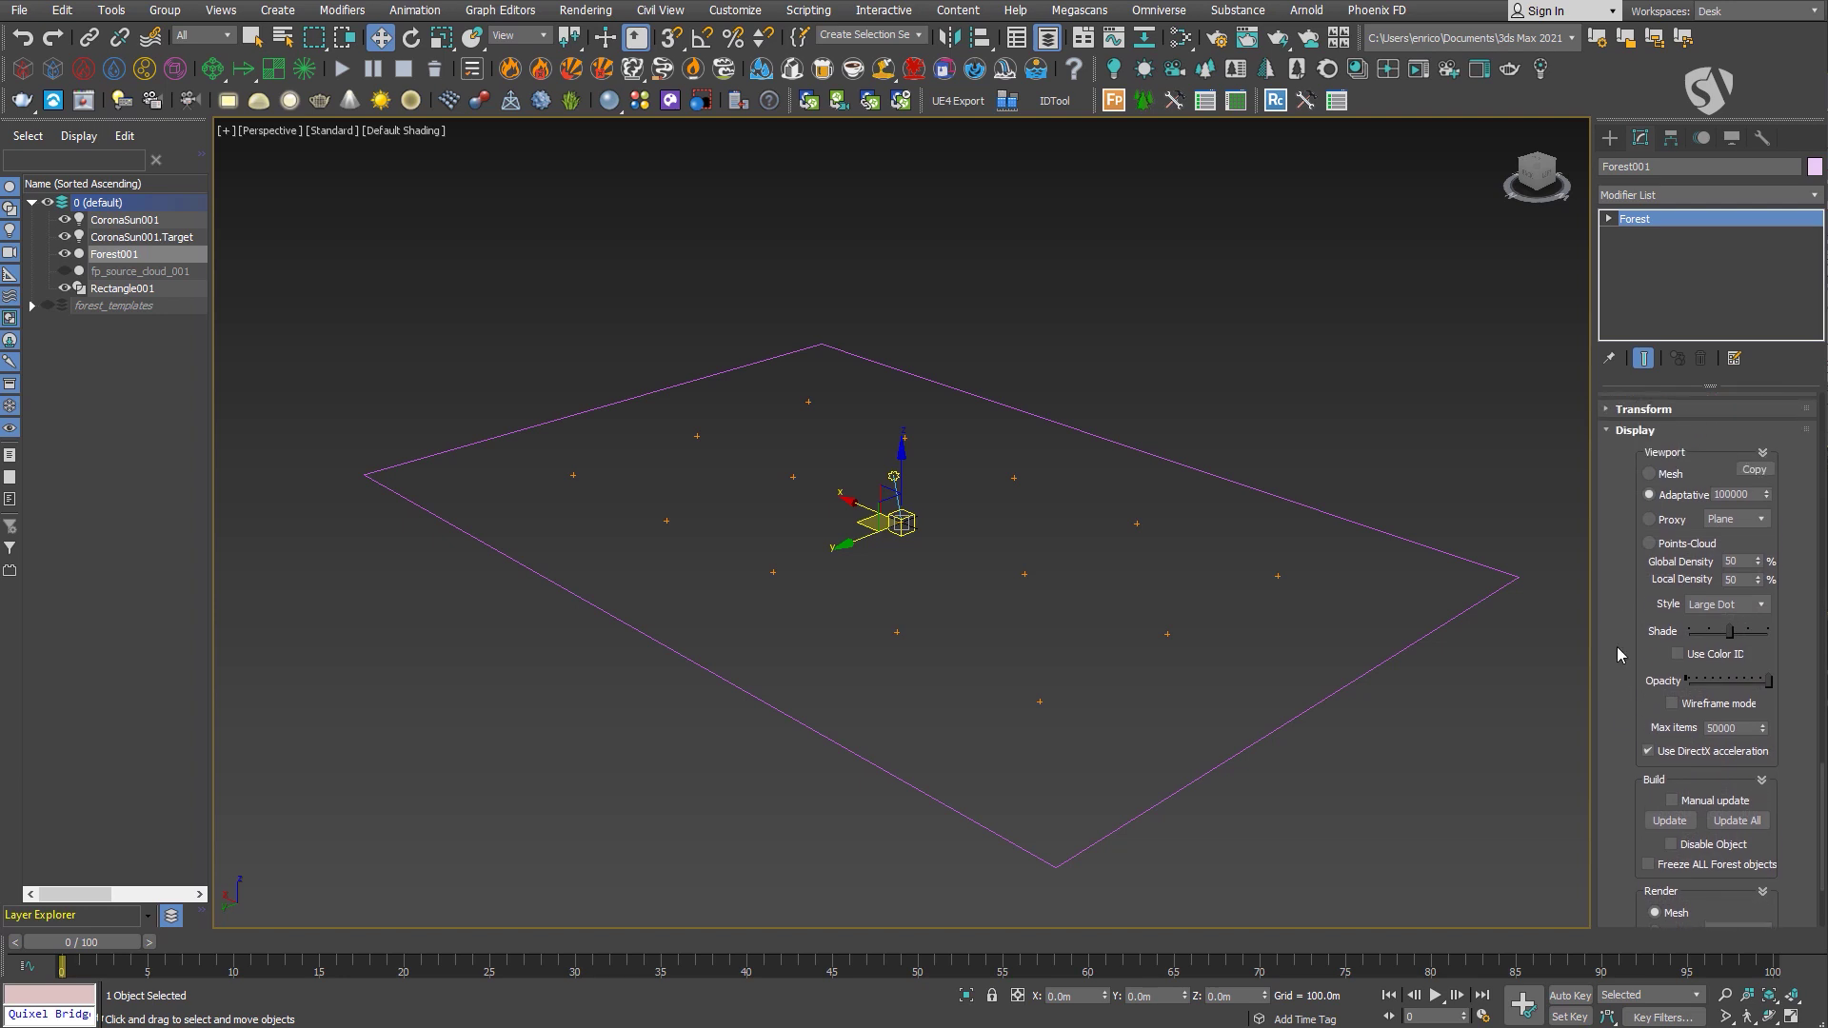
{"action": "left_click", "coordinate": [1748, 522]}
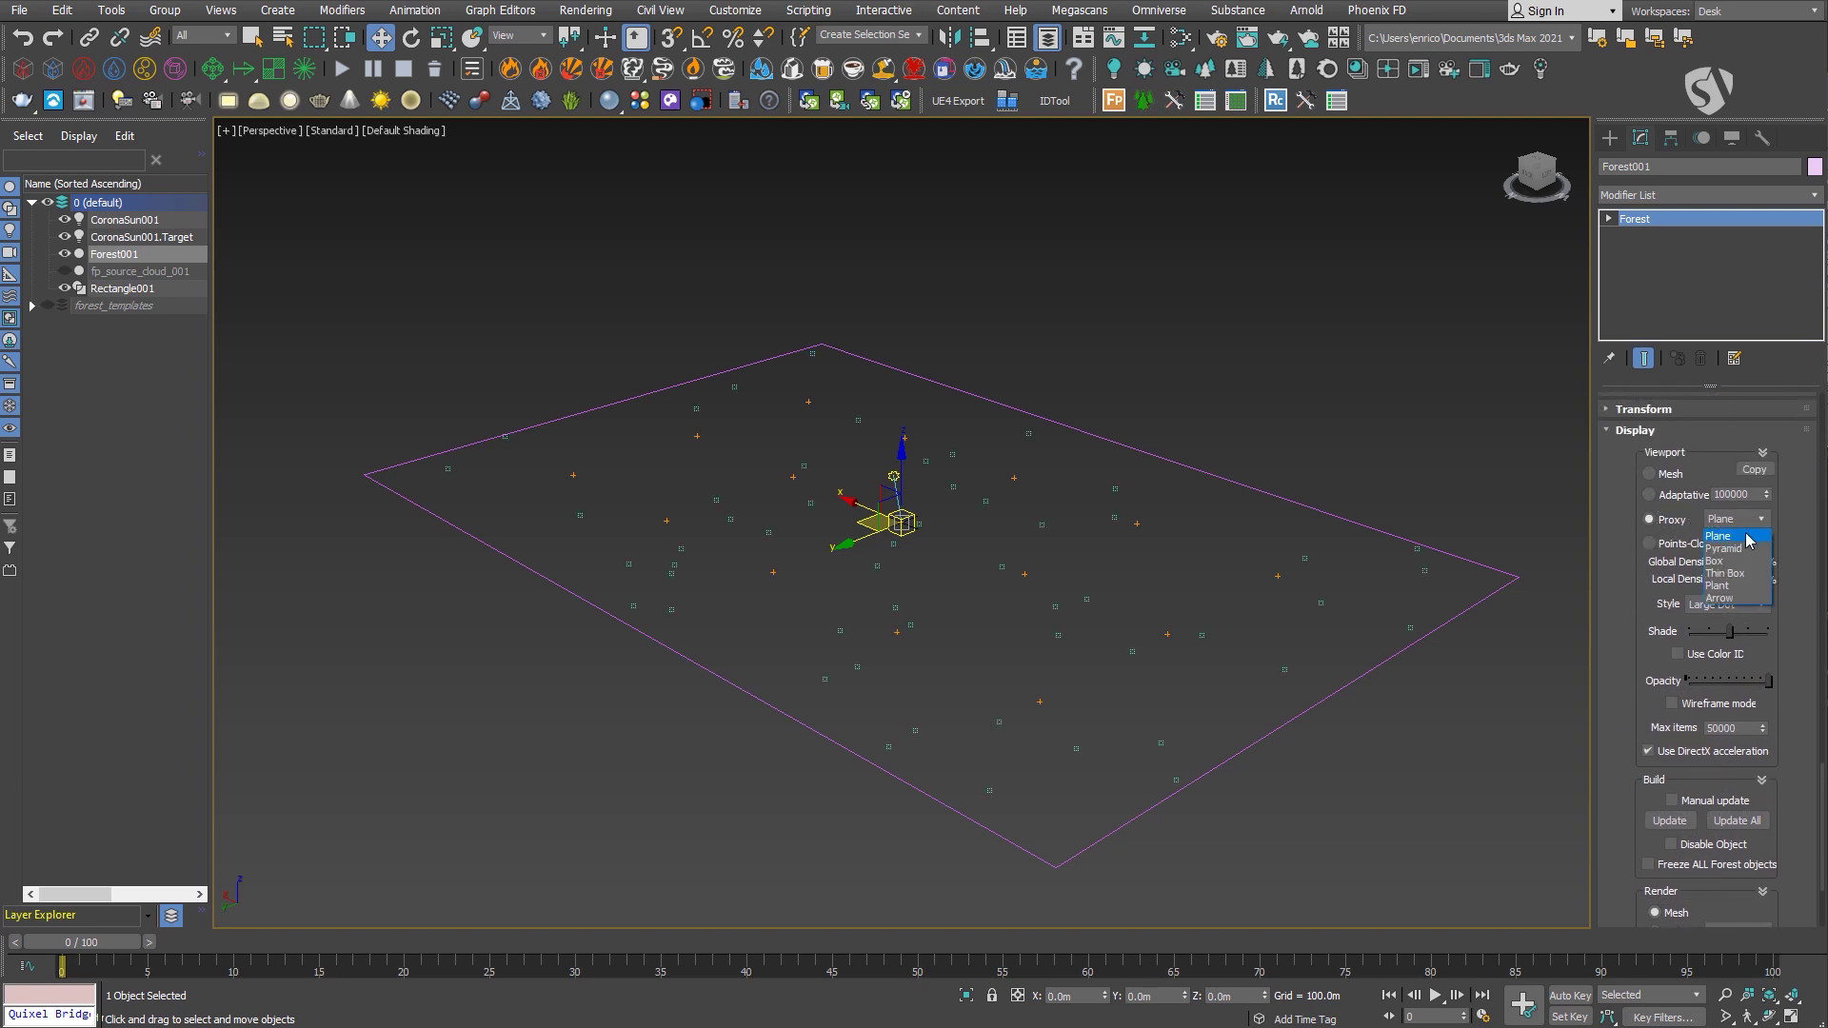
{"action": "left_click", "coordinate": [1741, 553]}
{"action": "left_click", "coordinate": [1739, 522]}
{"action": "left_click", "coordinate": [1739, 561]}
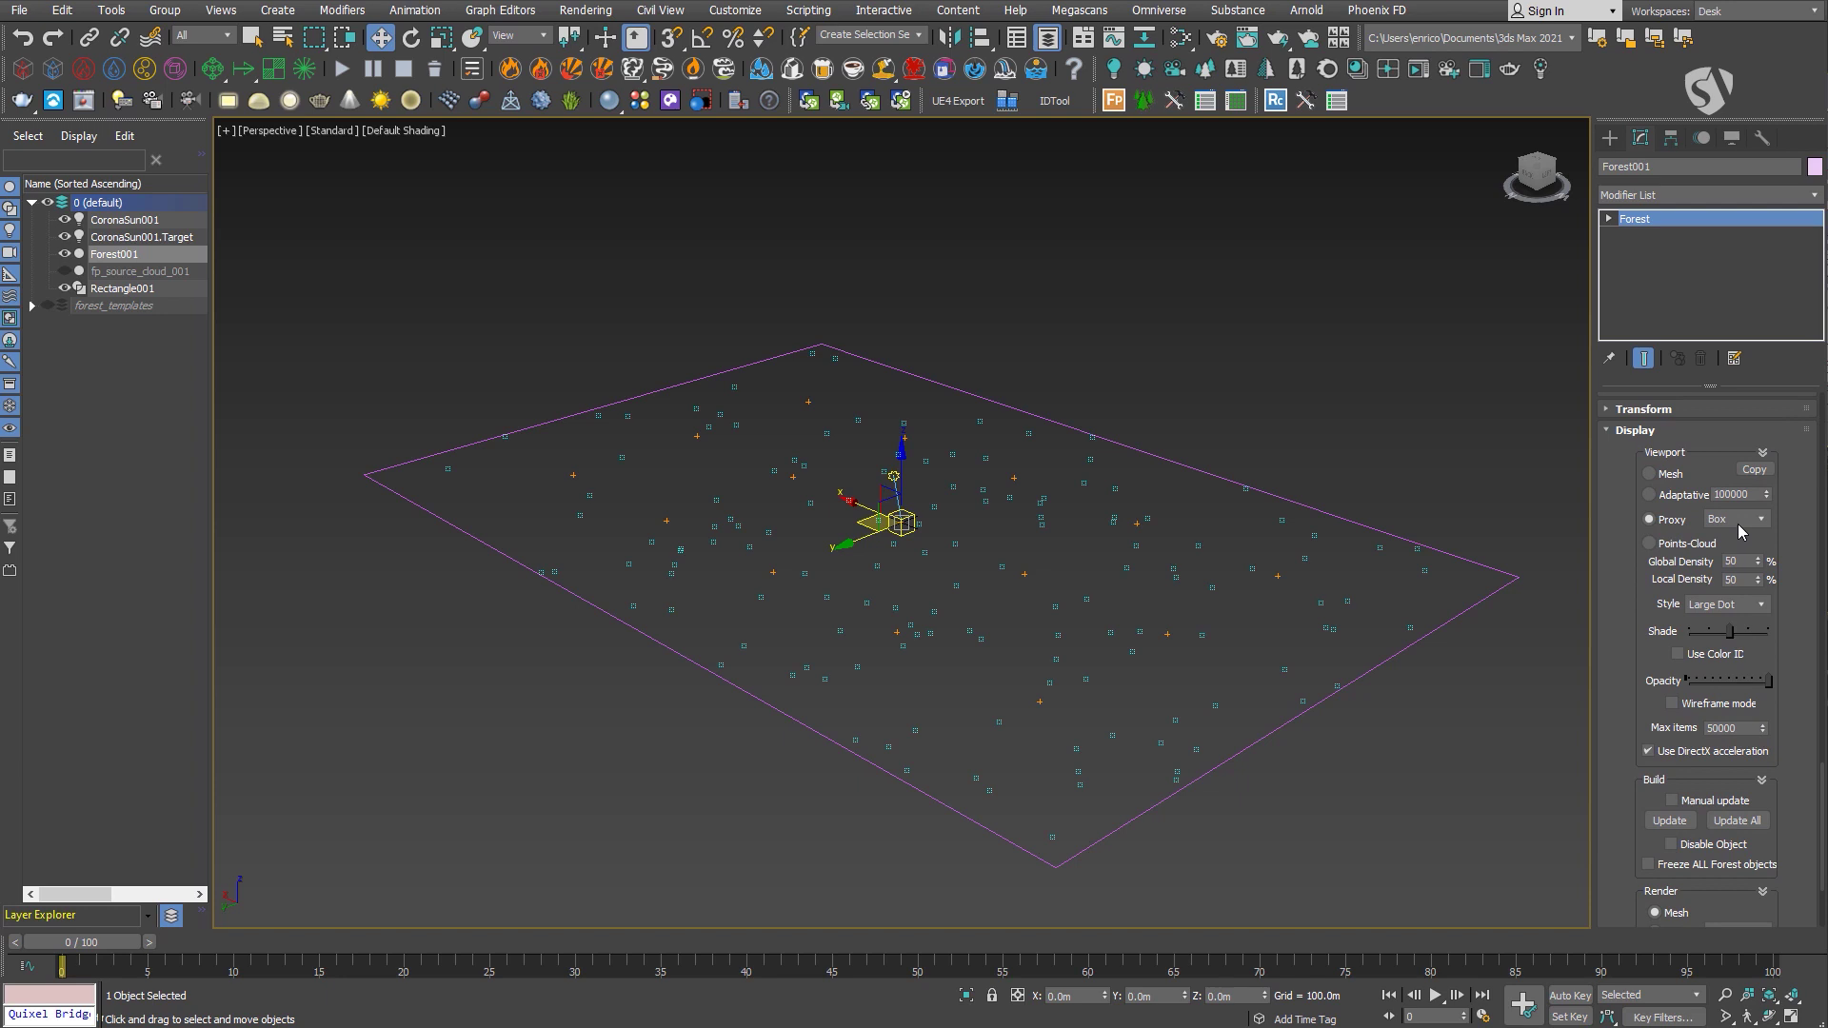
{"action": "left_click", "coordinate": [1739, 522]}
{"action": "left_click", "coordinate": [1738, 574]}
{"action": "left_click", "coordinate": [1739, 520]}
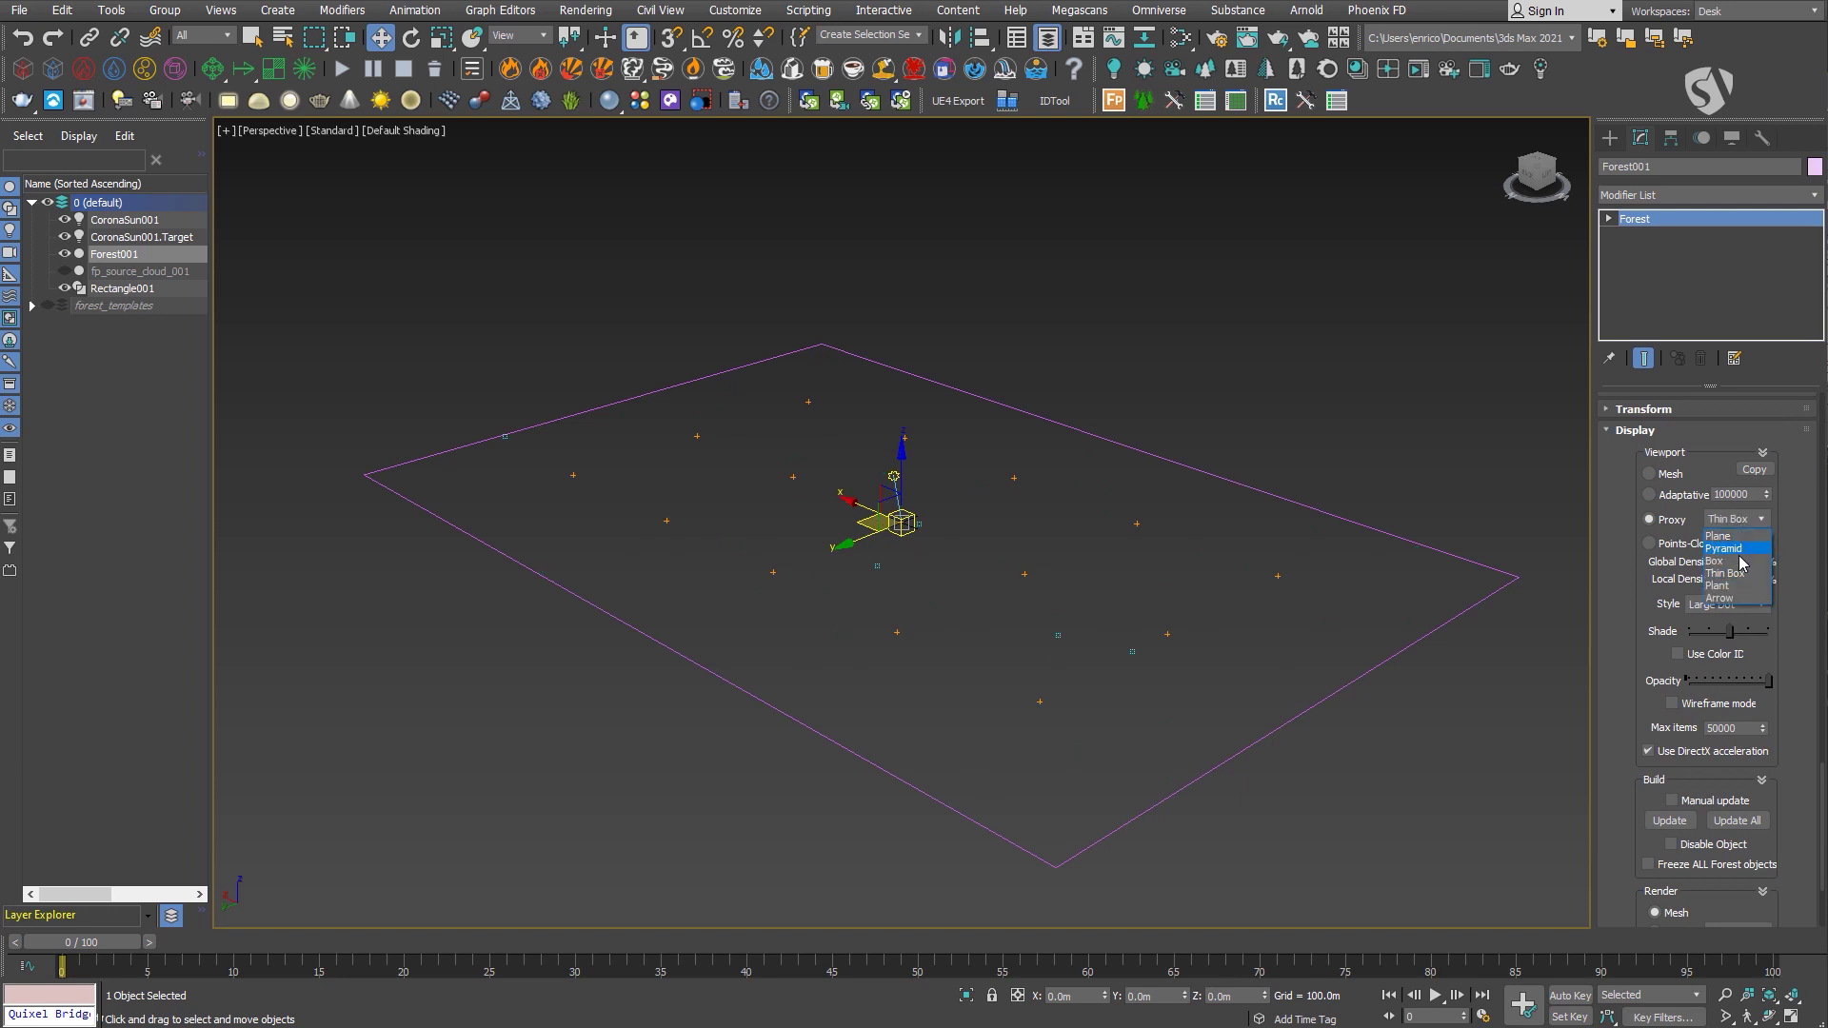
{"action": "left_click", "coordinate": [1739, 586]}
{"action": "scroll", "coordinate": [1743, 528], "scroll_direction": "down", "scroll_amount": 1}
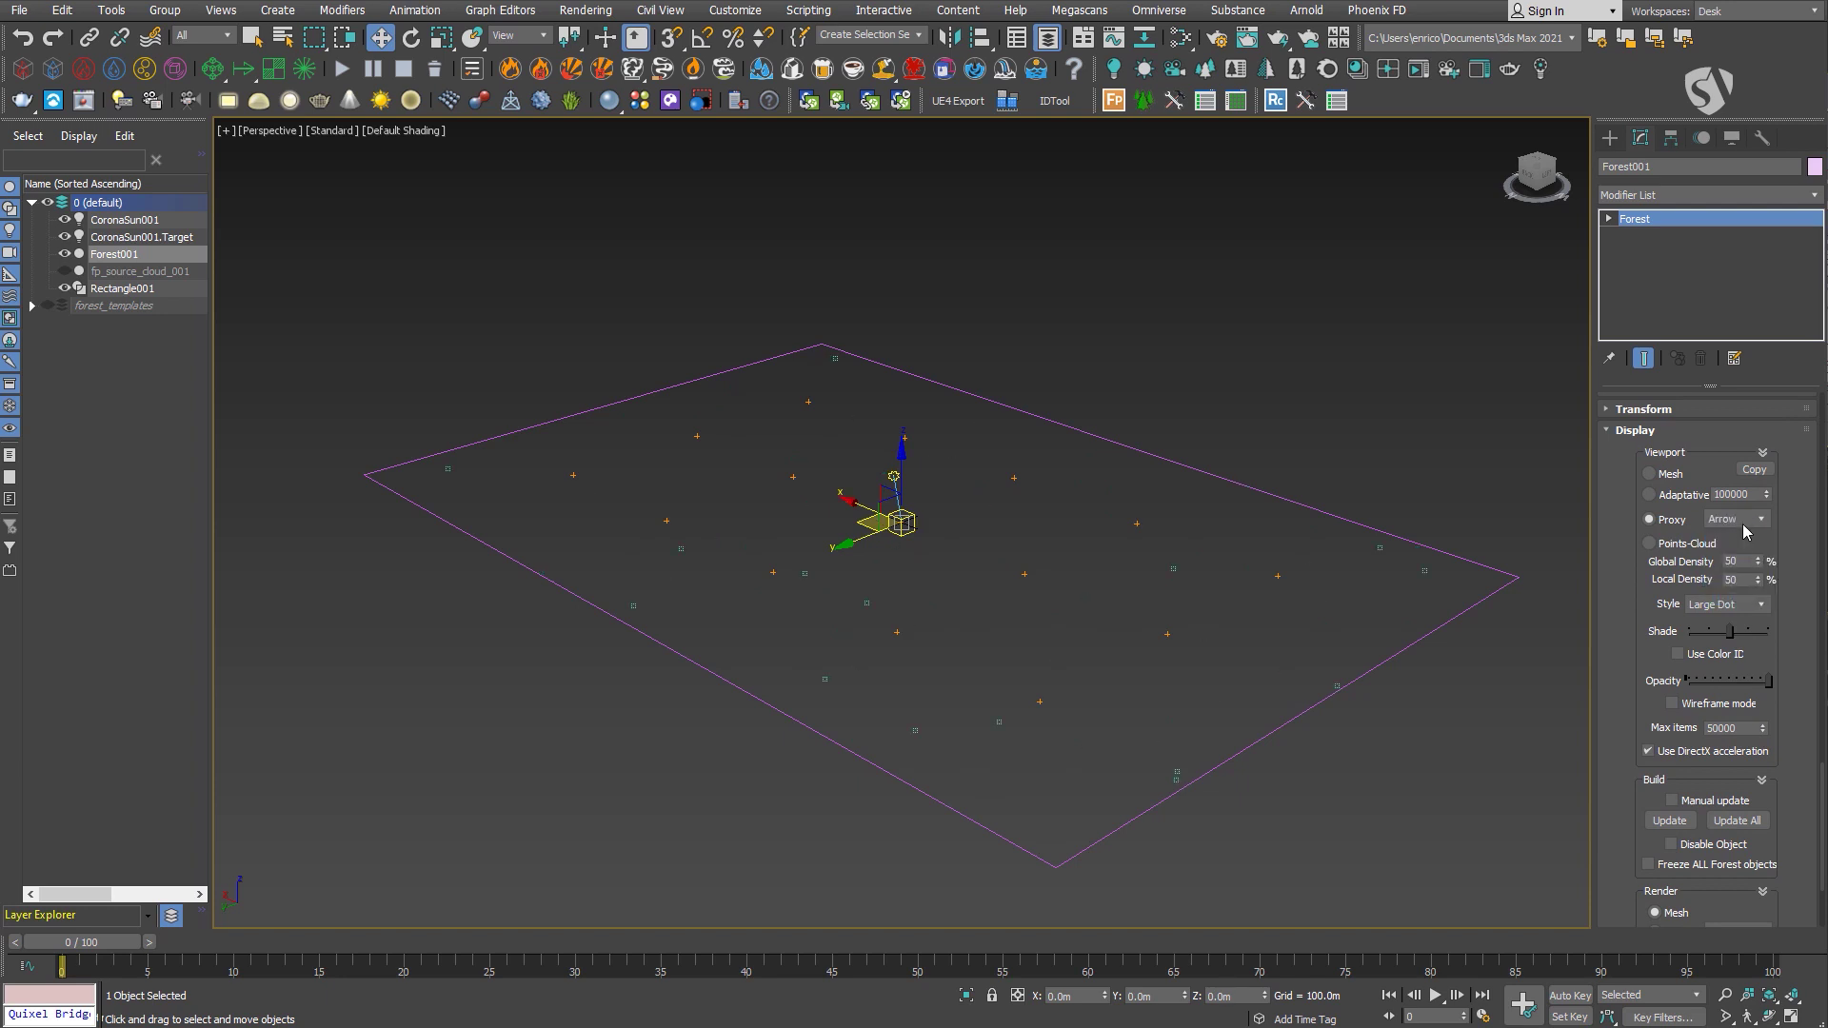
{"action": "left_click", "coordinate": [1676, 544]}
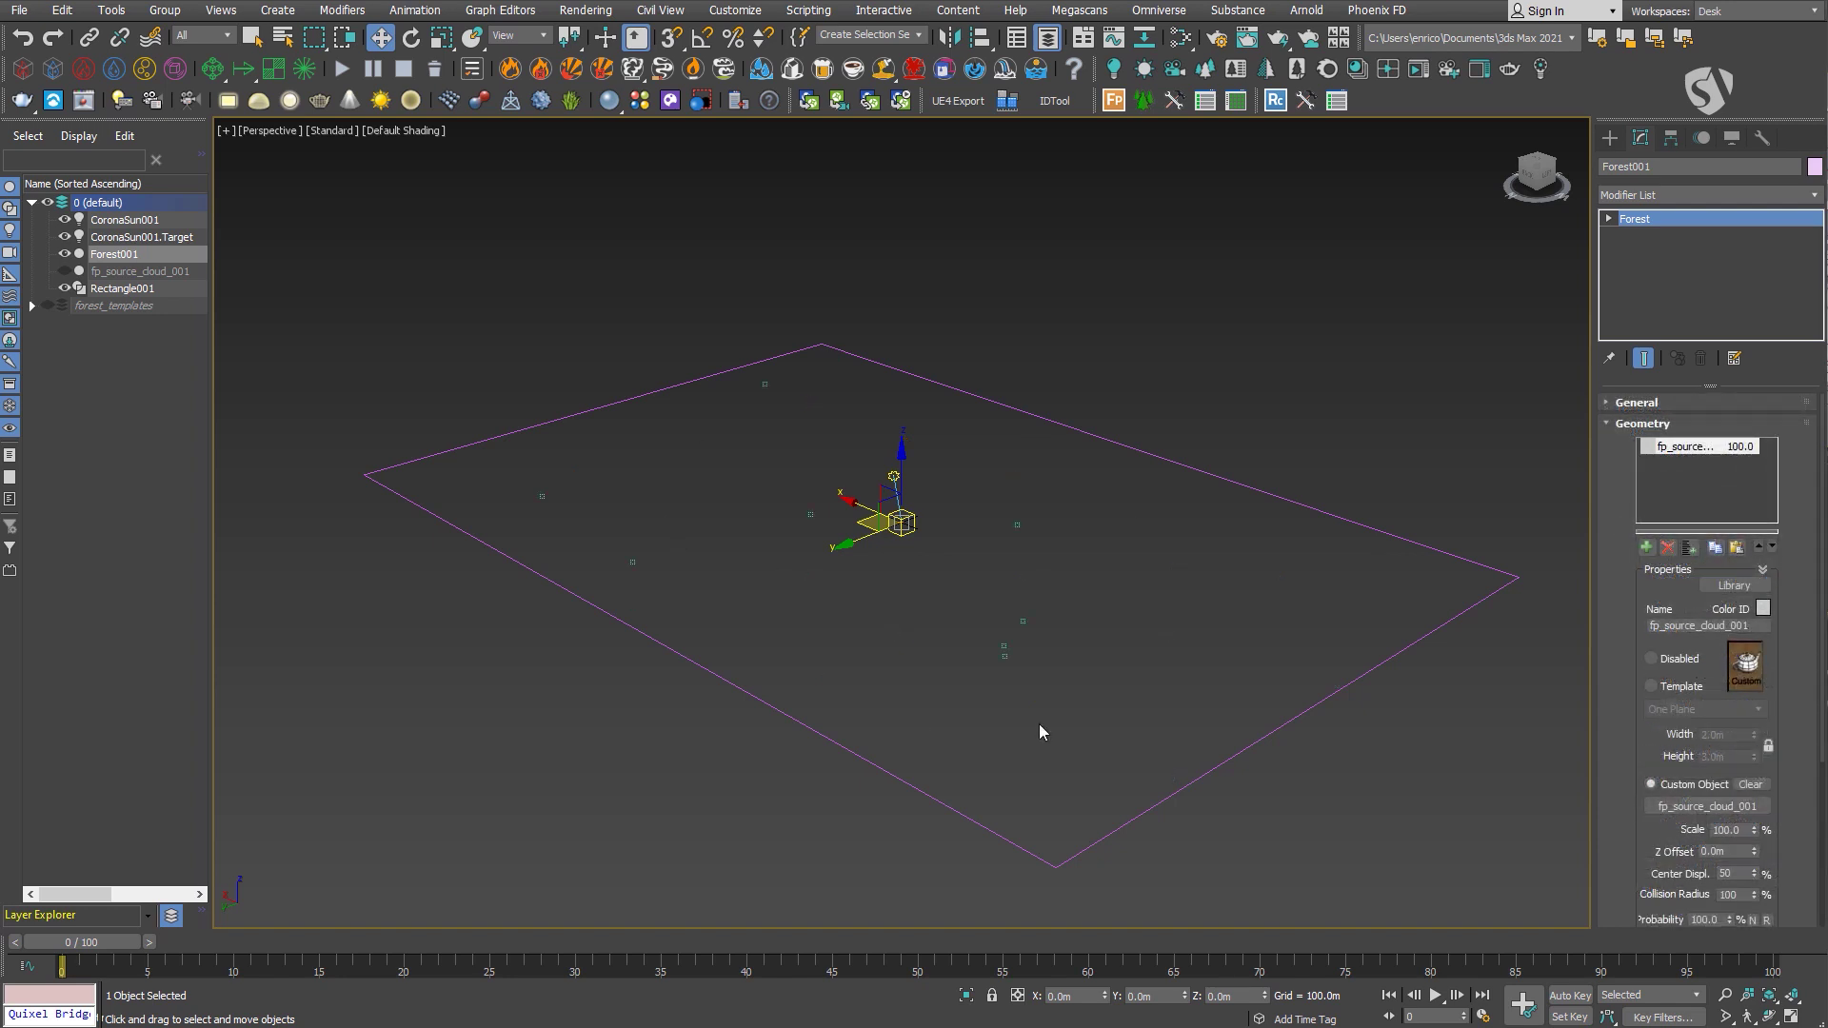
Select the cloud geometry item and set its Display to Points-Cloud.
{"action": "left_click", "coordinate": [1684, 446]}
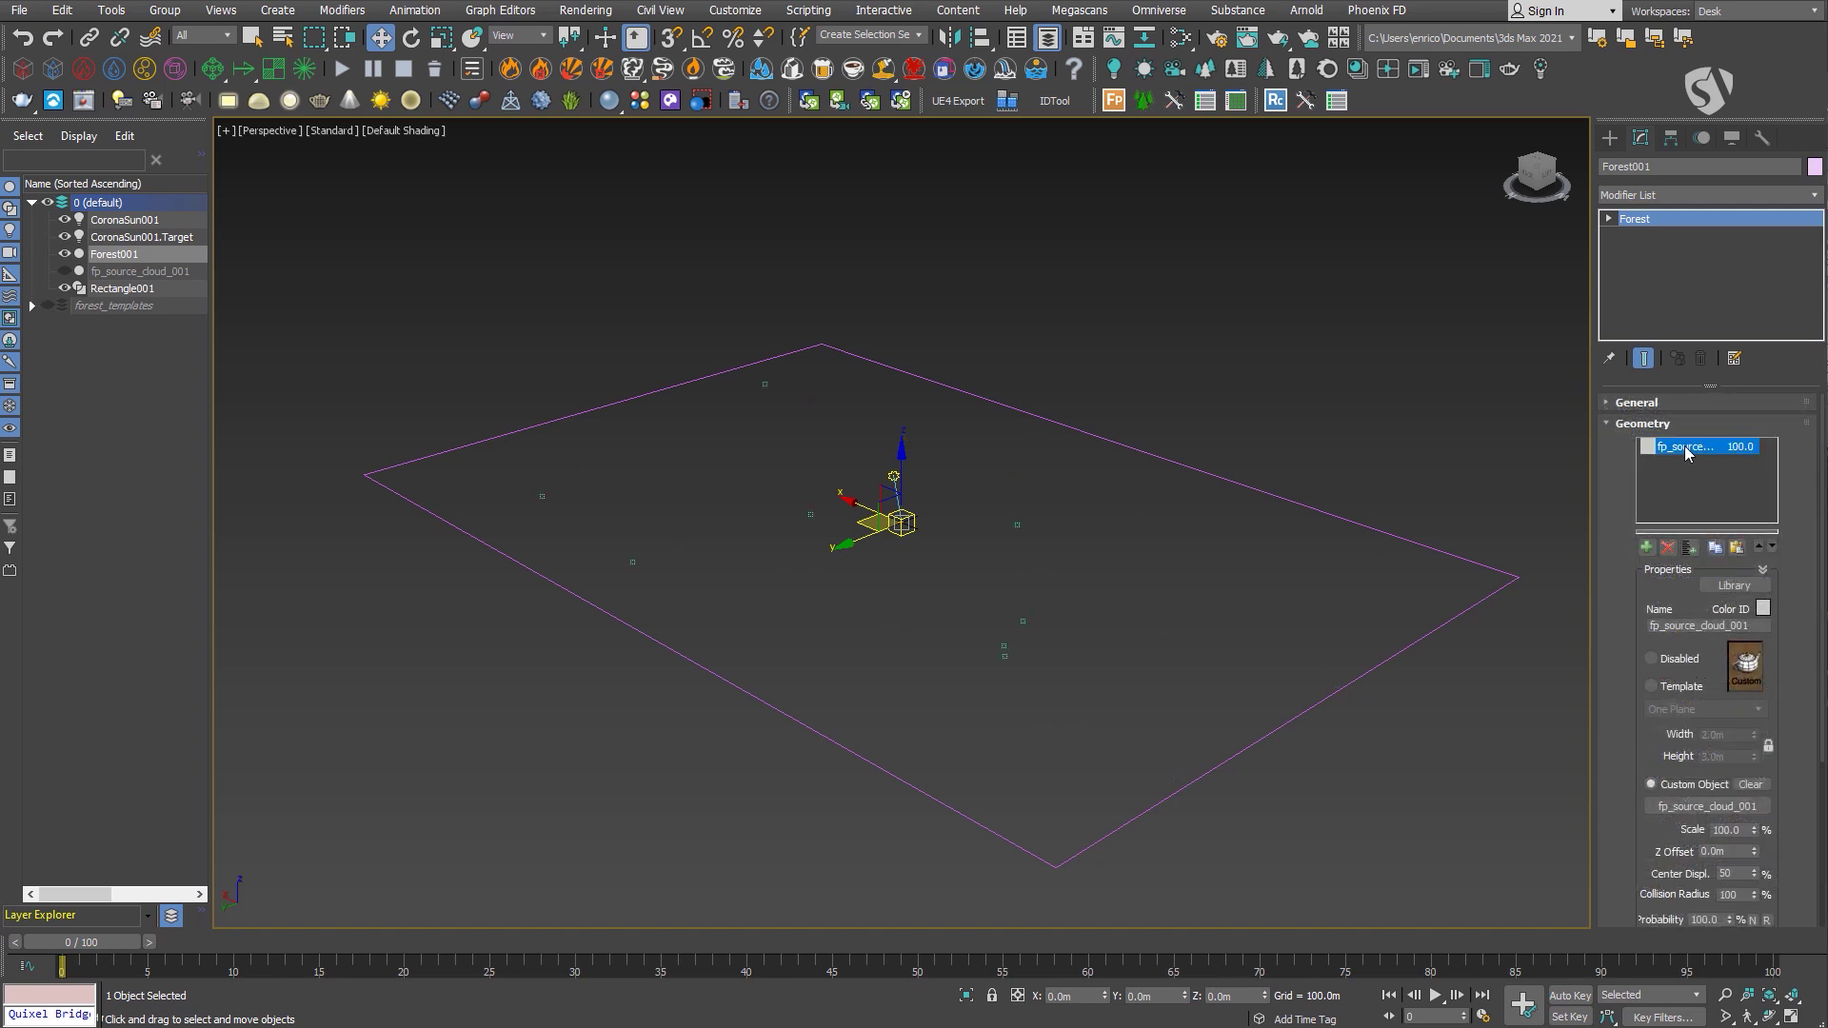
{"action": "scroll", "coordinate": [1609, 677], "scroll_direction": "down", "scroll_amount": 4}
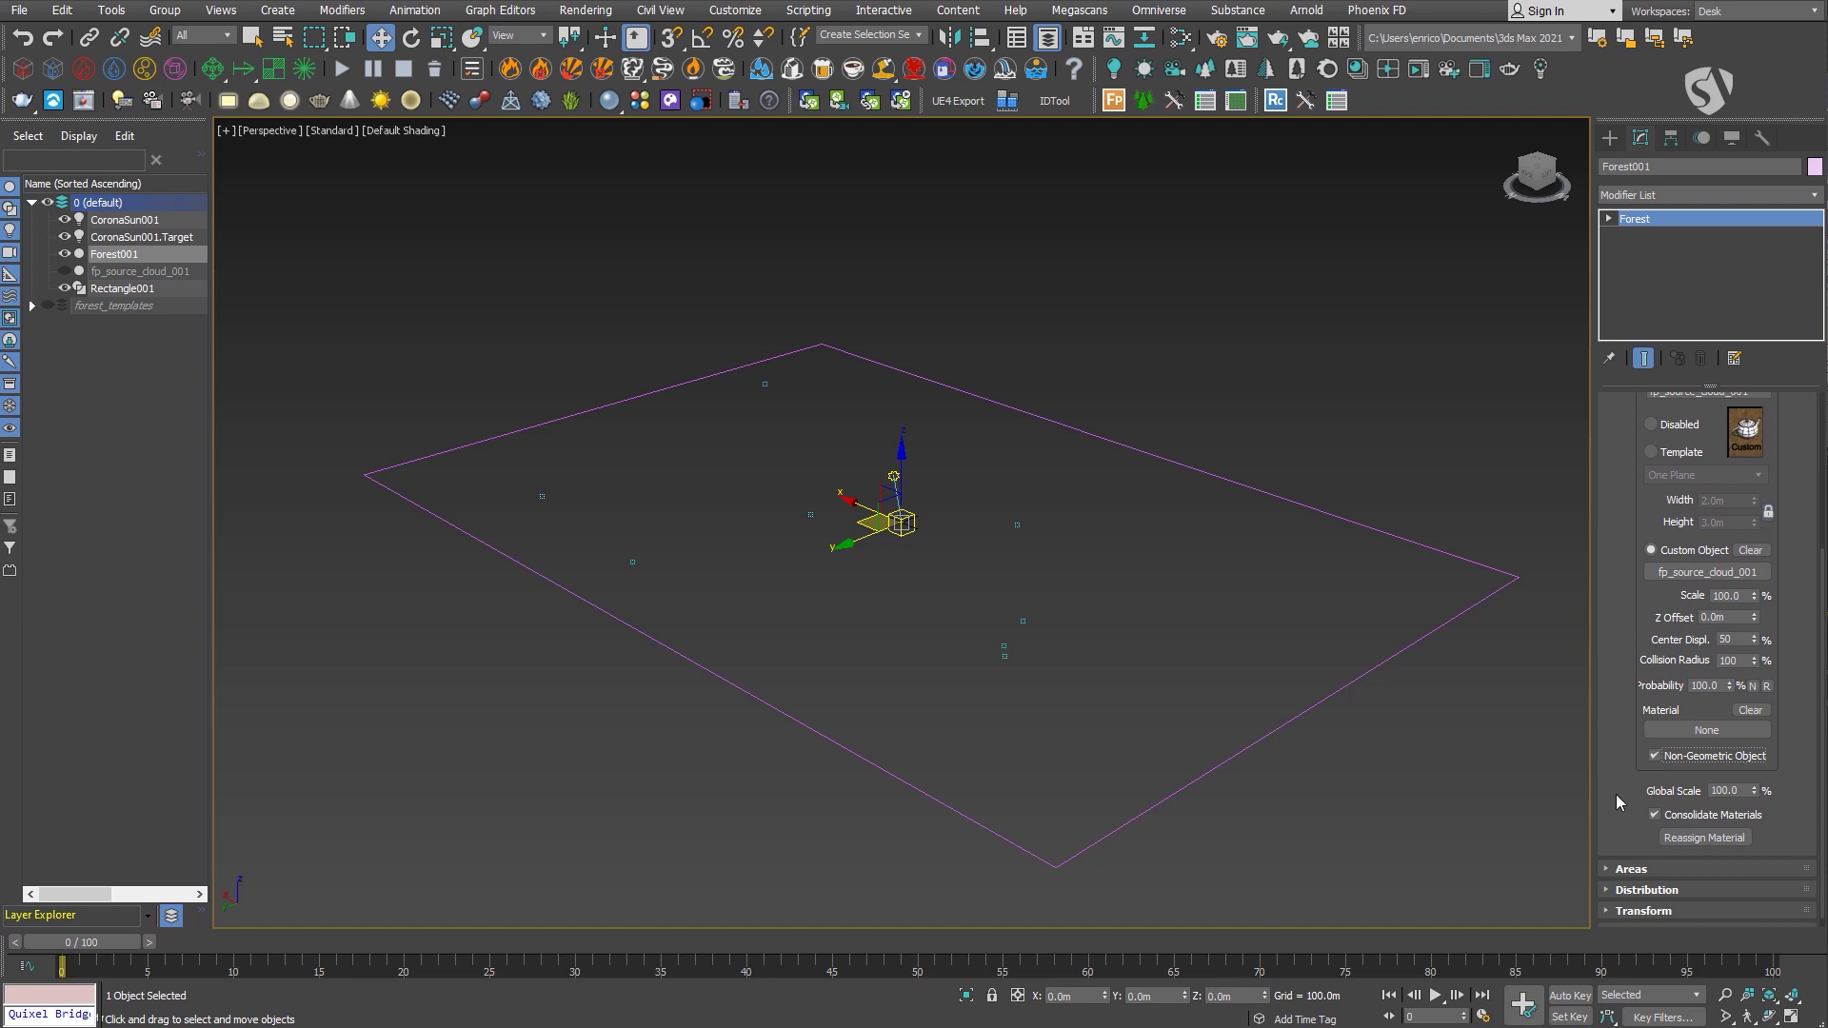
{"action": "scroll", "coordinate": [1615, 794], "scroll_direction": "down", "scroll_amount": 1}
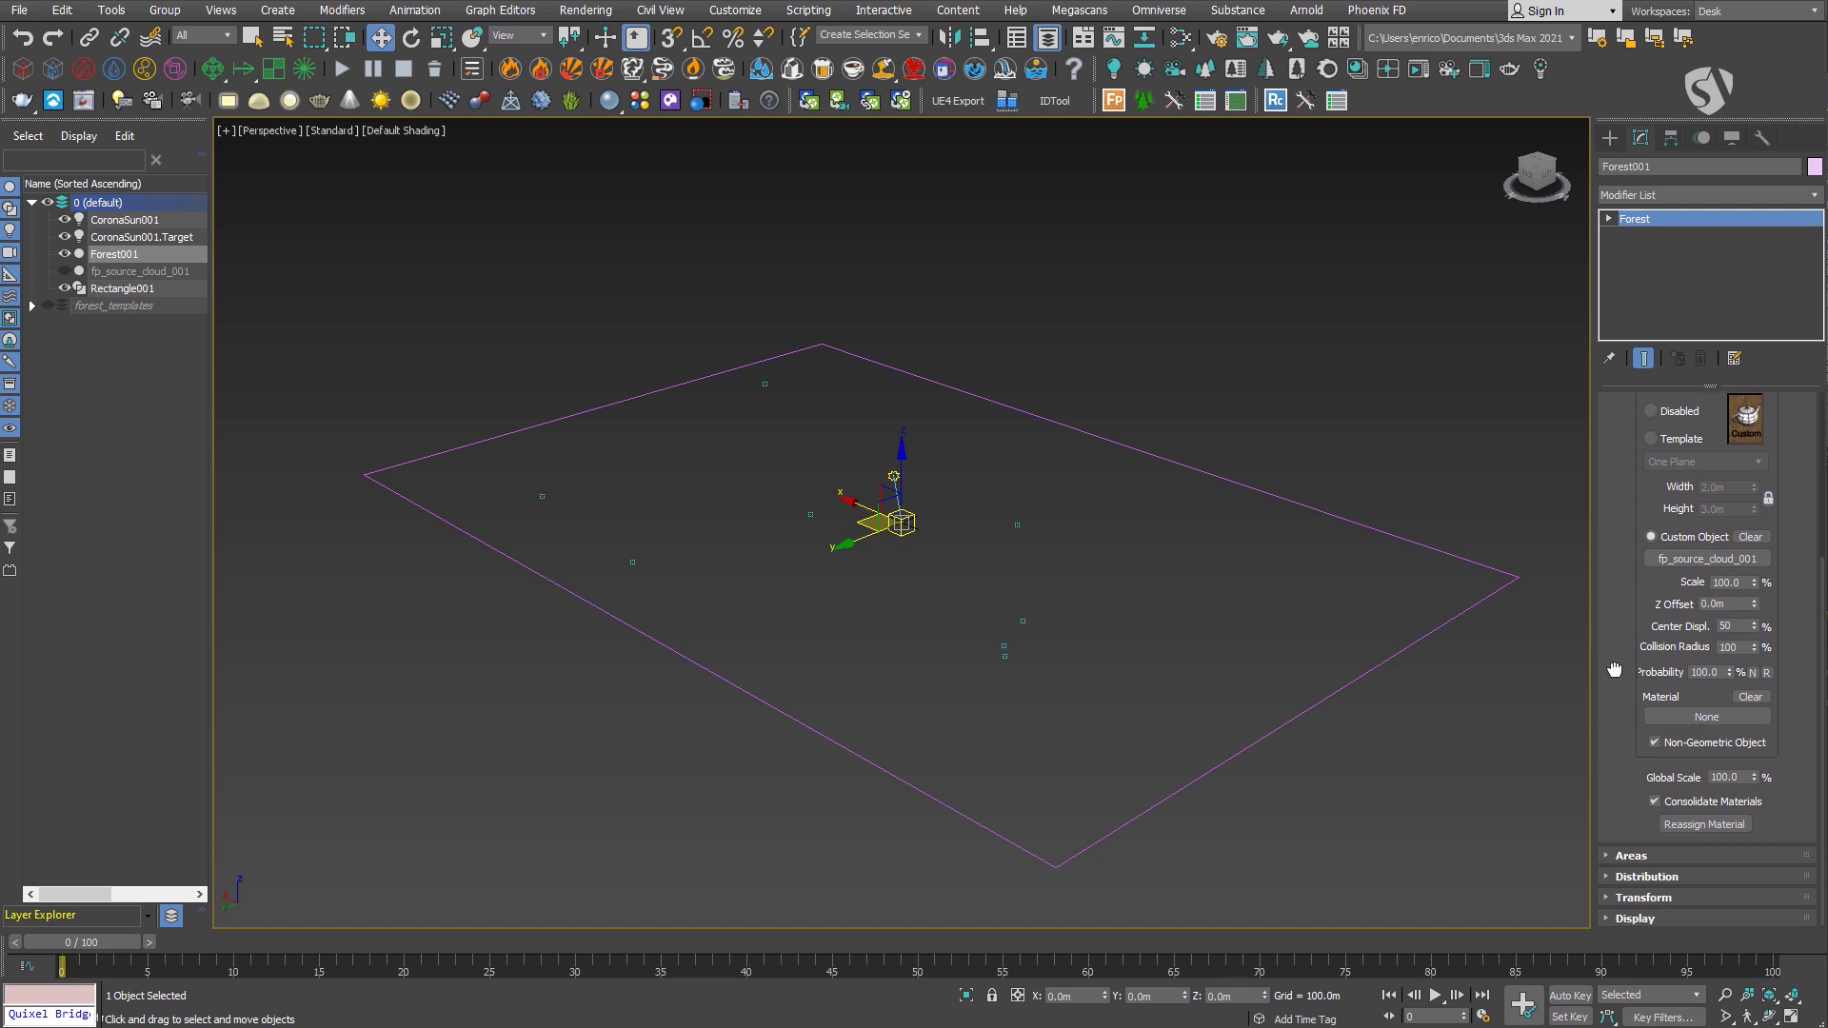
{"action": "left_click", "coordinate": [1632, 919]}
{"action": "left_click_drag", "start_coordinate": [1631, 467], "coordinate": [1630, 535]}
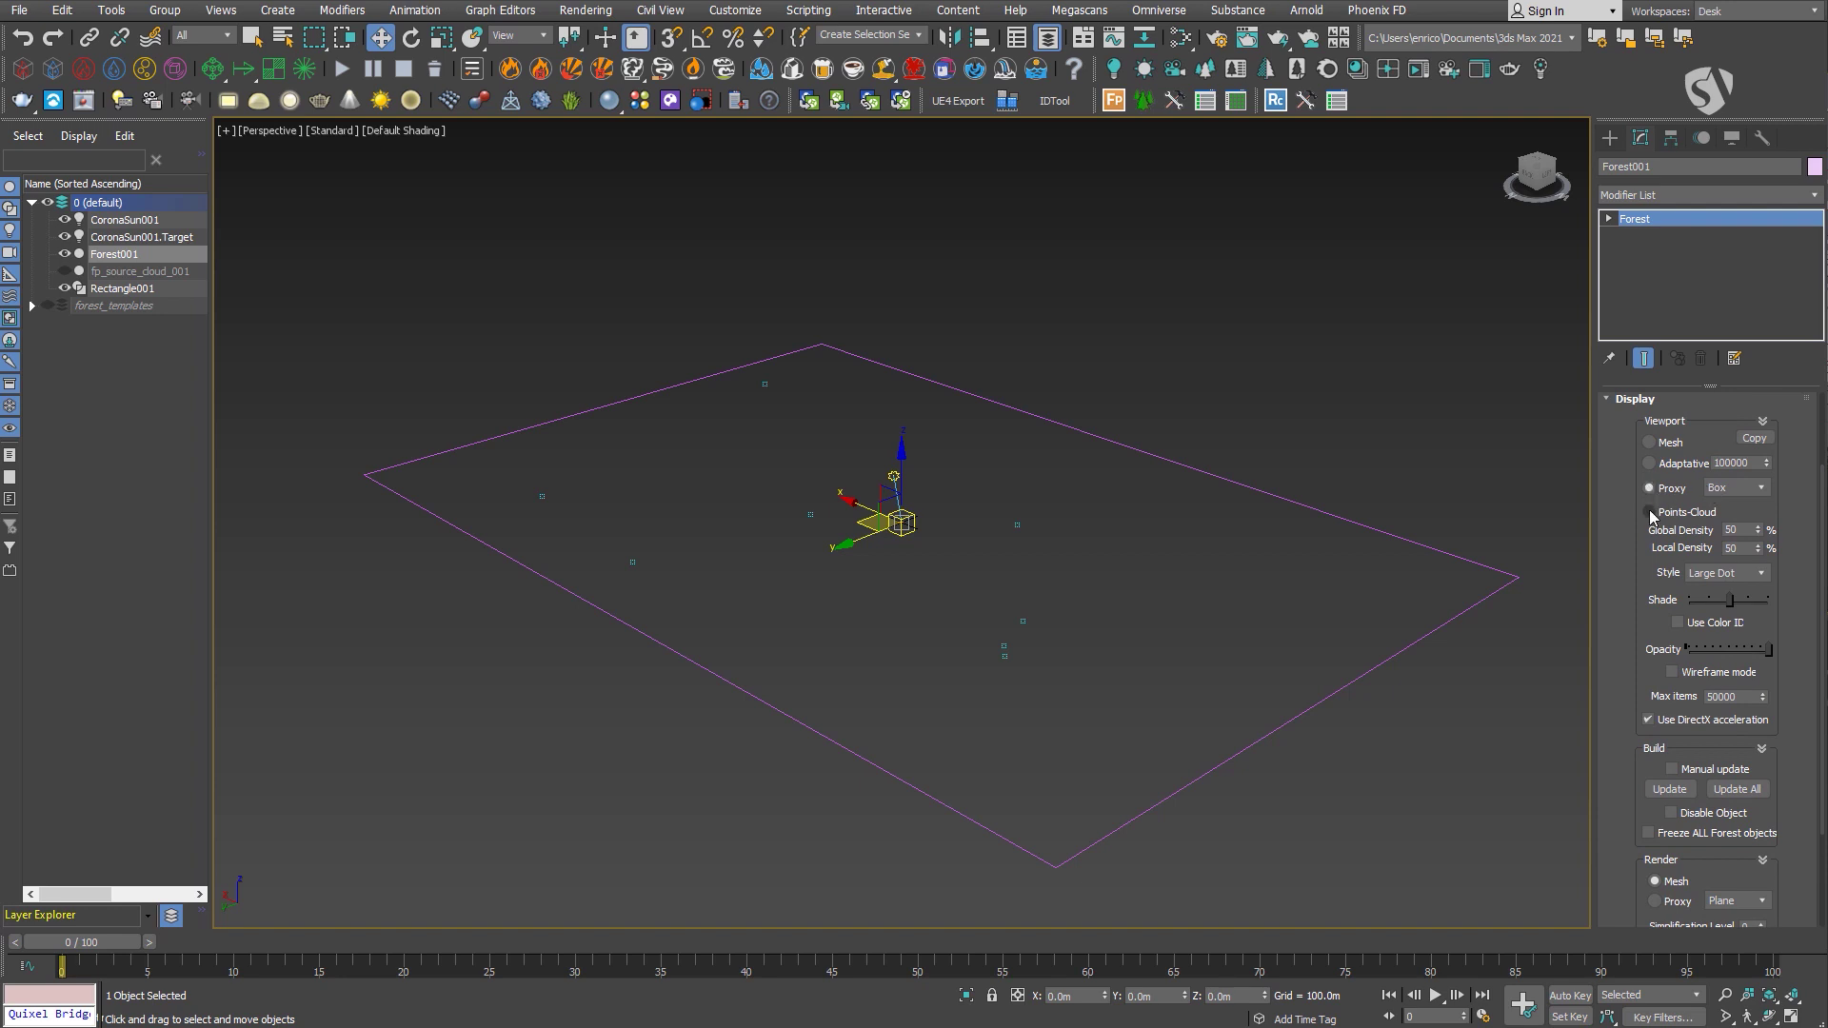
{"action": "left_click", "coordinate": [1650, 513]}
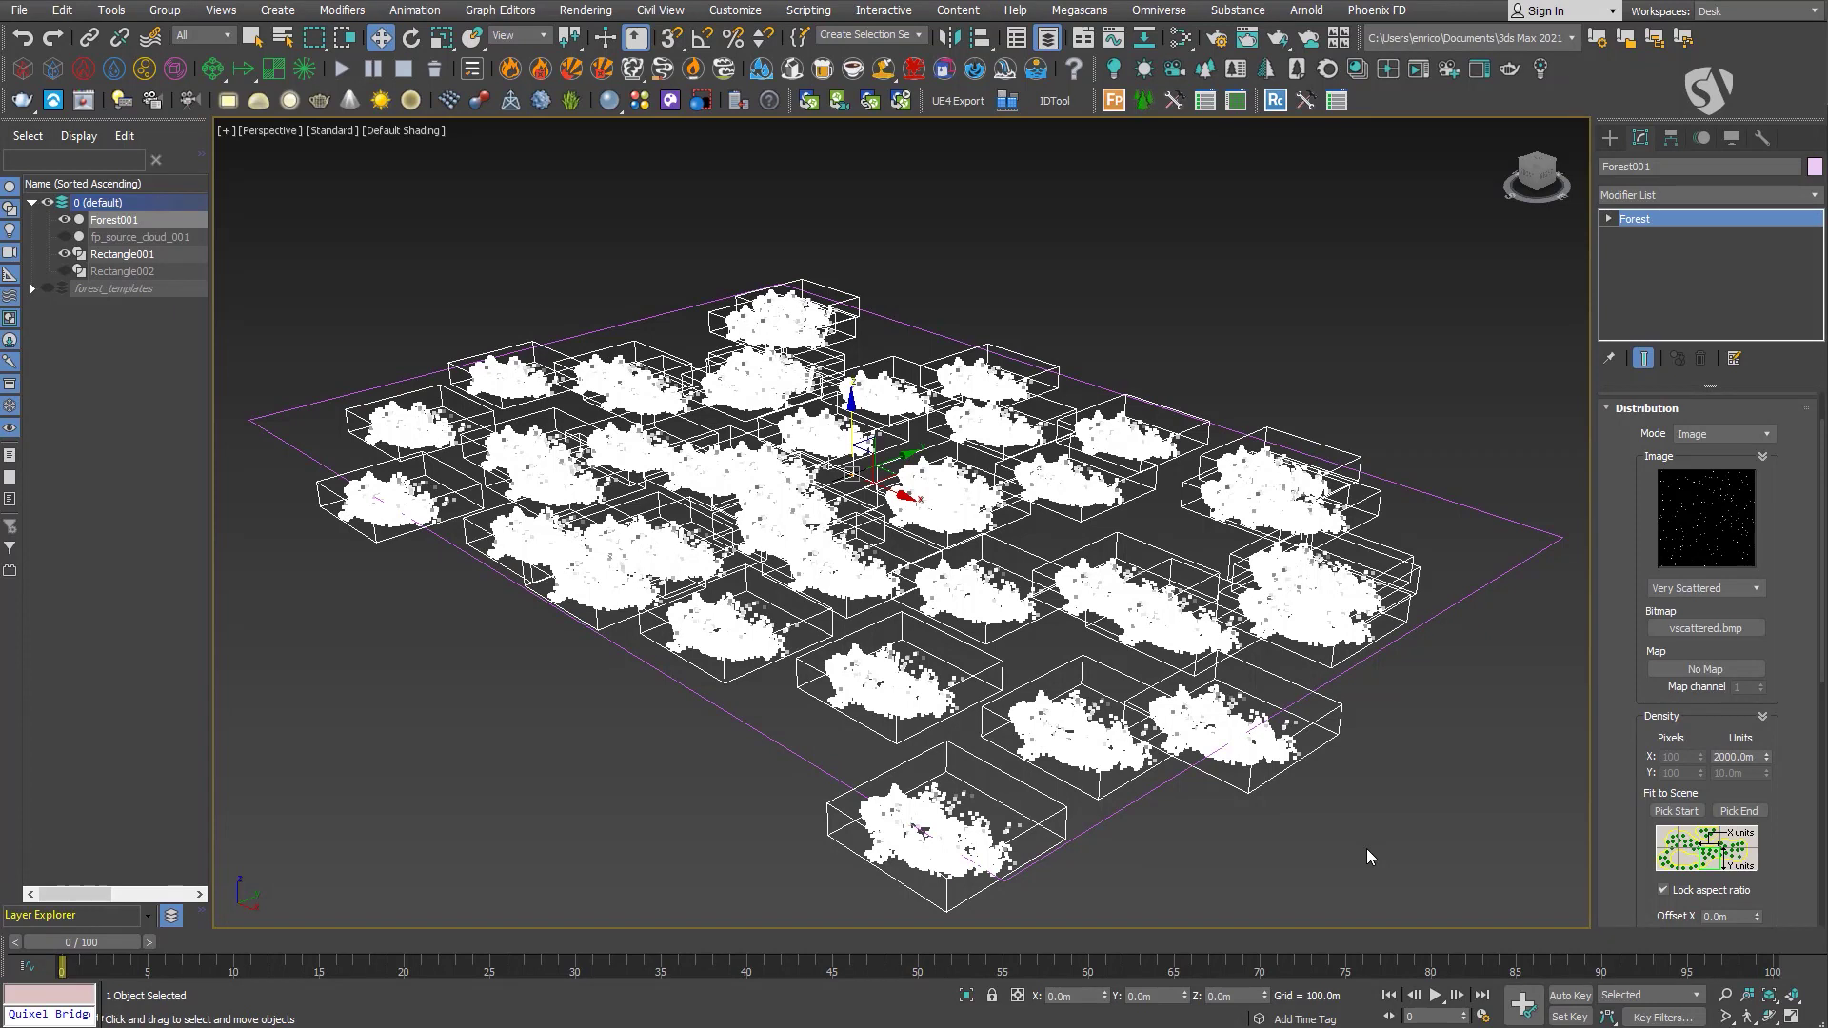
Keep Image mode, choose the Patches 2 preset and set Density X to 20000.
{"action": "left_click", "coordinate": [1764, 433]}
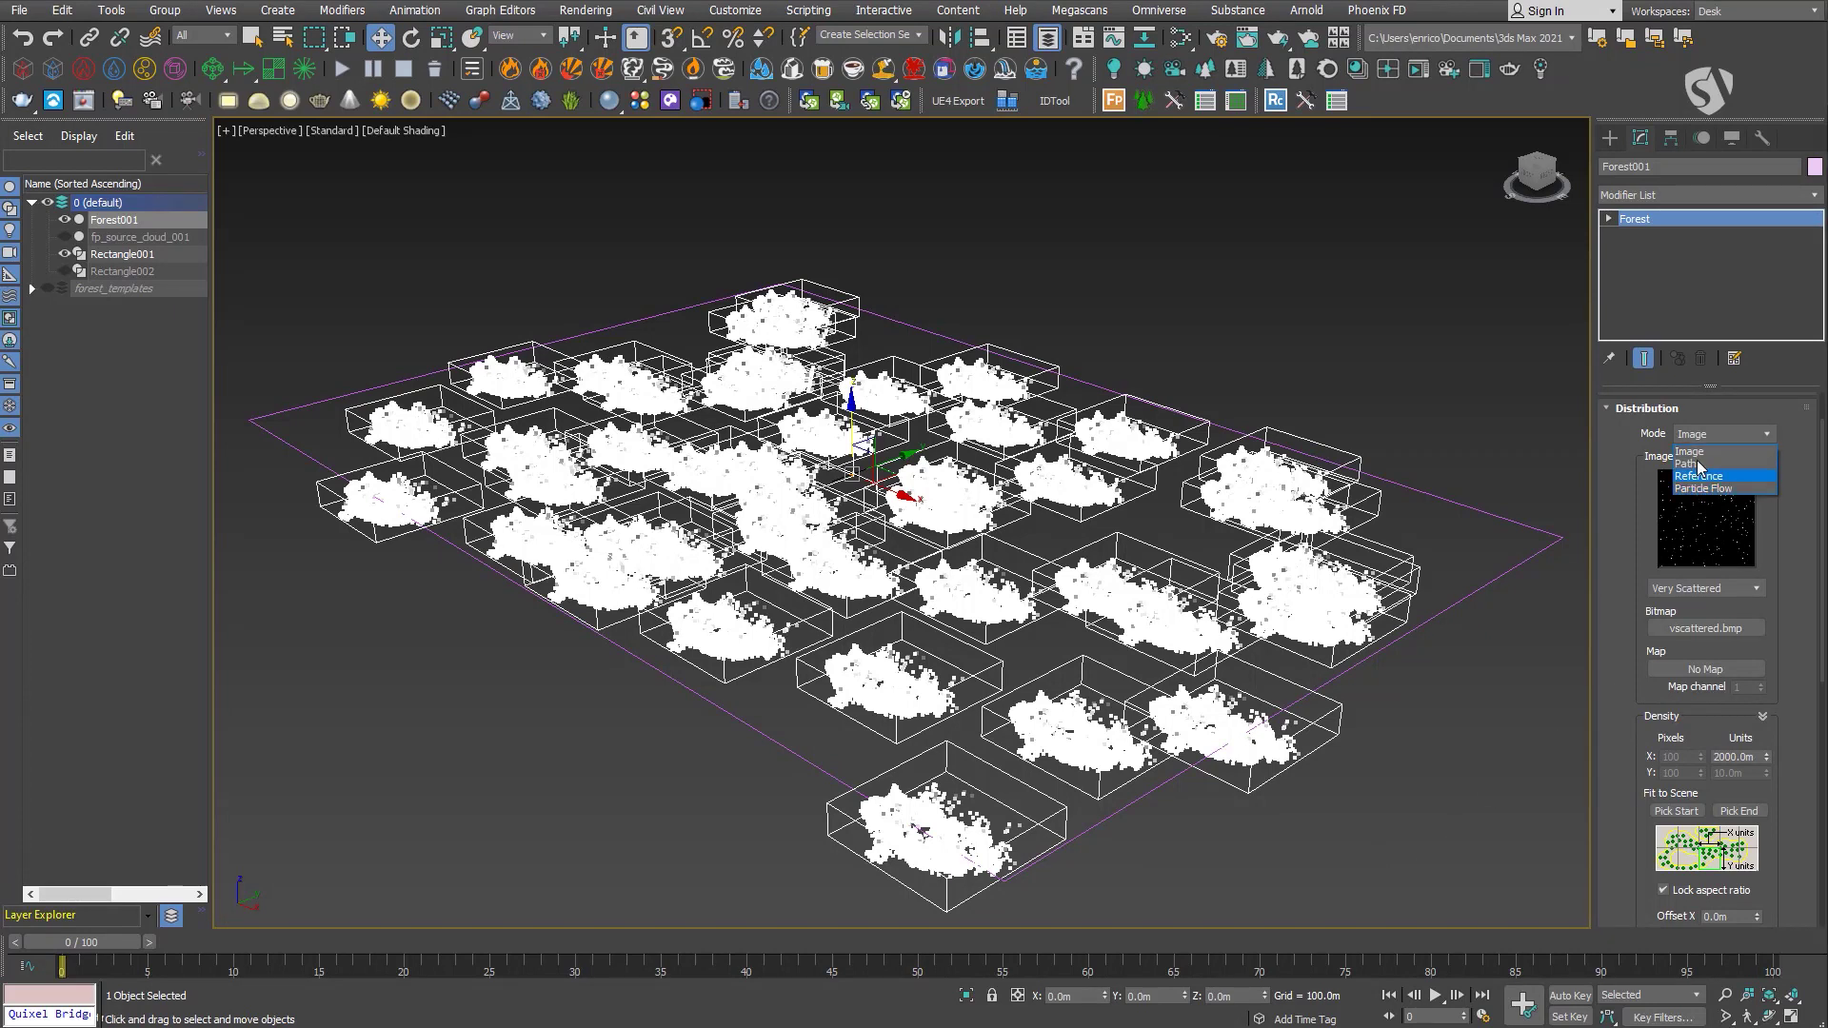
{"action": "left_click", "coordinate": [1701, 452]}
{"action": "scroll", "coordinate": [1794, 495], "scroll_direction": "down", "scroll_amount": 1}
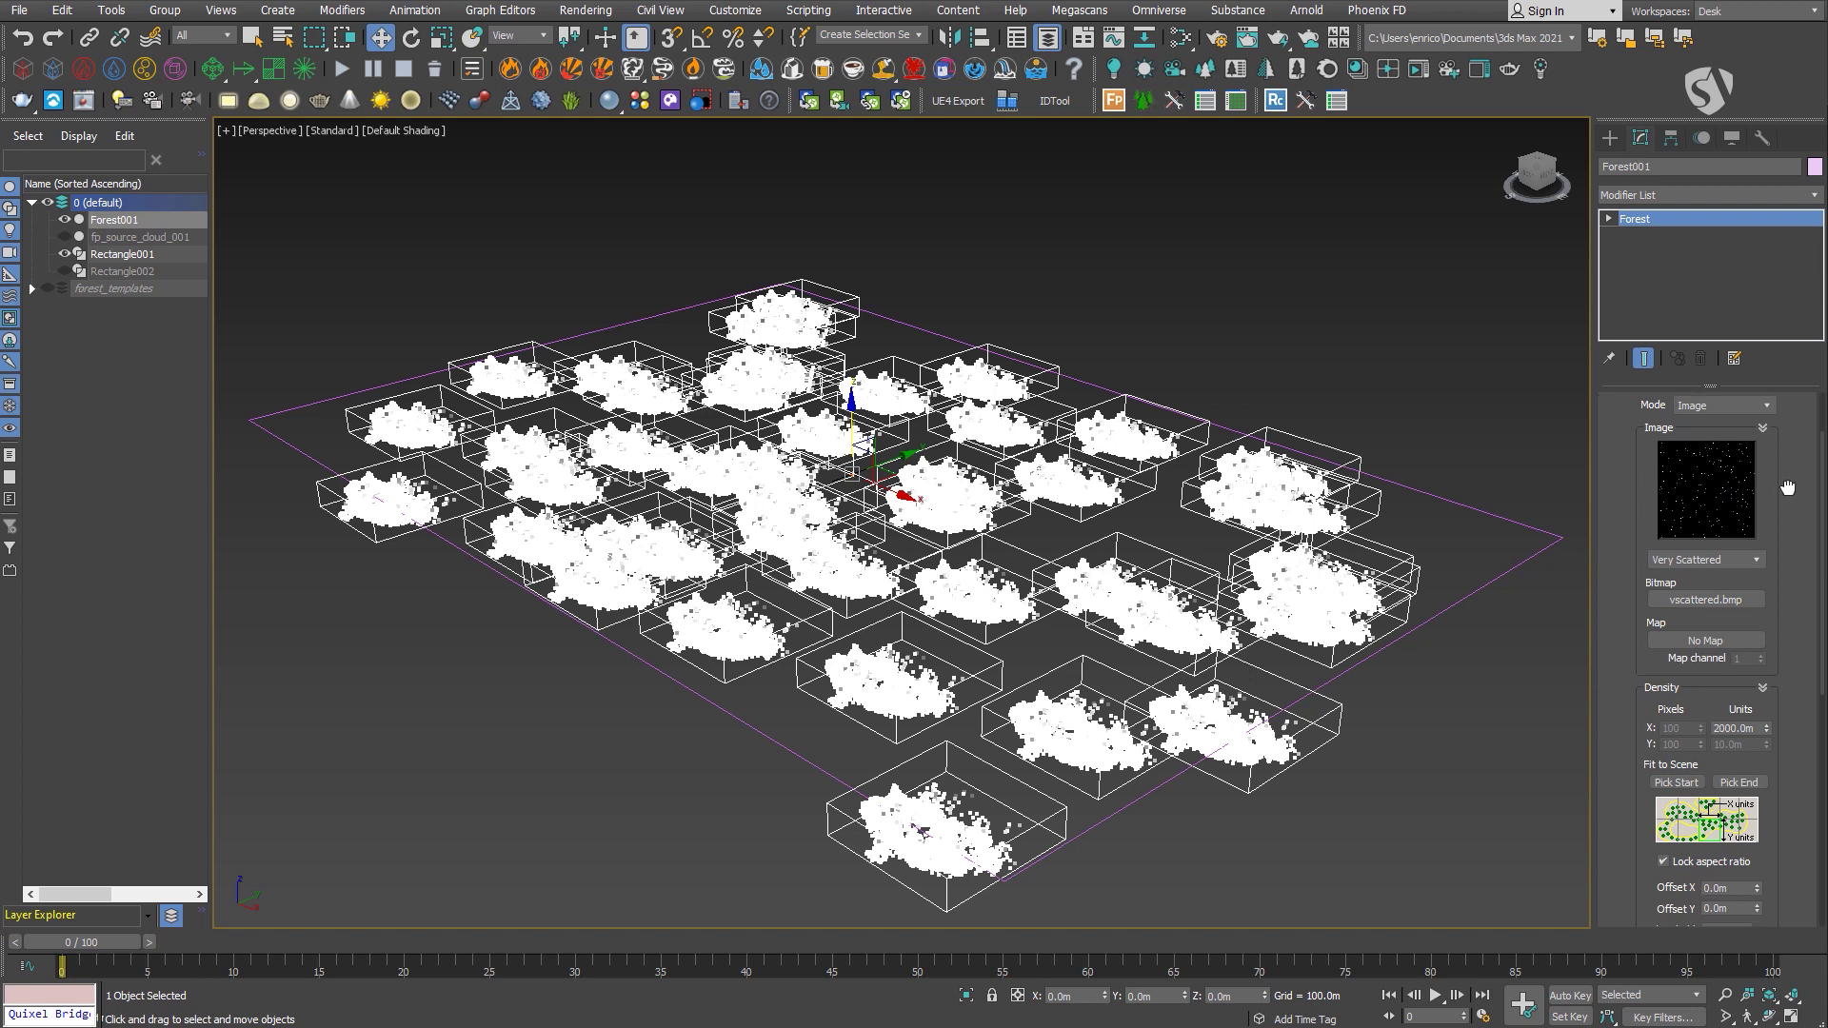
{"action": "left_click", "coordinate": [1755, 559]}
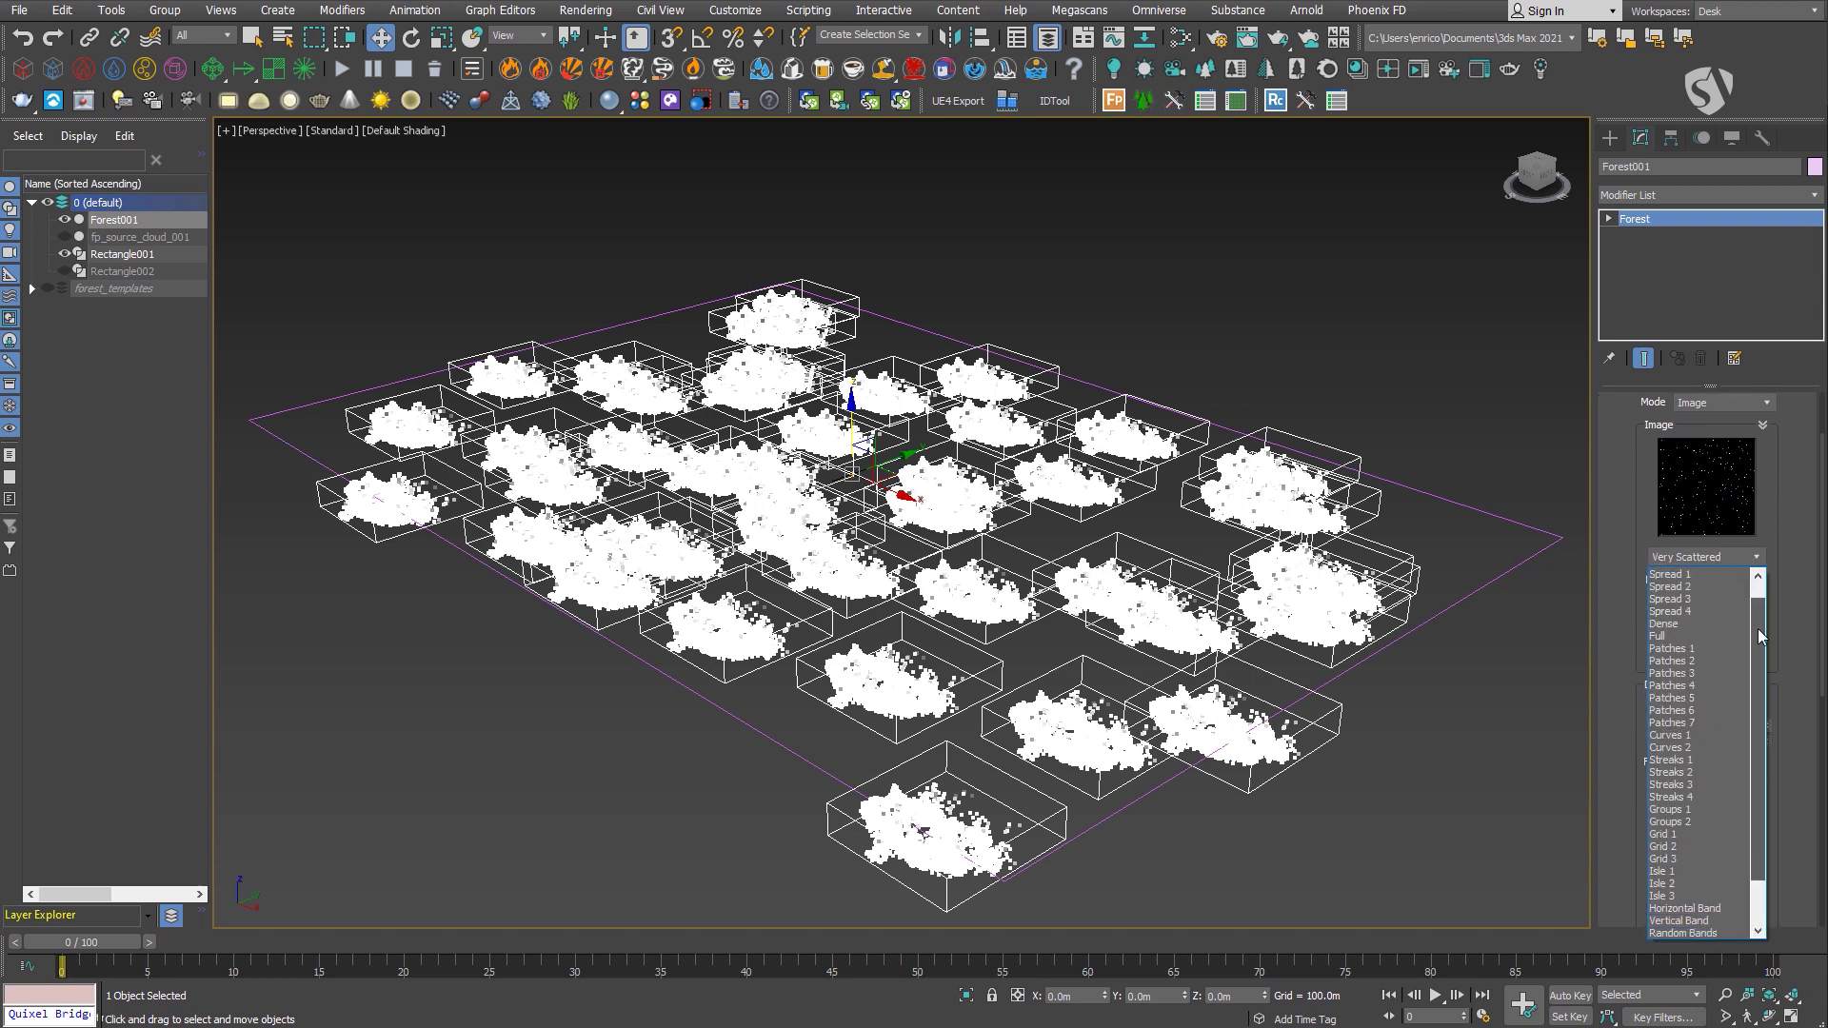
{"action": "left_click", "coordinate": [1699, 661]}
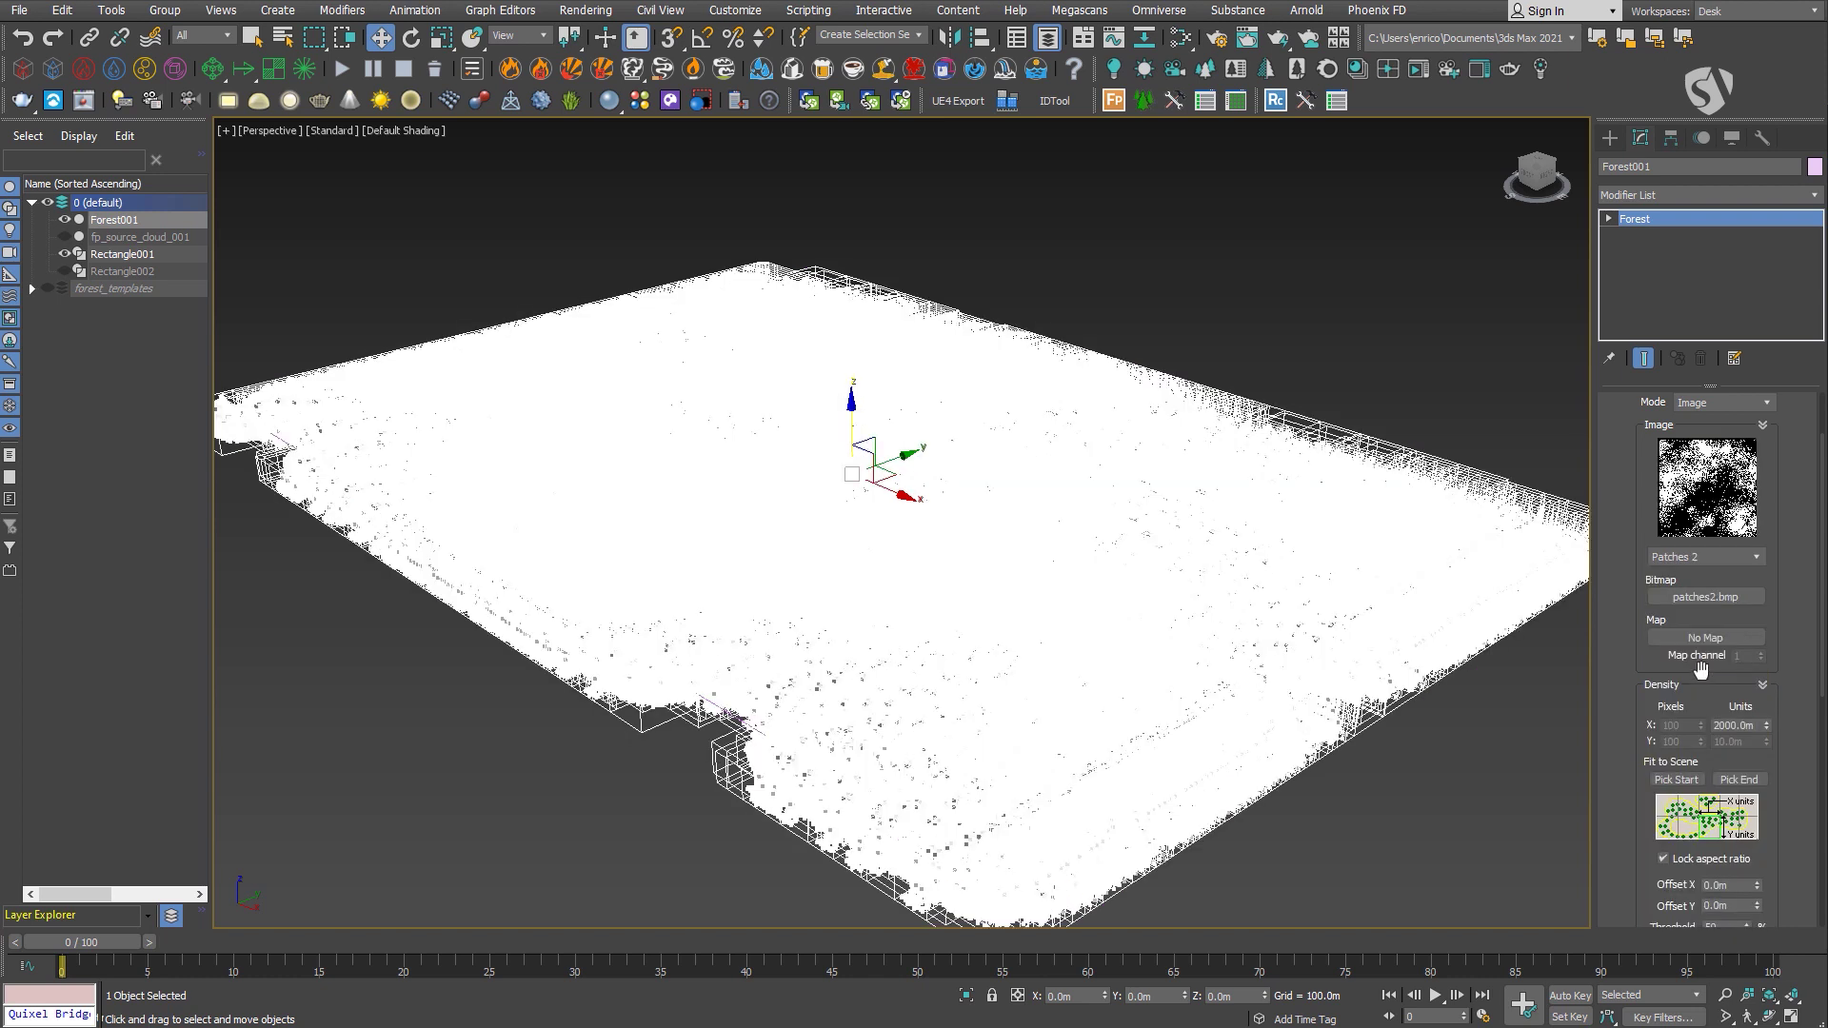
{"action": "double_click", "coordinate": [1723, 725]}
{"action": "type", "text": "2000"}
{"action": "type", "text": "0"}
{"action": "key", "text": "Return"}
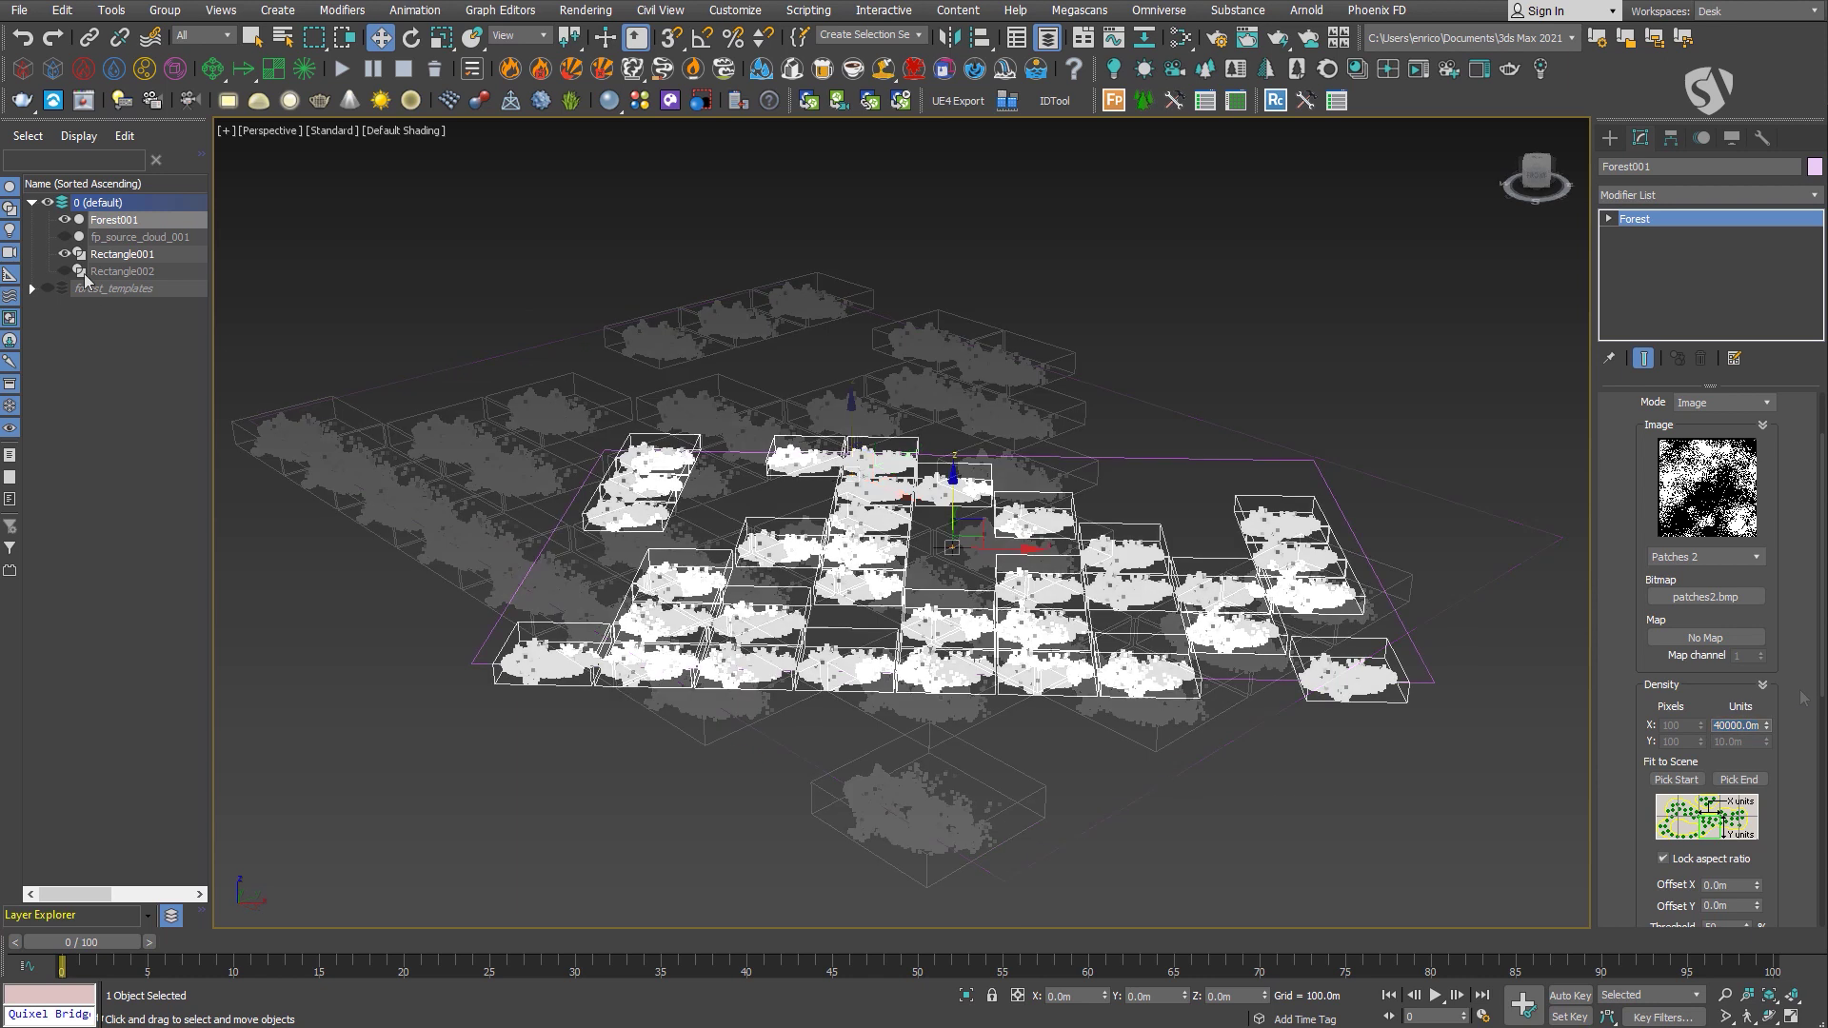
Pick Rectangle002 as an additional spline area in Forest001's Areas rollout.
{"action": "mouse_move", "coordinate": [1102, 666]}
{"action": "middle_mouse_down", "text": "alt"}
{"action": "mouse_move", "coordinate": [1156, 630]}
{"action": "mouse_move", "coordinate": [1179, 648]}
{"action": "mouse_move", "coordinate": [1137, 665]}
{"action": "middle_mouse_up", "text": "alt"}
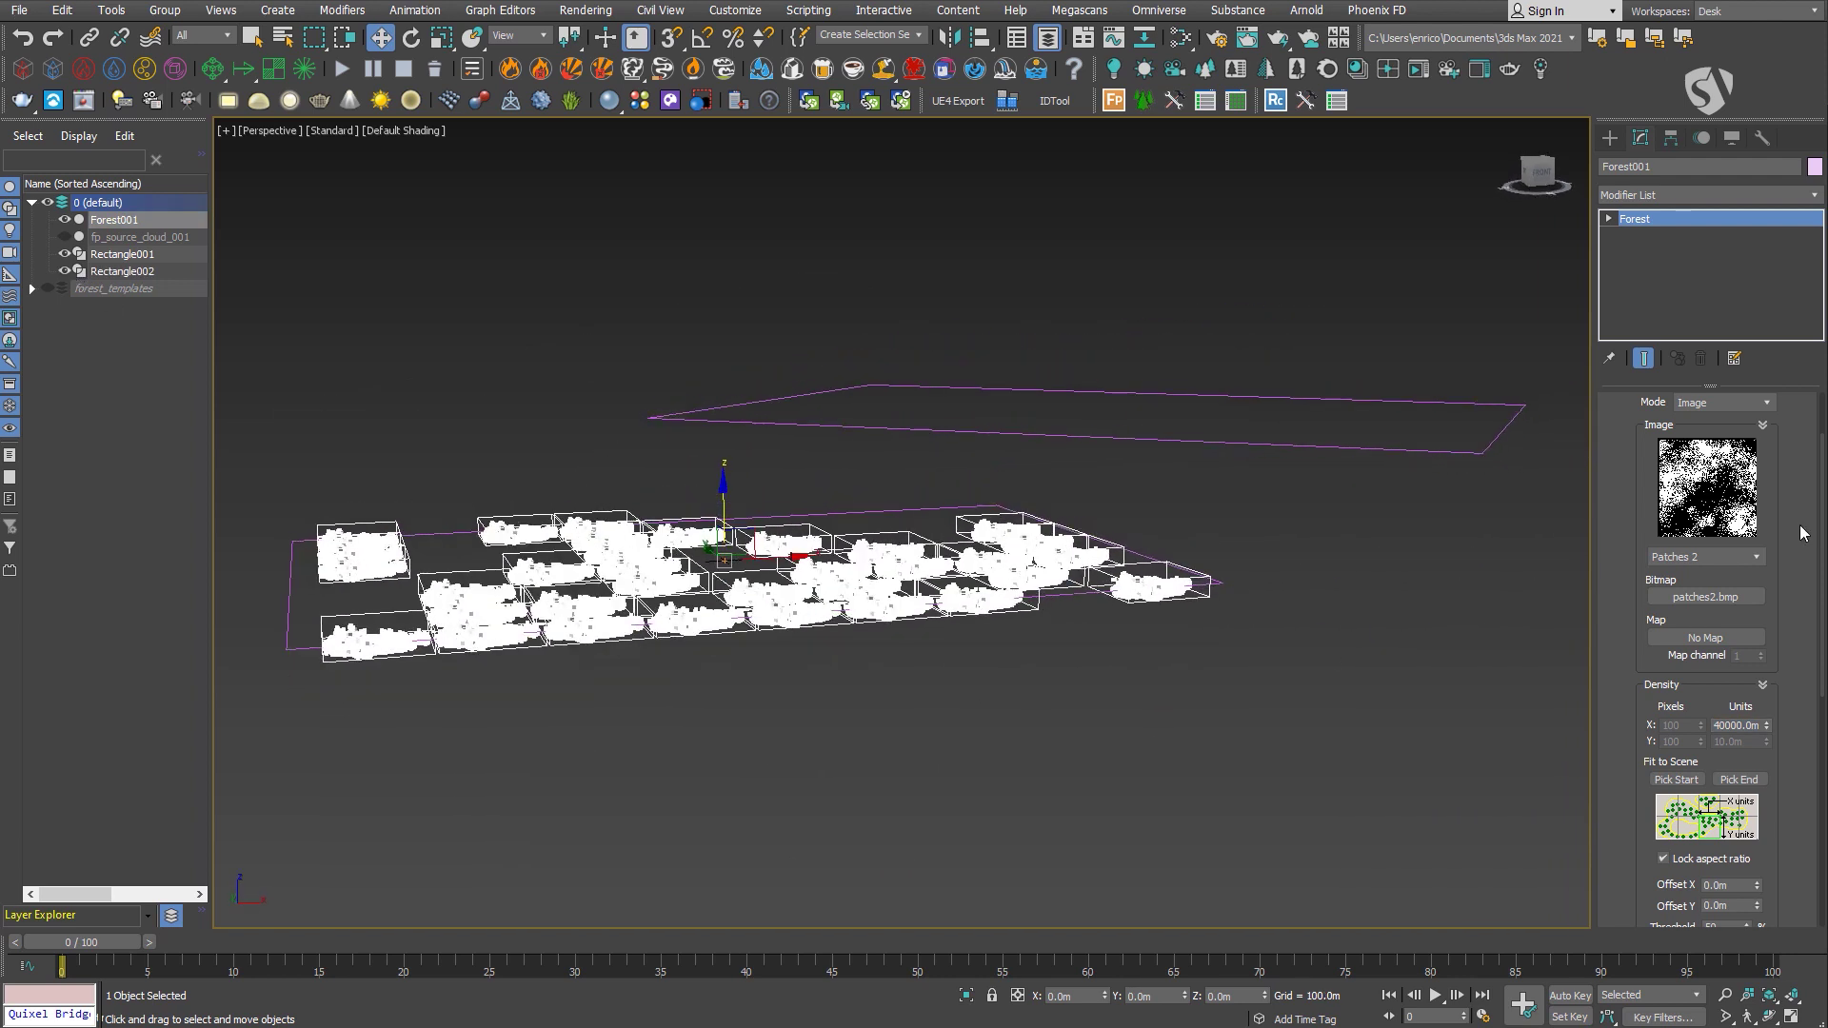
{"action": "scroll", "coordinate": [1822, 494], "scroll_direction": "up", "scroll_amount": 3}
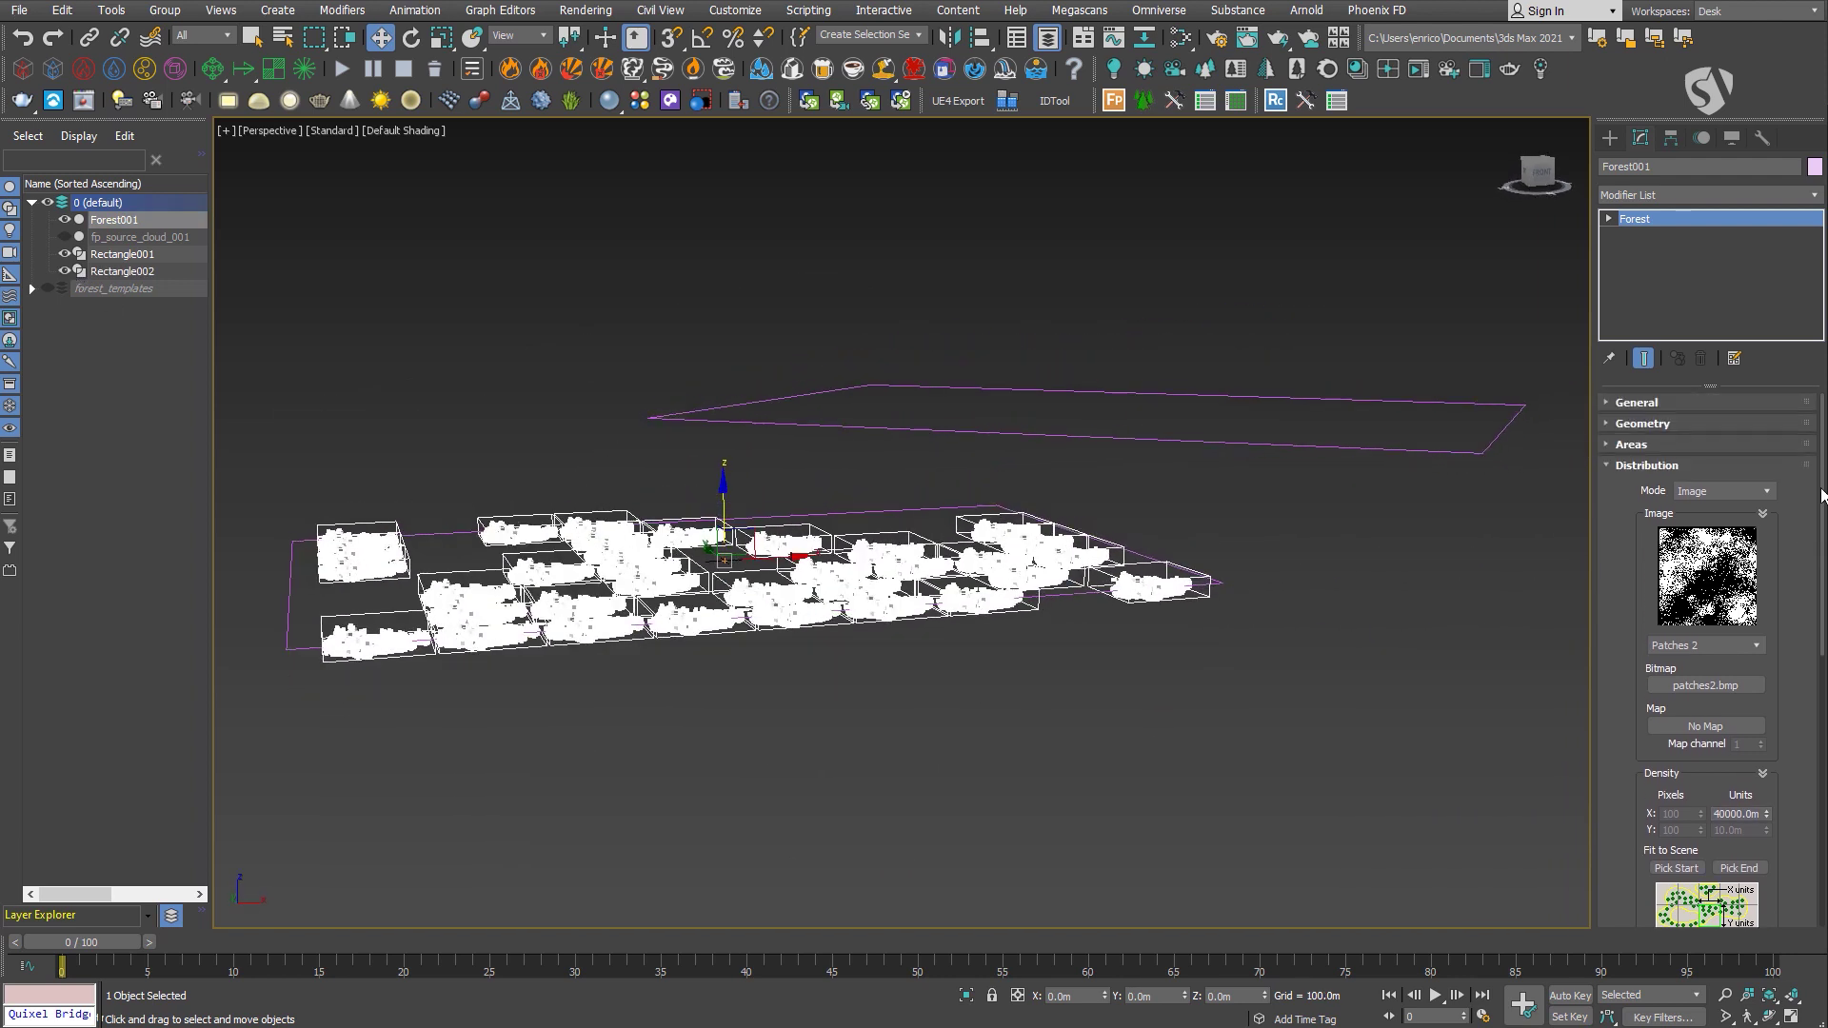
{"action": "left_click", "coordinate": [1615, 444]}
{"action": "scroll", "coordinate": [1615, 448], "scroll_direction": "up", "scroll_amount": 3}
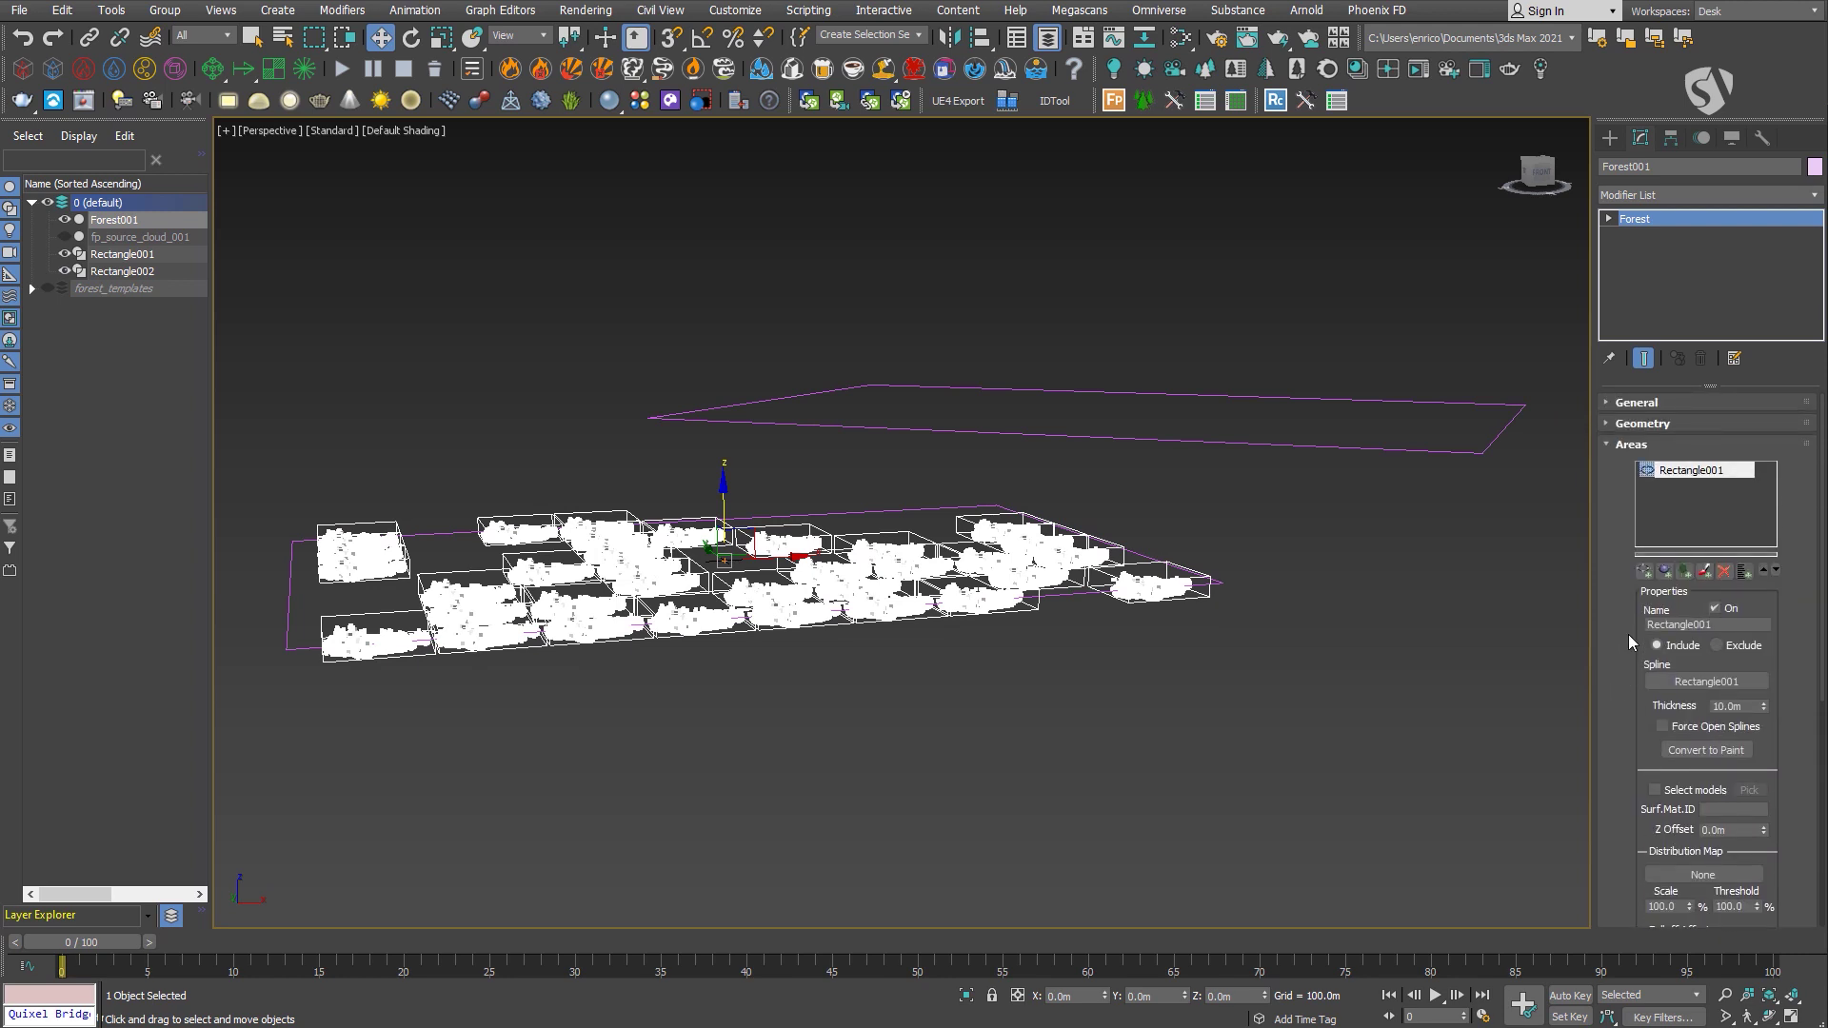
{"action": "left_click", "coordinate": [1648, 576]}
{"action": "left_click", "coordinate": [1371, 449]}
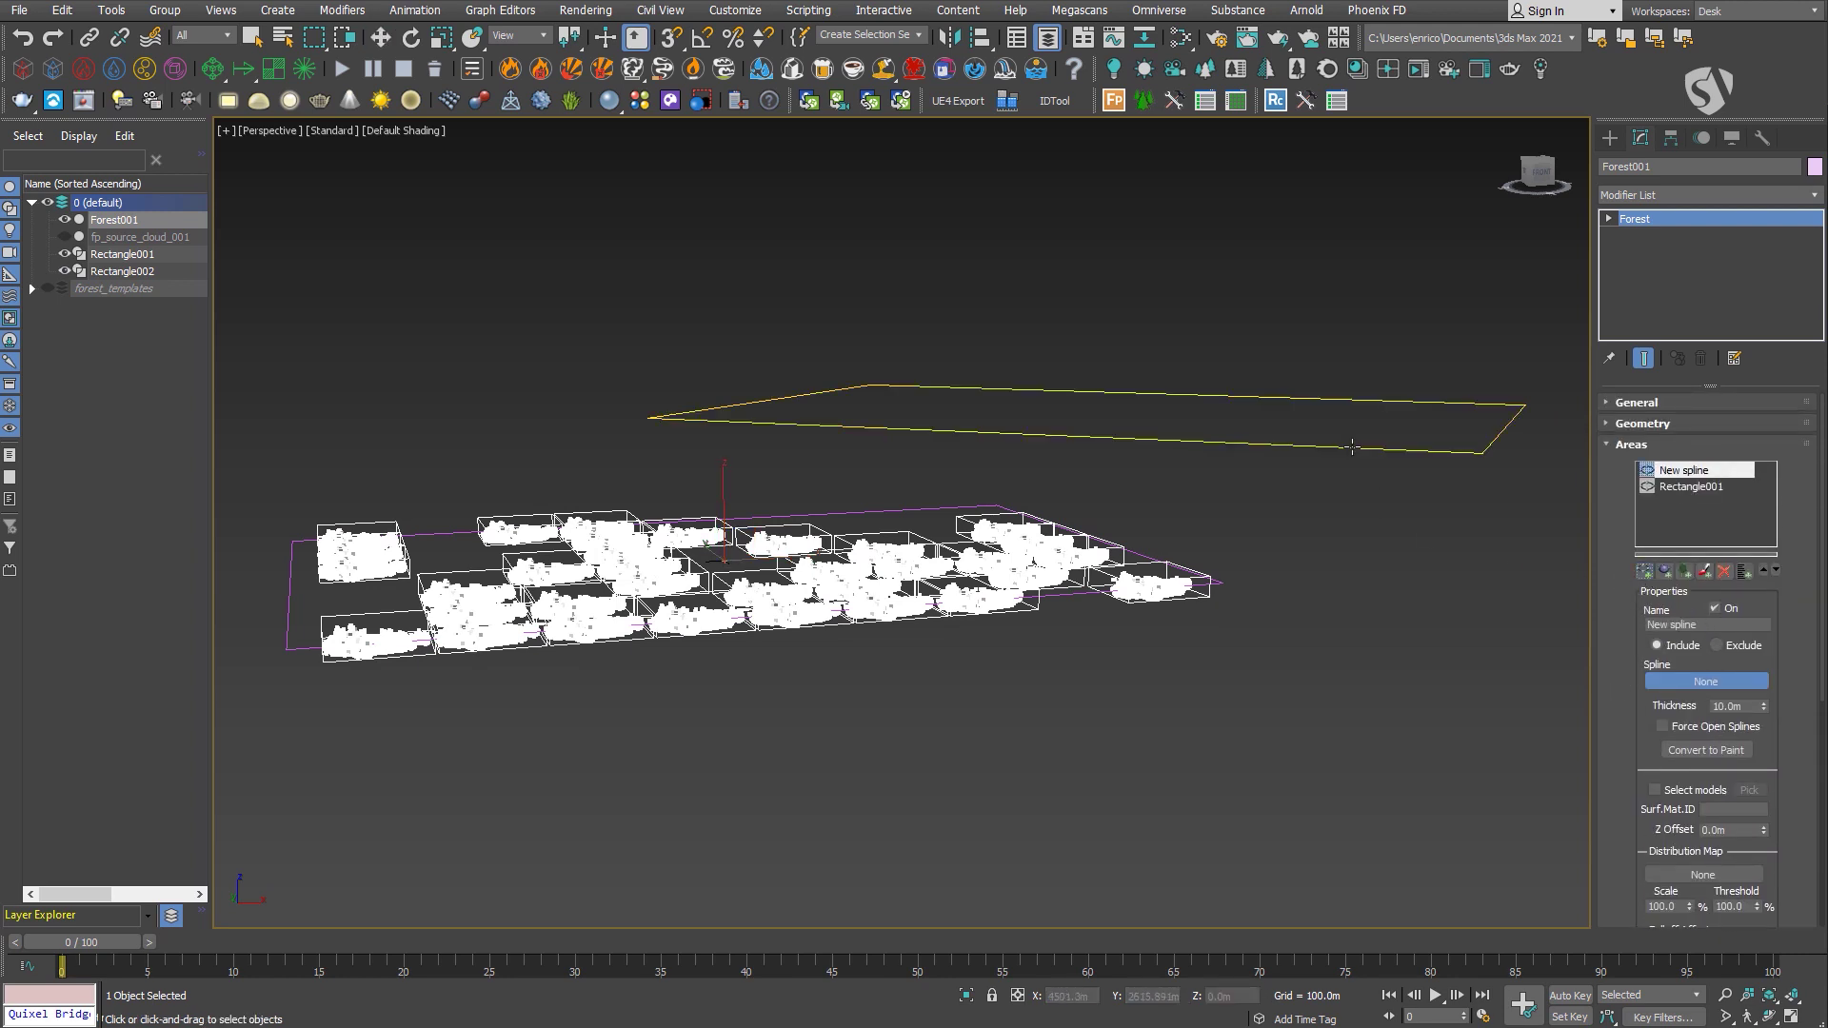
{"action": "middle_click_drag", "start_coordinate": [1338, 485], "coordinate": [1391, 637], "text": "alt"}
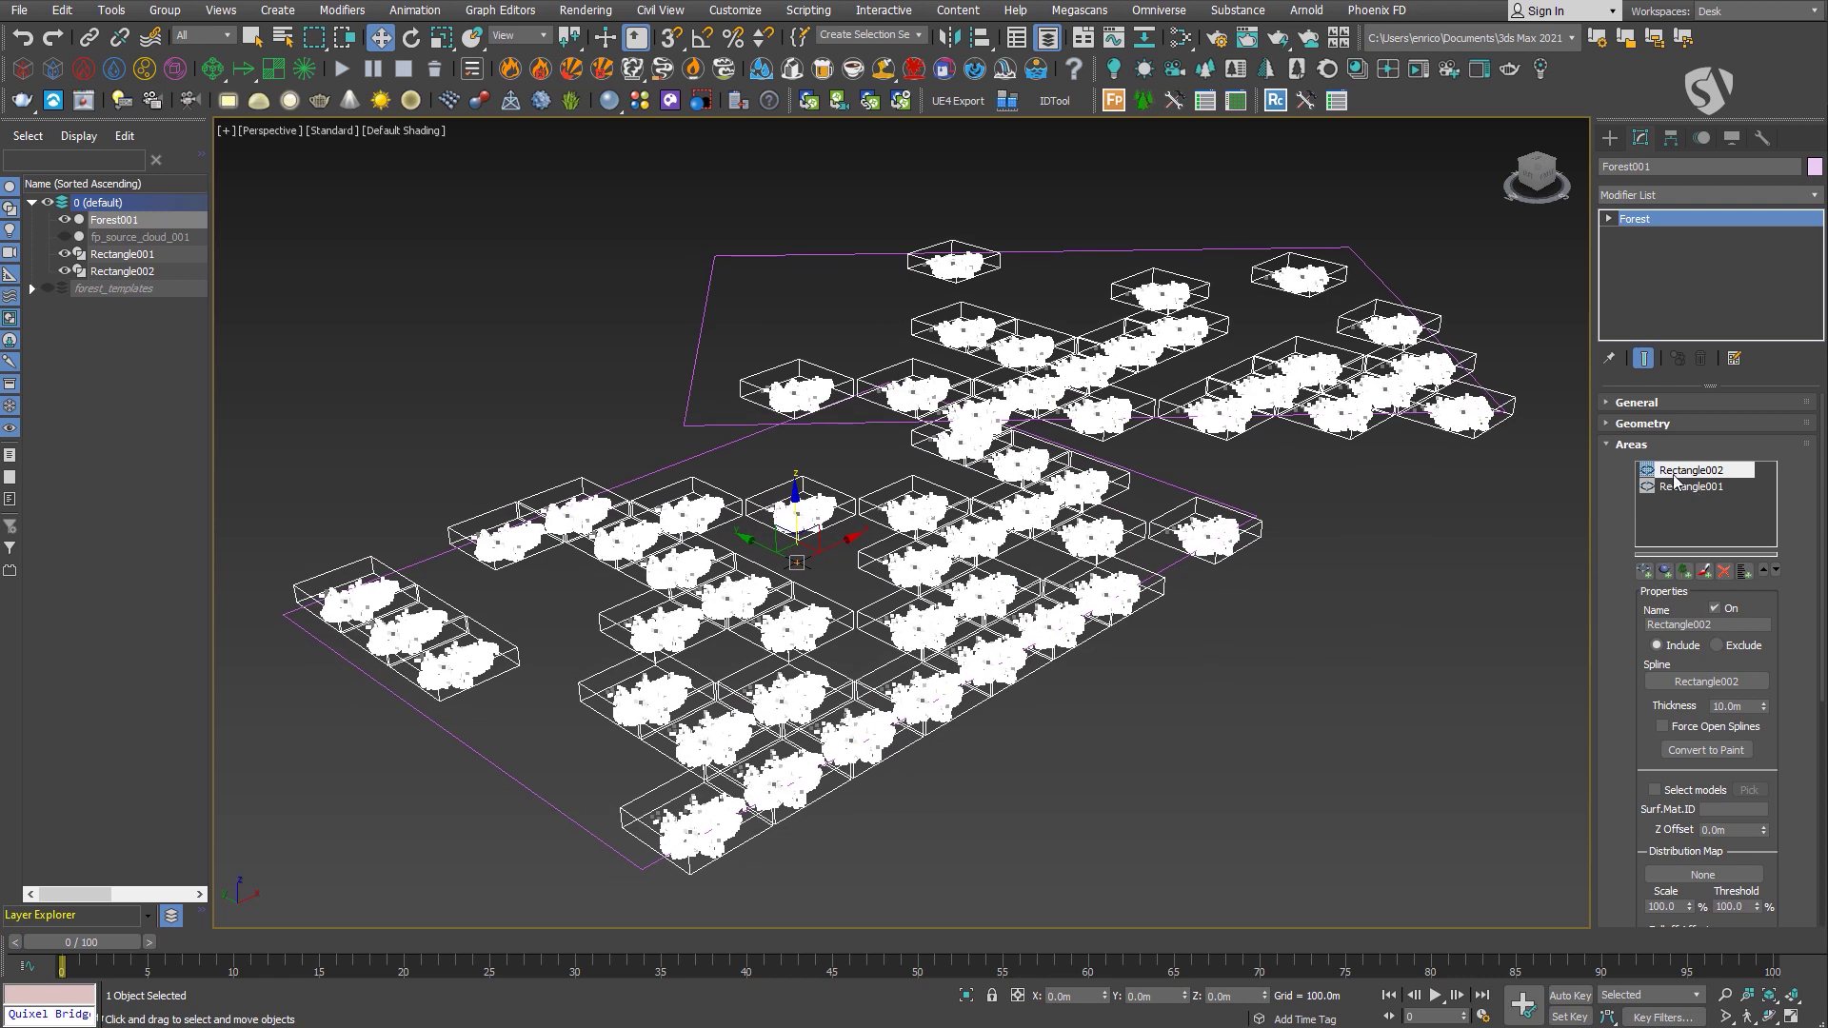
{"action": "left_click", "coordinate": [1613, 445]}
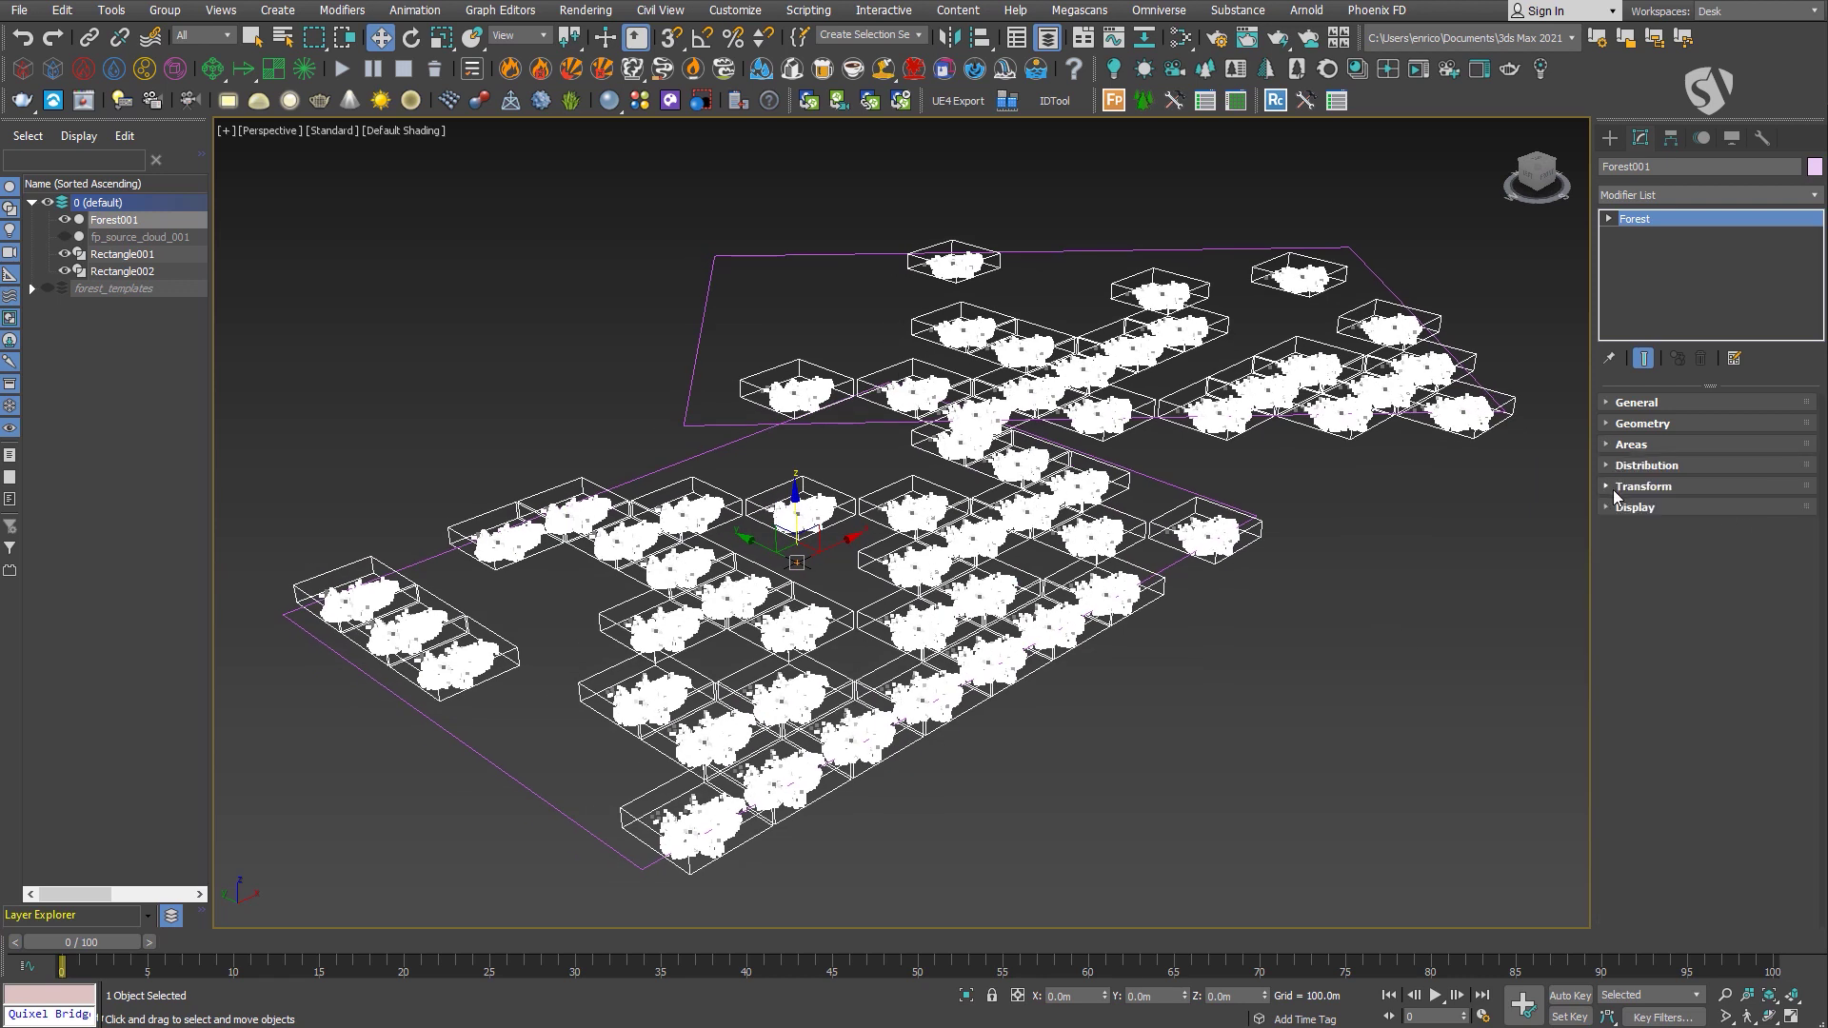
Turn on random translation for the clouds, toggling it to compare results.
{"action": "left_click", "coordinate": [1615, 486]}
{"action": "left_click_drag", "start_coordinate": [1613, 489], "coordinate": [1609, 676]}
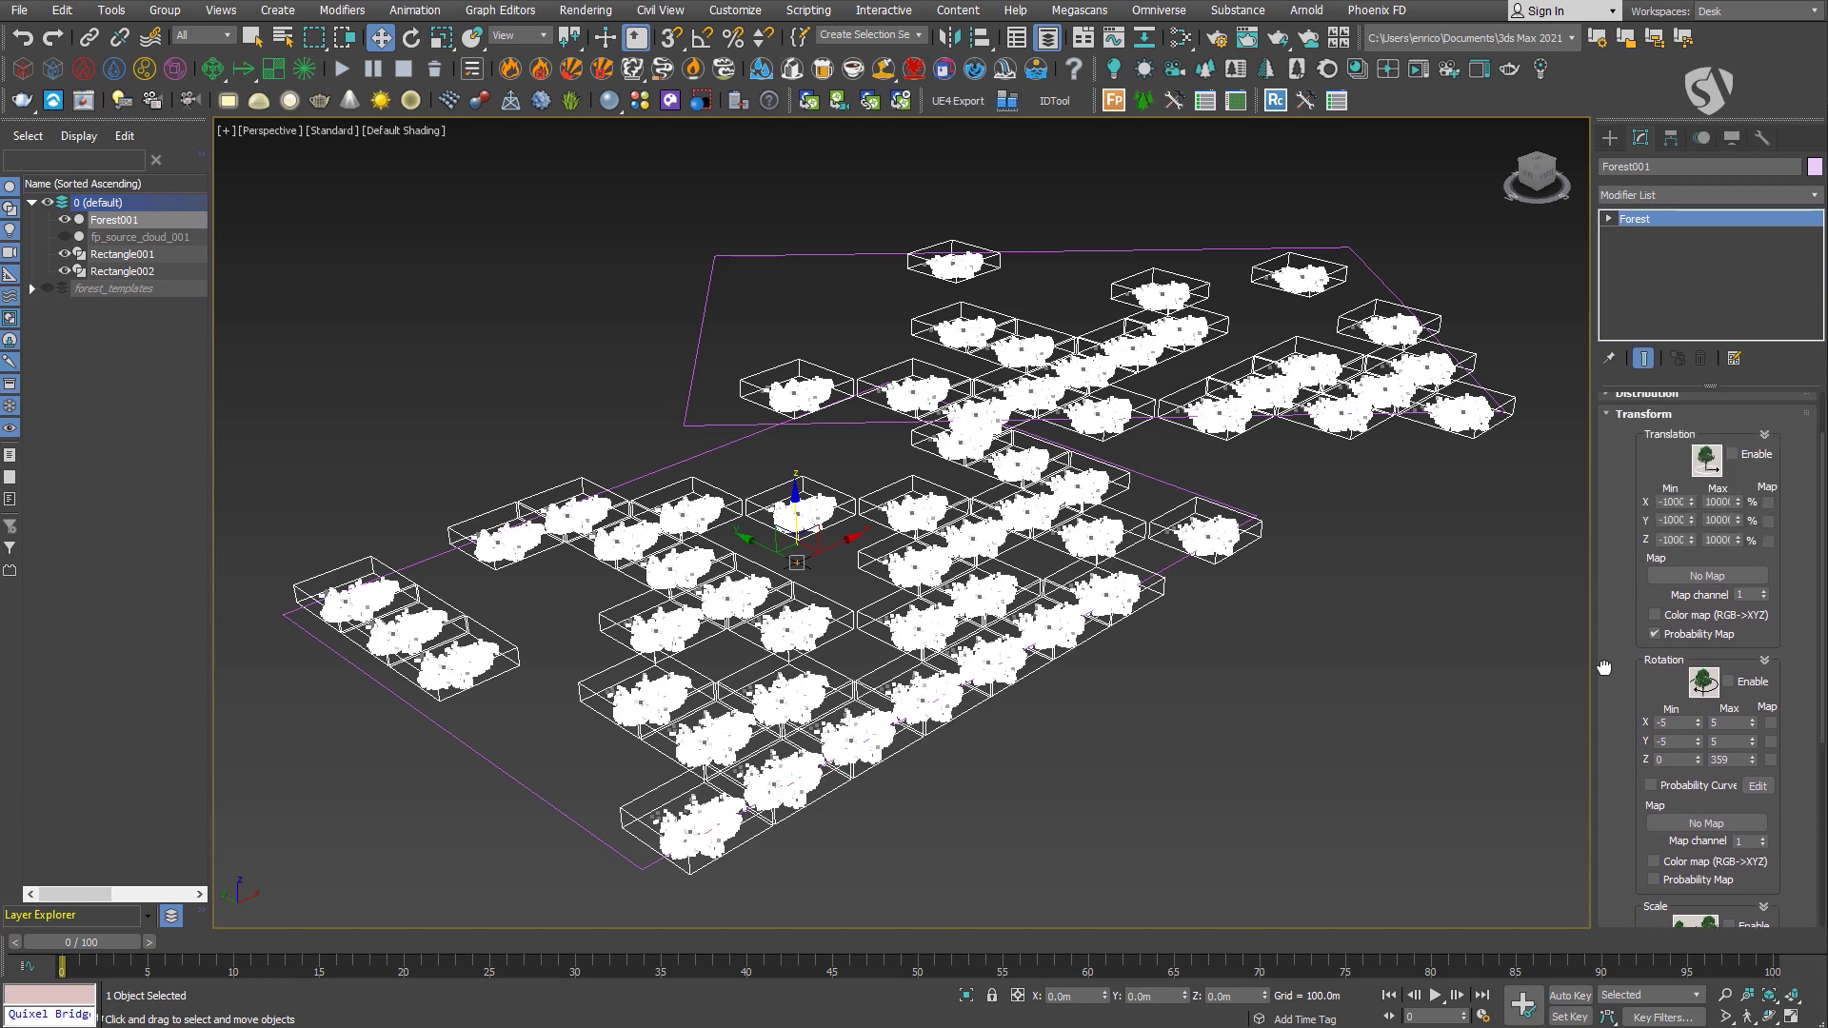
{"action": "left_click", "coordinate": [1732, 455]}
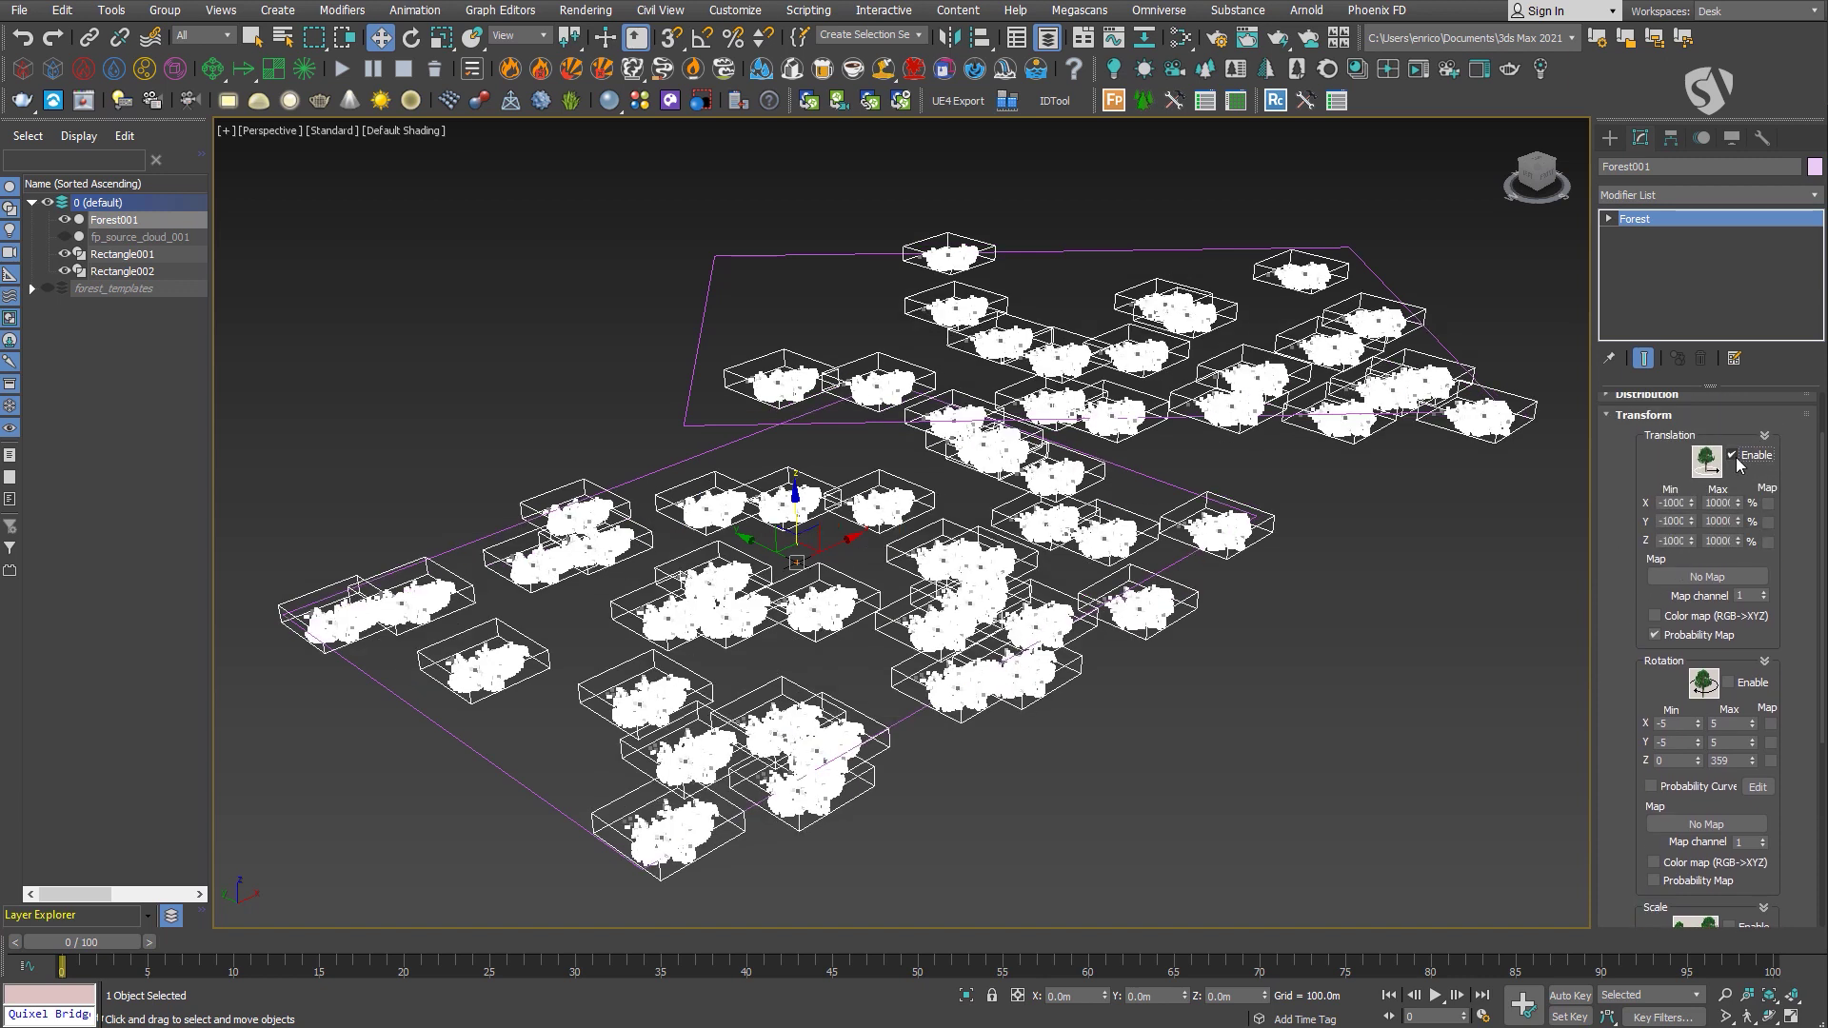
{"action": "left_click", "coordinate": [1732, 455]}
{"action": "middle_click_drag", "start_coordinate": [1381, 609], "coordinate": [1348, 579], "text": "alt"}
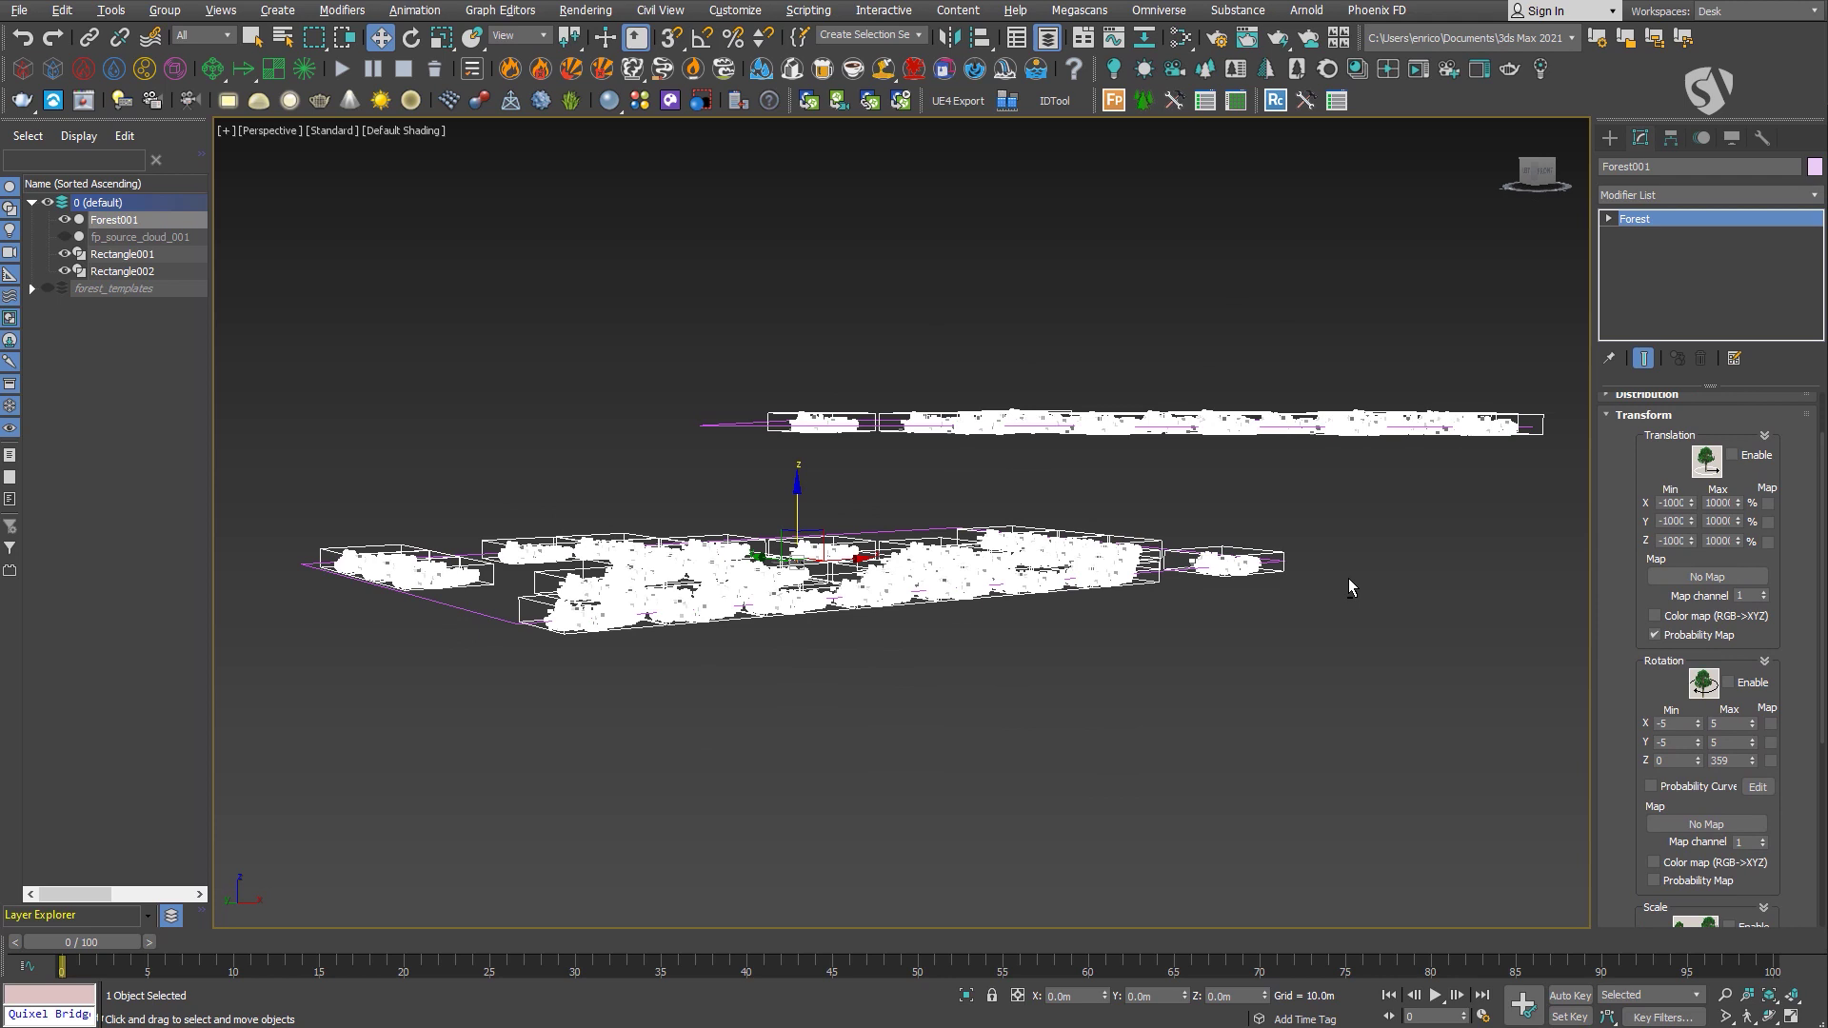
{"action": "left_click", "coordinate": [1731, 455]}
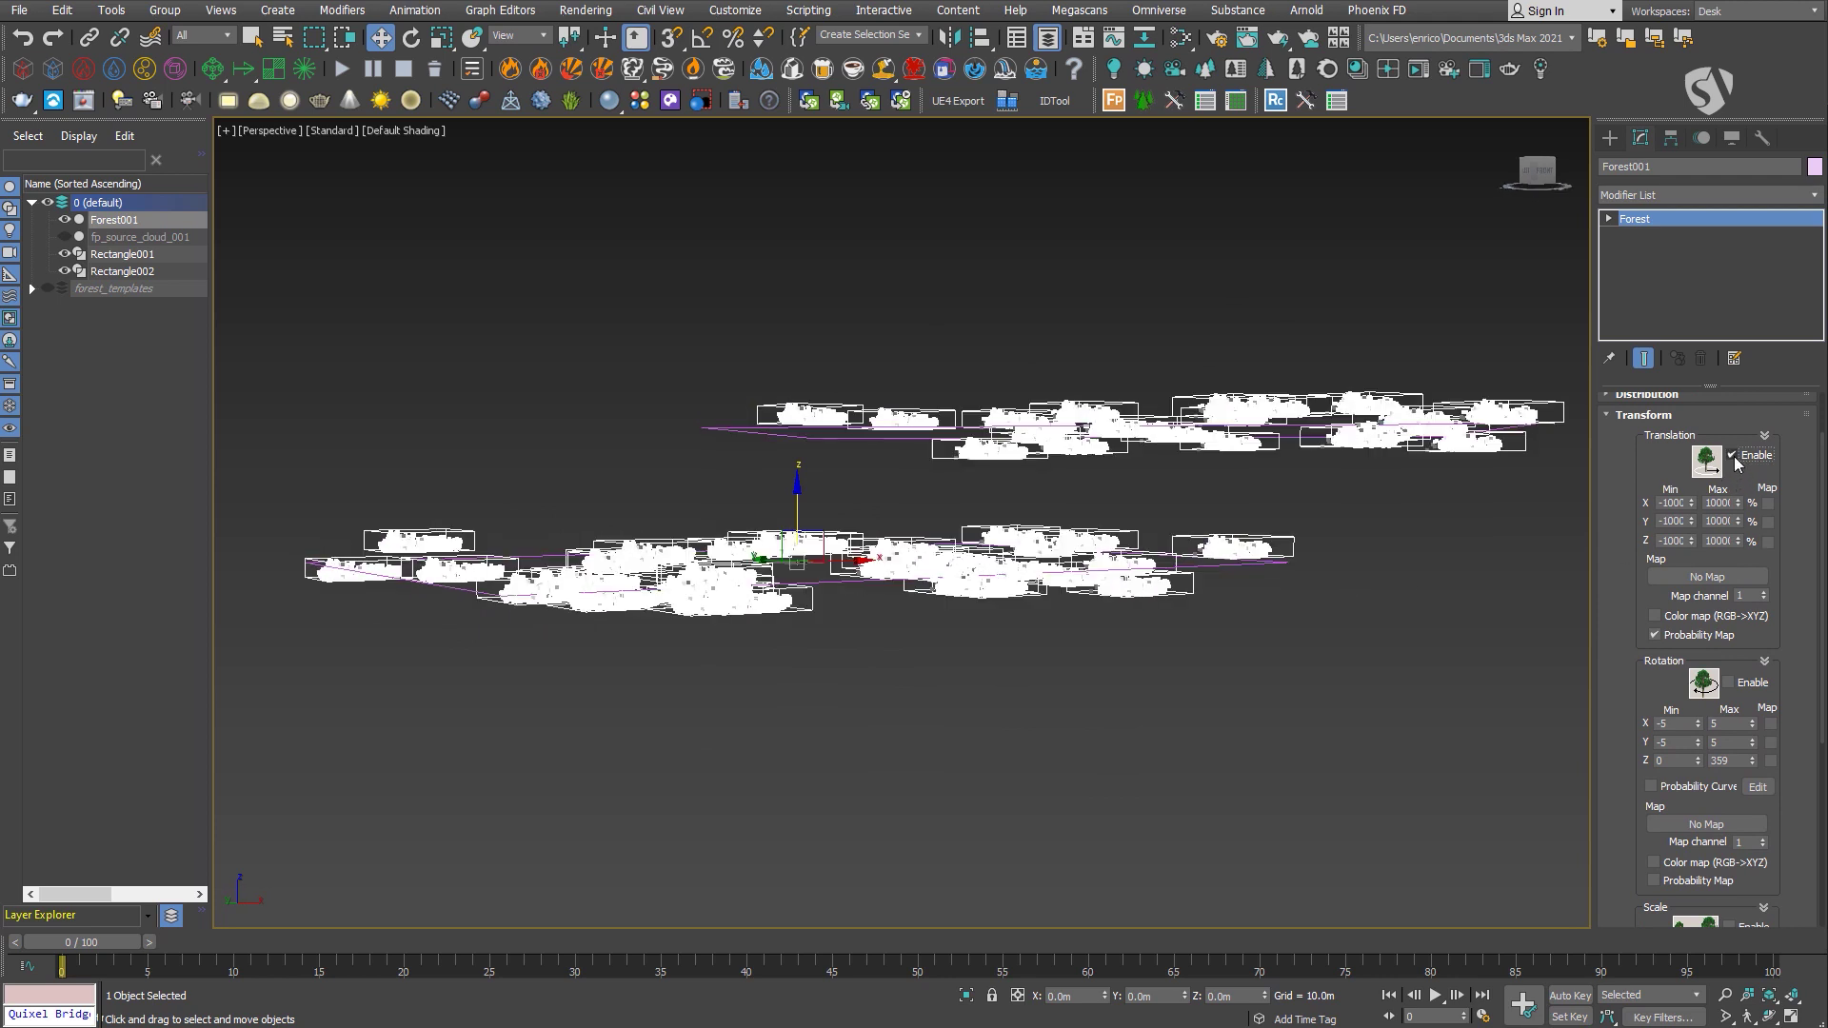
{"action": "left_click", "coordinate": [1734, 458]}
{"action": "left_click", "coordinate": [1733, 456]}
Enable random rotation and scaling of the clouds as well.
{"action": "left_click_drag", "start_coordinate": [1625, 690], "coordinate": [1624, 493]}
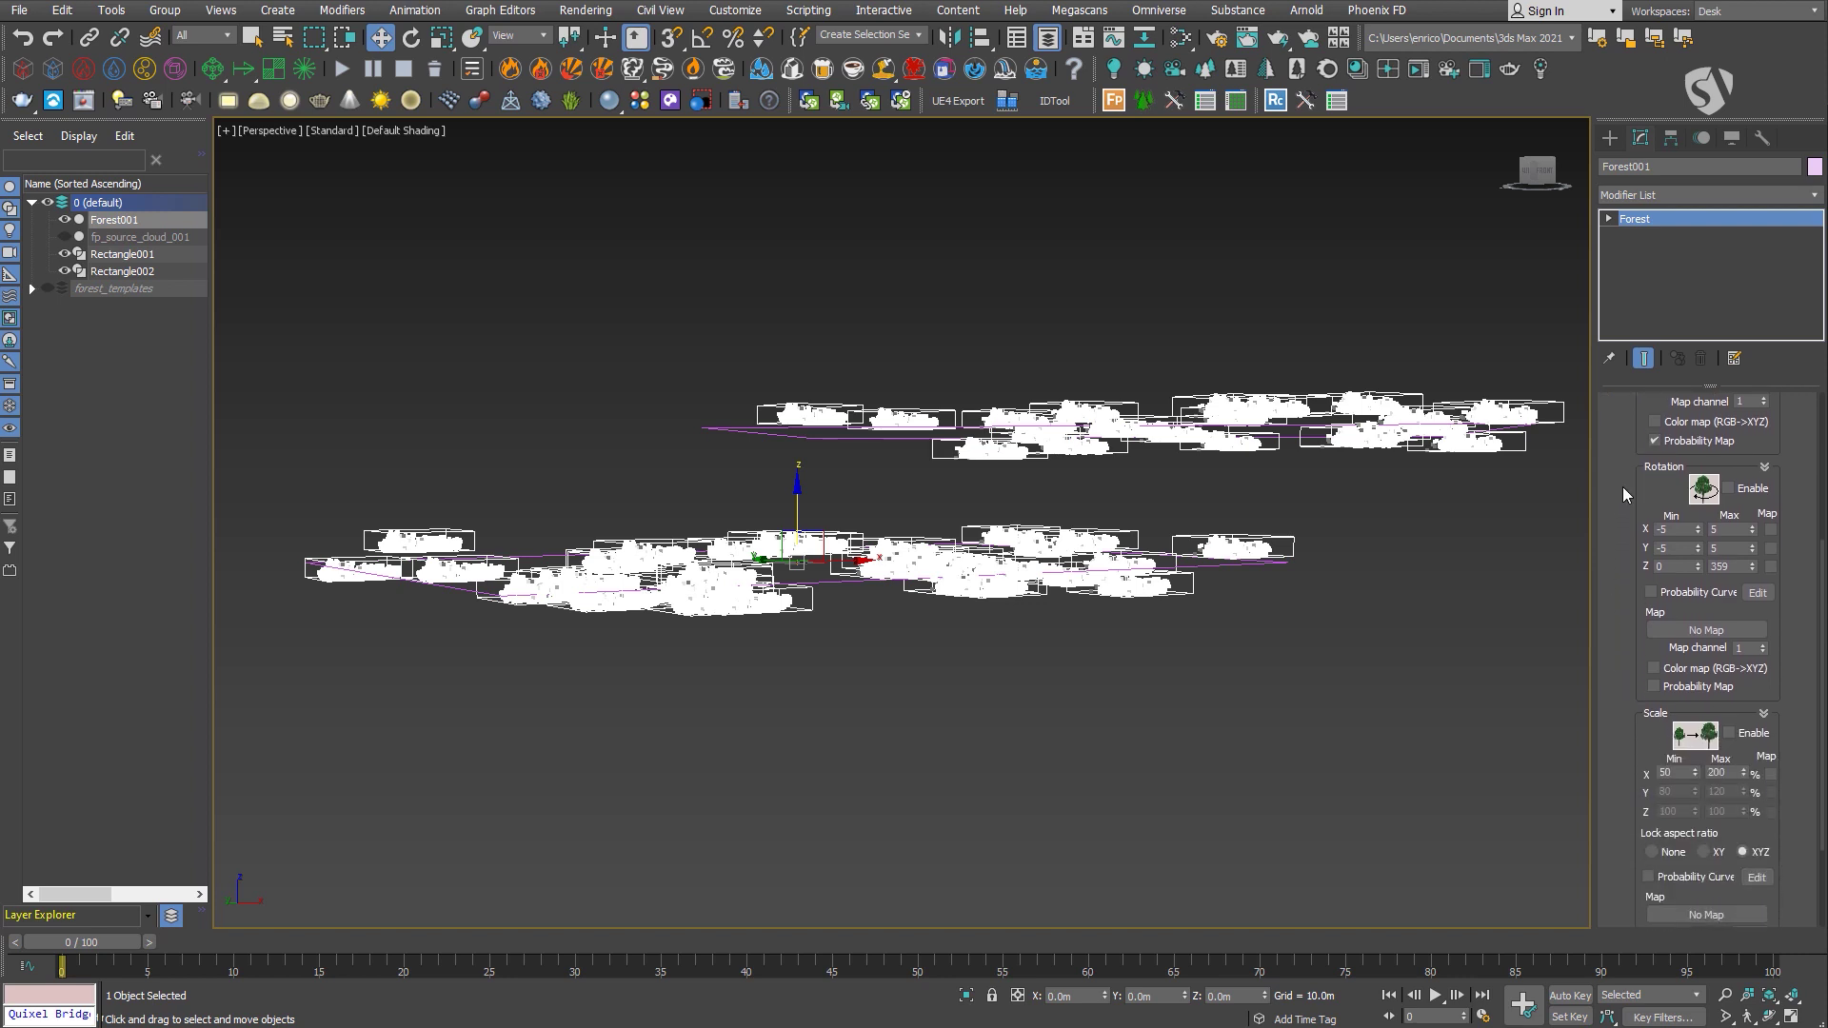
{"action": "left_click", "coordinate": [1728, 488]}
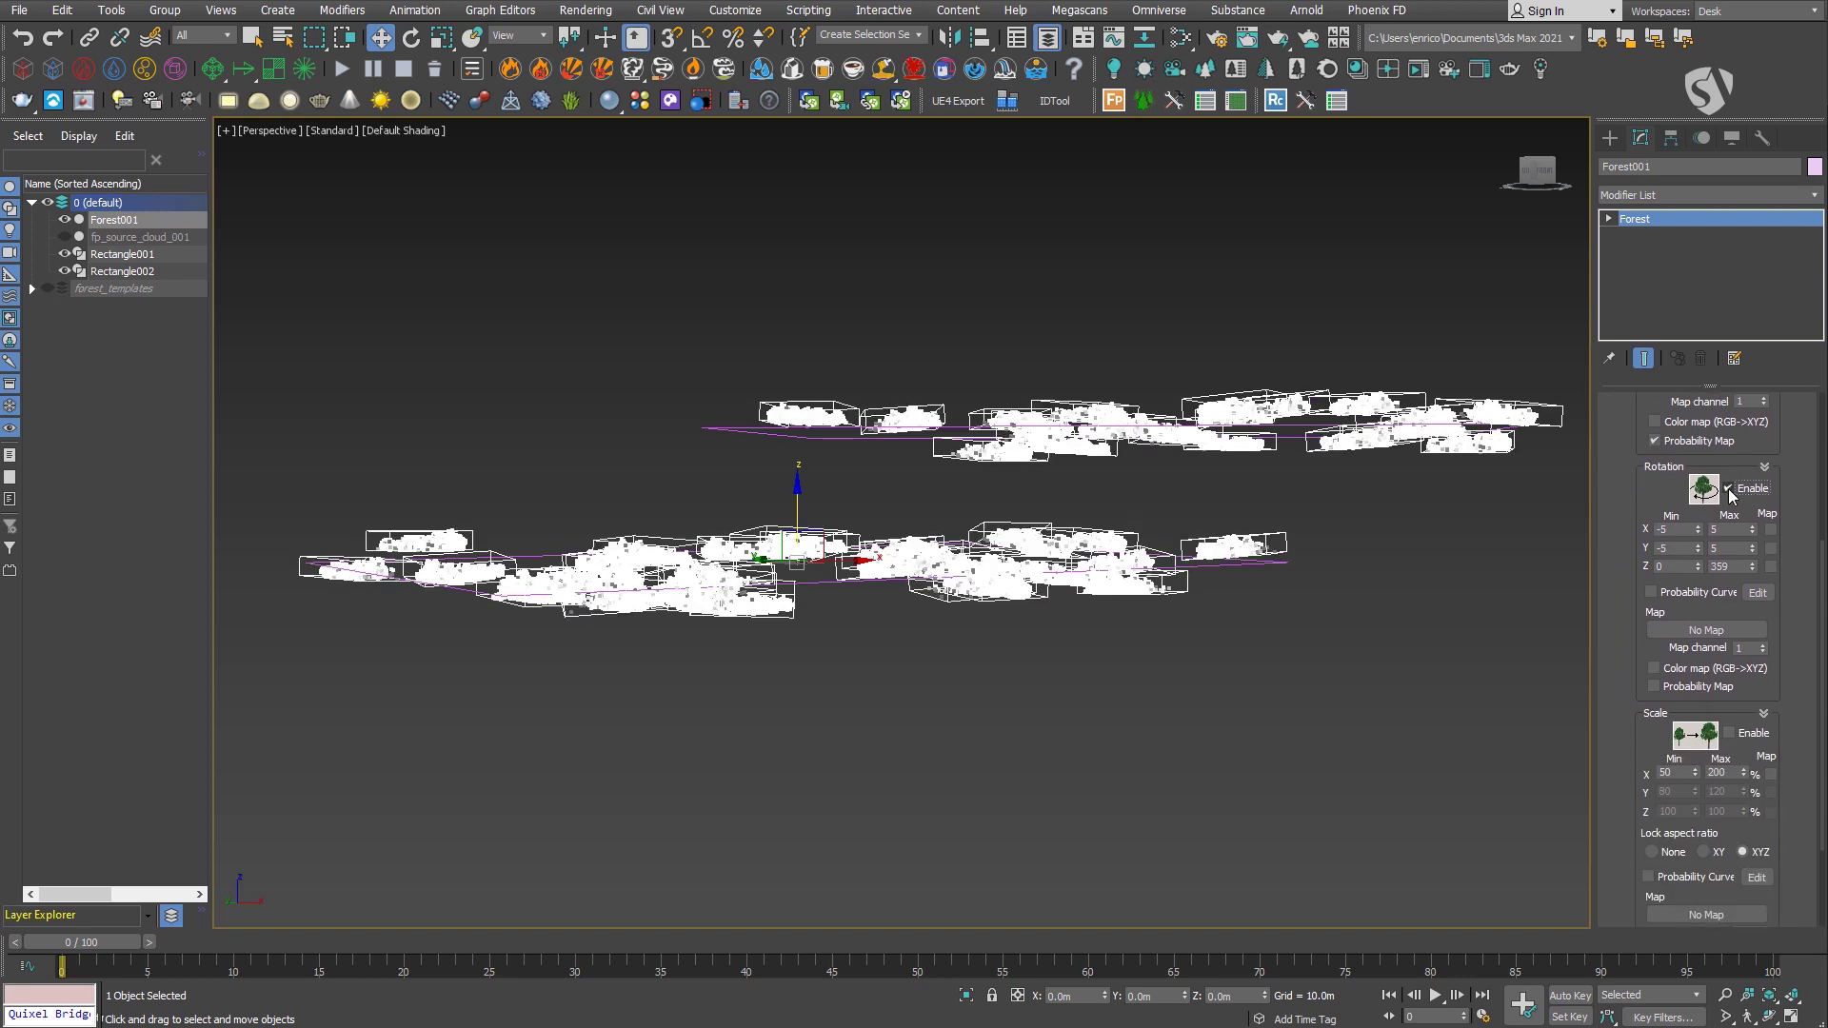
{"action": "left_click", "coordinate": [1728, 733]}
{"action": "middle_click_drag", "start_coordinate": [1460, 641], "coordinate": [1480, 602], "text": "alt"}
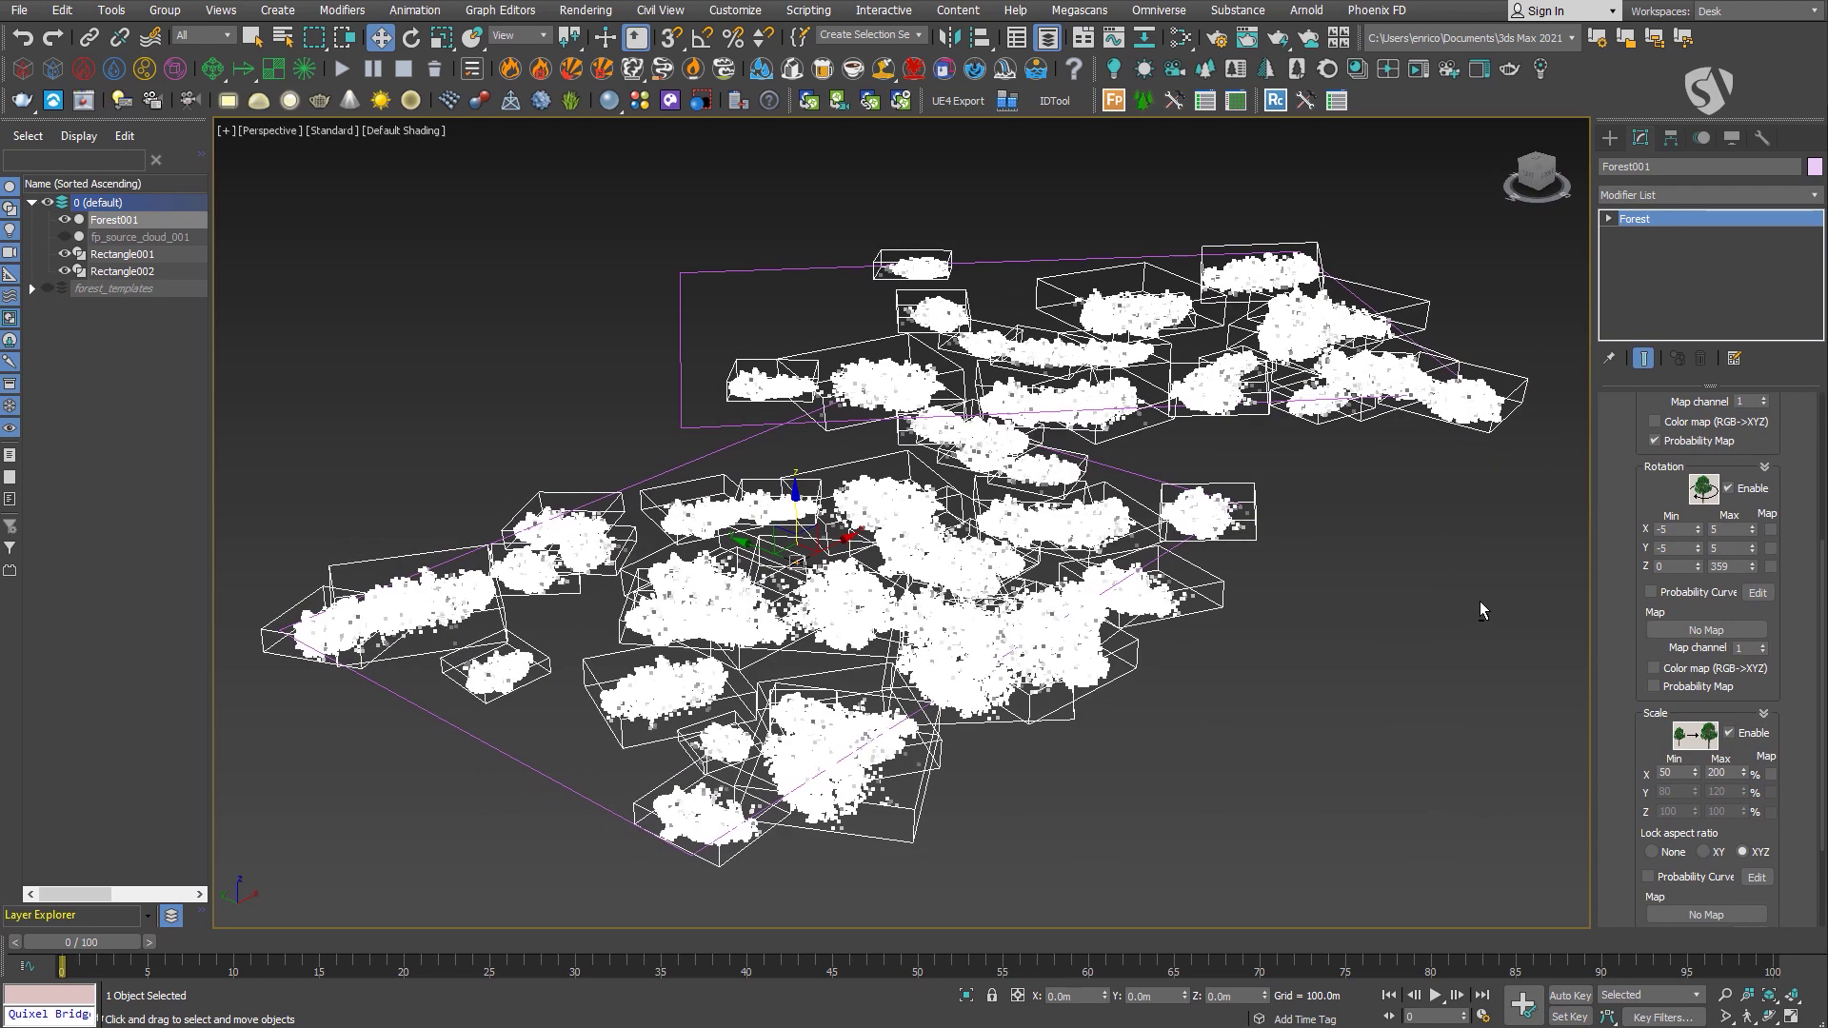